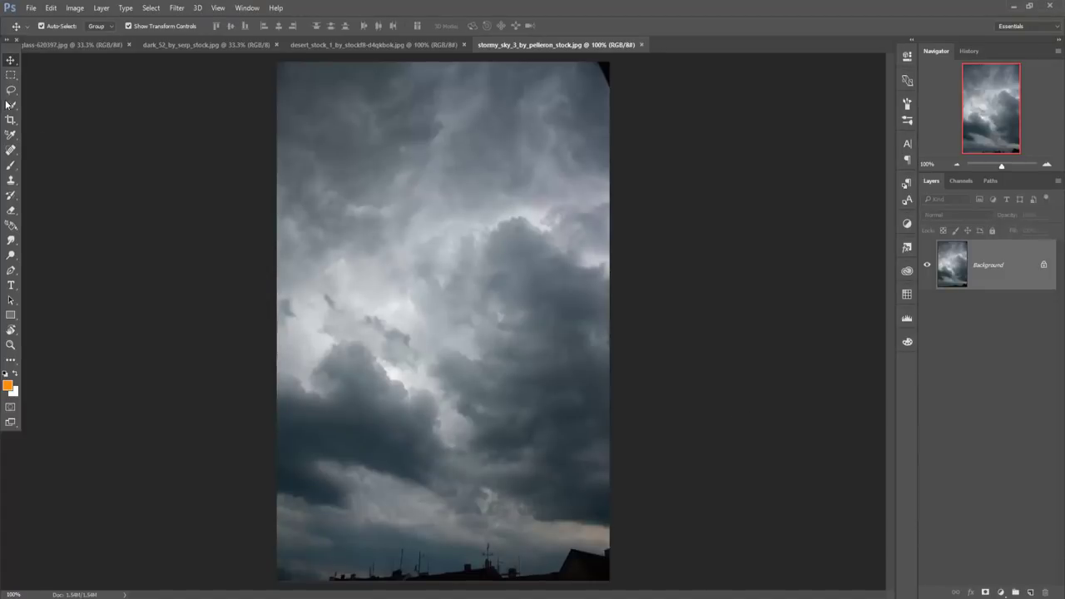
- Pick the Lasso tool for a freehand selection on the stormy sky photo
left_click(11, 89)
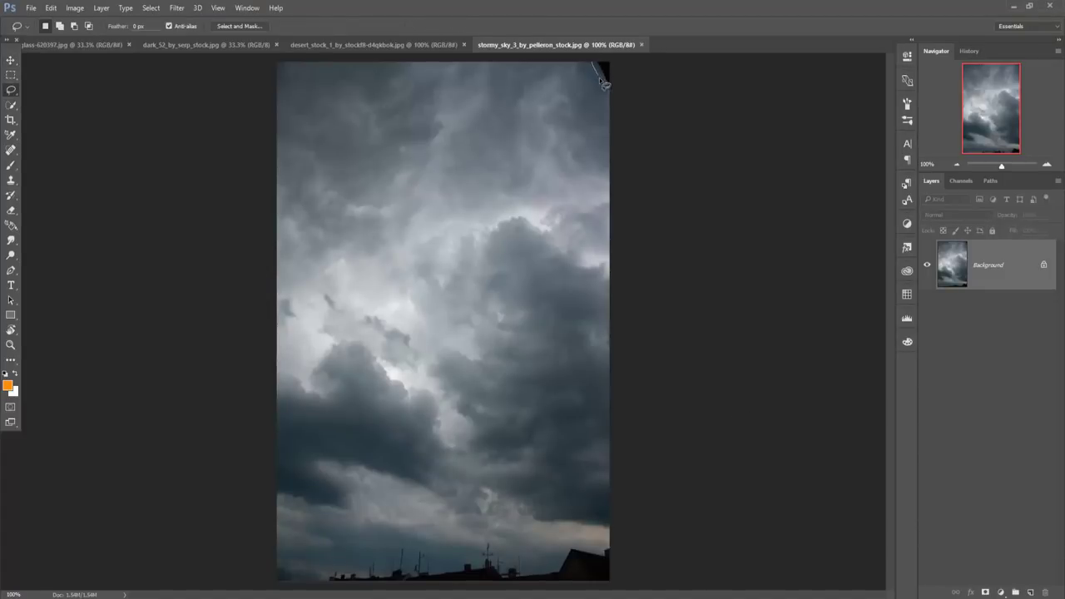
- Lasso-select the dark patch in the sky photo's top-right corner, redrawing the outline once
left_click_drag(603, 82, 614, 113)
left_click_drag(589, 64, 591, 63)
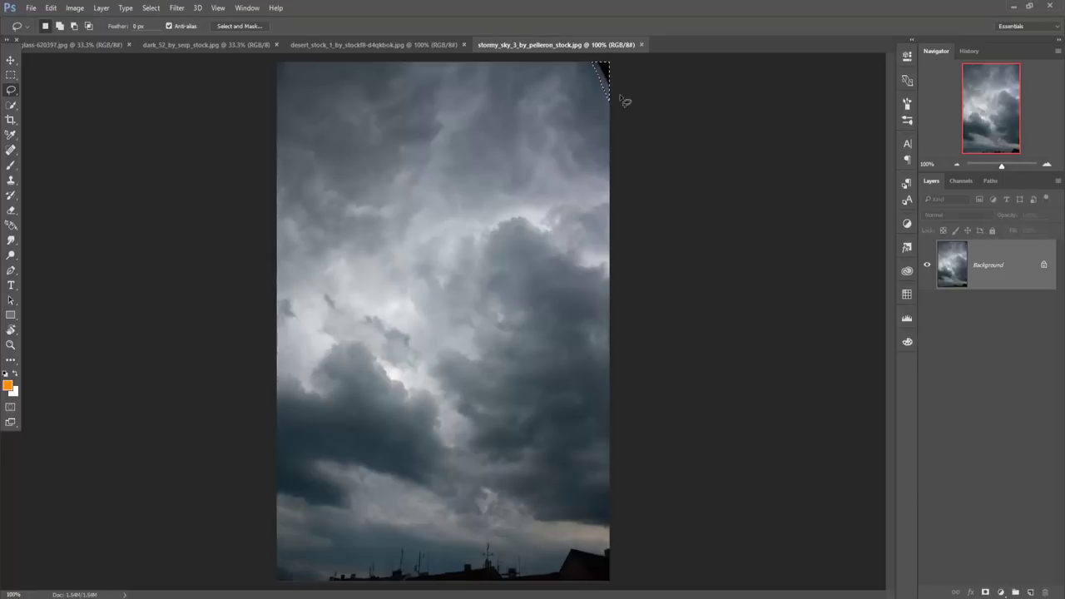
left_click(142, 8)
left_click(162, 30)
mouse_move(605, 84)
left_mouse_down()
mouse_move(625, 74)
mouse_move(592, 64)
left_mouse_up()
- Fill the corner selection with Content-Aware contents through Edit > Fill
left_click(51, 7)
left_click(60, 172)
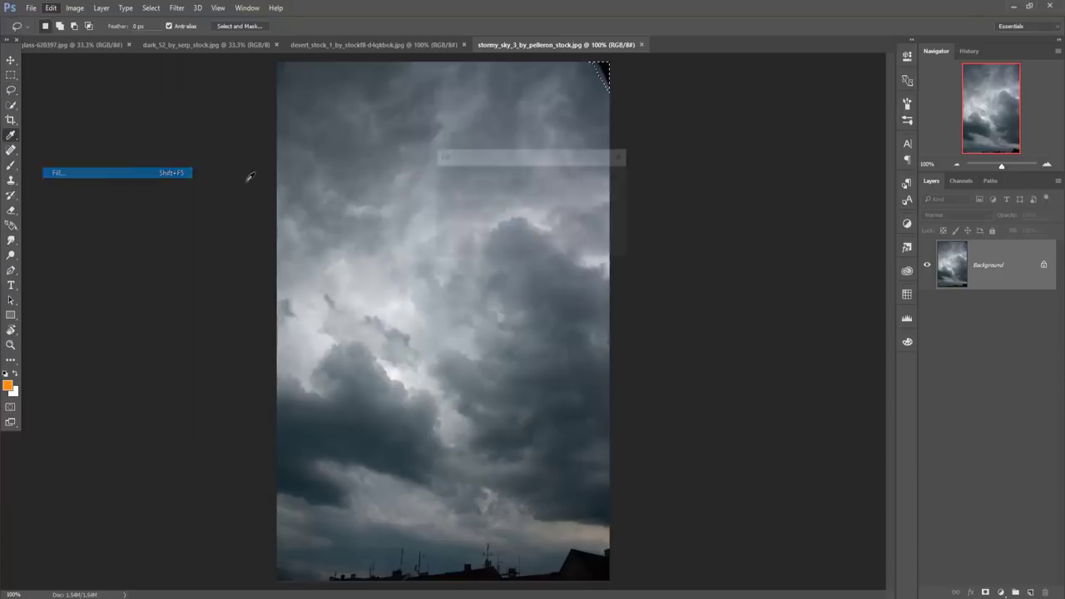
left_click(564, 178)
left_click(547, 228)
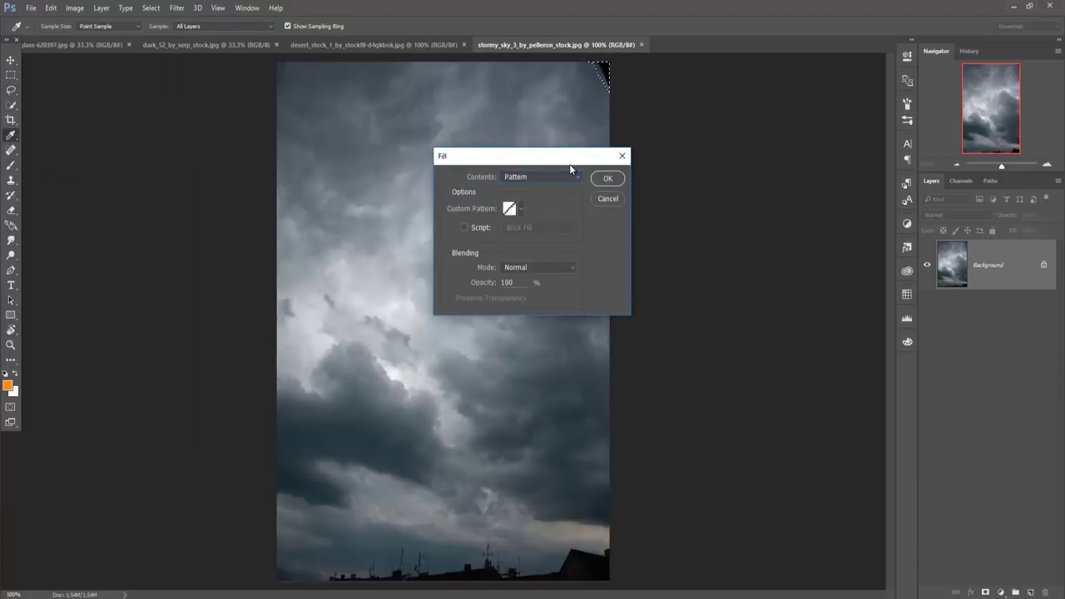
left_click(567, 179)
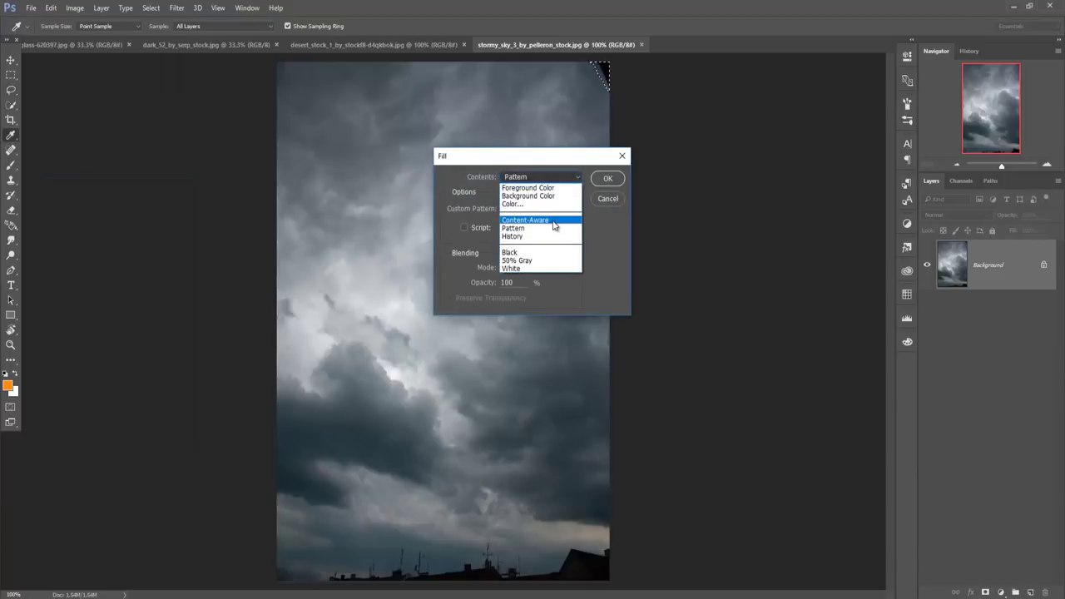
left_click(553, 221)
left_click(606, 177)
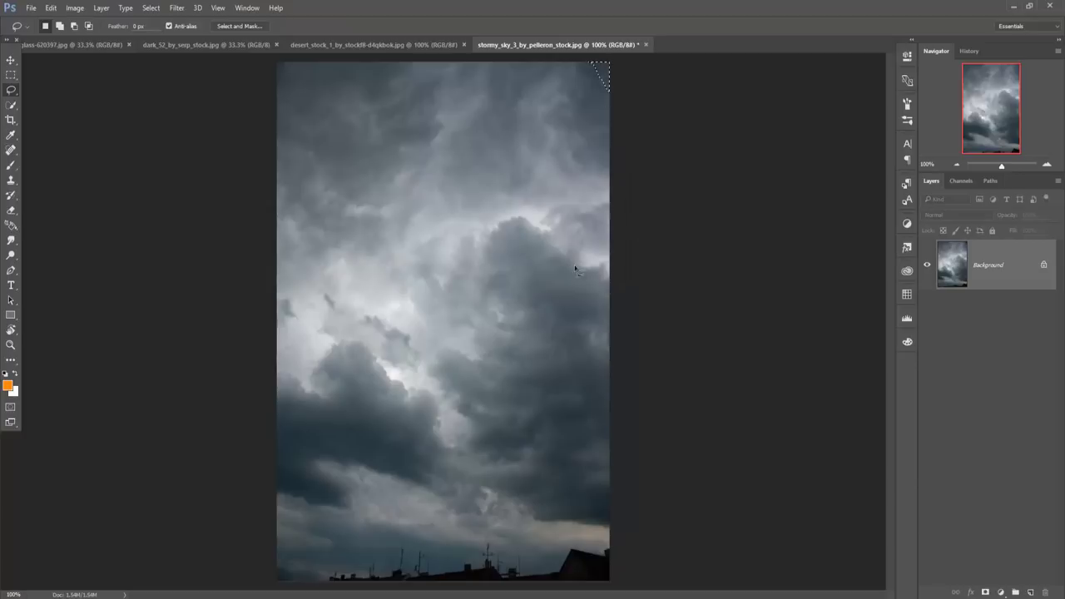
left_click(11, 60)
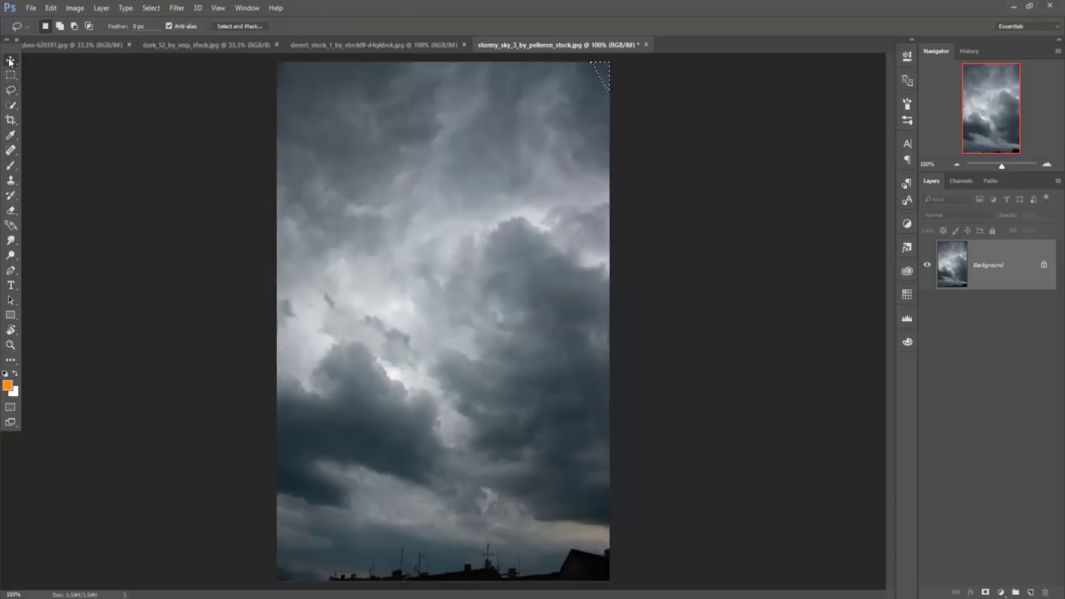
- Deselect, then create a new document from the 1280 px X 720 px preset
left_click(150, 8)
left_click(158, 31)
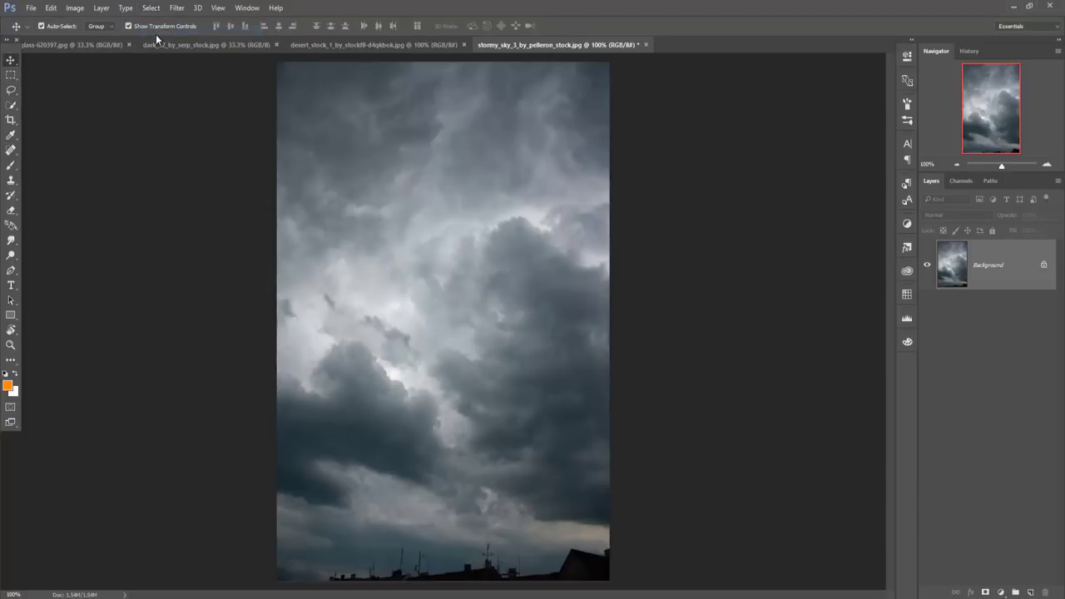
left_click(30, 10)
left_click(33, 21)
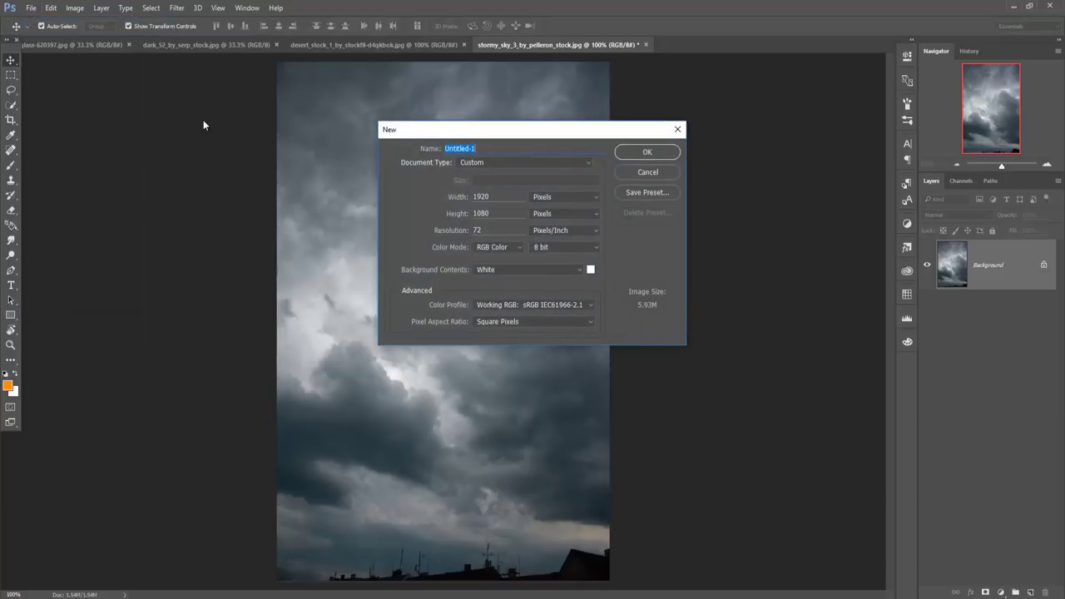
left_click(516, 164)
left_click(507, 200)
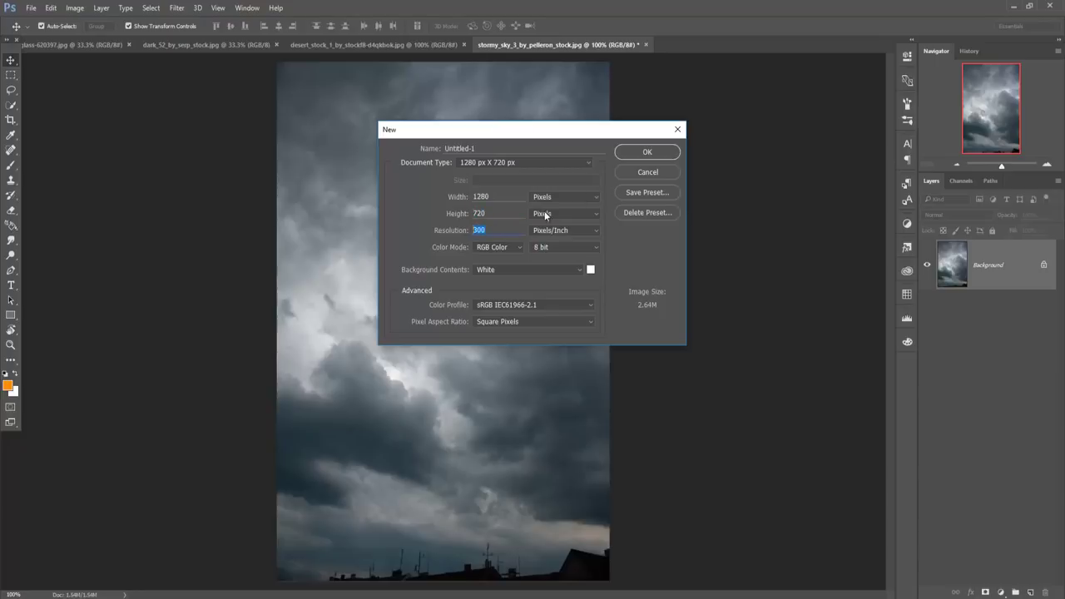
left_click(646, 153)
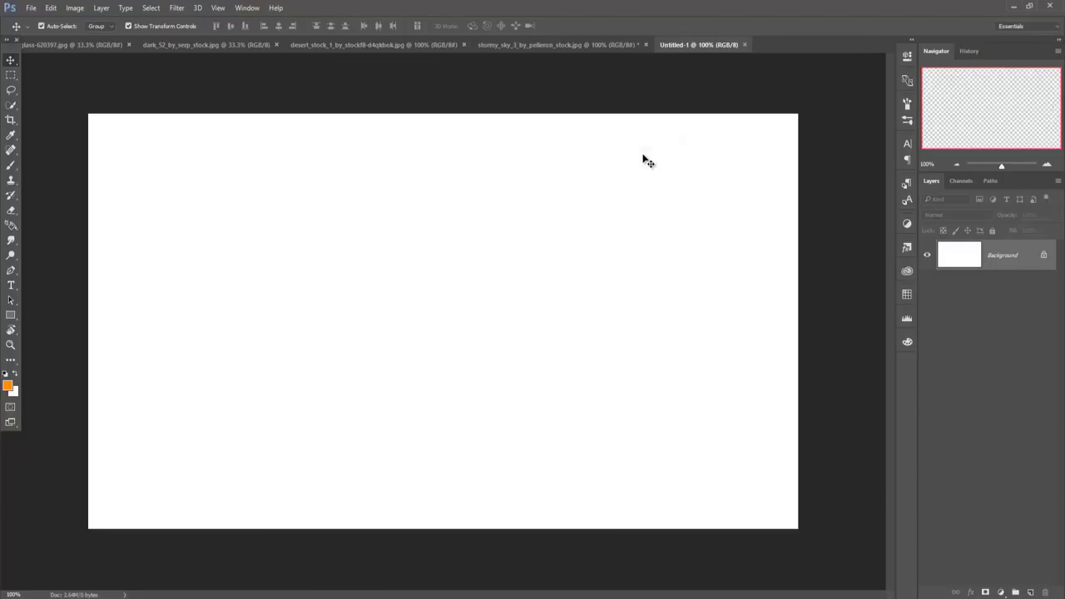
- Crop Untitled-1 inward from the left and right into a tall portrait canvas
left_click(14, 122)
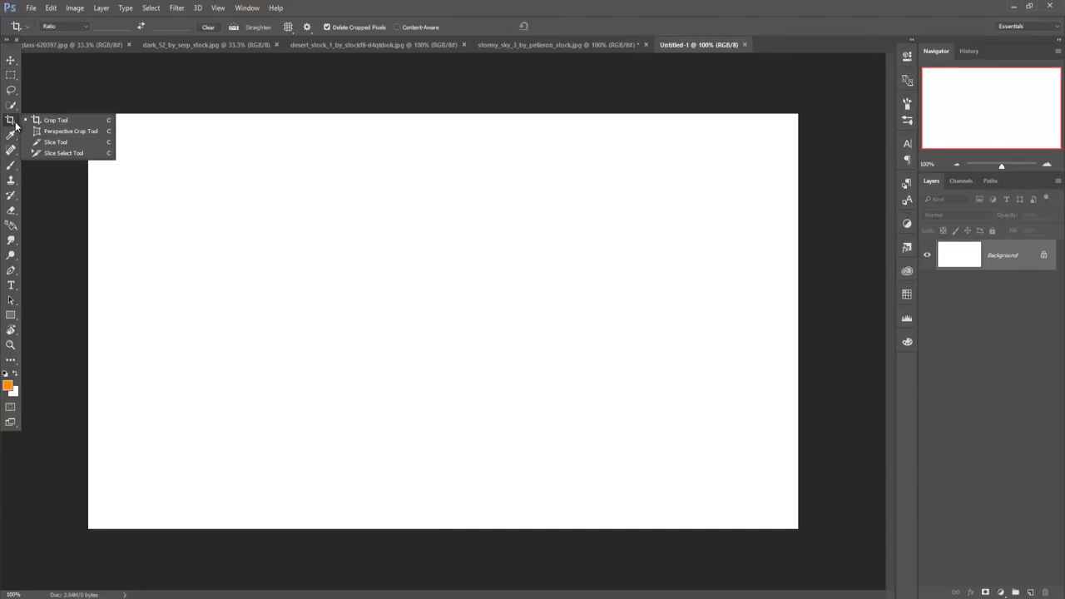
left_click(60, 122)
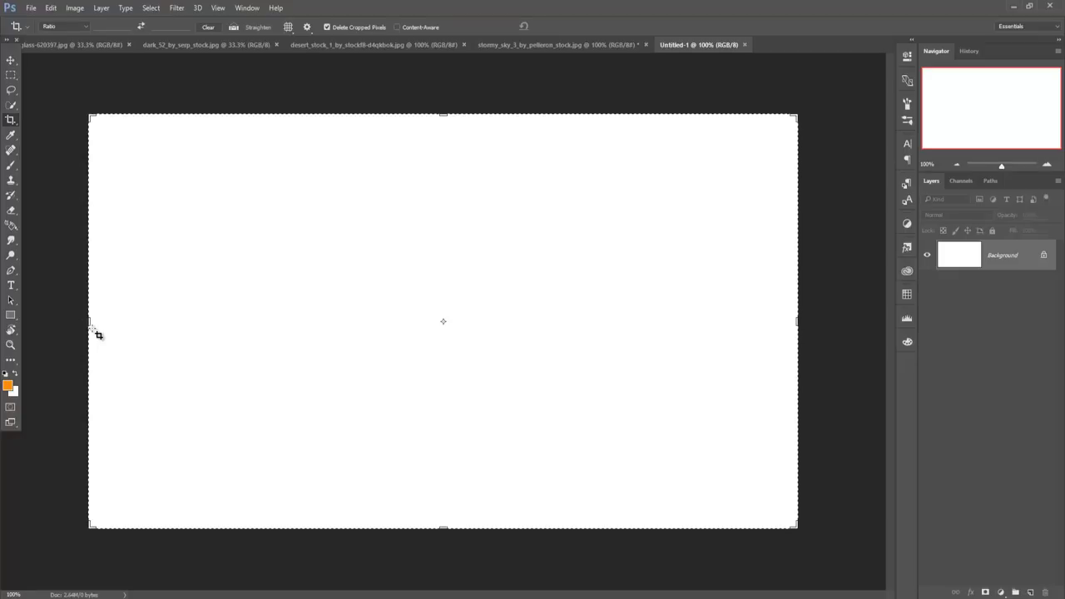
left_click_drag(90, 322, 275, 342)
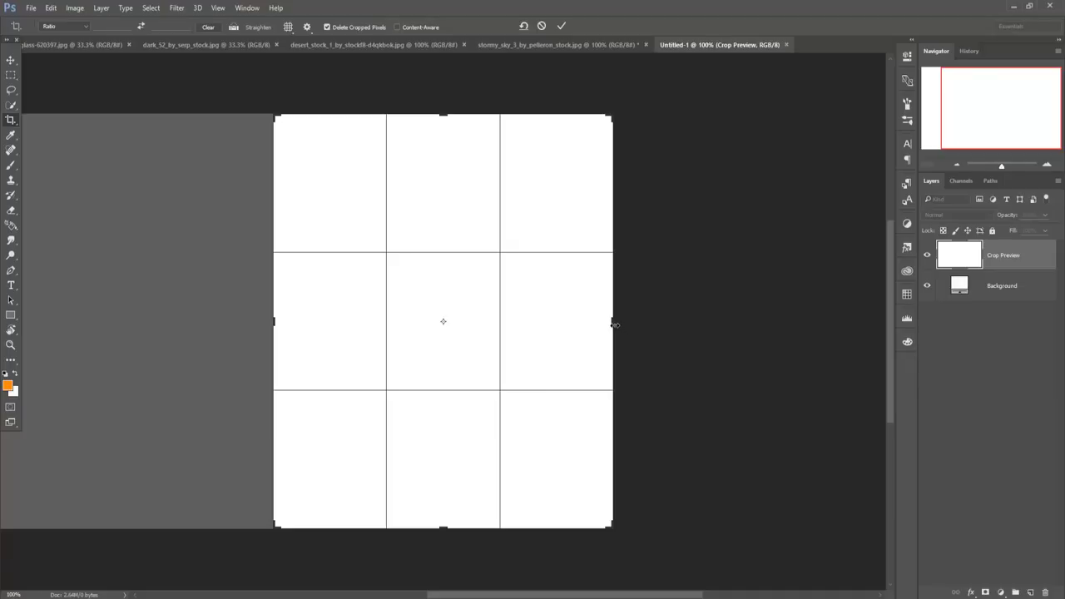
left_click_drag(614, 325, 609, 325)
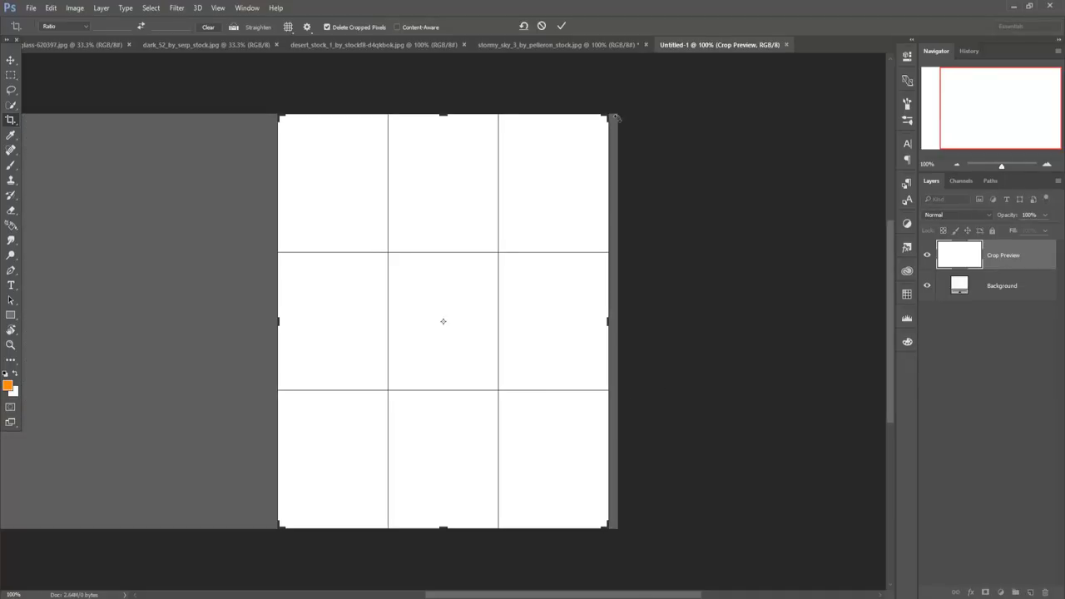
left_click(560, 27)
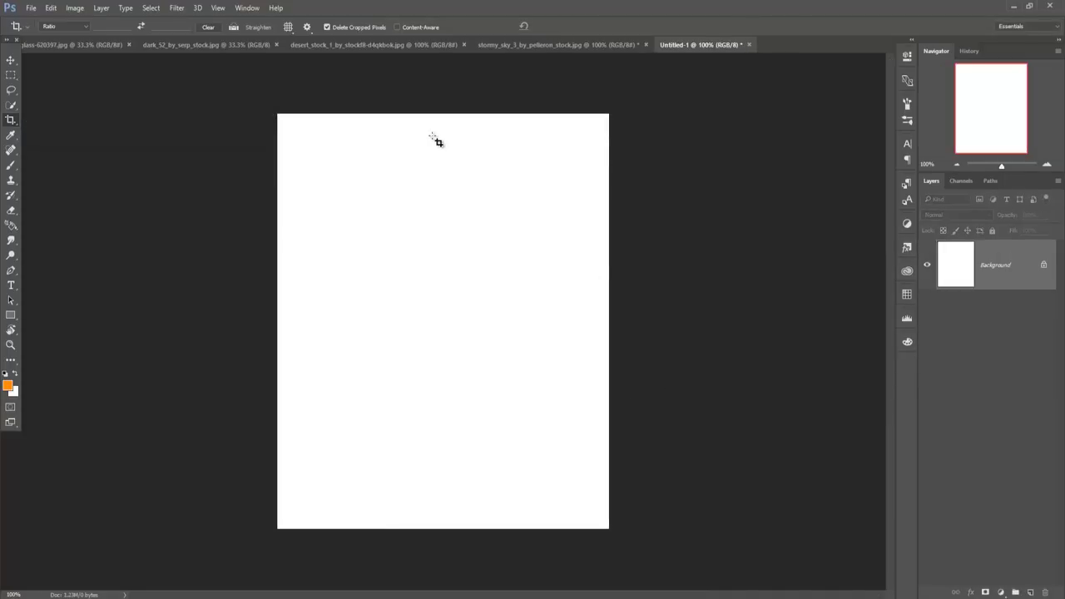
left_click(10, 60)
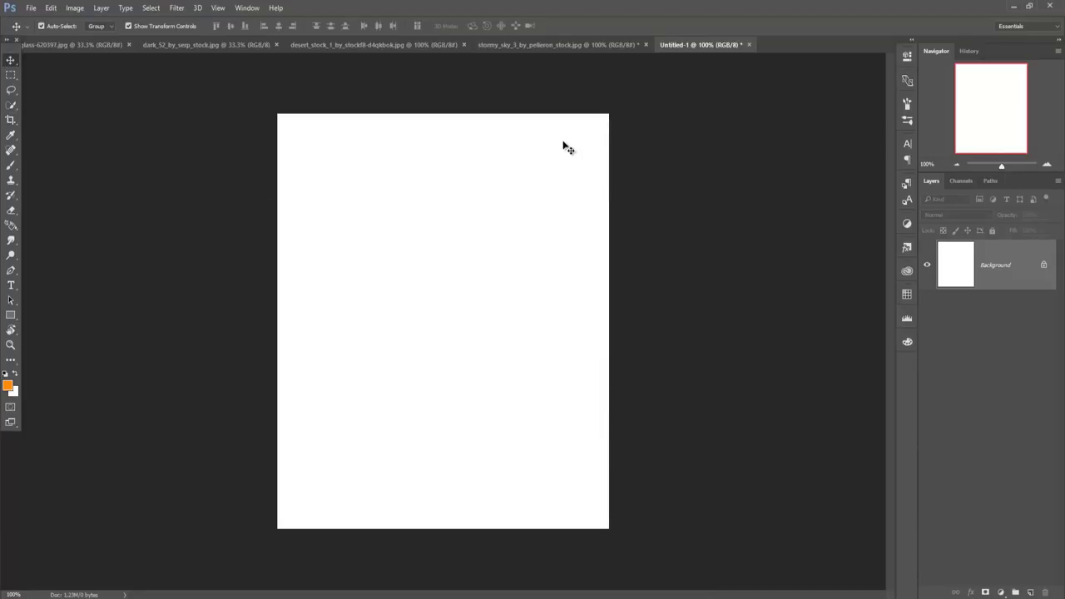
- On the desert photo, Quick Select all the cracked ground below the horizon
left_click(349, 44)
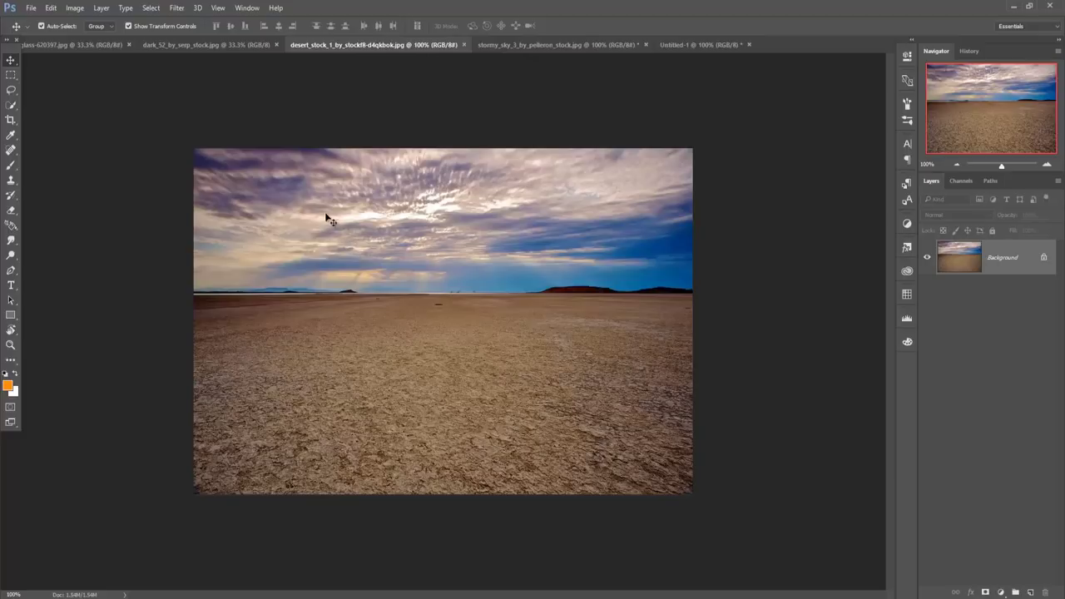
left_click(10, 108)
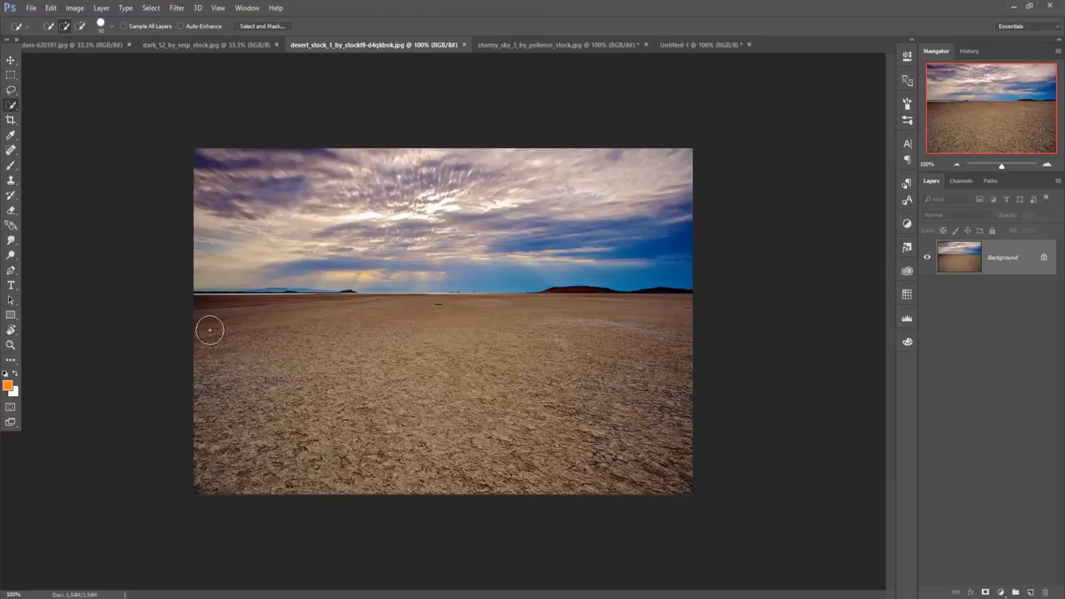
mouse_move(212, 314)
left_mouse_down()
mouse_move(450, 338)
mouse_move(574, 364)
mouse_move(638, 456)
mouse_move(611, 347)
mouse_move(582, 305)
mouse_move(654, 305)
left_mouse_up()
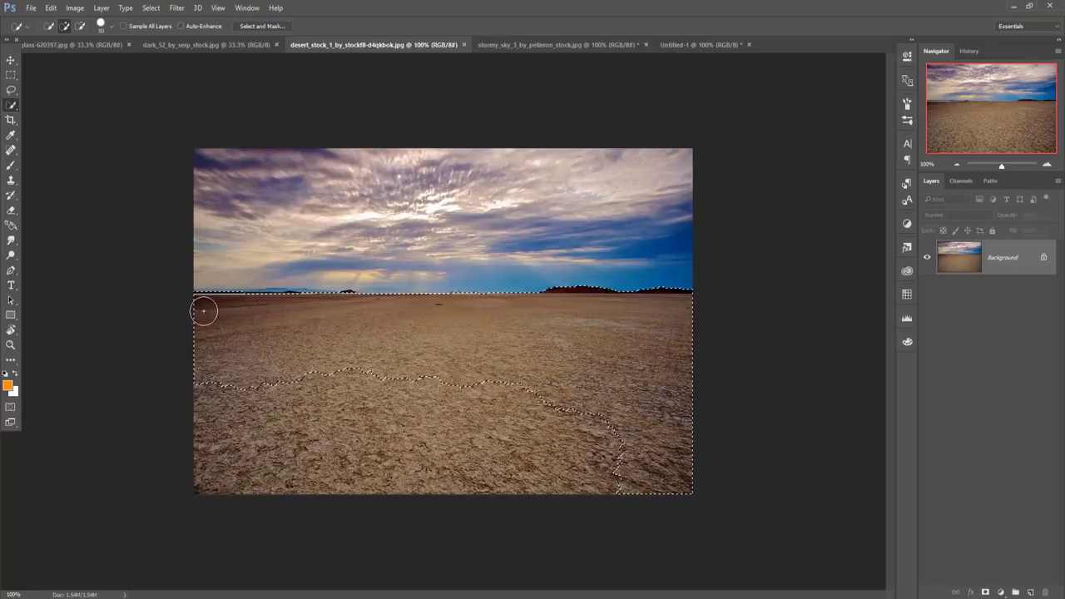
left_click_drag(202, 309, 211, 474)
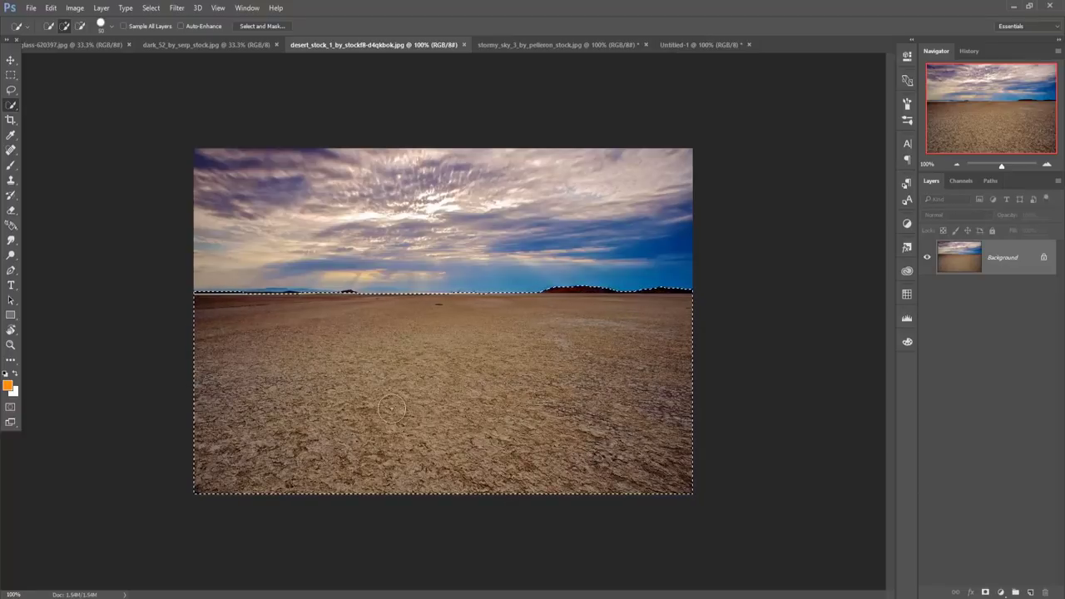
left_click(12, 63)
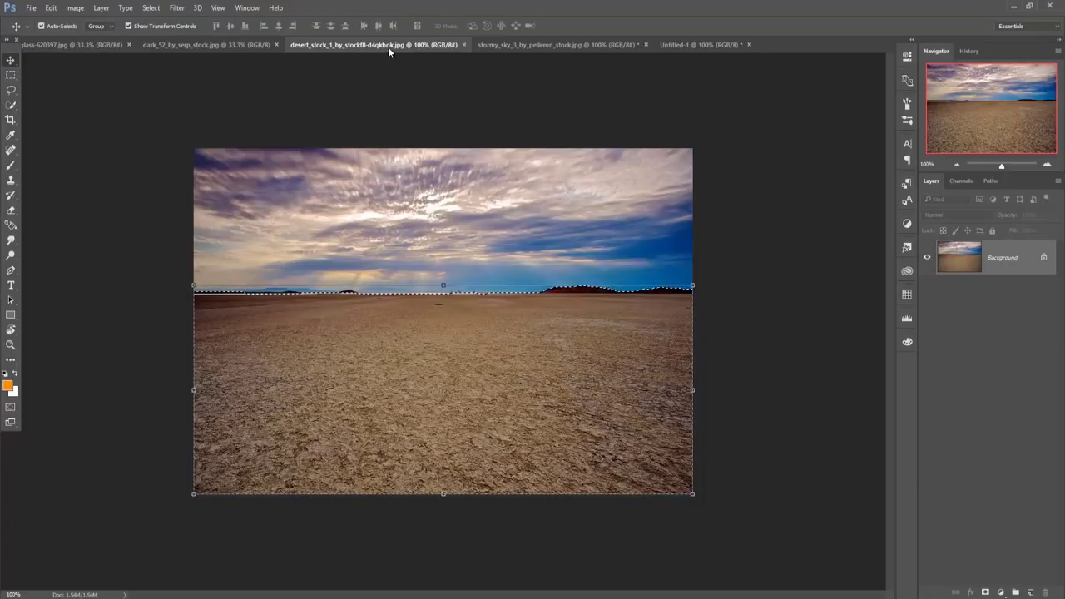
mouse_move(388, 47)
left_mouse_down()
mouse_move(388, 95)
mouse_move(632, 95)
left_mouse_up()
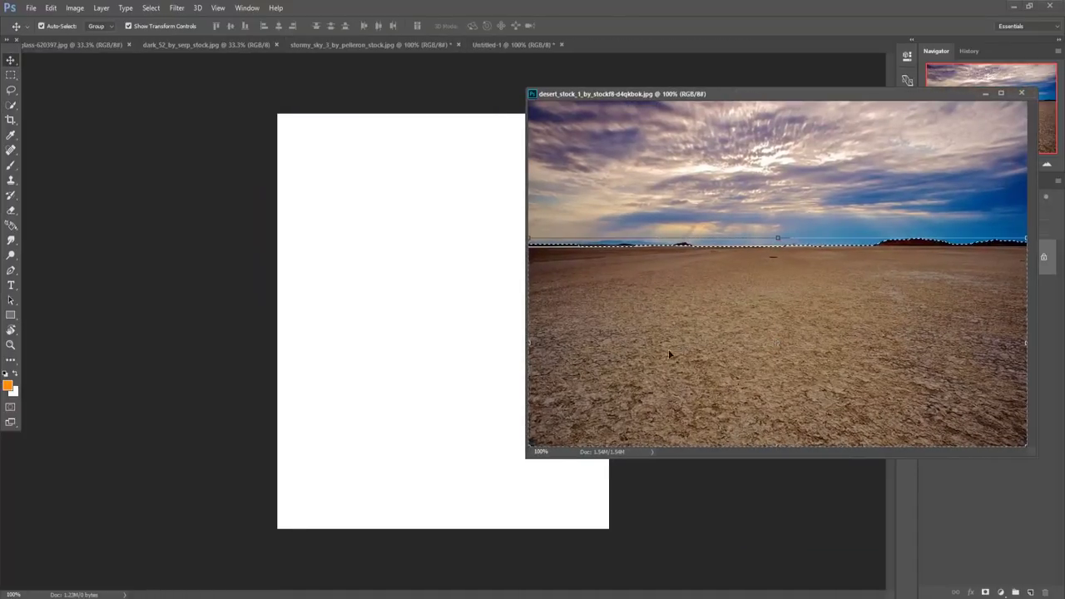
- Drag the selected ground into Untitled-1 and squash and narrow it along the canvas bottom
left_click_drag(684, 349, 469, 386)
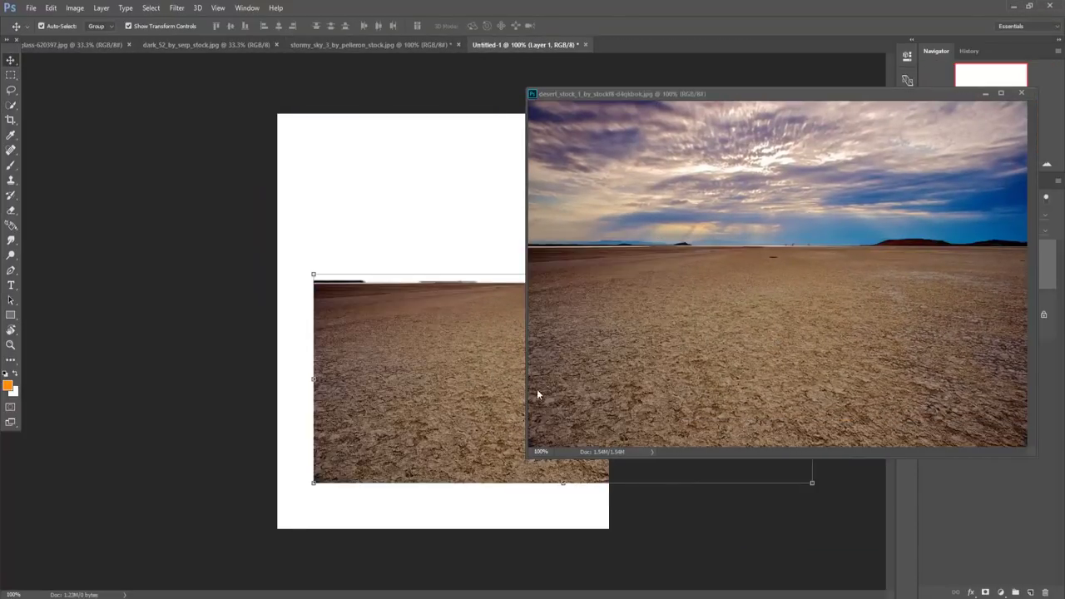
left_click(986, 93)
mouse_move(561, 345)
left_mouse_down()
mouse_move(460, 366)
mouse_move(454, 384)
left_mouse_up()
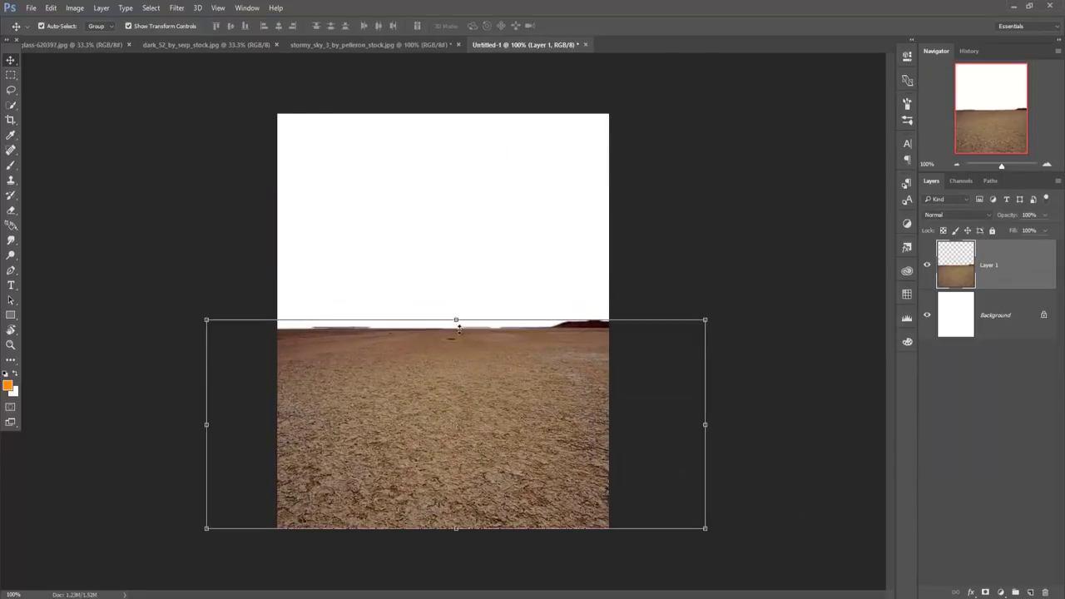
mouse_move(457, 321)
left_mouse_down()
mouse_move(467, 423)
mouse_move(456, 426)
left_mouse_up()
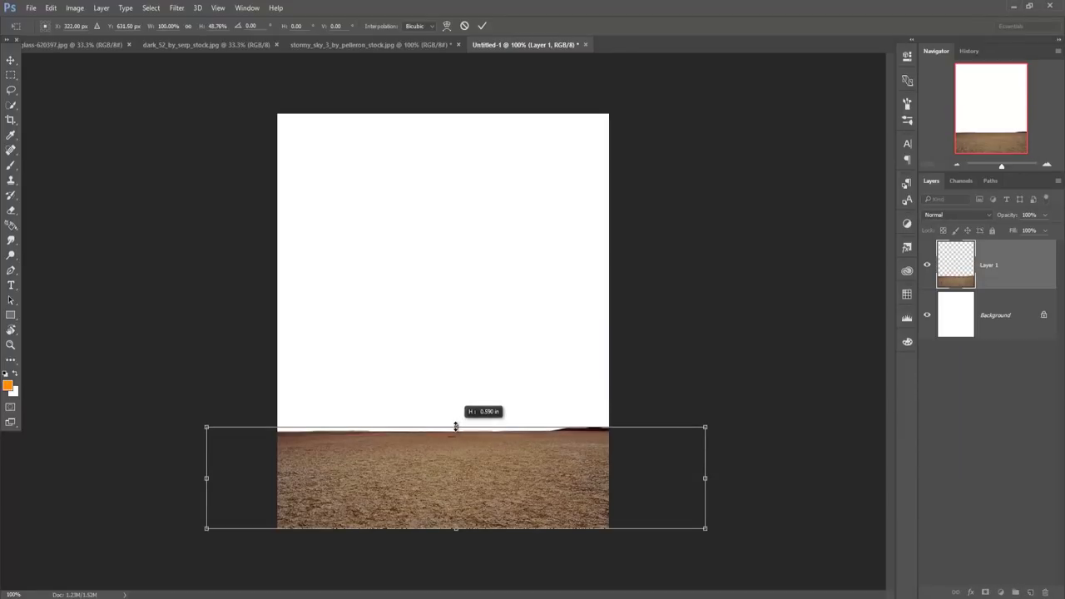
left_click_drag(705, 479, 672, 480)
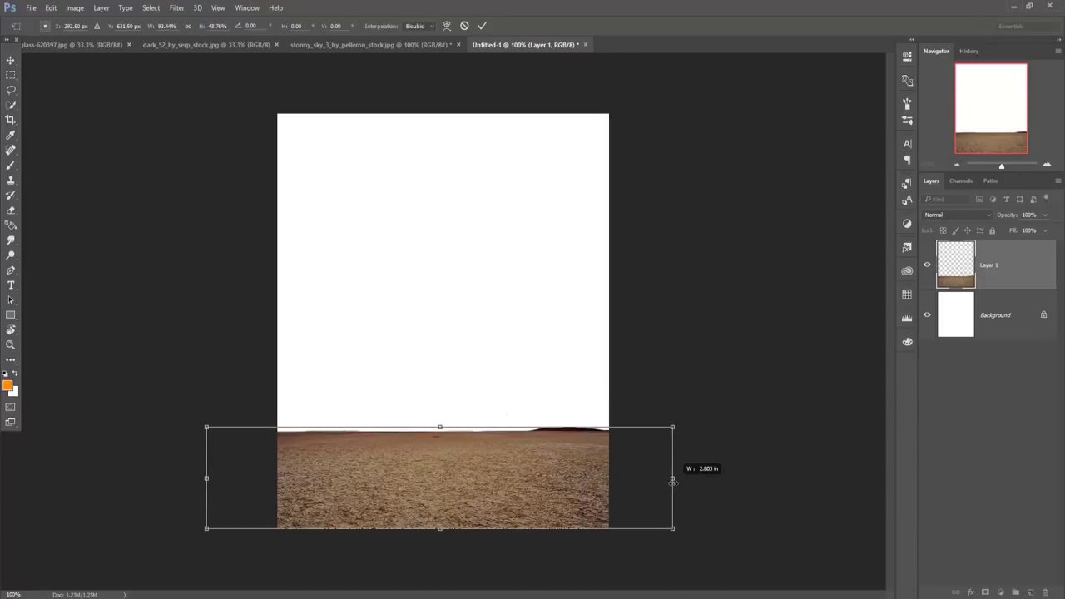
left_click_drag(213, 480, 241, 487)
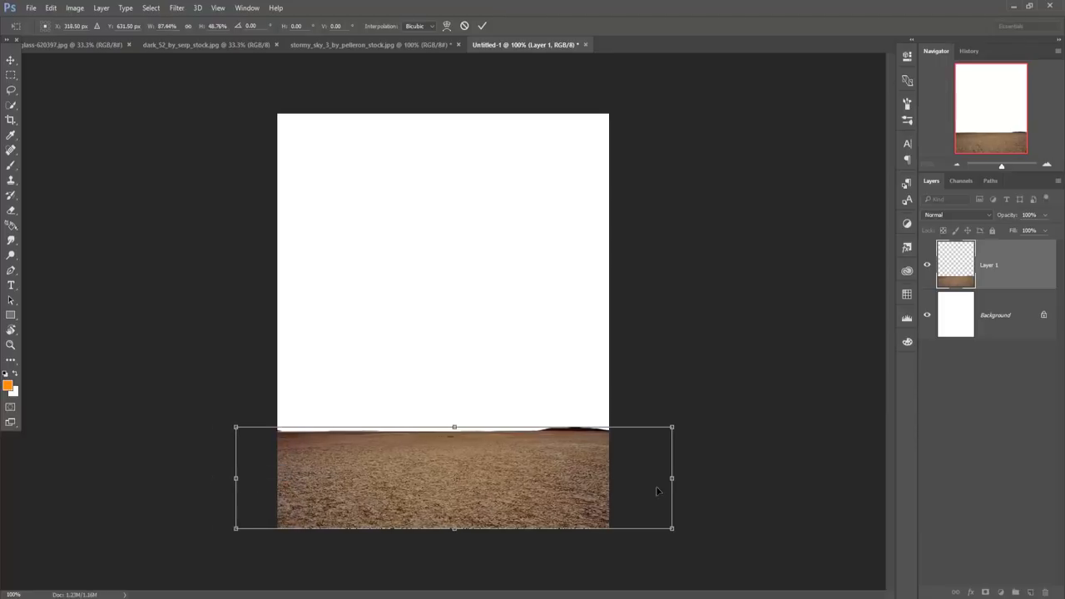
left_click_drag(668, 479, 645, 480)
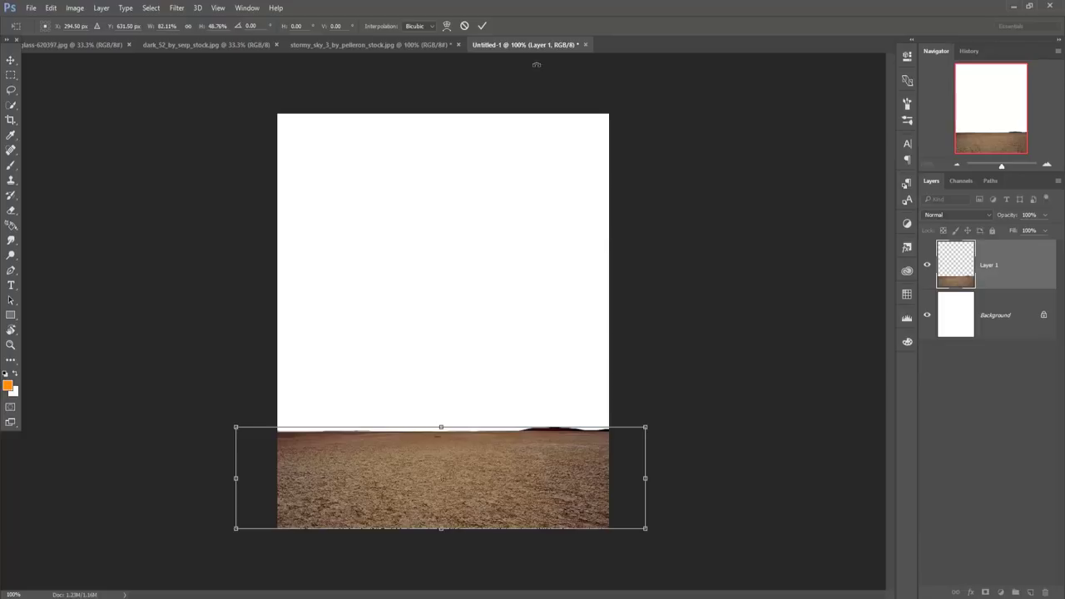
- Raise the ground's top edge slightly and apply the transform as Layer 1
left_click(487, 26)
key("ctrl+t")
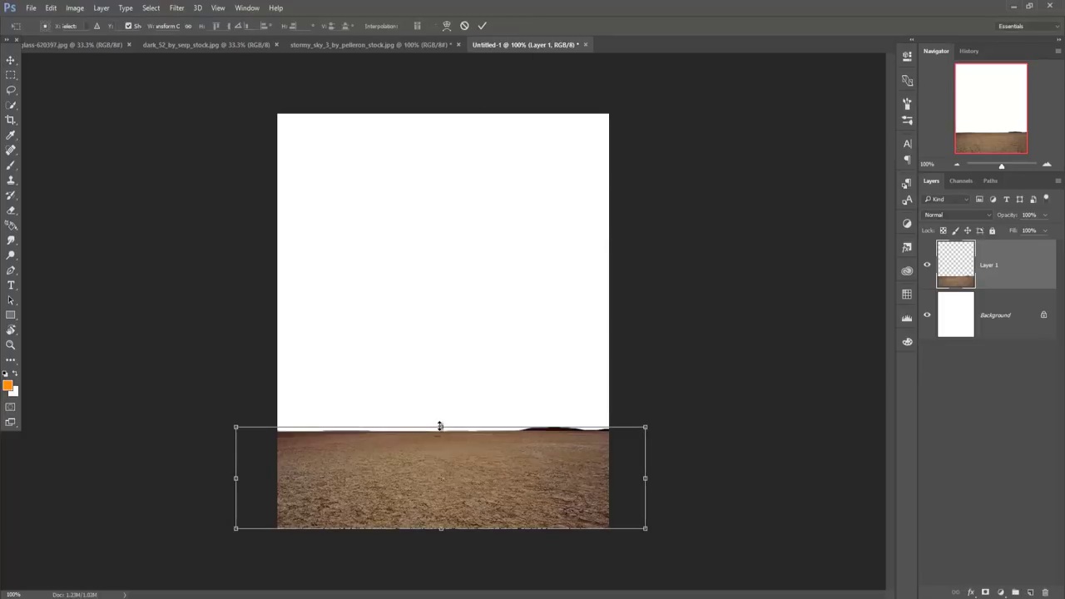
left_click_drag(441, 427, 441, 421)
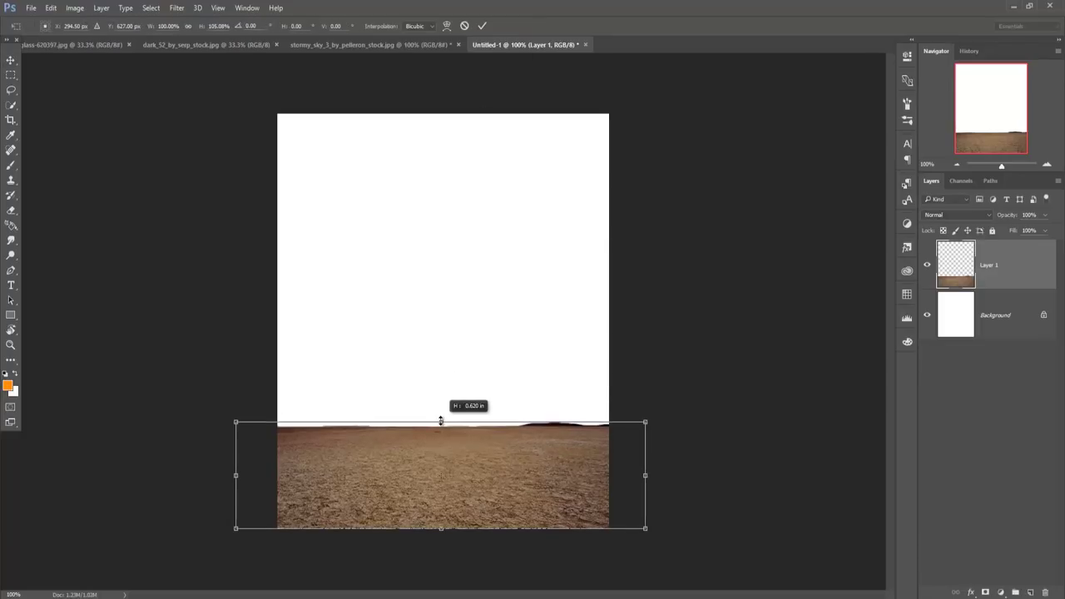
left_click(11, 63)
left_click(493, 232)
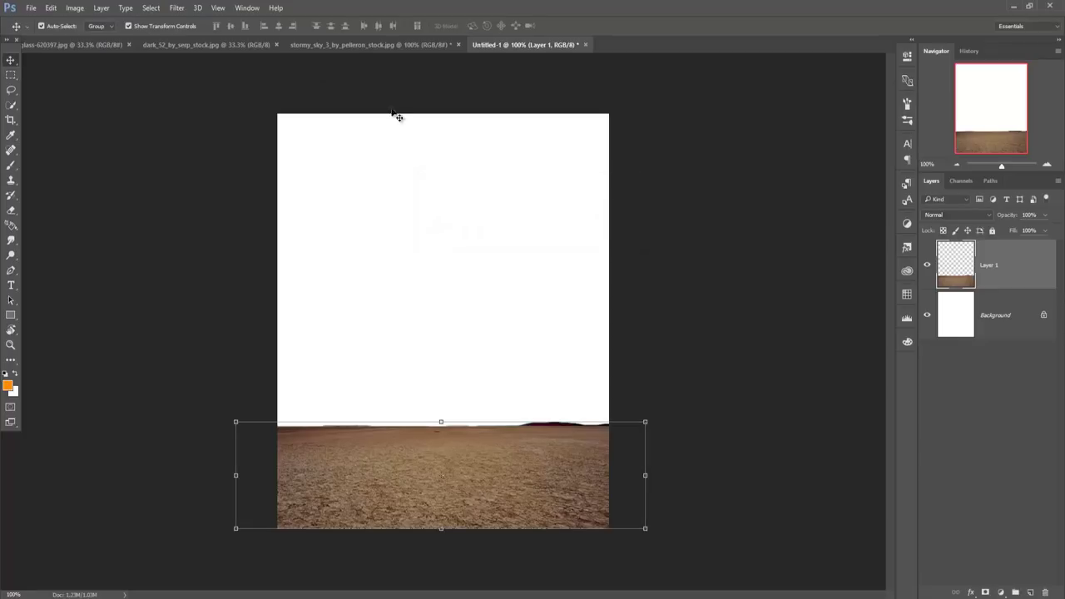
left_click(382, 46)
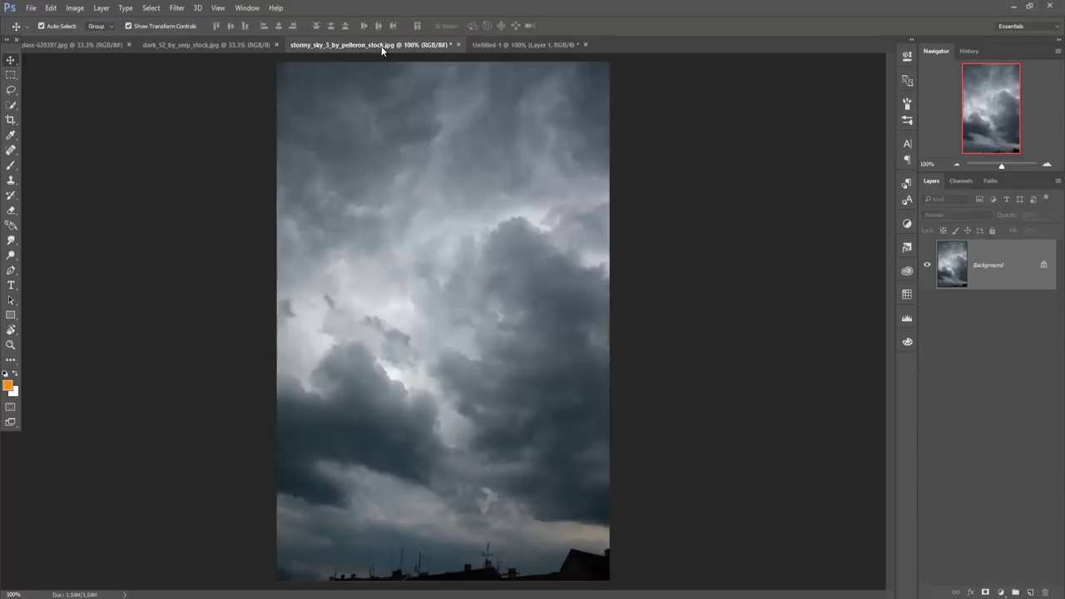
- Copy a rectangular sky selection into Untitled-1 as Layer 2, aligned top-left beneath the ground
left_click(11, 74)
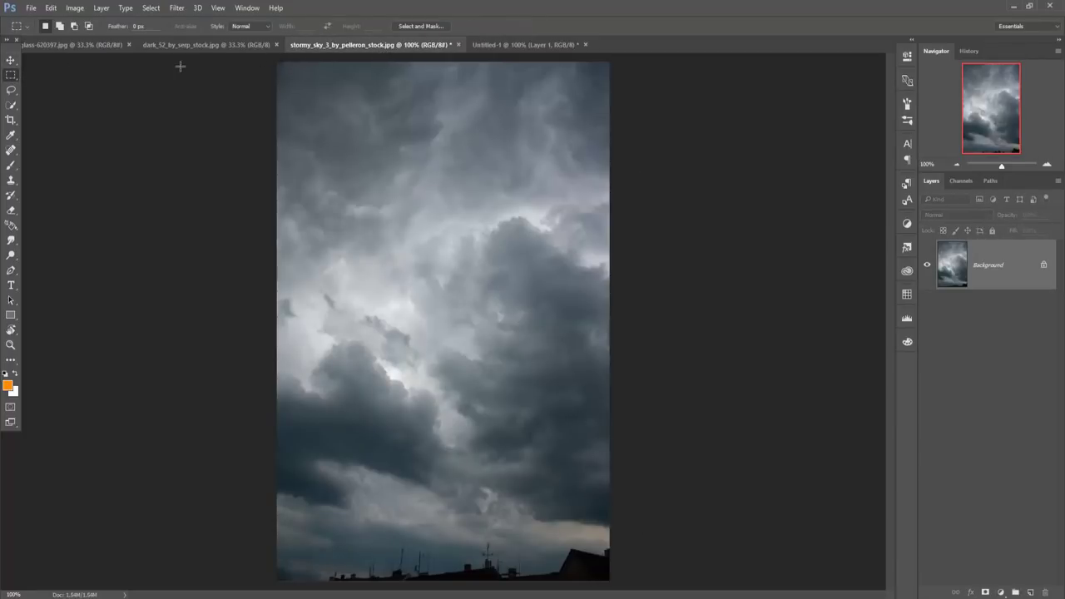
mouse_move(268, 60)
left_mouse_down()
mouse_move(637, 420)
mouse_move(619, 424)
left_mouse_up()
key("v")
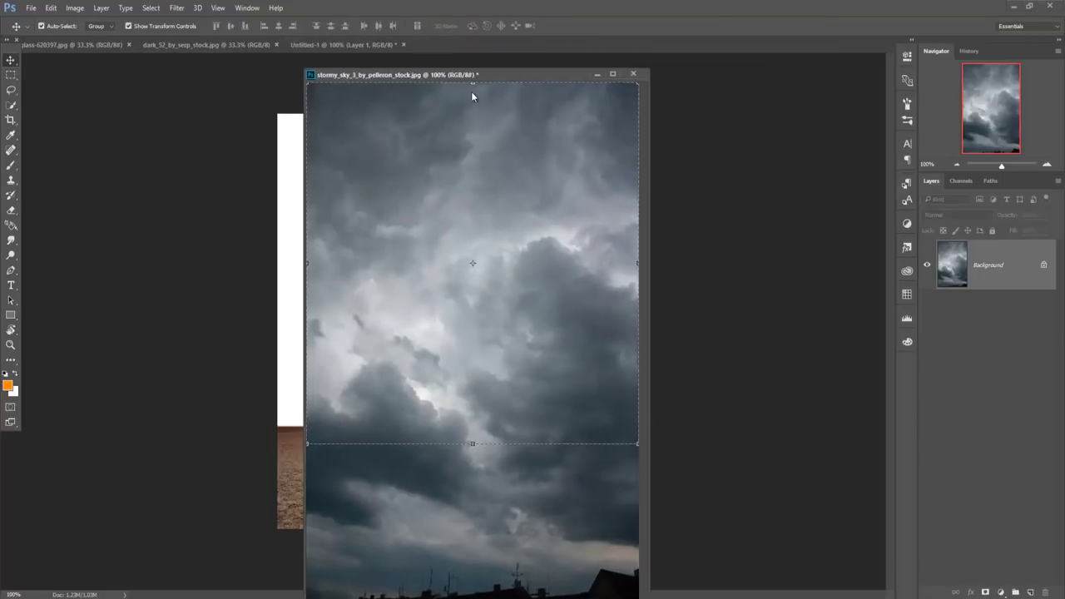
left_click_drag(387, 47, 705, 144)
left_click_drag(743, 238, 493, 231)
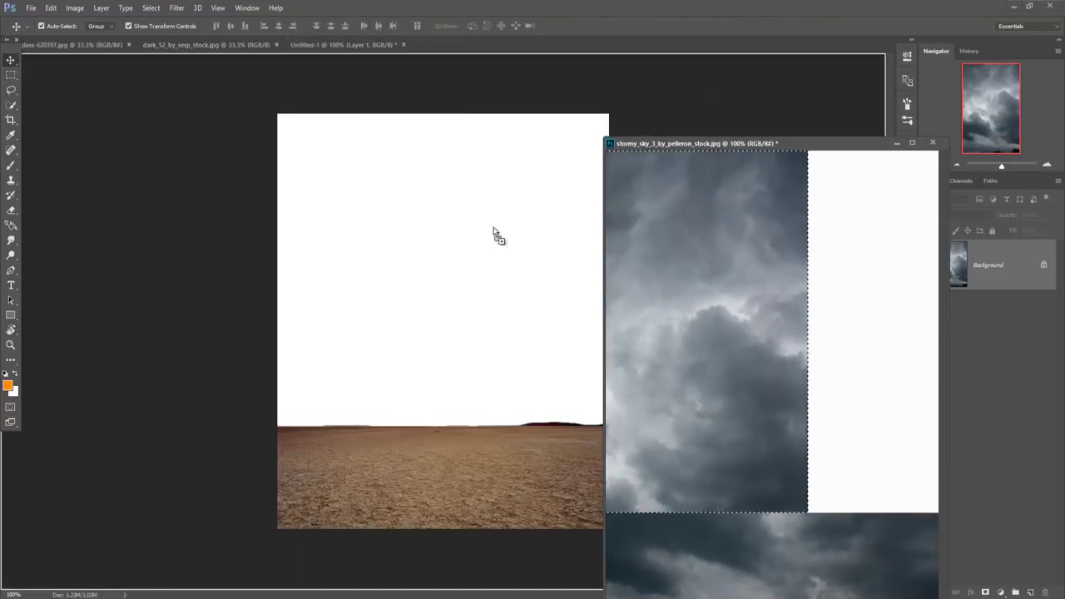
left_click(893, 143)
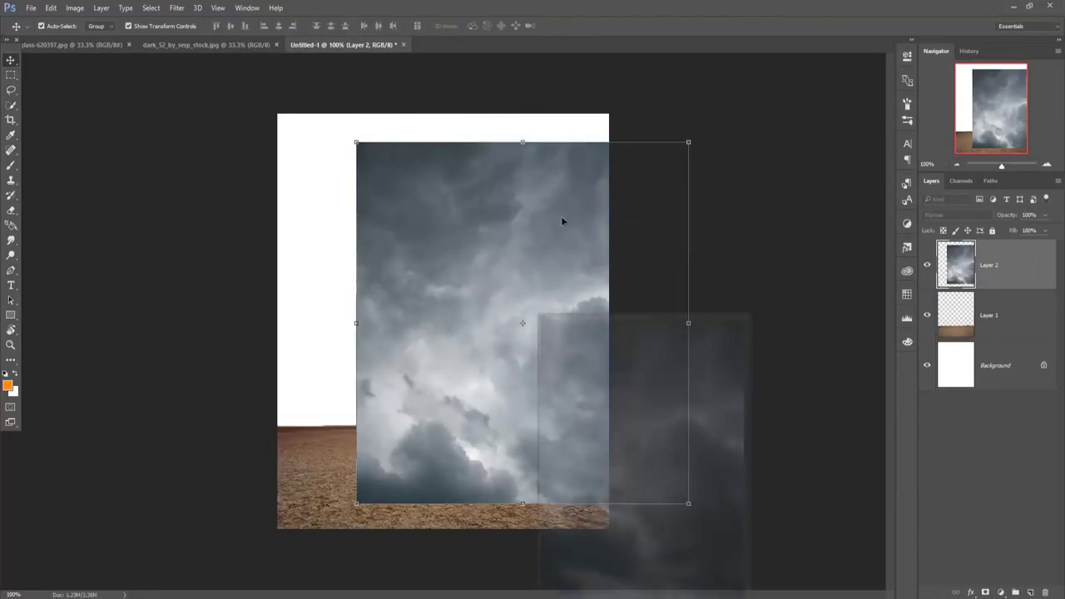
left_click_drag(561, 216, 464, 195)
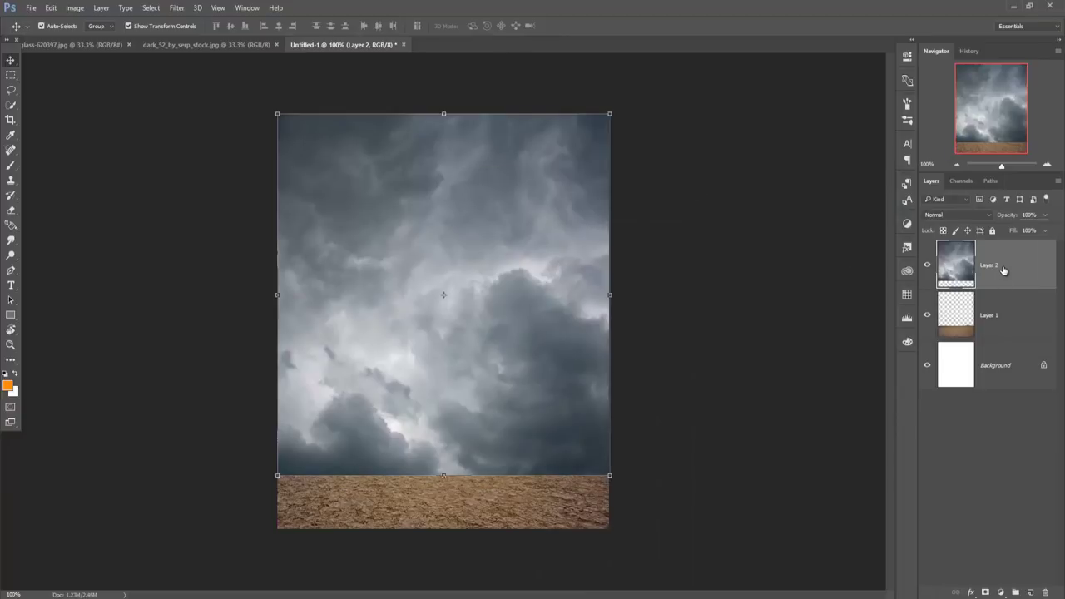
left_click_drag(1004, 267, 1008, 333)
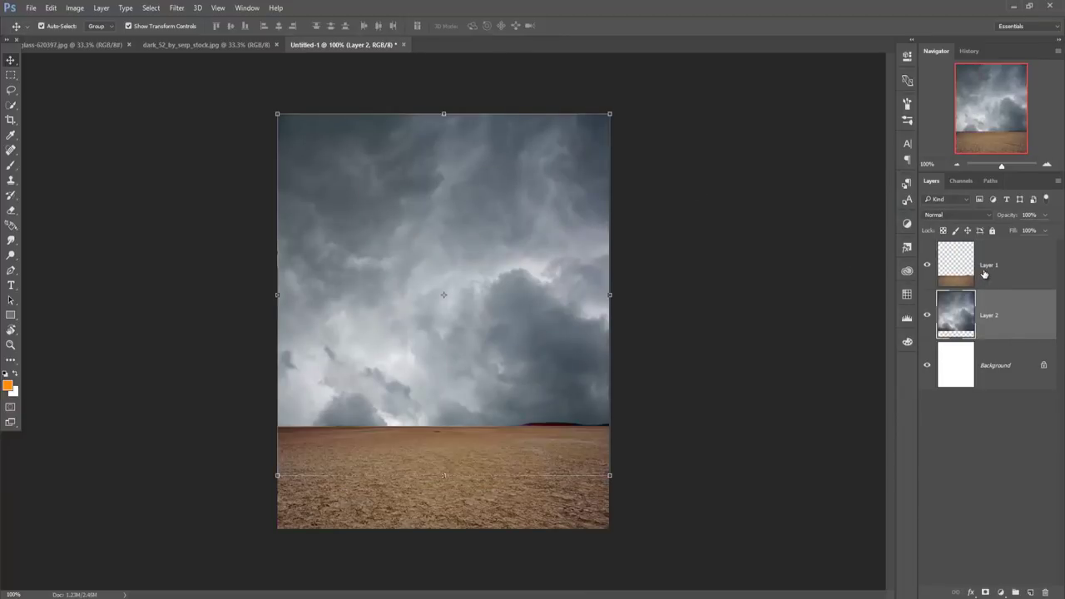
left_click(986, 273)
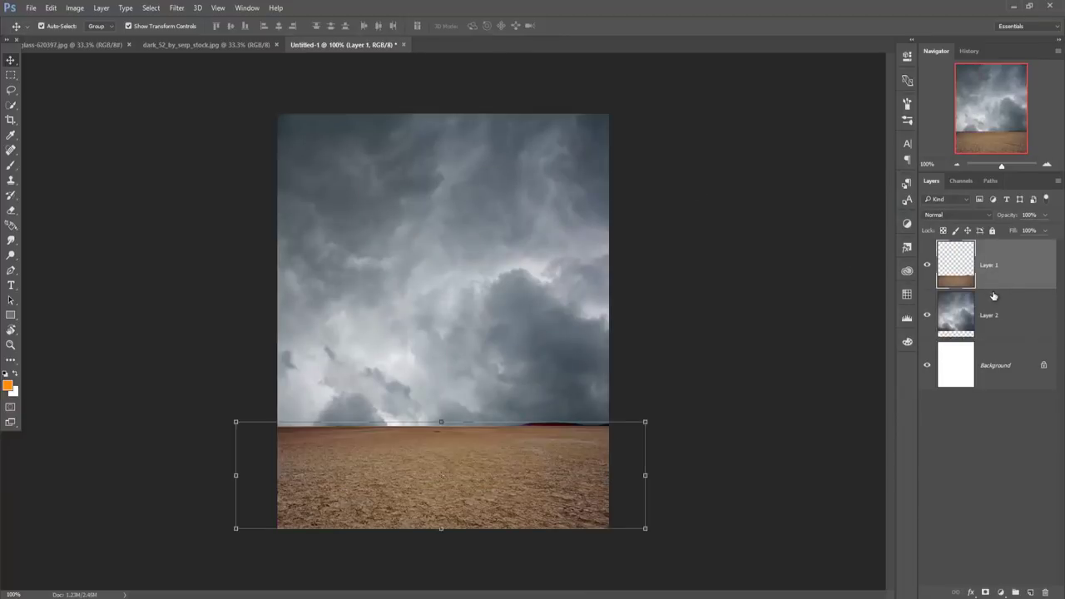
- Add a Vibrance adjustment clipped to the ground layer and lower its vibrance
left_click(1001, 592)
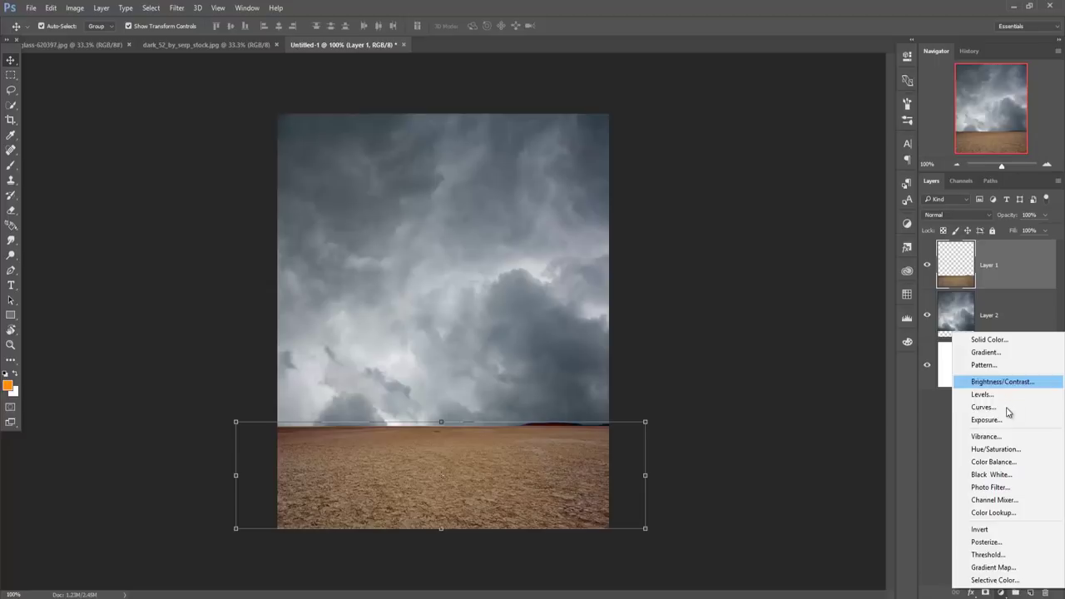
left_click(1006, 436)
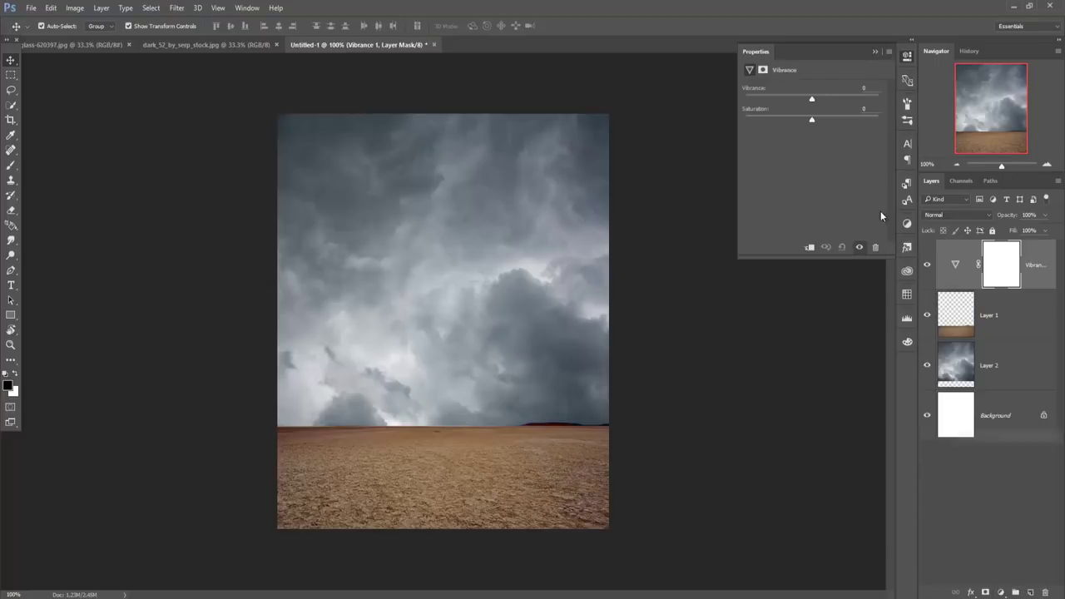
left_click(809, 248)
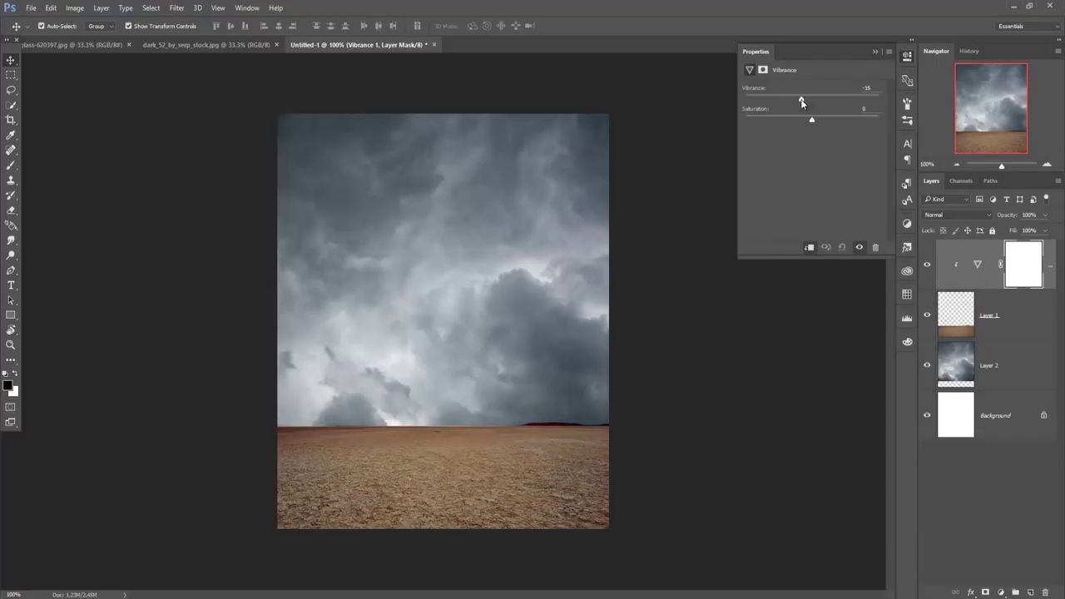
left_click_drag(797, 101, 794, 102)
left_click_drag(793, 101, 789, 101)
left_click(876, 52)
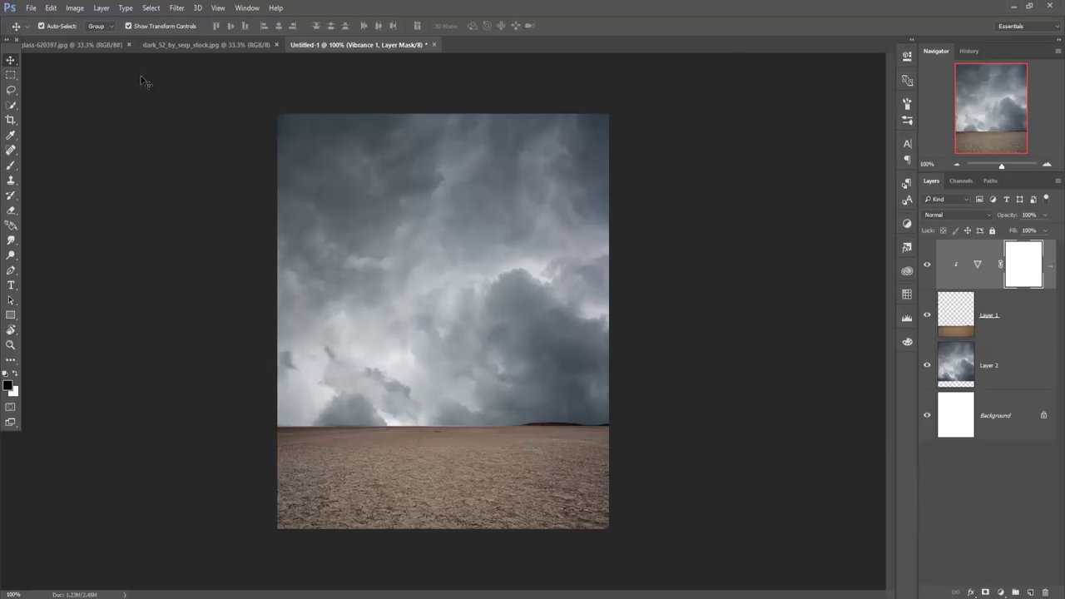
- Stretch the ground layer upward to raise the horizon
left_click(971, 331)
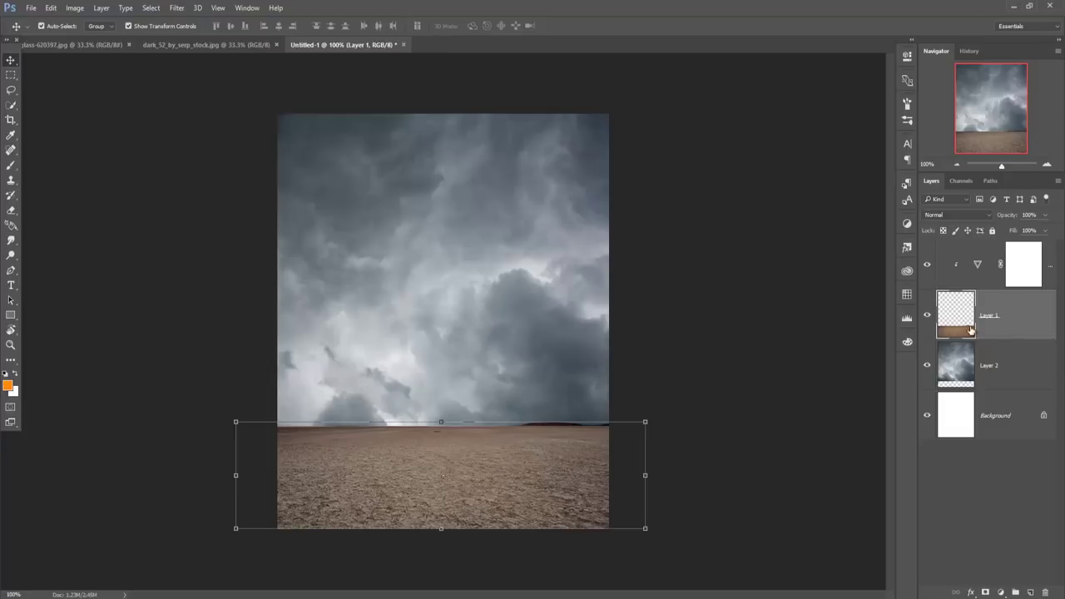
left_click_drag(441, 422, 443, 403)
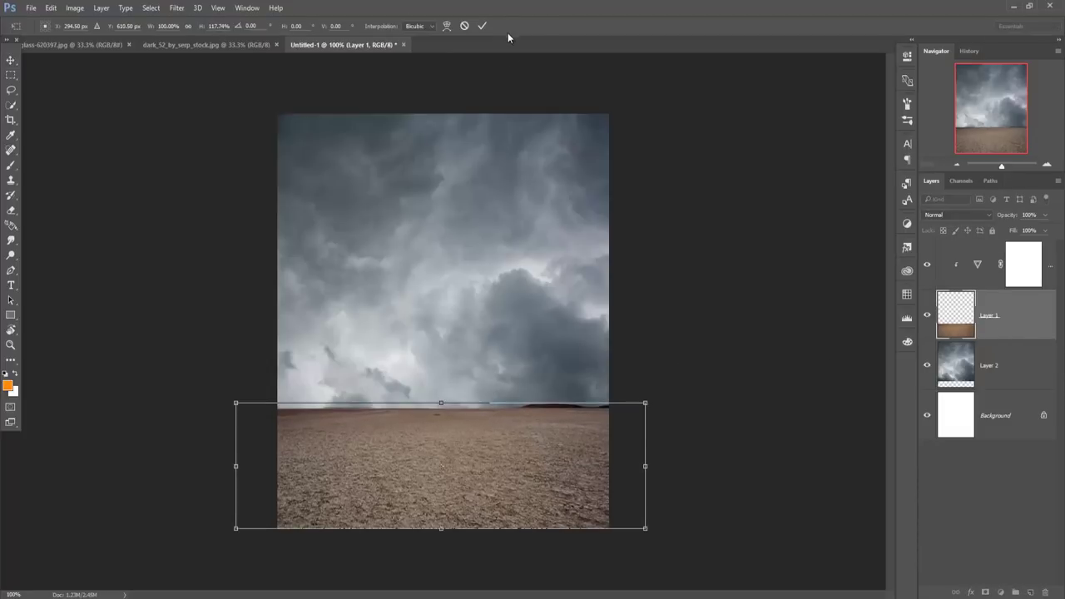
left_click(482, 28)
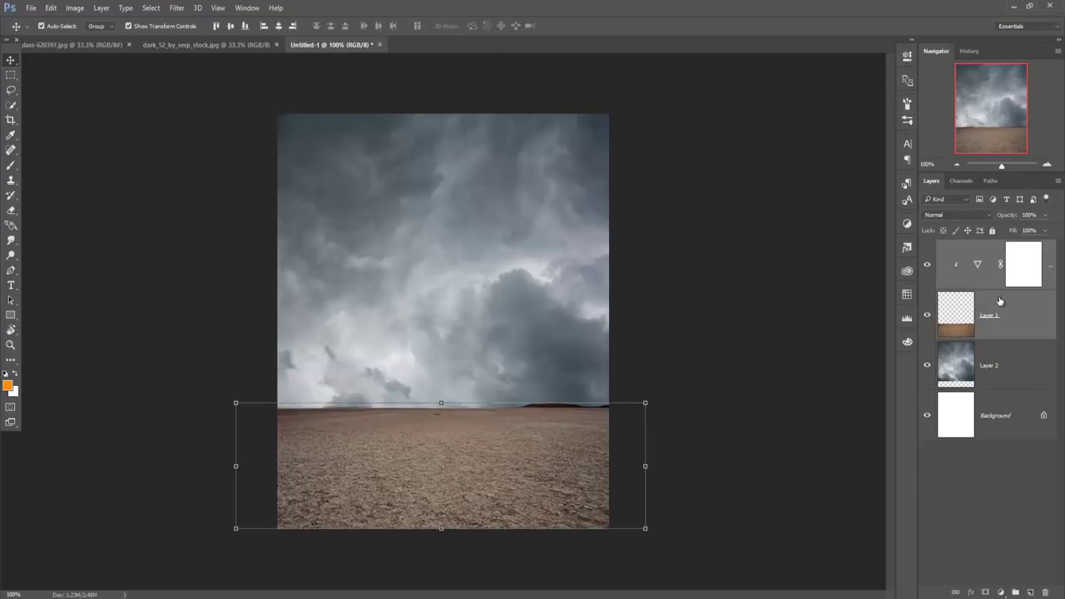
- Merge the Vibrance adjustment into the ground, leaving a single Vibrance 1 layer
right_click(964, 248)
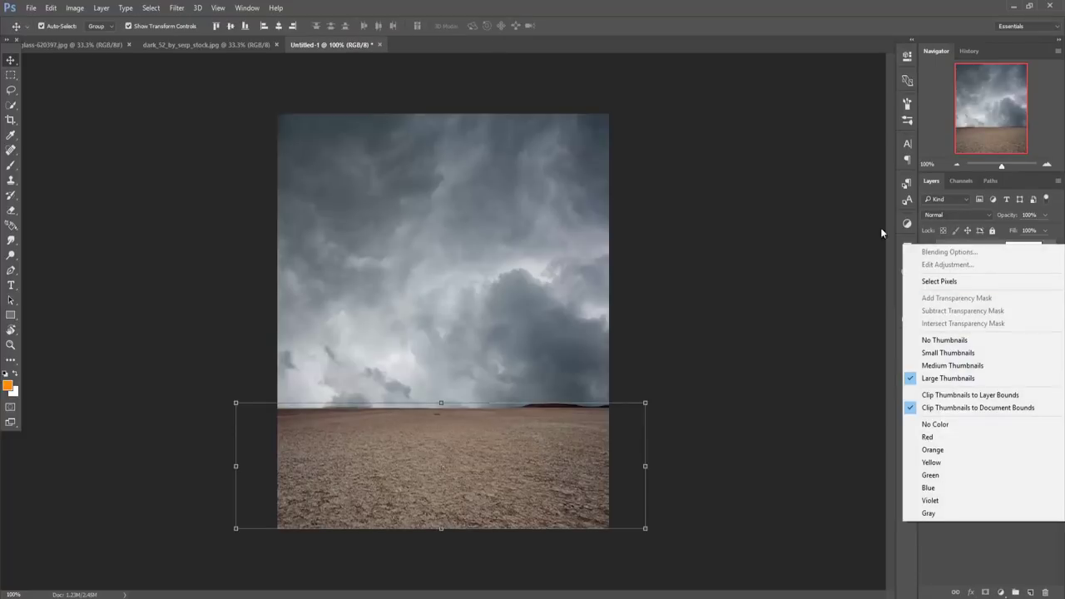
left_click(861, 228)
right_click(938, 264)
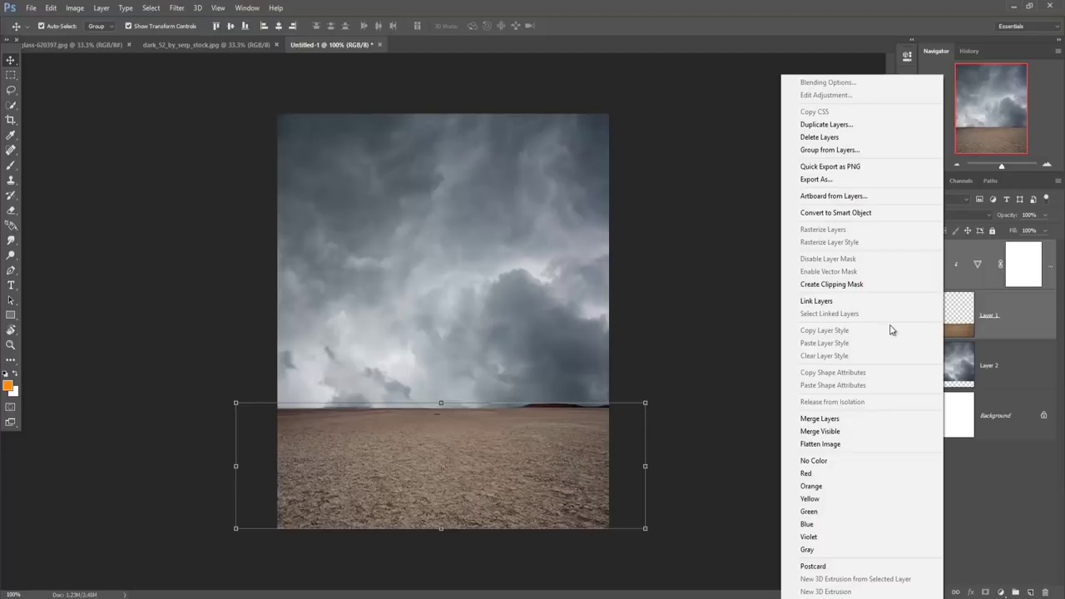
left_click(865, 423)
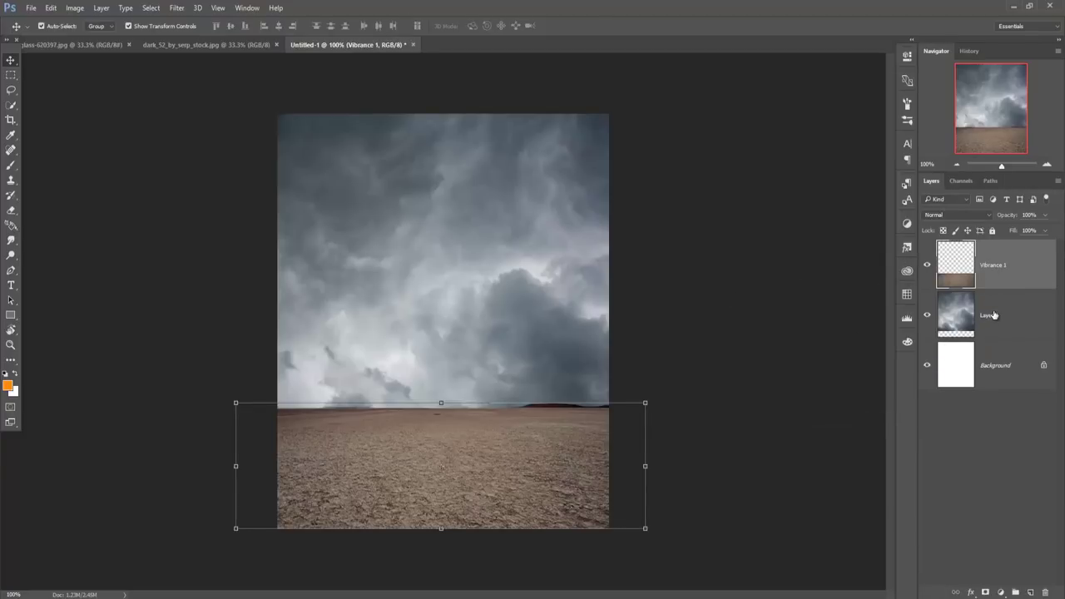
left_click(994, 316)
left_click(997, 265)
left_click(97, 46)
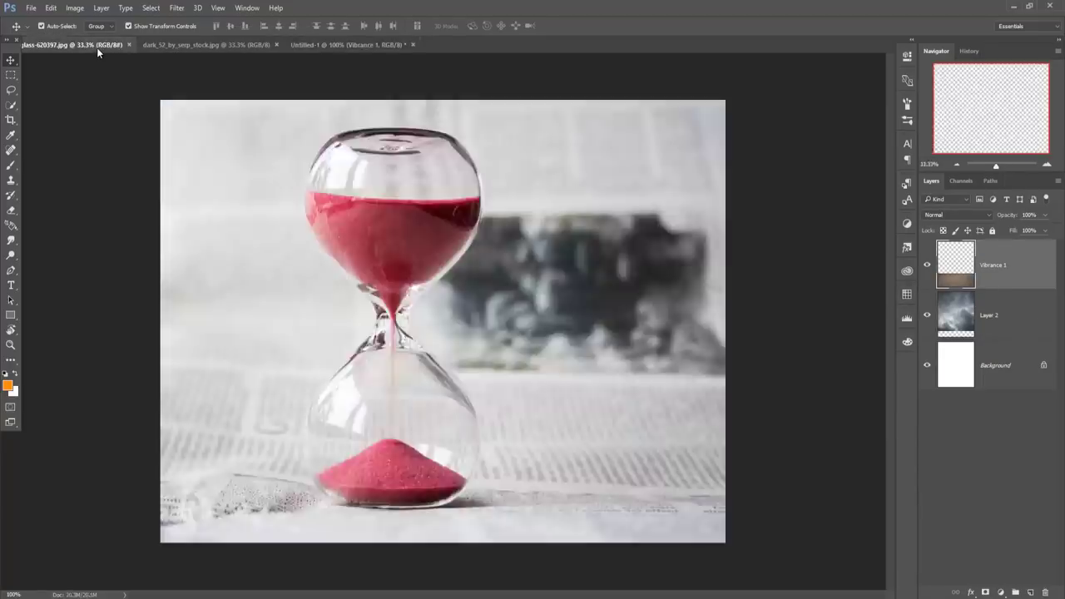
- Zoom in and start a Pen path along the hourglass's left glass edge and neck
left_click(11, 270)
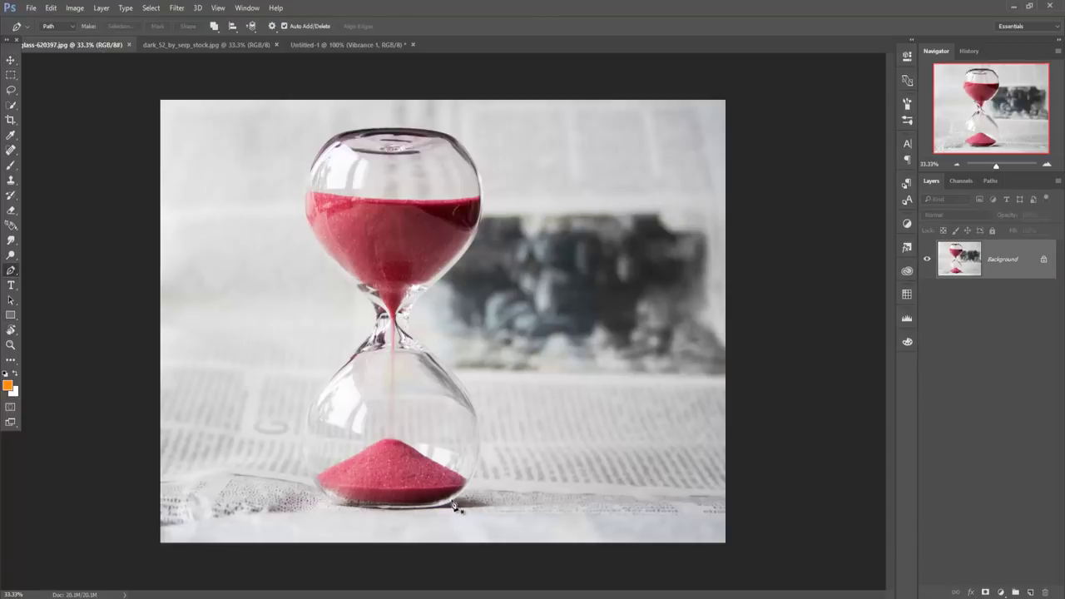
key("ctrl+plus")
key("ctrl+plus")
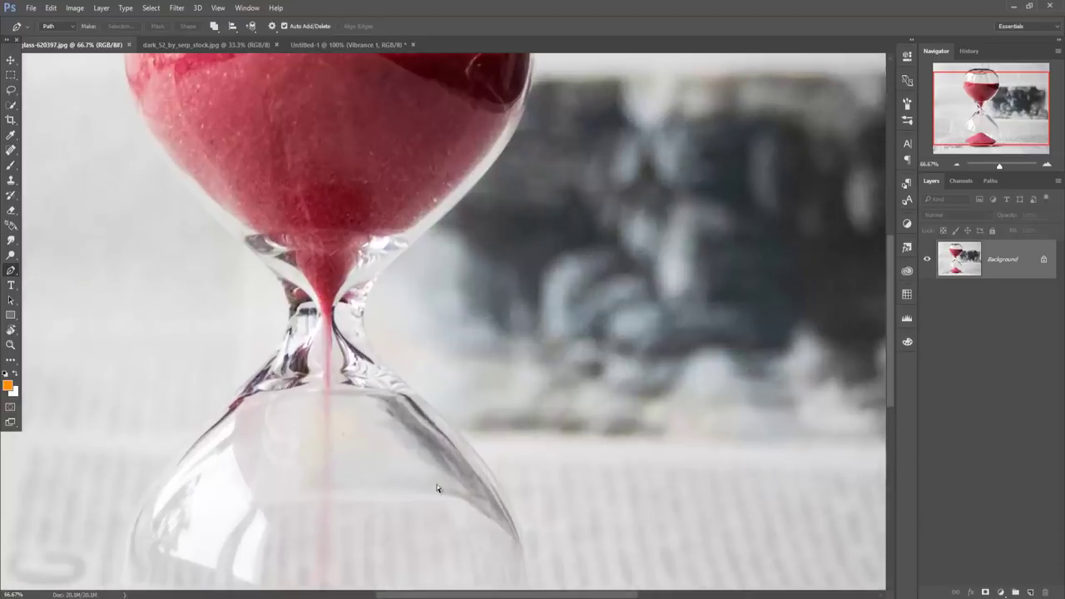
key("ctrl+plus")
key("ctrl+plus")
left_click_drag(351, 491, 677, 183)
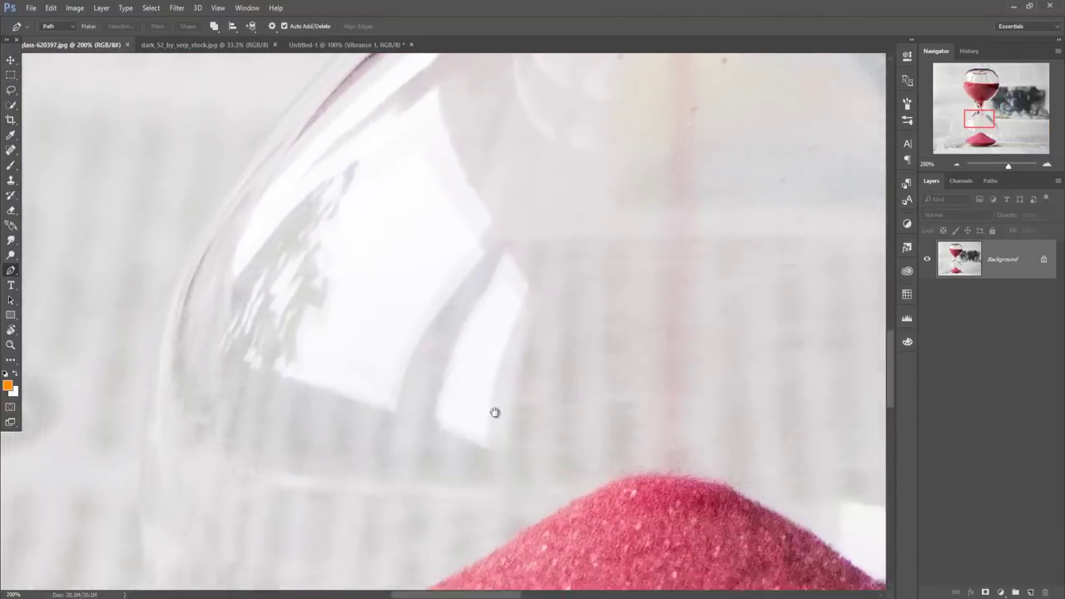
left_click_drag(494, 411, 449, 175)
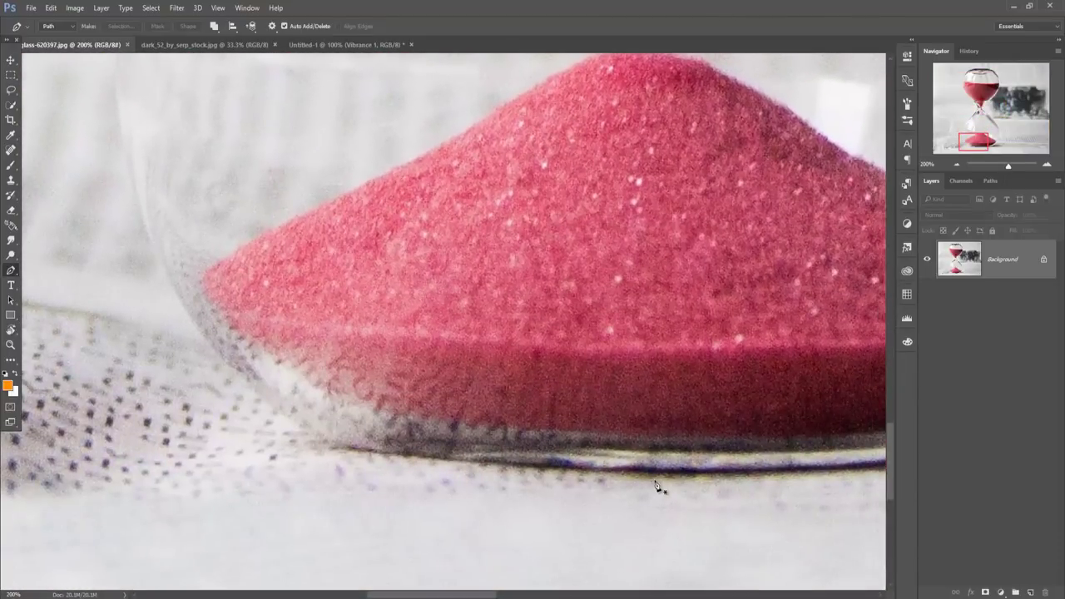
left_click(316, 440)
left_click_drag(317, 439, 345, 94)
left_click_drag(424, 197, 460, 135)
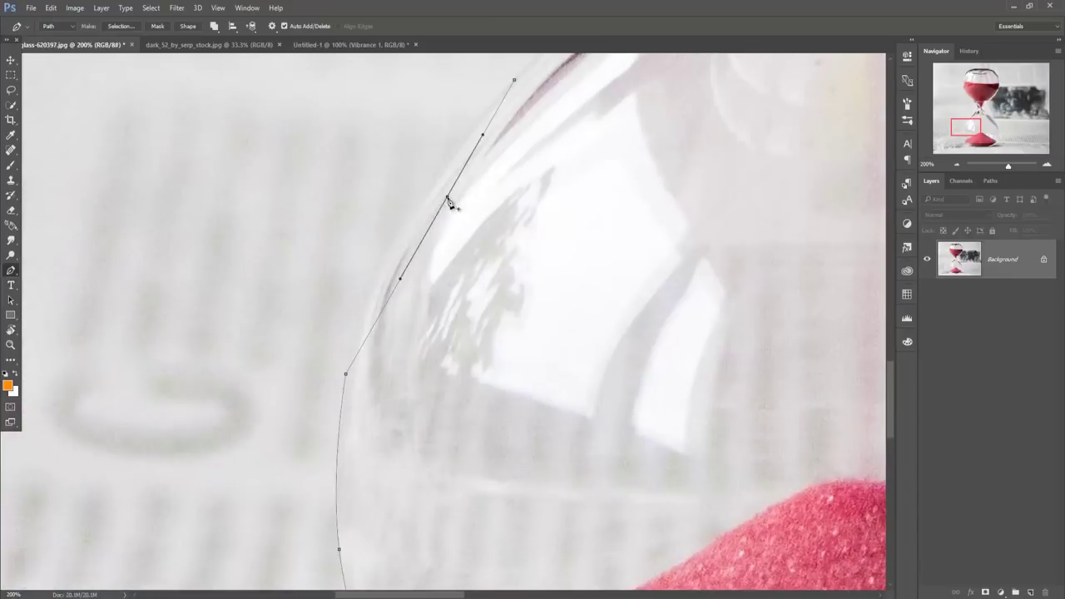
left_click(346, 376)
left_click_drag(348, 379, 357, 574)
left_click_drag(417, 250, 416, 541)
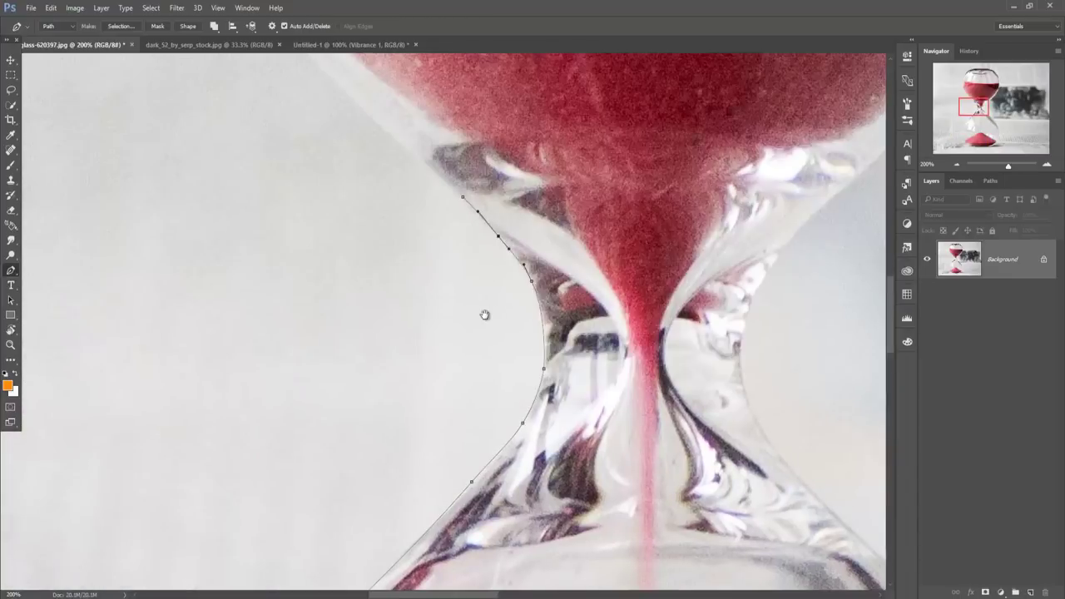
left_click_drag(485, 313, 466, 533)
left_click(429, 420)
left_click(374, 84)
- Continue the hourglass path down the right bulb and across the glass base
left_click_drag(400, 225, 380, 516)
left_click_drag(535, 169, 235, 203)
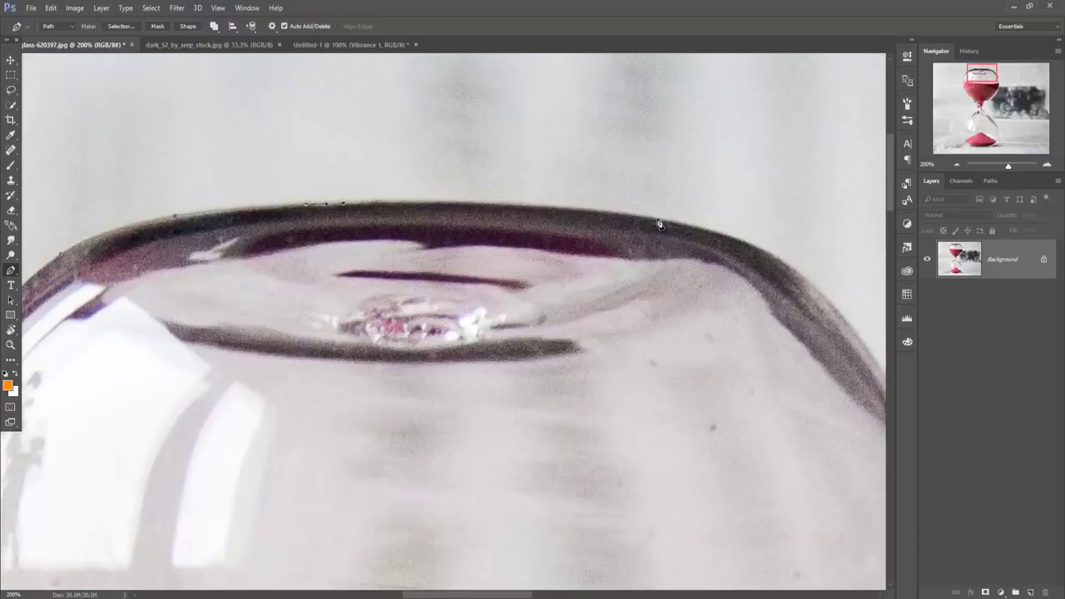
left_click_drag(749, 274, 633, 141)
left_click(635, 99)
left_click_drag(712, 265, 718, 340)
scroll(718, 339, "down", 5)
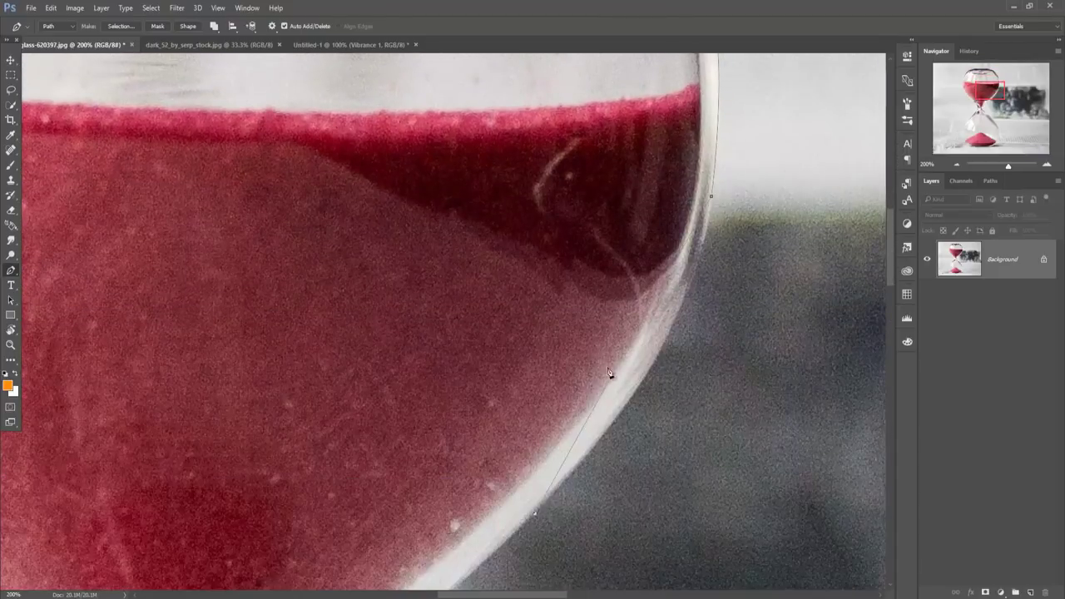
scroll(664, 345, "down", 5)
left_click(664, 344)
scroll(664, 344, "down", 3)
left_click_drag(528, 287, 472, 505)
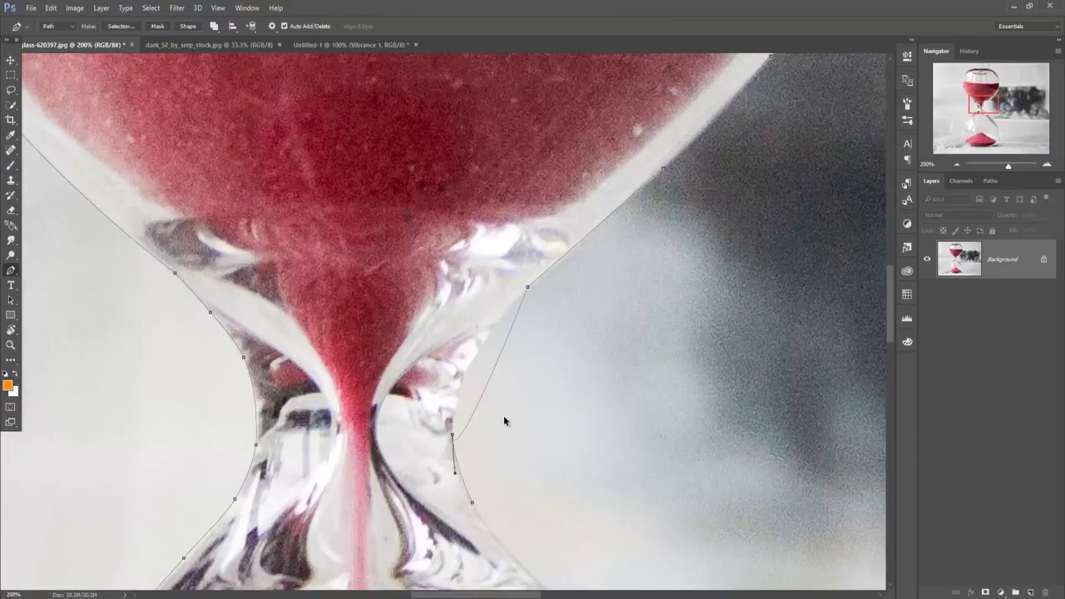
scroll(505, 423, "down", 5)
scroll(536, 381, "down", 5)
left_click_drag(555, 374, 639, 84)
left_click(608, 337)
left_click(514, 452)
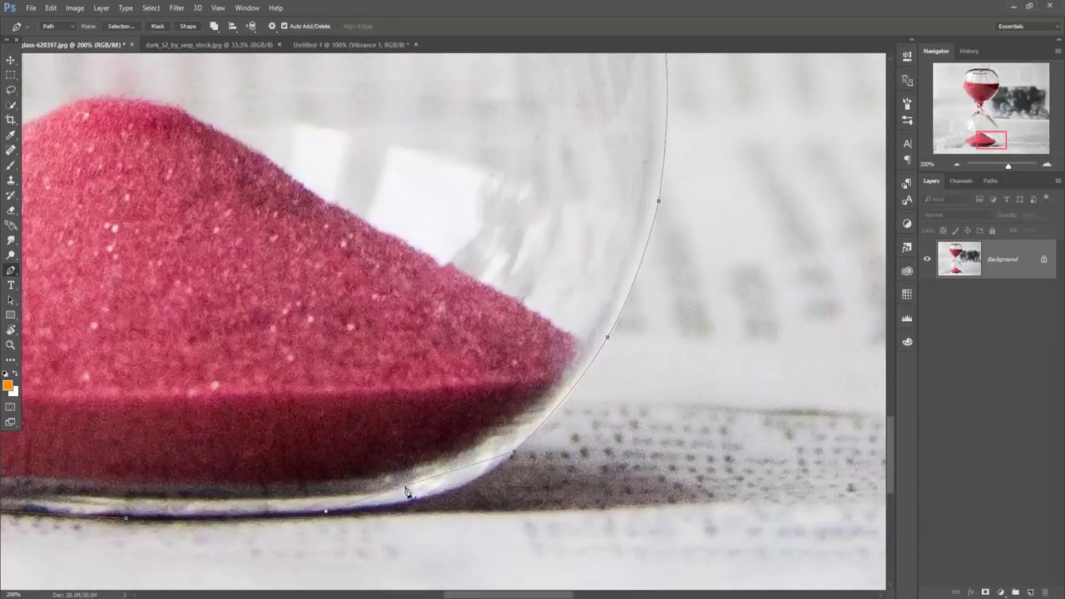
left_click(440, 497)
left_click(324, 511)
left_click(125, 518)
- Convert the traced hourglass path into a selection with Feather Radius 0
key("ctrl+minus")
key("ctrl+minus")
key("ctrl+minus")
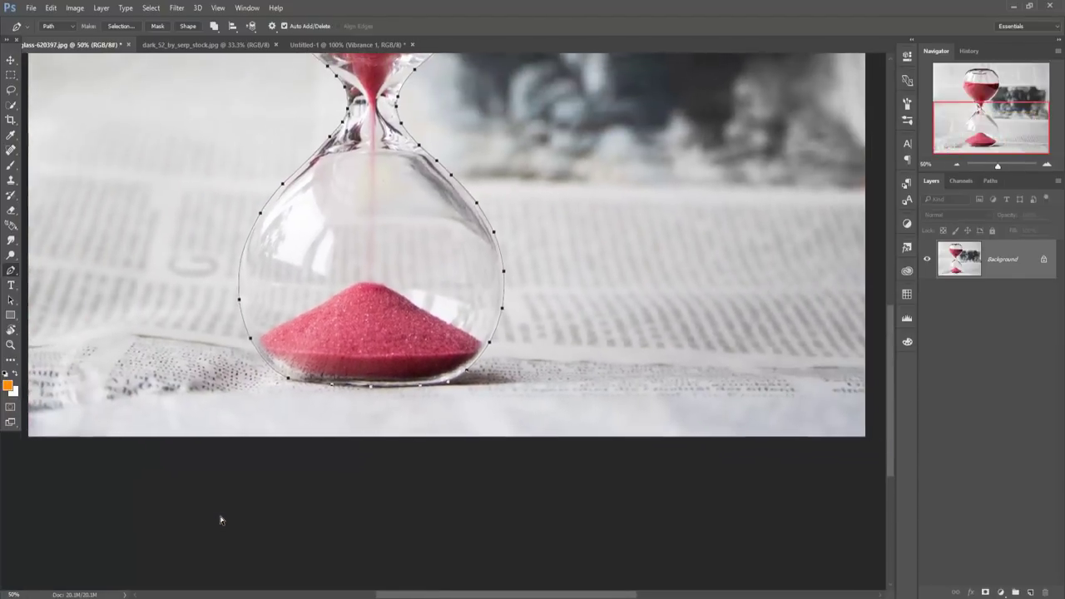
key("ctrl+minus")
right_click(413, 237)
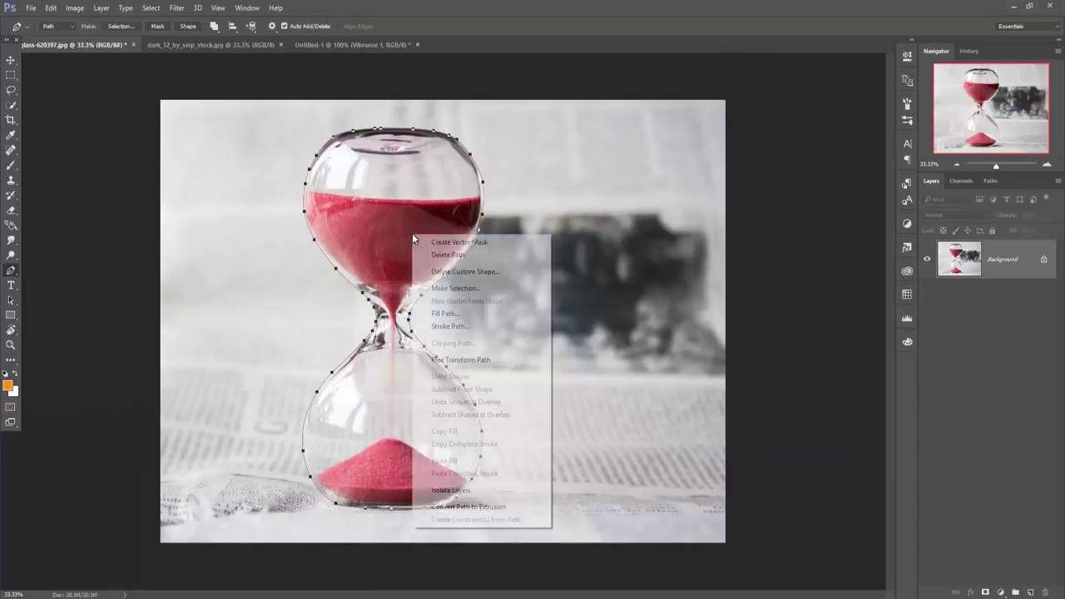
left_click(486, 287)
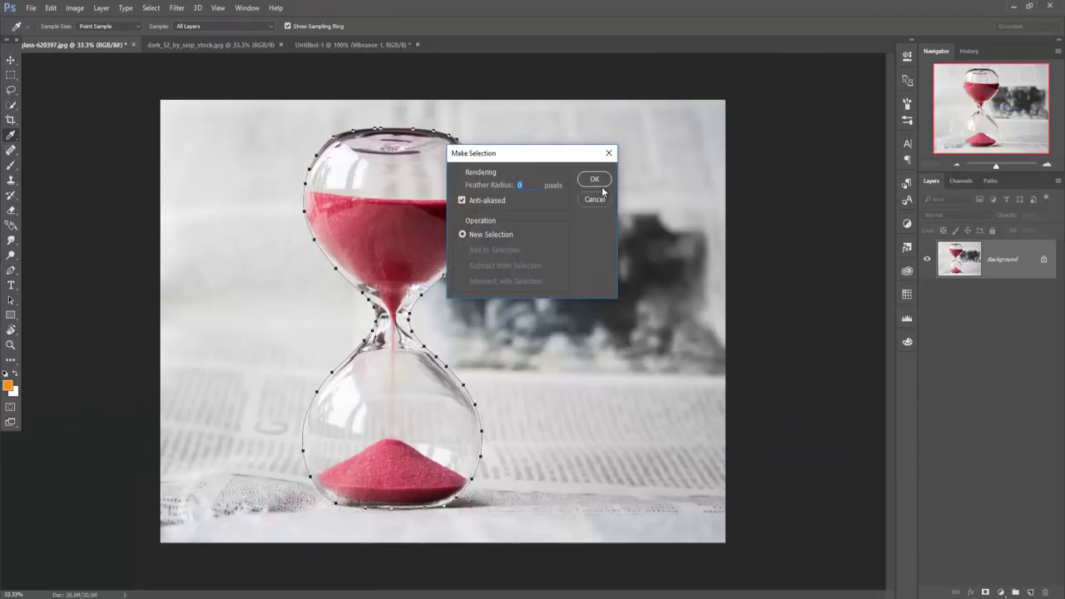
left_click(601, 185)
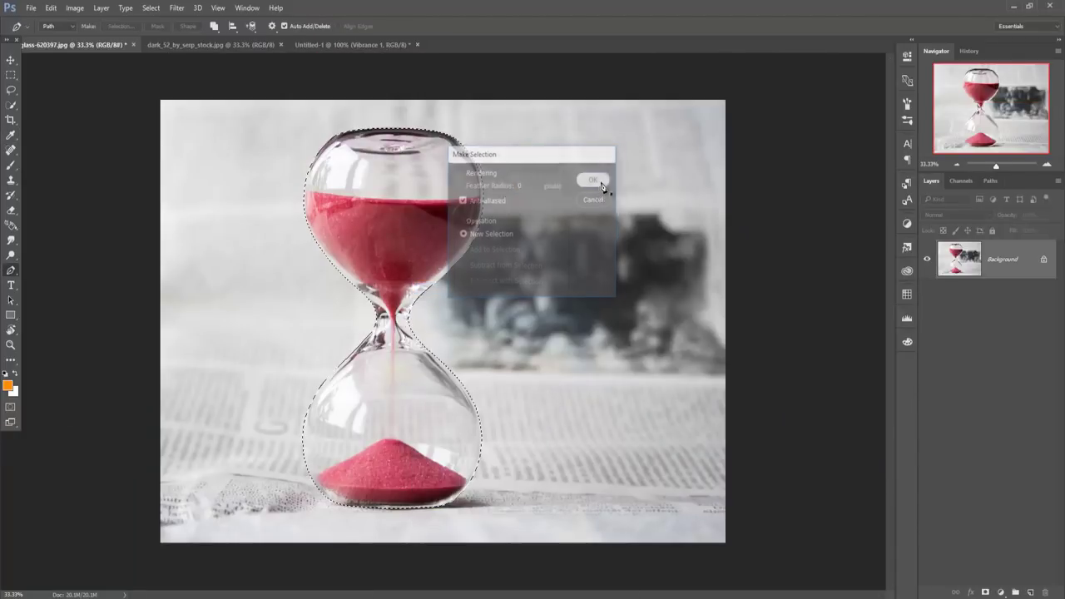
- Drag the selected hourglass into the Untitled-1 composite as Layer 3
left_click(11, 60)
mouse_move(84, 44)
left_mouse_down()
mouse_move(88, 81)
mouse_move(634, 106)
left_mouse_up()
left_click_drag(710, 231, 515, 231)
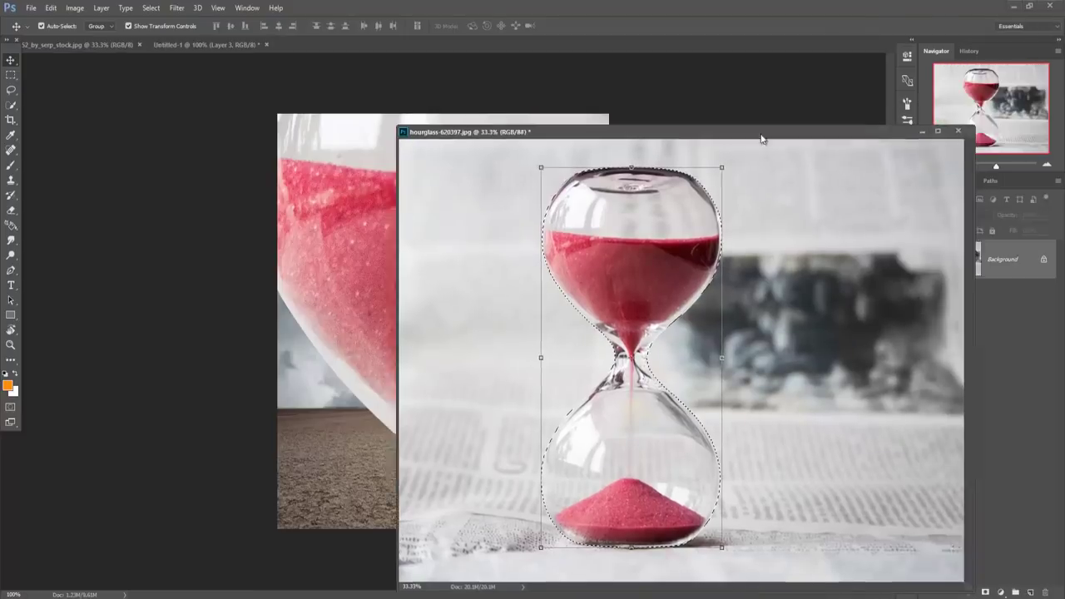
left_click_drag(985, 106, 791, 153)
left_click(519, 194)
left_click_drag(519, 194, 580, 333)
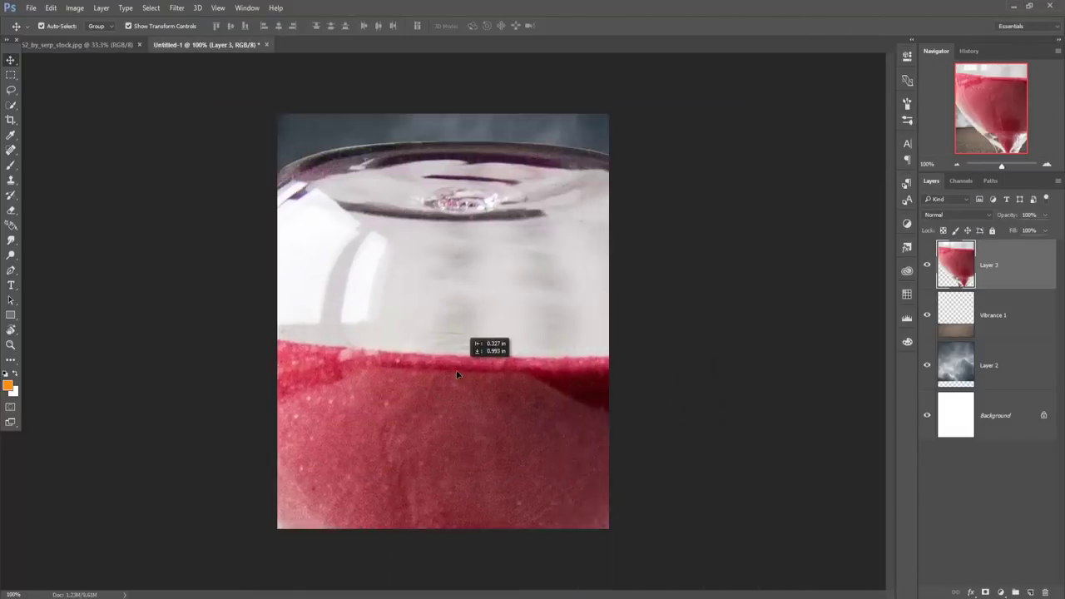
- Scale the hourglass down to about 29% and centre it on the desert
left_click_drag(716, 164, 497, 471)
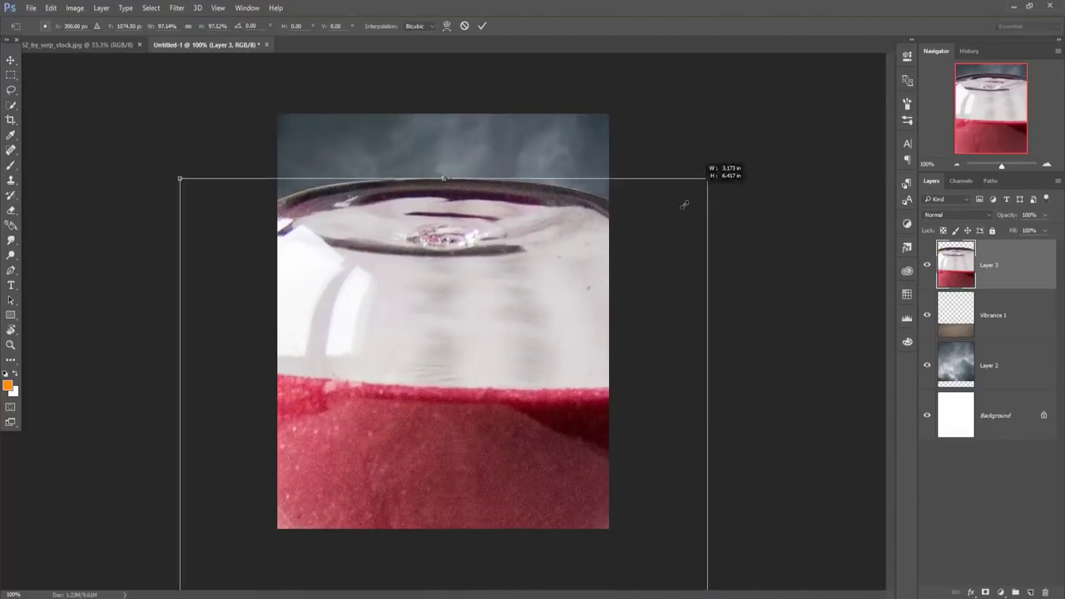
left_click_drag(499, 432, 499, 111)
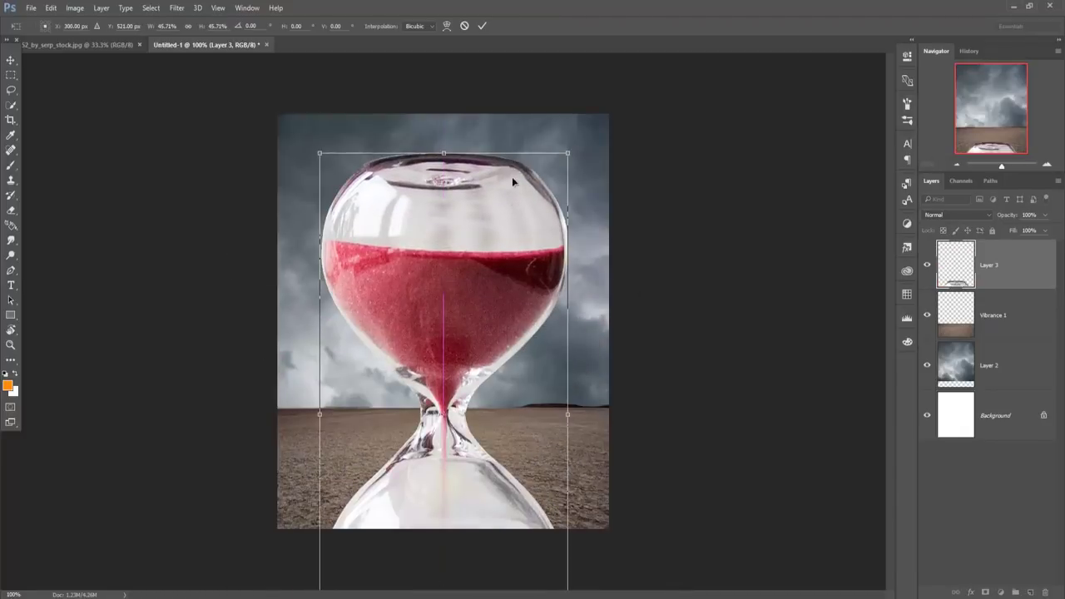
left_click_drag(569, 153, 524, 248)
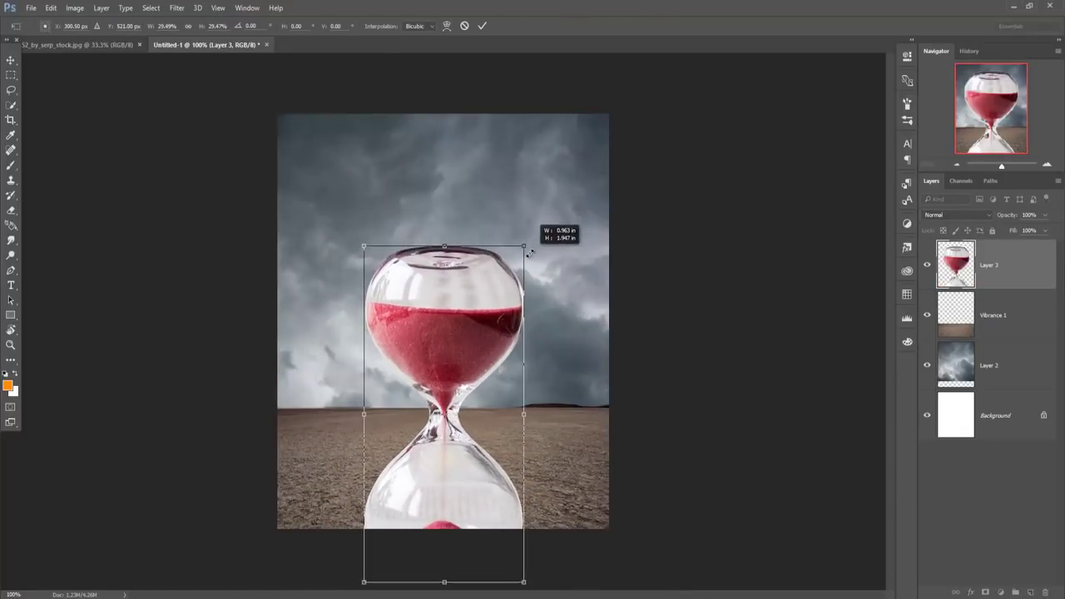
left_click_drag(494, 285, 492, 217)
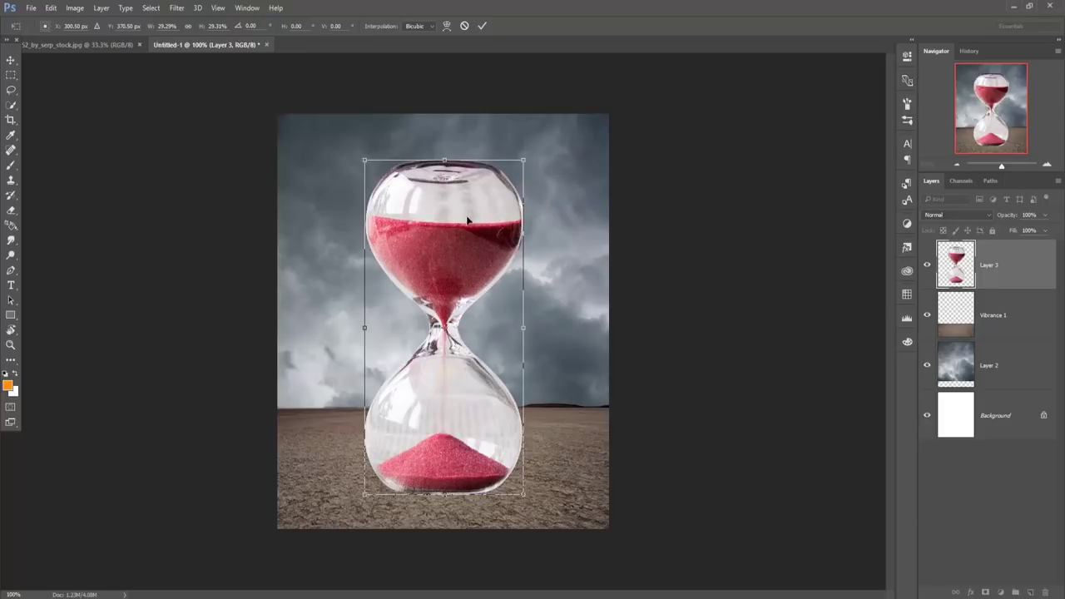
left_click_drag(468, 221, 463, 225)
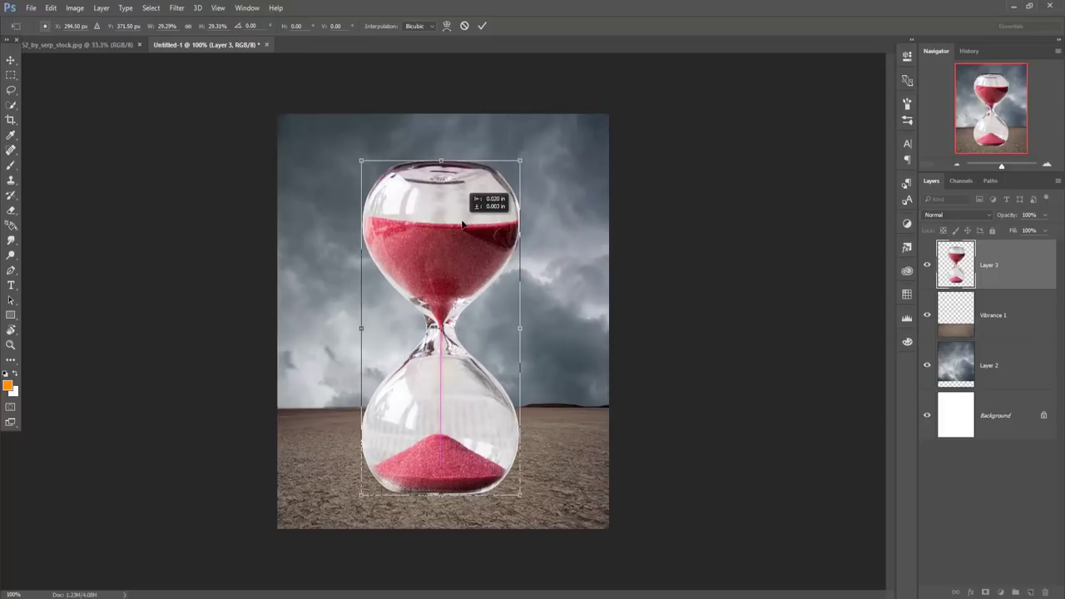
left_click(482, 27)
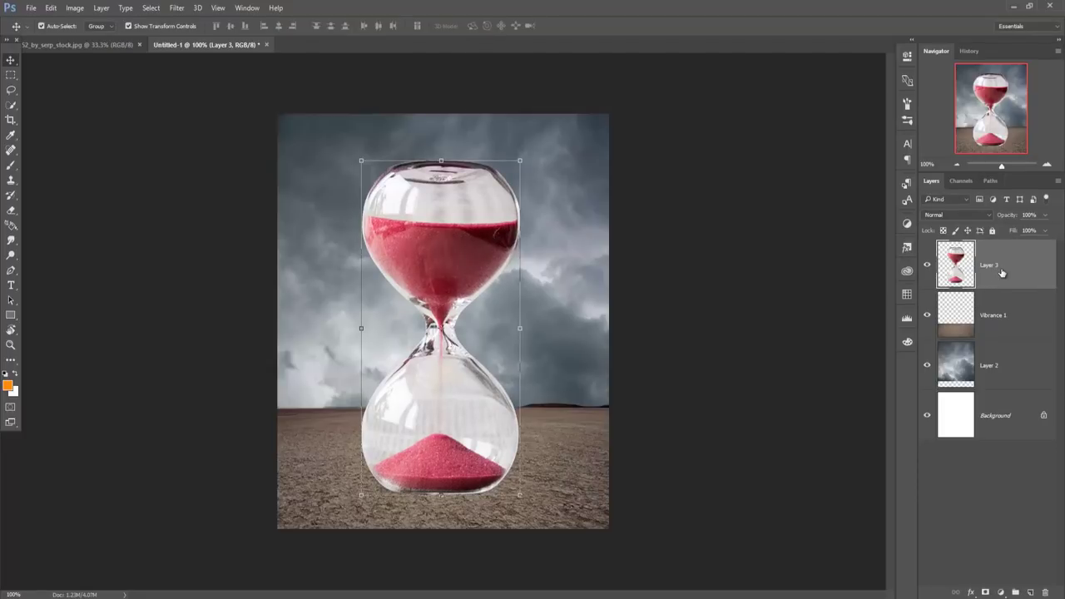
- Add a Selective Color layer clipped to the hourglass: Reds Cyan +100, Magenta -43, Yellow +17, Black +87
left_click(1004, 593)
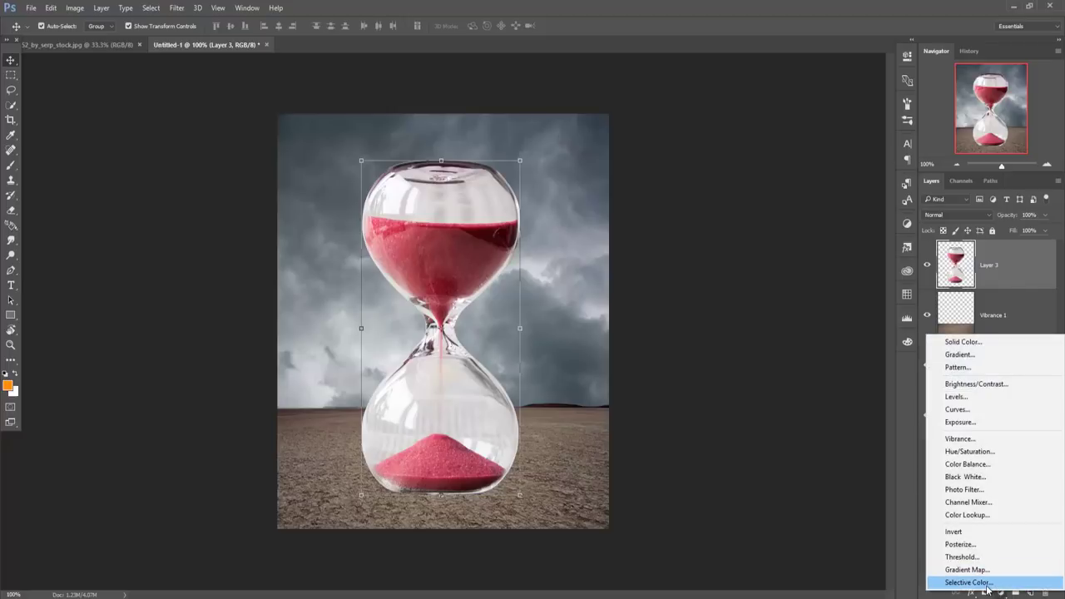
left_click(987, 584)
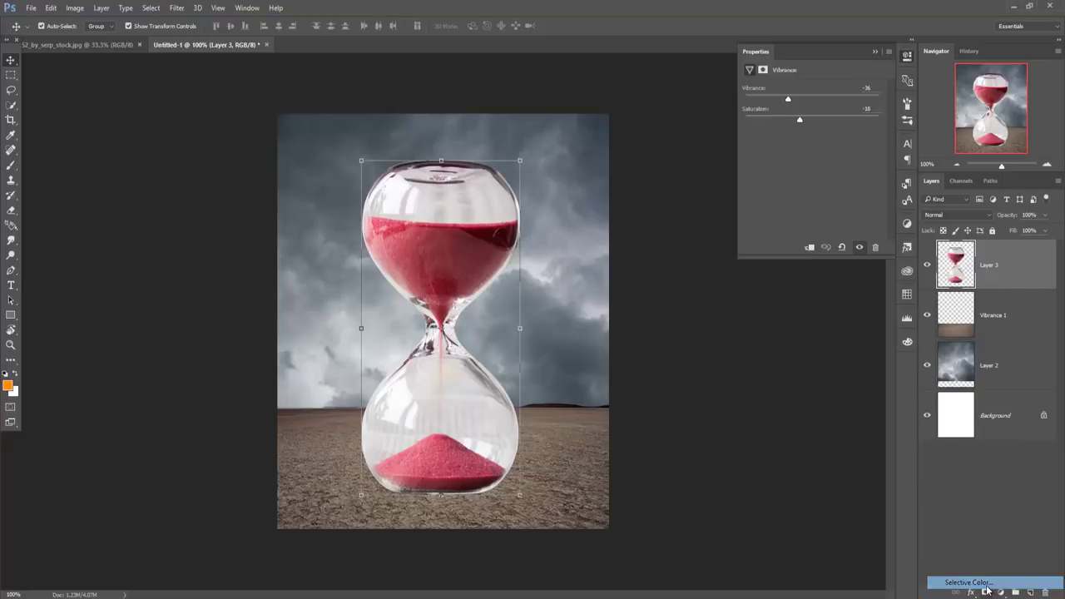
left_click(810, 247)
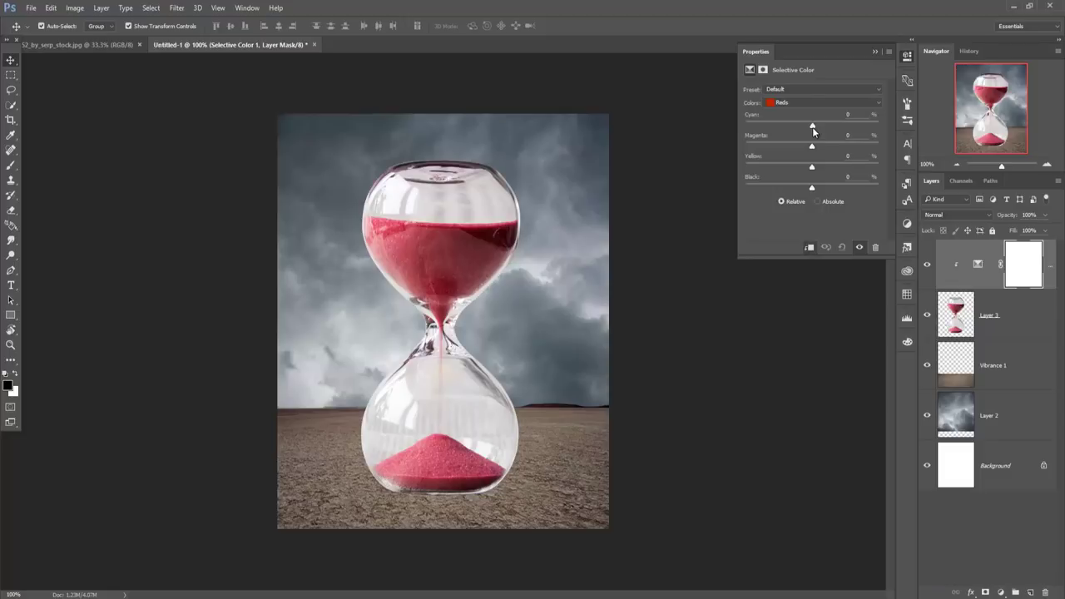
left_click_drag(783, 128, 877, 128)
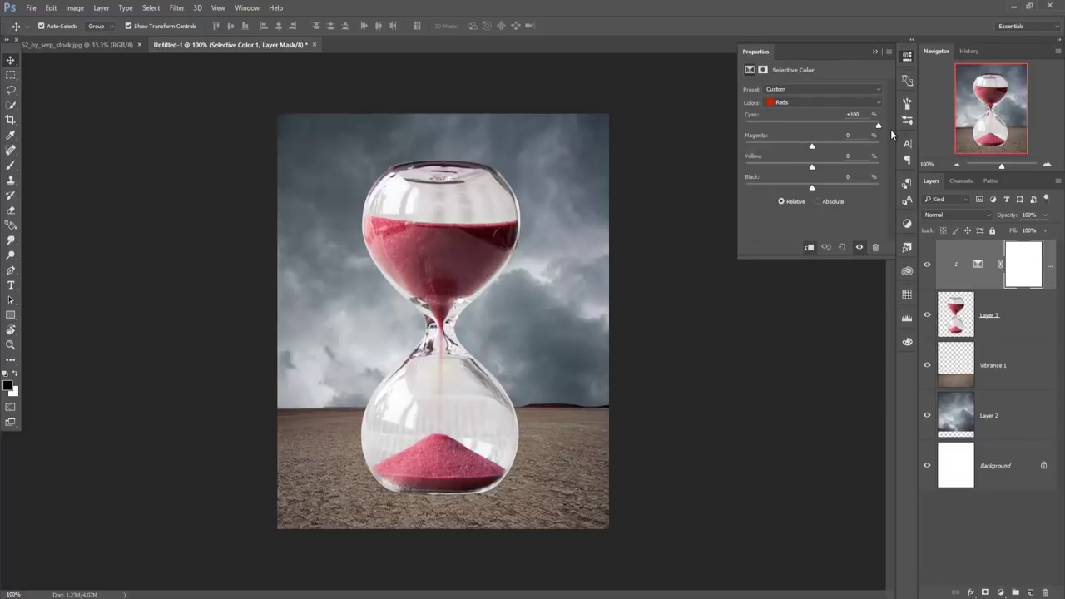
mouse_move(804, 147)
left_mouse_down()
mouse_move(770, 148)
mouse_move(879, 147)
mouse_move(779, 147)
mouse_move(741, 168)
mouse_move(871, 173)
mouse_move(746, 190)
mouse_move(870, 193)
left_mouse_up()
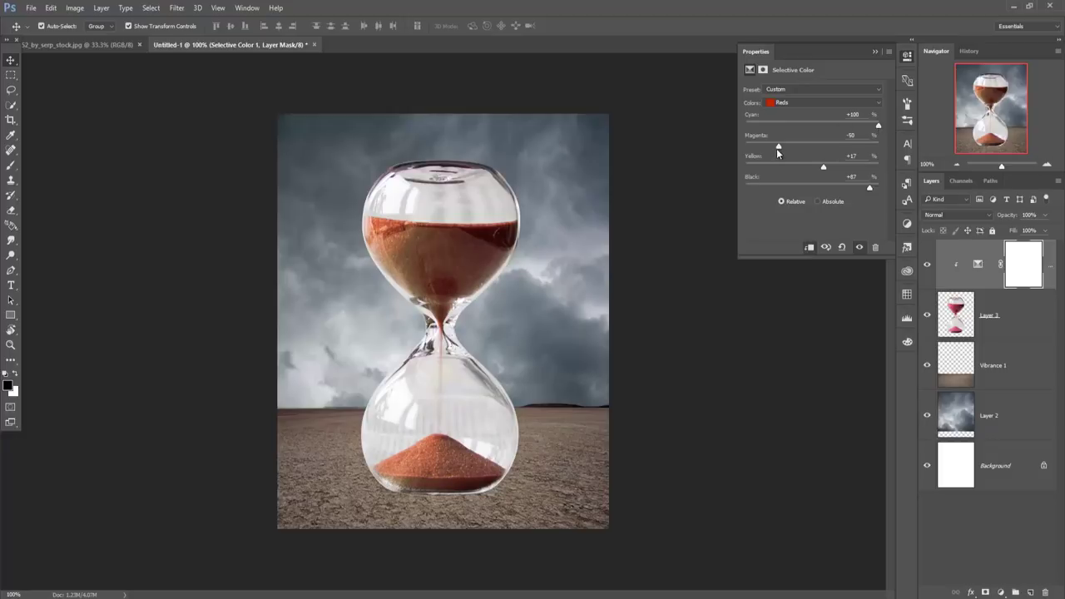
left_click_drag(778, 152, 783, 147)
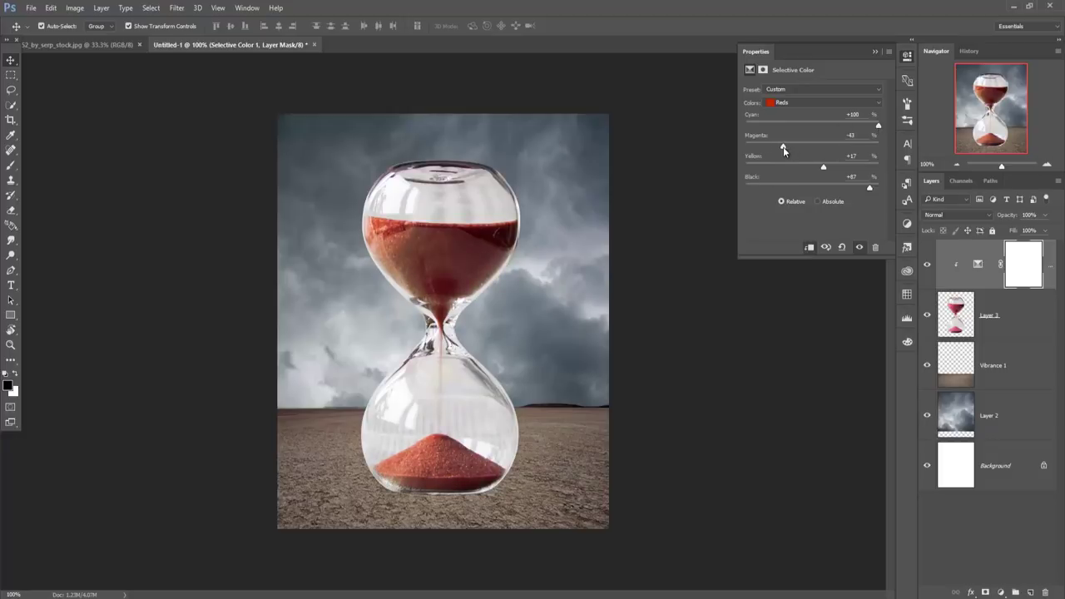
left_click(874, 50)
- Add a Vibrance layer clipped to the hourglass at Vibrance -70 and Saturation -40
key("ctrl+2")
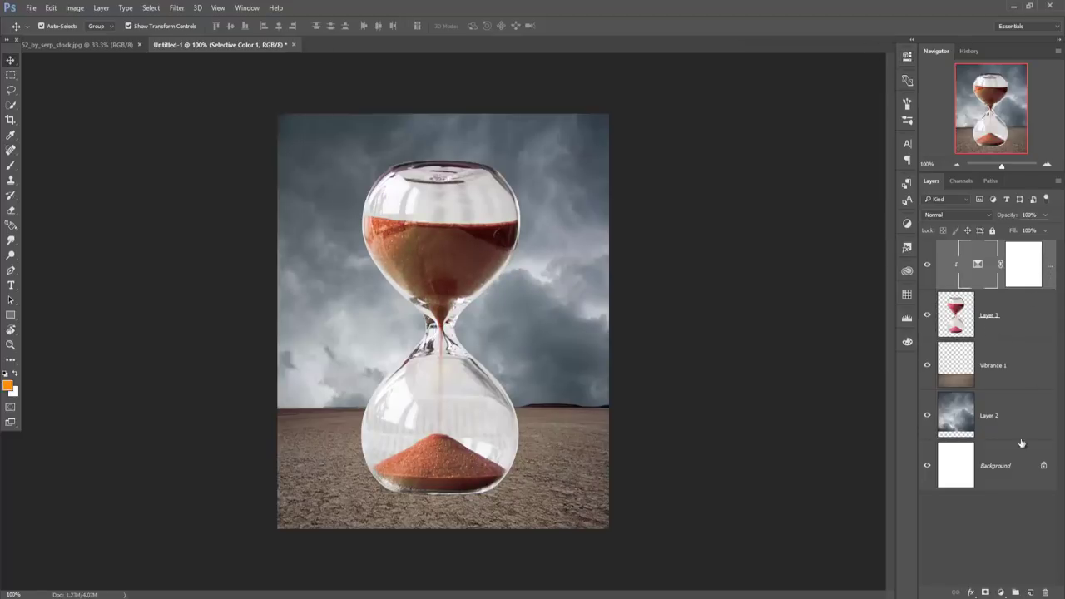
left_click(1000, 592)
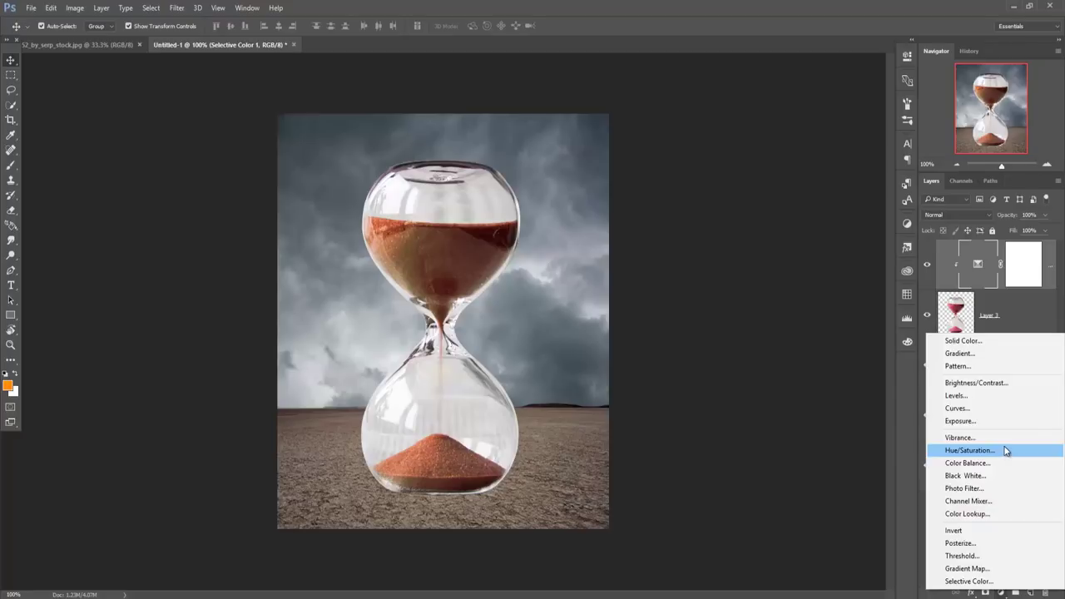
key("Up")
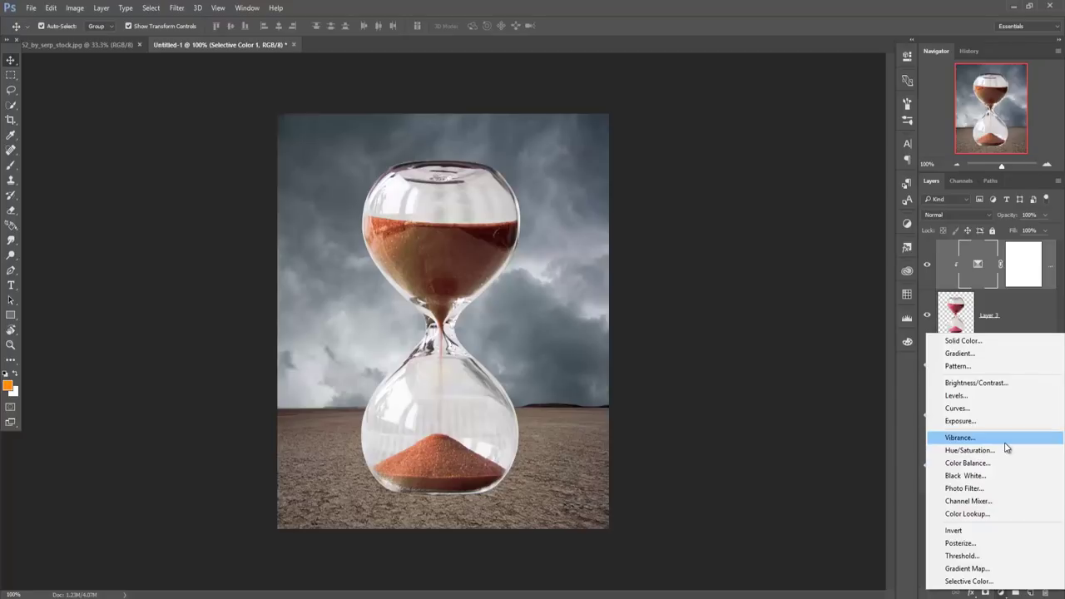
left_click(1006, 442)
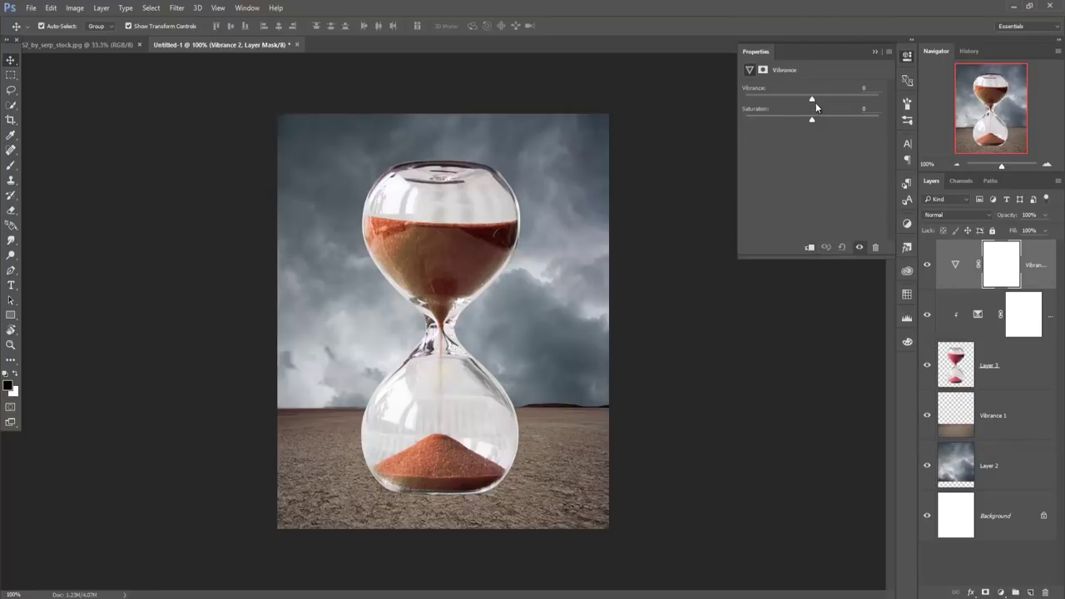
left_click_drag(812, 100, 772, 105)
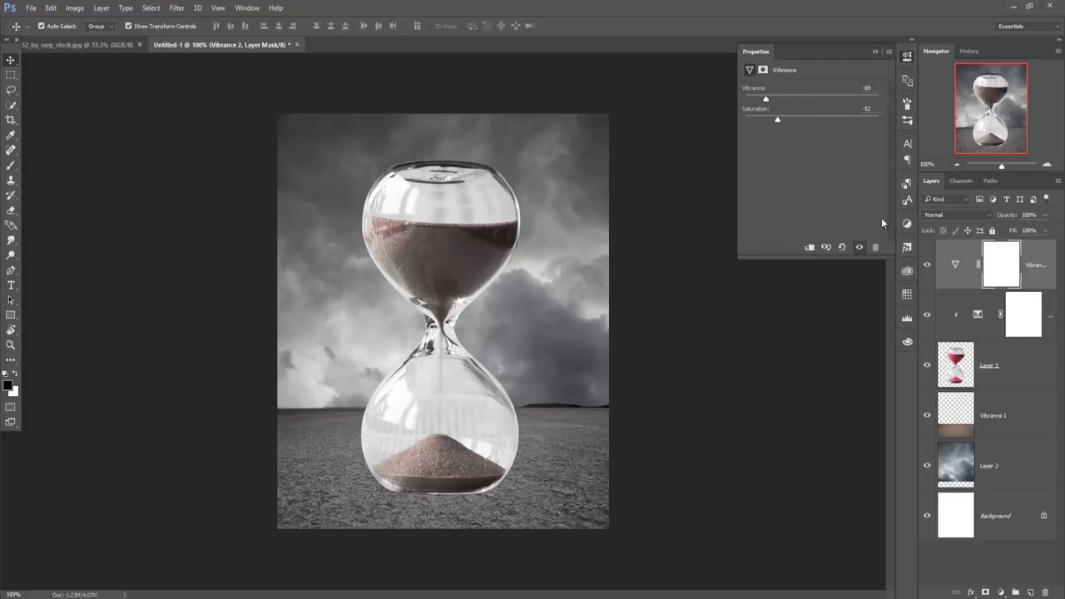
left_click(810, 248)
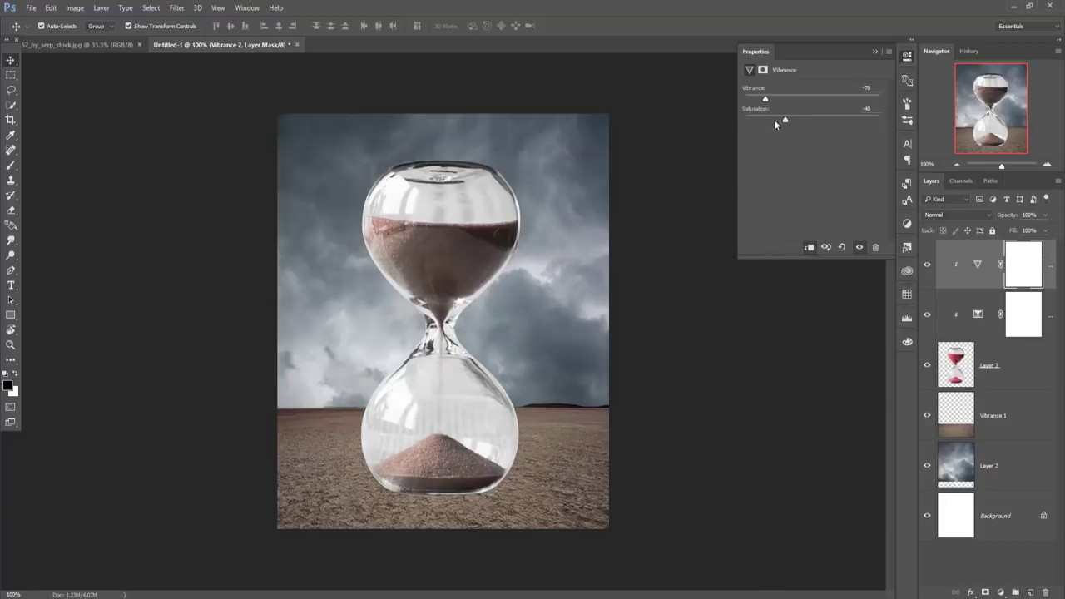
left_click(875, 52)
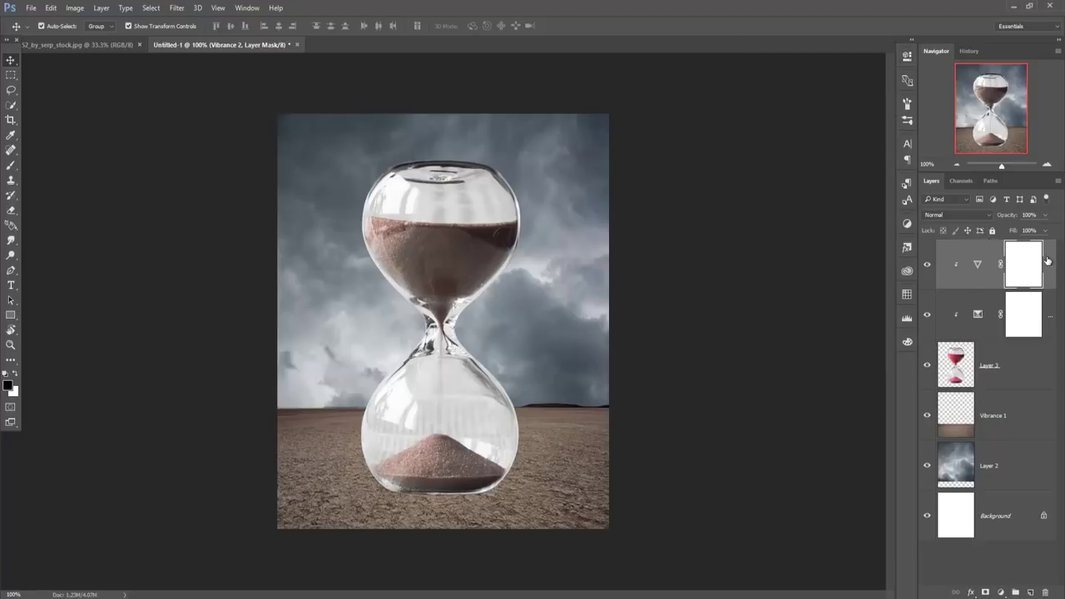
left_click(978, 263)
left_click(1002, 593)
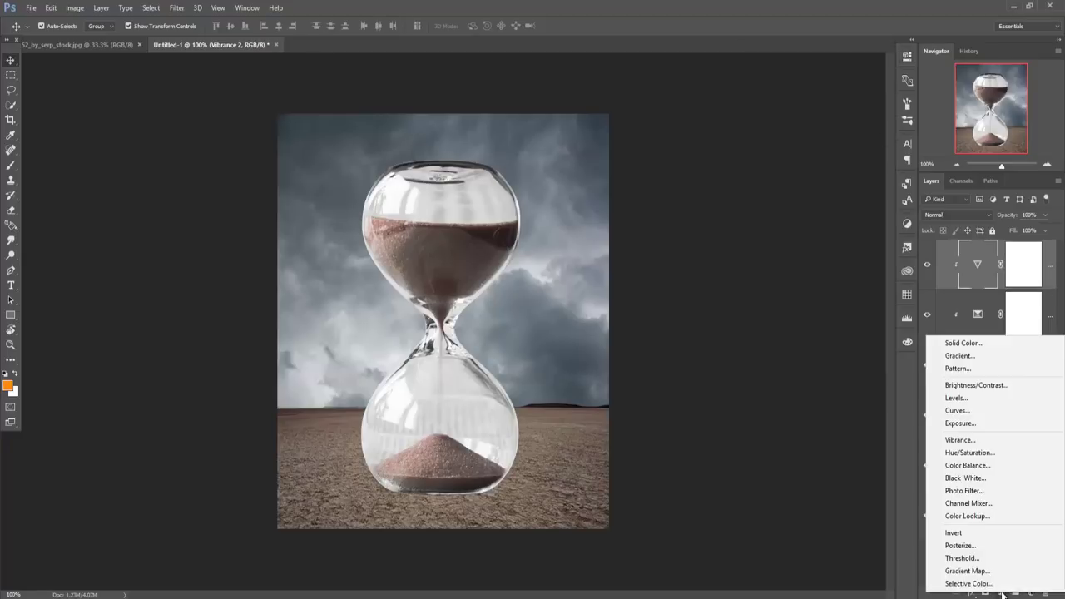
- Add a Curves layer clipped to the hourglass, bending the curve down to darken glass and sand
left_click(970, 415)
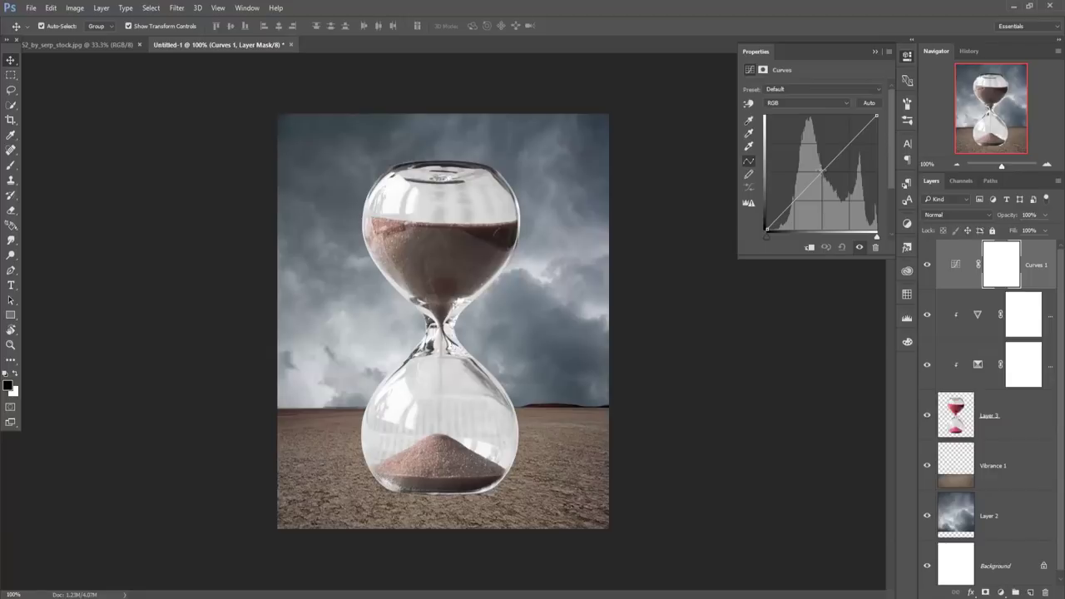
left_click_drag(820, 170, 828, 174)
left_click(809, 247)
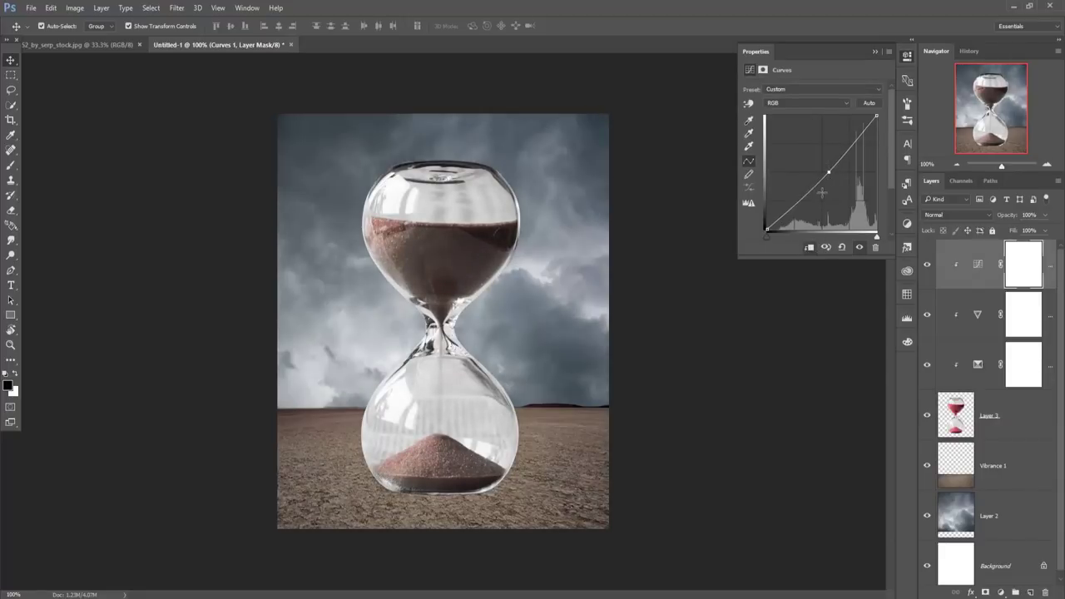
left_click_drag(830, 174, 833, 176)
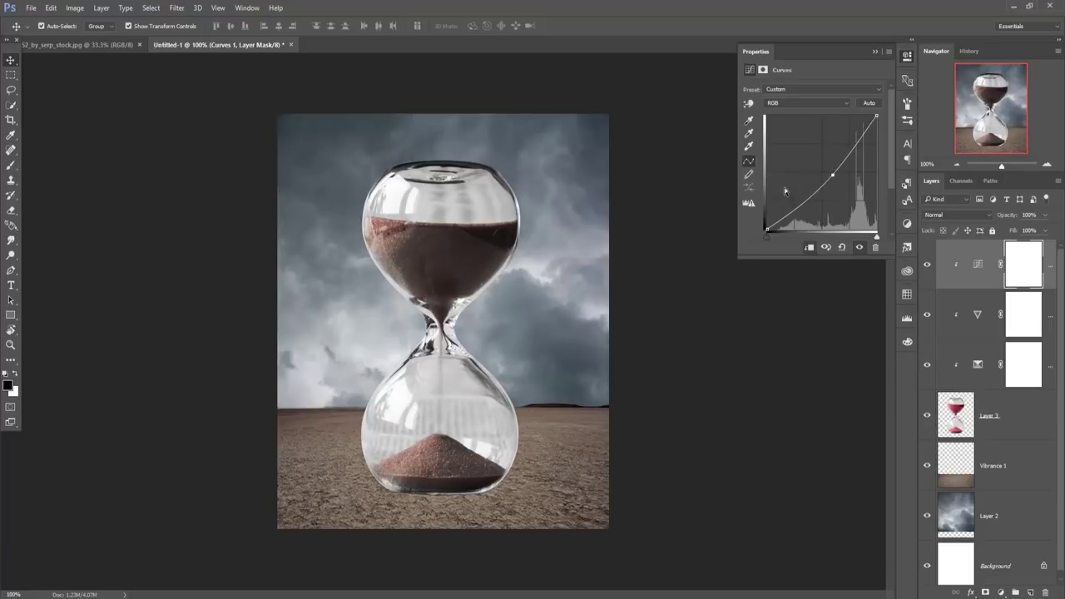
left_click(874, 53)
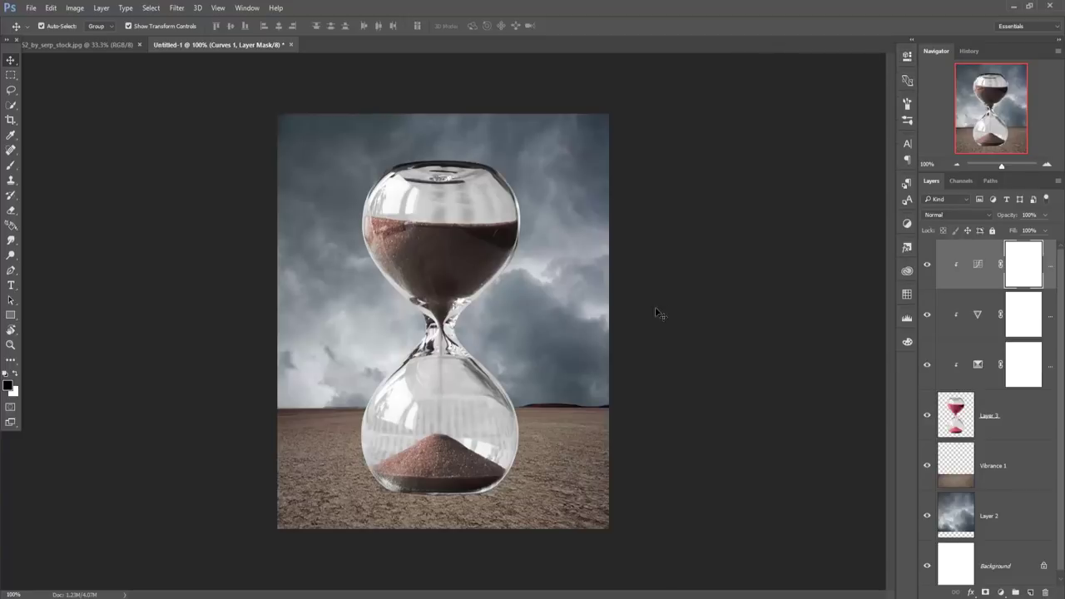
key("ctrl+2")
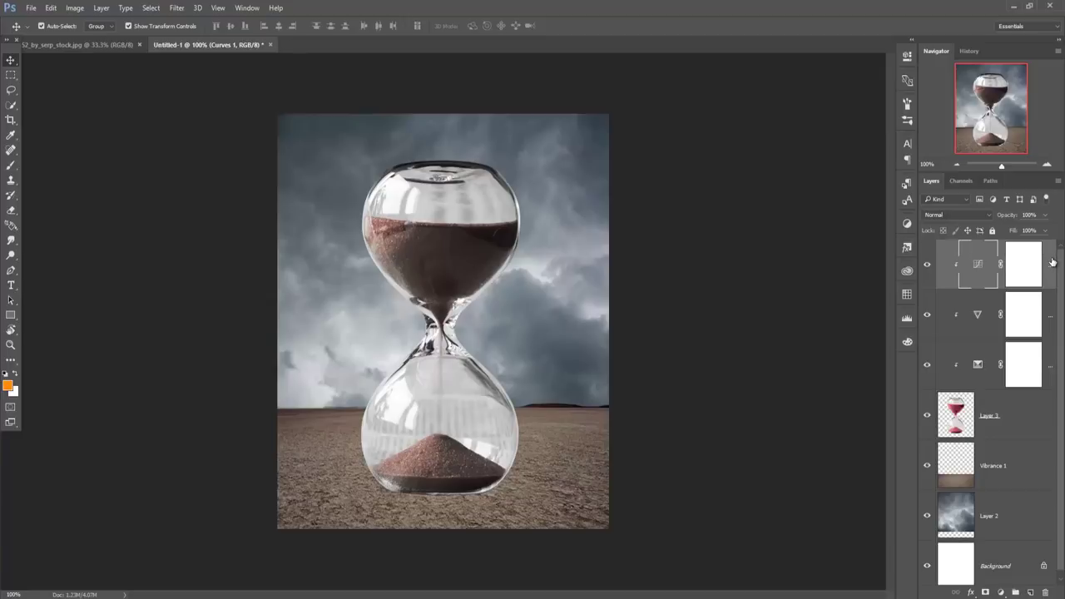
- Add a layer mask to the hourglass layer and prepare a low-opacity brush, zoomed in to 400%
left_click(956, 409)
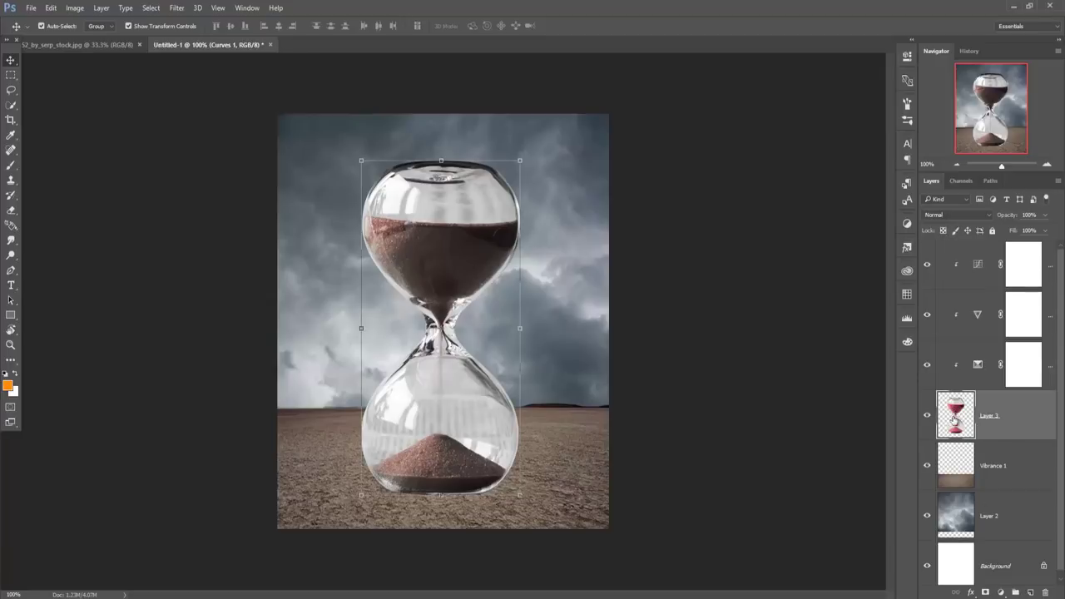
left_click(986, 592)
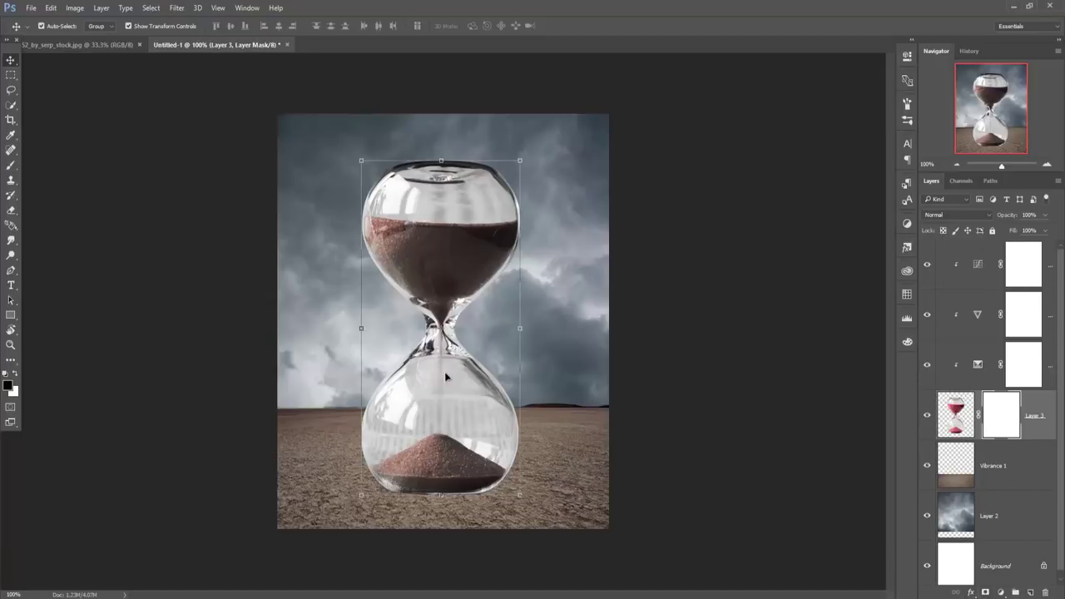
left_click(11, 165)
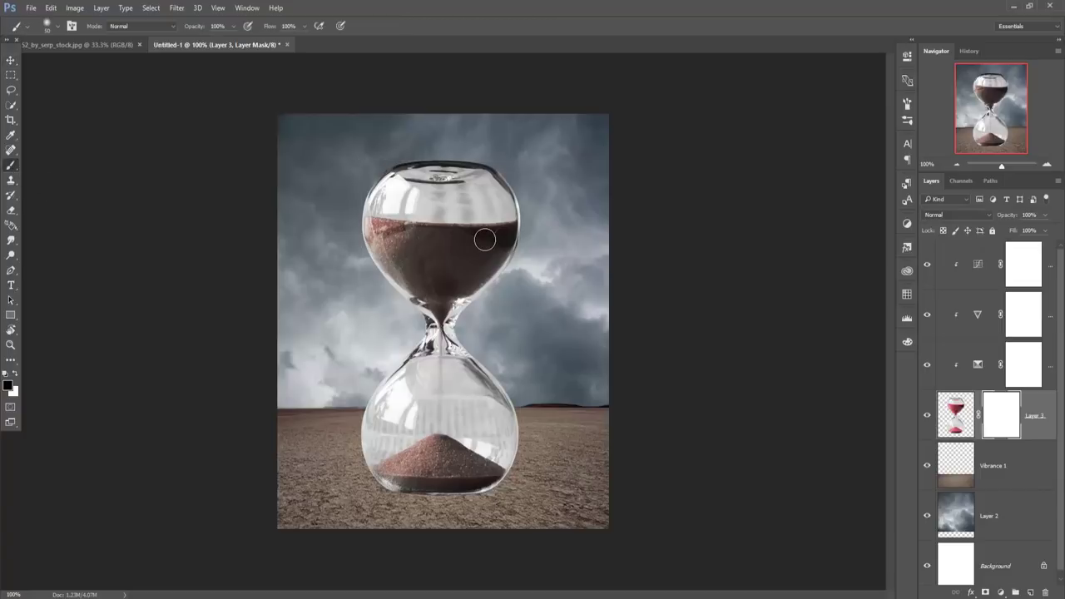
left_click(233, 28)
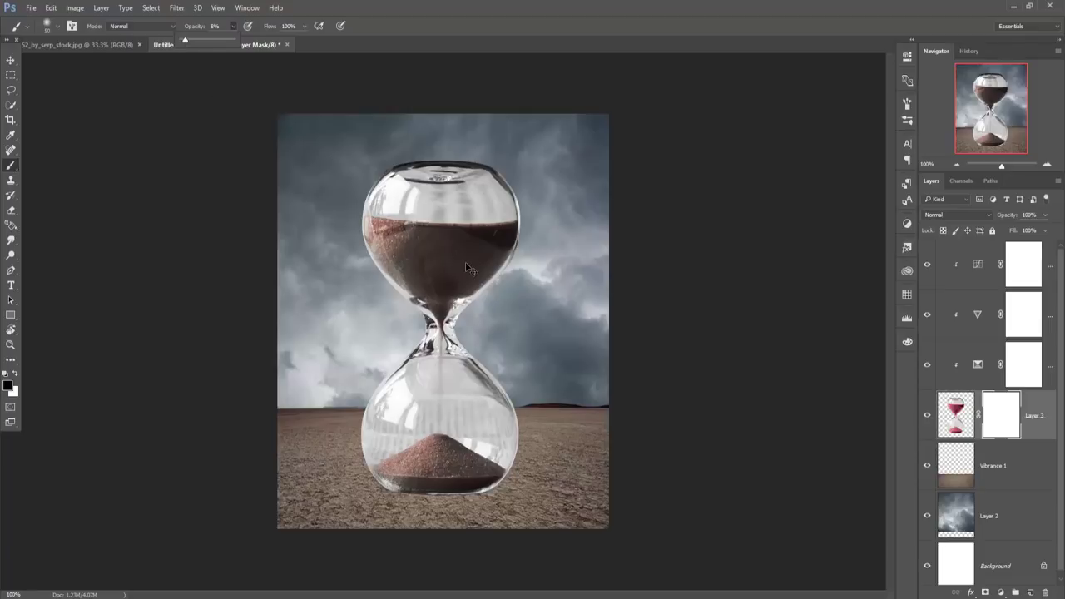
key("ctrl+plus")
key("ctrl+plus")
key("ctrl+plus")
key("ctrl+plus")
key("ctrl+plus")
key("ctrl+plus")
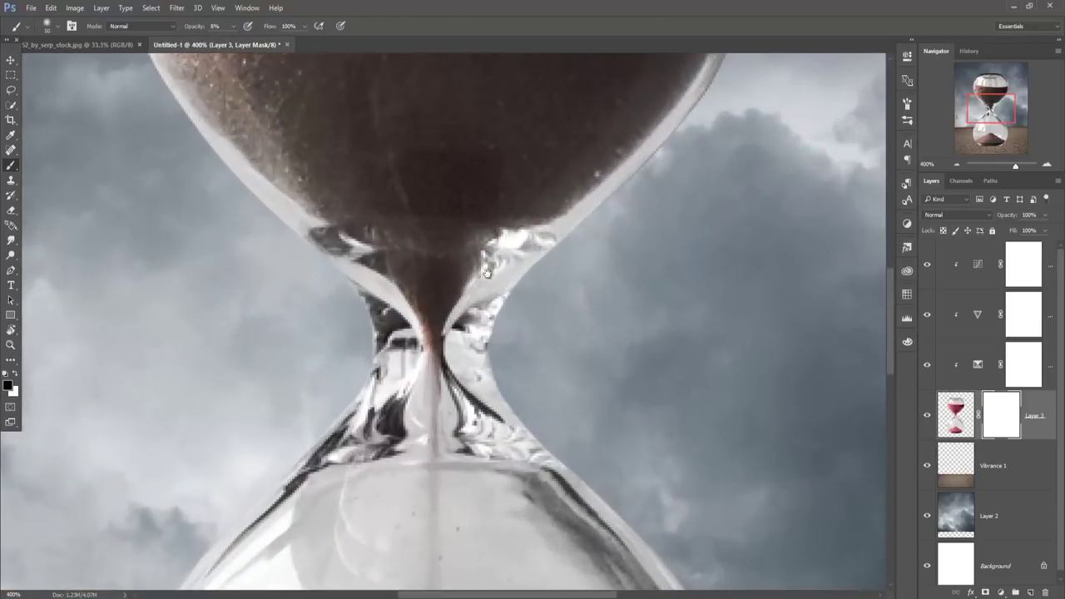
scroll(493, 457, "up", 5)
- Paint black on the mask to fade the upper bulb's bright reflections and swirl
mouse_move(551, 356)
left_mouse_down()
mouse_move(442, 340)
mouse_move(607, 311)
mouse_move(440, 308)
mouse_move(571, 274)
mouse_move(404, 250)
mouse_move(624, 283)
mouse_move(418, 260)
mouse_move(583, 266)
mouse_move(336, 269)
mouse_move(321, 309)
mouse_move(375, 273)
mouse_move(326, 269)
mouse_move(281, 304)
mouse_move(436, 340)
mouse_move(366, 346)
mouse_move(509, 368)
mouse_move(601, 363)
mouse_move(499, 333)
mouse_move(677, 297)
mouse_move(647, 258)
mouse_move(472, 253)
mouse_move(357, 266)
left_mouse_up()
left_click(234, 26)
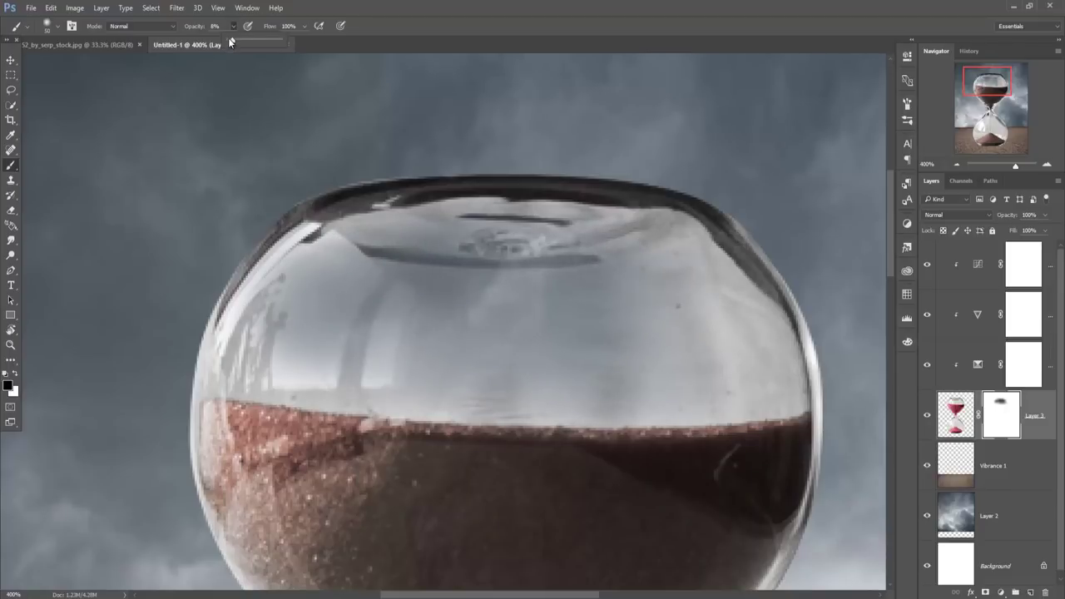
mouse_move(345, 309)
left_mouse_down()
mouse_move(321, 261)
mouse_move(286, 319)
mouse_move(276, 310)
mouse_move(248, 344)
mouse_move(305, 352)
mouse_move(325, 376)
mouse_move(503, 397)
mouse_move(428, 385)
mouse_move(594, 388)
mouse_move(457, 338)
left_mouse_up()
key("bracketleft")
mouse_move(441, 248)
left_mouse_down()
mouse_move(552, 233)
mouse_move(738, 278)
mouse_move(720, 300)
mouse_move(707, 297)
mouse_move(755, 333)
mouse_move(693, 375)
mouse_move(574, 280)
mouse_move(625, 350)
mouse_move(687, 389)
mouse_move(780, 375)
mouse_move(750, 393)
mouse_move(733, 281)
mouse_move(749, 317)
mouse_move(588, 252)
mouse_move(617, 241)
mouse_move(599, 308)
mouse_move(628, 371)
mouse_move(728, 373)
mouse_move(380, 374)
mouse_move(757, 399)
mouse_move(744, 385)
mouse_move(319, 369)
mouse_move(238, 345)
mouse_move(345, 250)
mouse_move(570, 233)
mouse_move(690, 326)
mouse_move(690, 288)
mouse_move(766, 344)
mouse_move(587, 381)
mouse_move(490, 374)
mouse_move(455, 399)
left_mouse_up()
key("bracketleft")
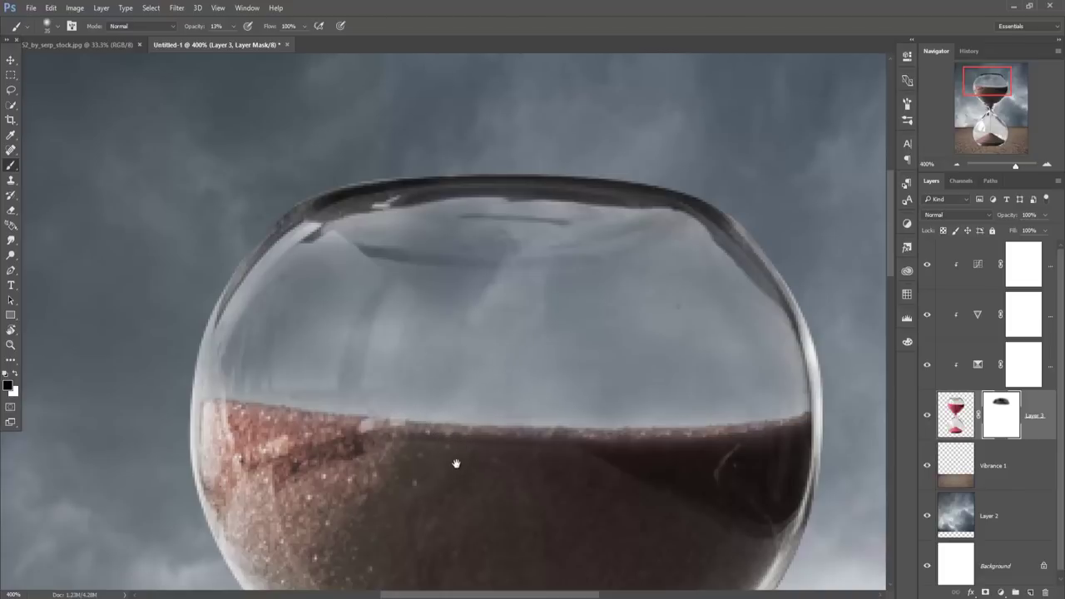
- Paint the mask to fade the tree, neck and left-edge reflections in the lower bulb
scroll(456, 464, "down", 3)
scroll(461, 228, "down", 5)
scroll(461, 297, "down", 1)
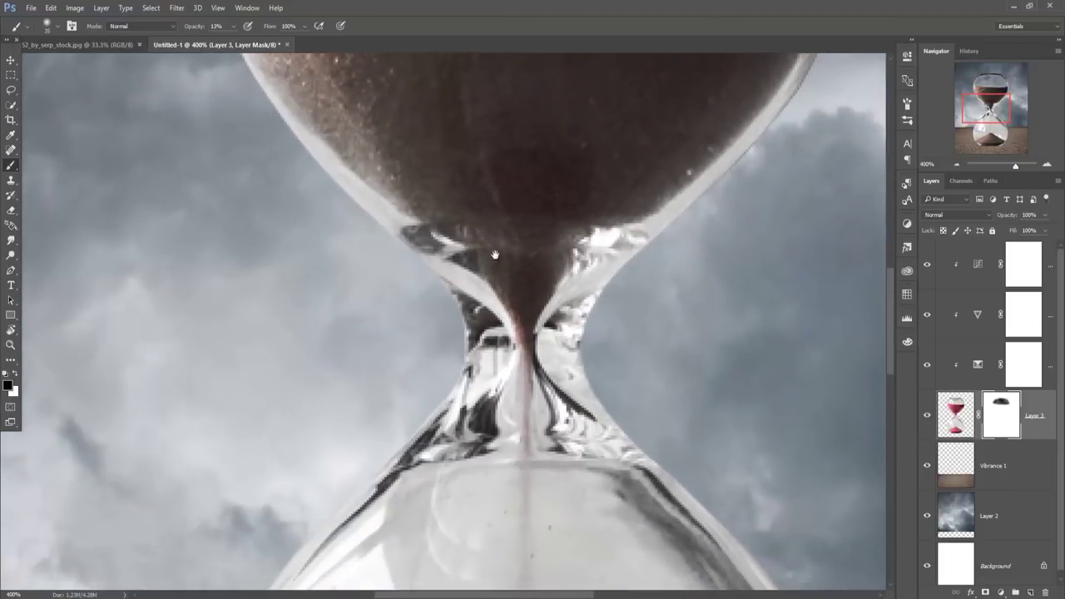
scroll(499, 333, "down", 1)
scroll(511, 288, "down", 5)
scroll(507, 275, "down", 1)
scroll(513, 271, "down", 1)
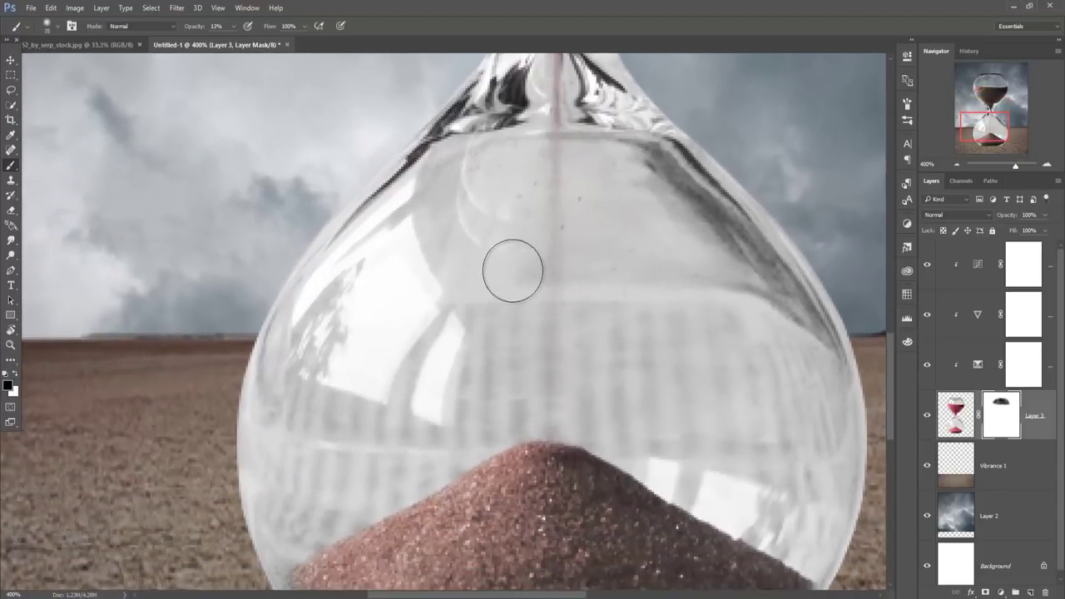
mouse_move(349, 309)
left_mouse_down()
mouse_move(380, 316)
mouse_move(350, 323)
mouse_move(349, 359)
mouse_move(355, 269)
mouse_move(336, 307)
left_mouse_up()
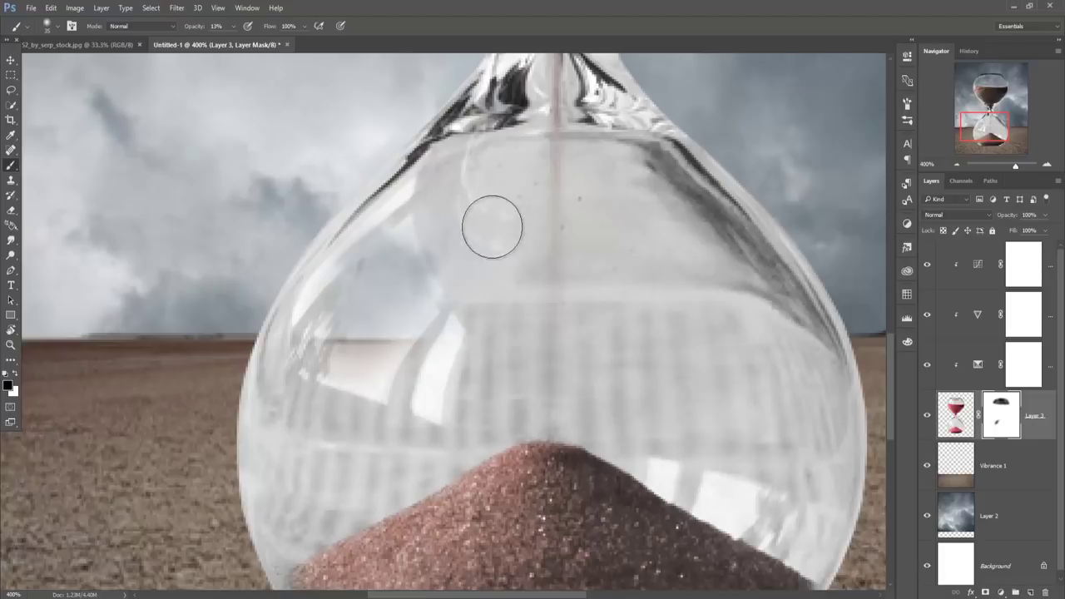
left_click_drag(533, 87, 512, 128)
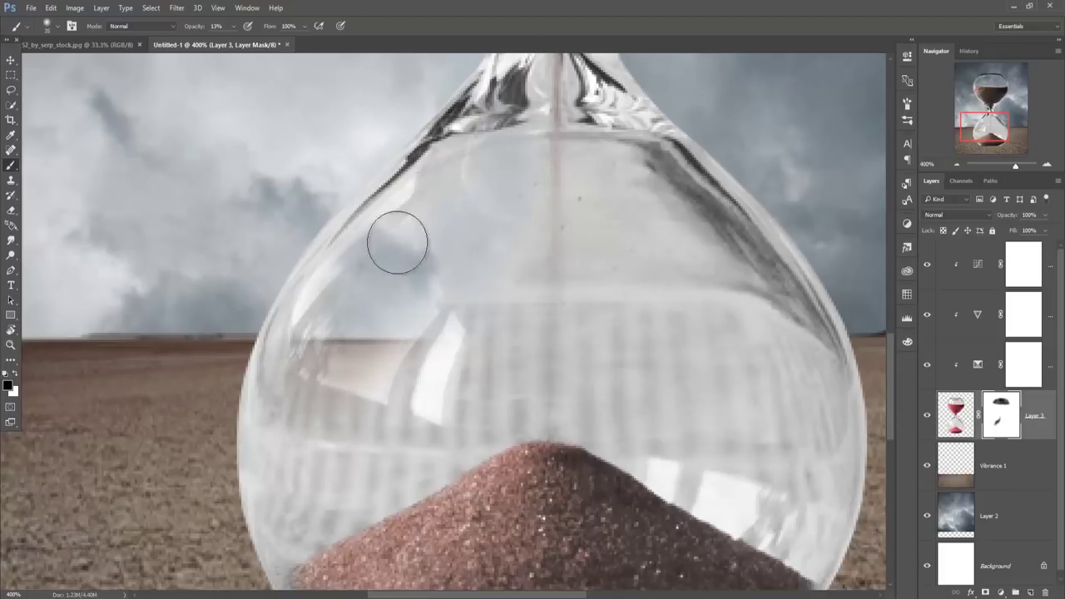
mouse_move(285, 445)
left_mouse_down()
mouse_move(321, 500)
mouse_move(380, 467)
mouse_move(392, 471)
mouse_move(407, 333)
mouse_move(509, 302)
mouse_move(483, 295)
left_mouse_up()
mouse_move(487, 158)
left_mouse_down()
mouse_move(439, 219)
mouse_move(458, 324)
mouse_move(483, 269)
mouse_move(462, 192)
mouse_move(386, 276)
mouse_move(352, 290)
mouse_move(336, 430)
mouse_move(434, 442)
mouse_move(477, 427)
mouse_move(374, 475)
mouse_move(308, 523)
mouse_move(416, 442)
mouse_move(435, 440)
mouse_move(590, 169)
mouse_move(618, 257)
mouse_move(614, 155)
mouse_move(669, 209)
mouse_move(783, 450)
mouse_move(804, 424)
mouse_move(813, 431)
mouse_move(780, 502)
mouse_move(652, 449)
mouse_move(666, 442)
mouse_move(780, 504)
mouse_move(833, 452)
mouse_move(808, 340)
mouse_move(715, 222)
mouse_move(707, 340)
mouse_move(637, 375)
mouse_move(614, 424)
mouse_move(585, 408)
mouse_move(618, 413)
mouse_move(746, 494)
mouse_move(766, 418)
left_mouse_up()
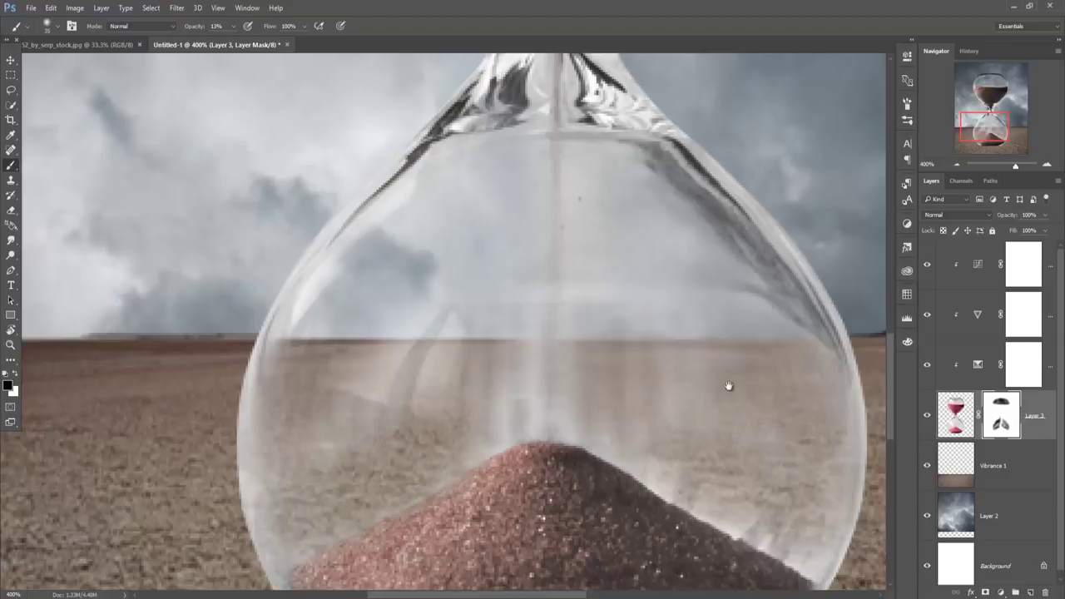
- Fade the remaining neck and lower-glass reflection streaks down to the sand pile
left_click_drag(727, 388, 696, 538)
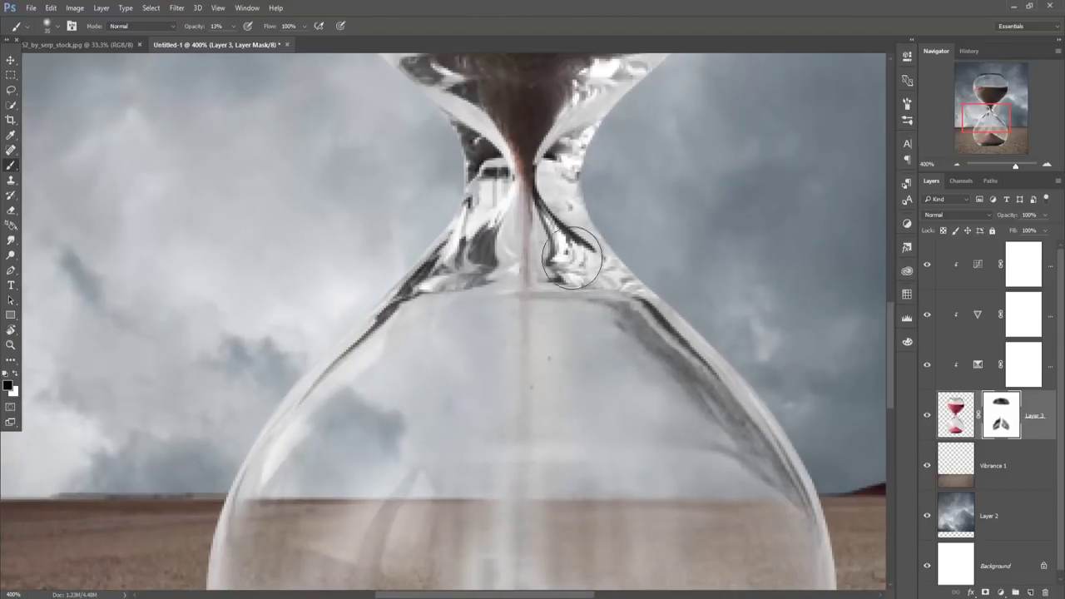
mouse_move(579, 258)
left_mouse_down()
mouse_move(573, 311)
mouse_move(597, 421)
mouse_move(575, 428)
mouse_move(594, 423)
mouse_move(705, 464)
left_mouse_up()
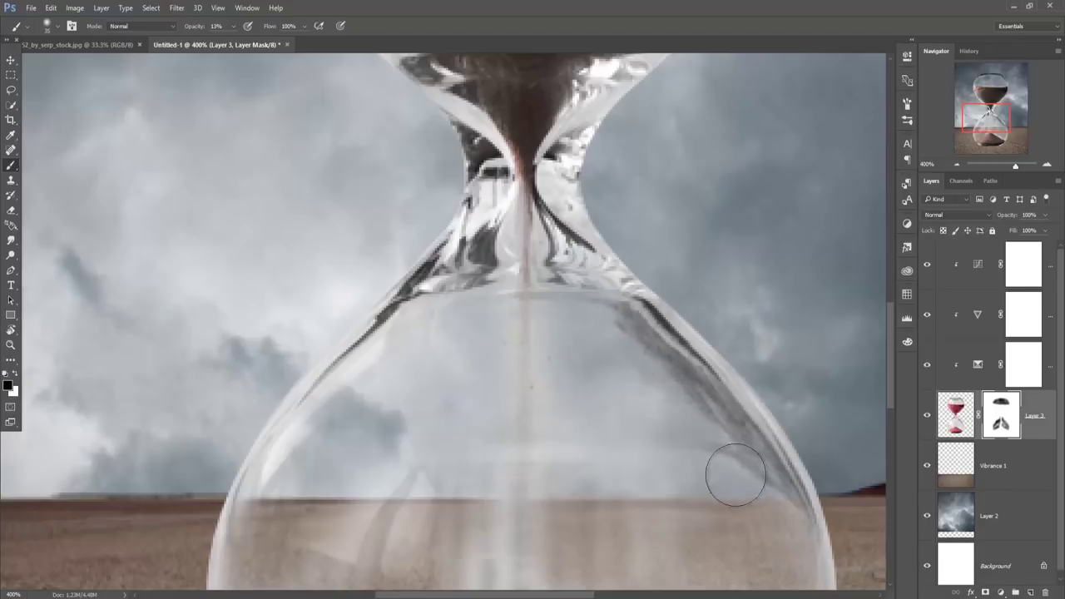
mouse_move(508, 278)
left_mouse_down()
mouse_move(466, 400)
mouse_move(352, 533)
mouse_move(309, 457)
mouse_move(295, 524)
mouse_move(438, 428)
mouse_move(378, 507)
mouse_move(616, 403)
mouse_move(635, 451)
left_mouse_up()
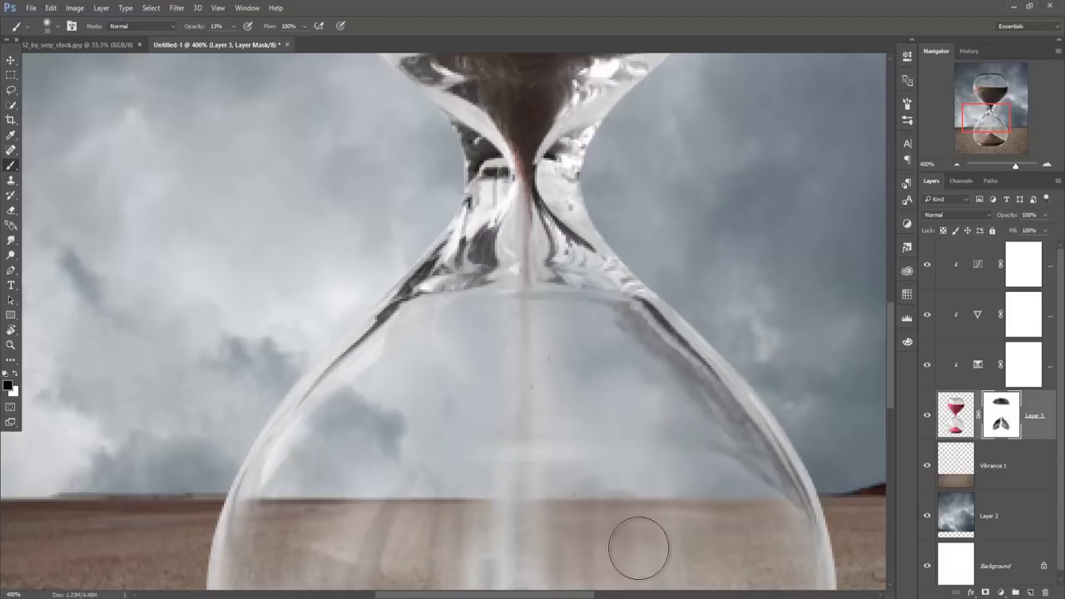
scroll(626, 500, "down", 3)
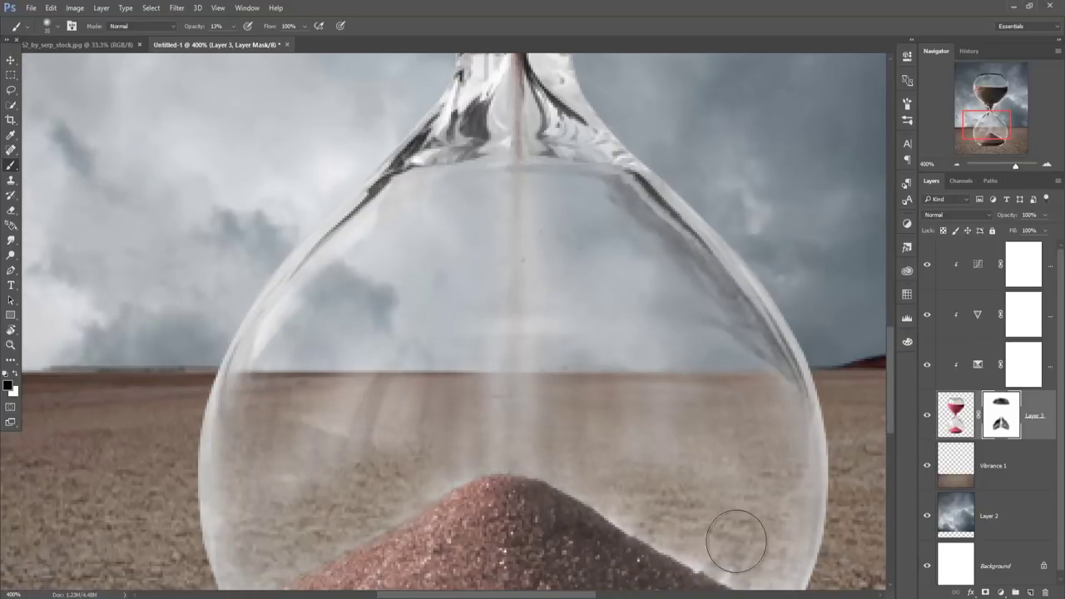
left_click_drag(689, 528, 646, 411)
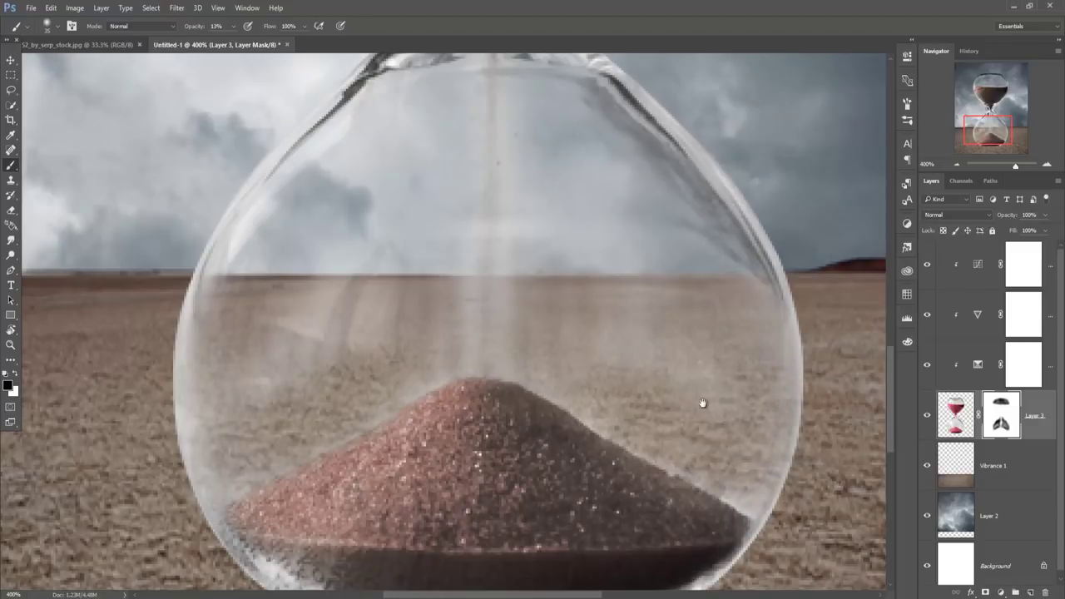
left_click_drag(702, 404, 716, 249)
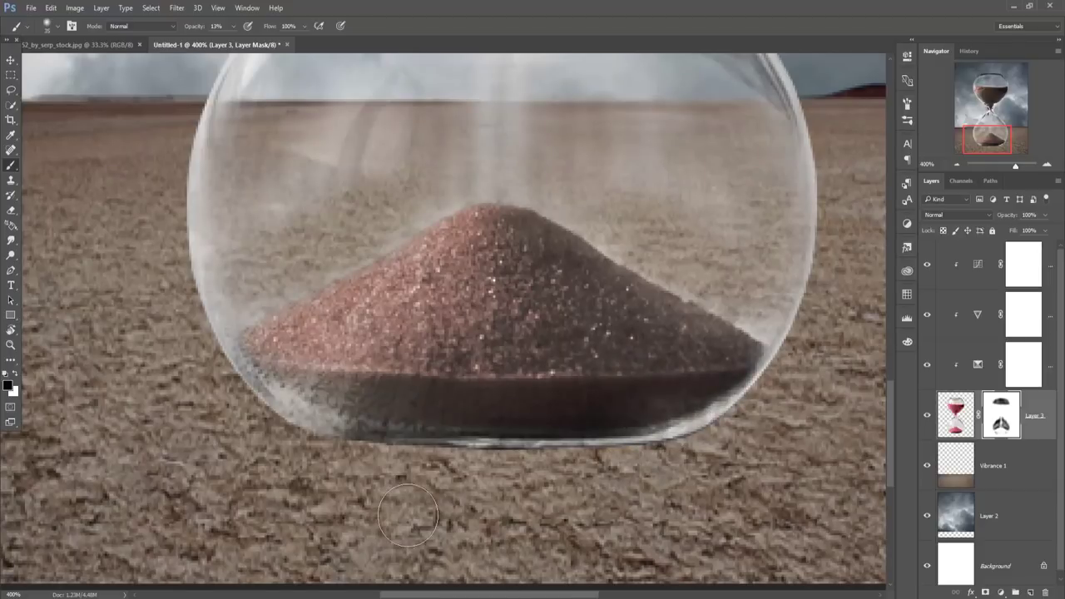
- Zoom back to 100% and switch to the 52_by_serp_stock.jpg umbrella photo
left_click(10, 60)
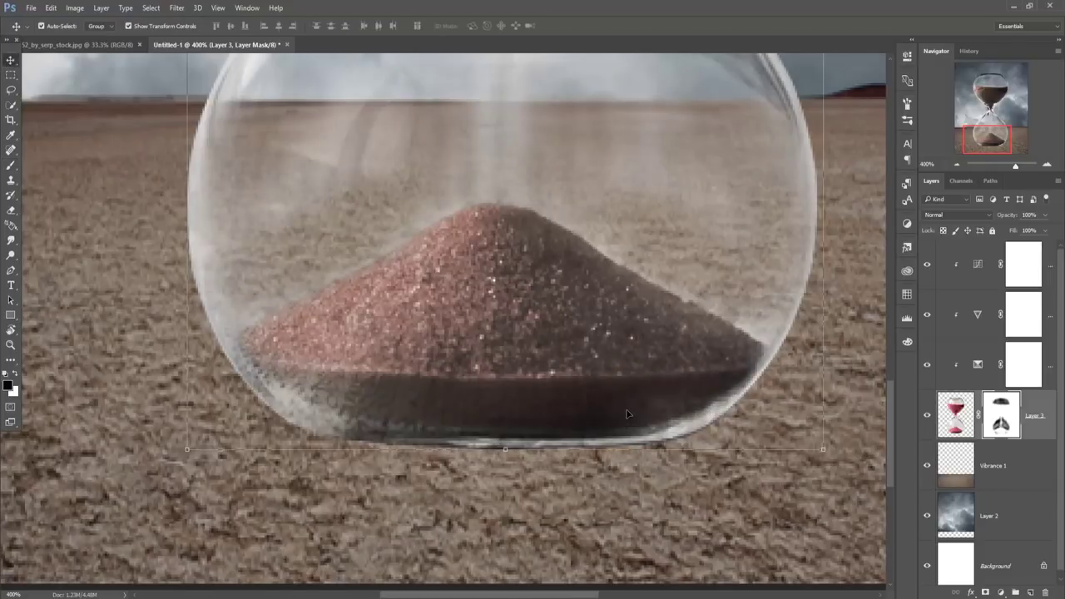
scroll(627, 414, "down", 2)
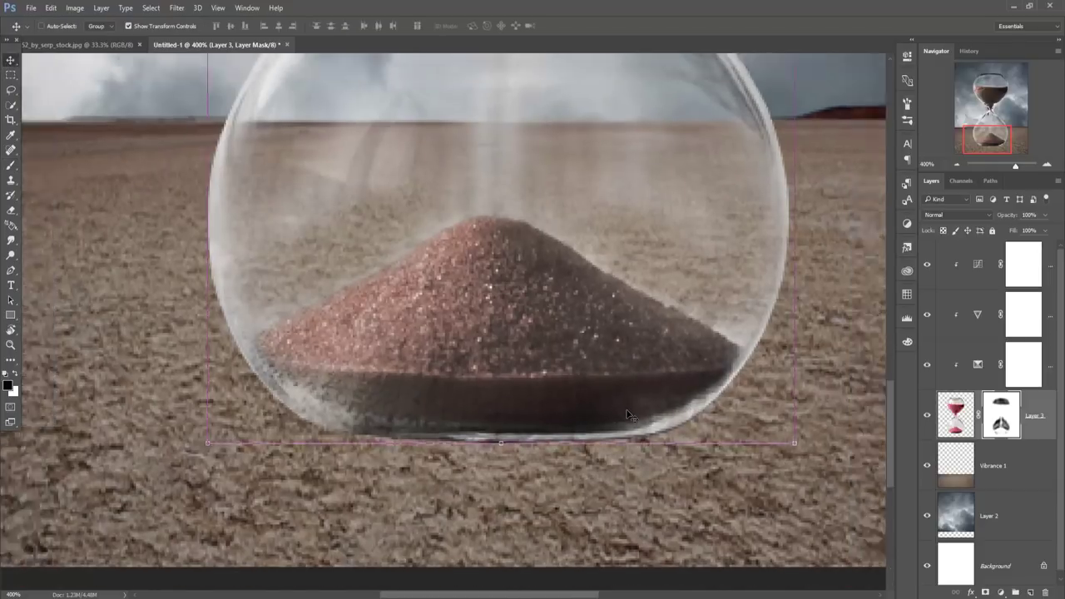
scroll(620, 412, "down", 2)
scroll(612, 412, "down", 3)
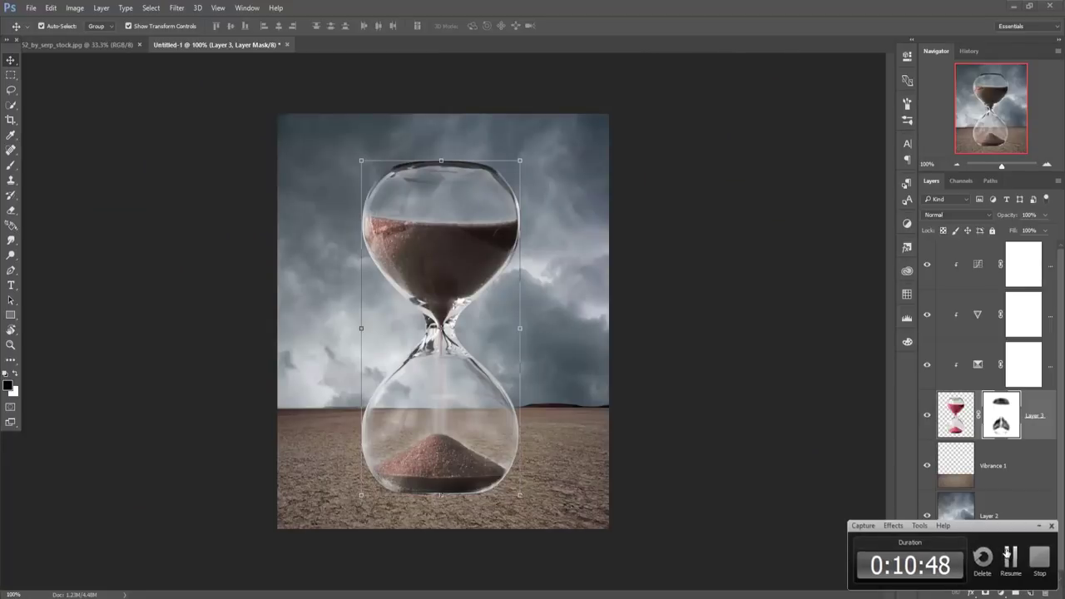
left_click(702, 435)
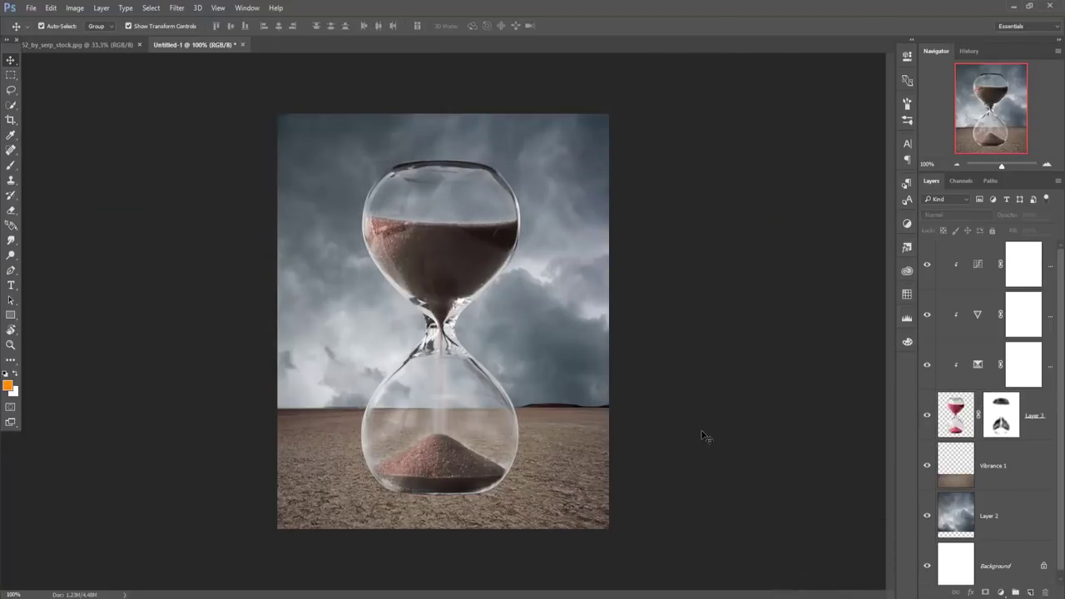
left_click(105, 46)
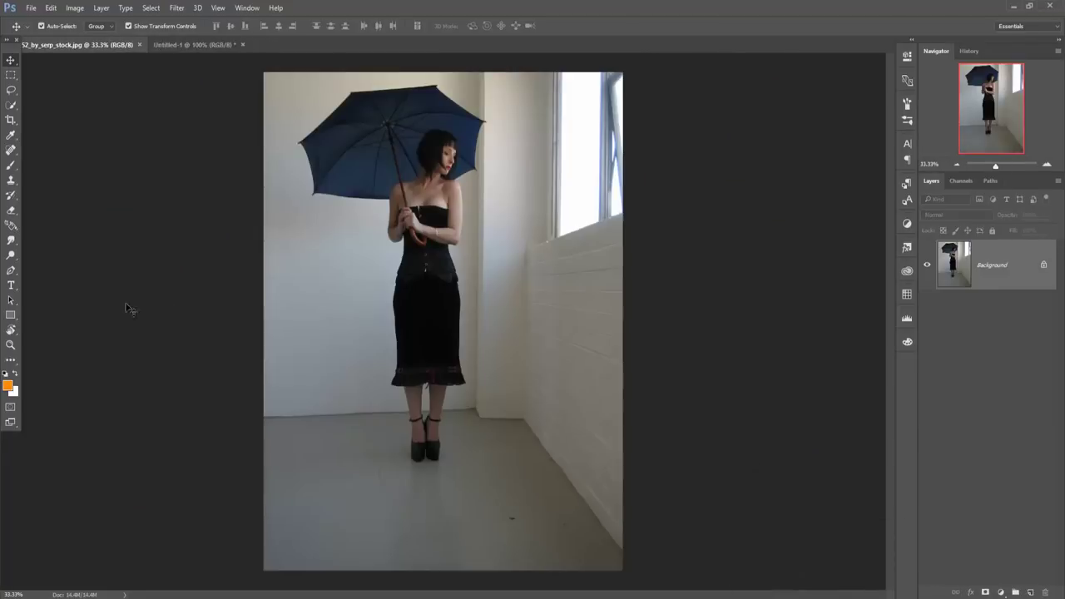
- With the Pen tool zoomed in, start the outline at her shoes and trace up the body
left_click(11, 272)
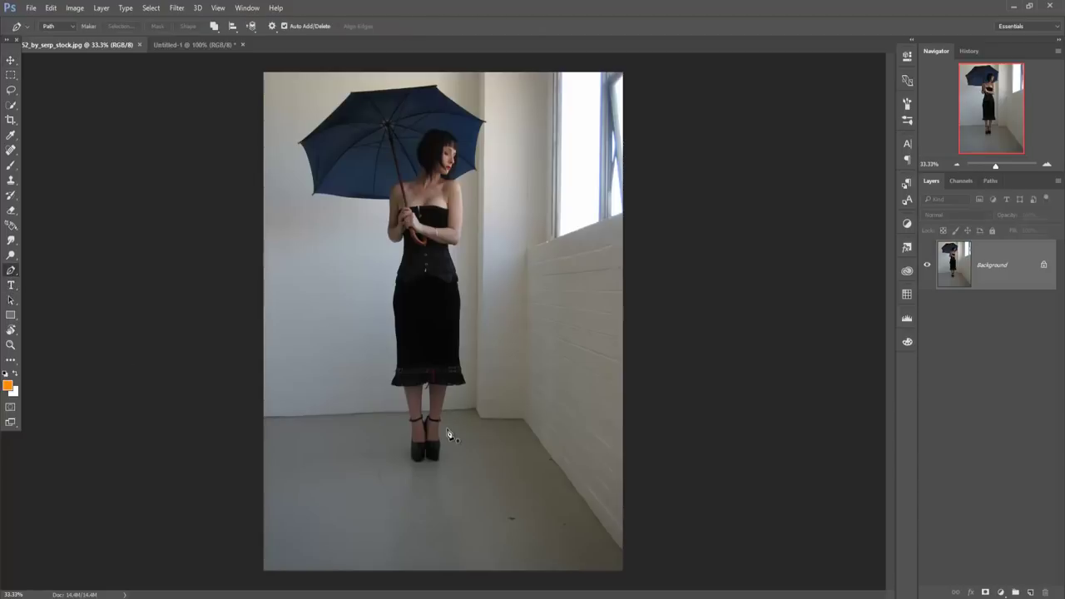
key("ctrl+plus")
key("ctrl+plus")
key("ctrl+plus")
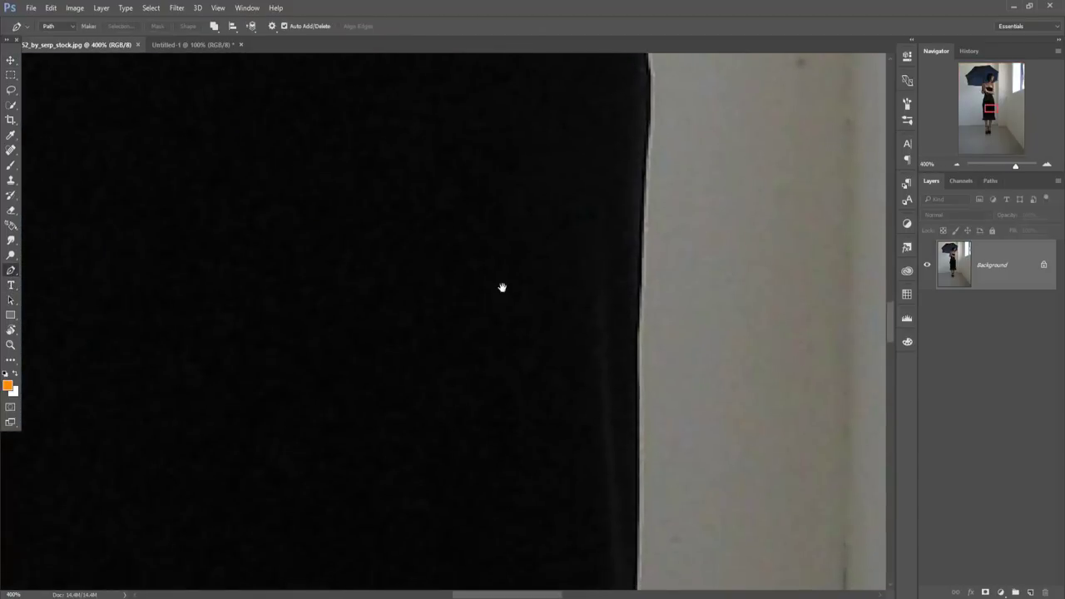
scroll(502, 288, "down", 5)
key("ctrl+plus")
scroll(458, 91, "down", 5)
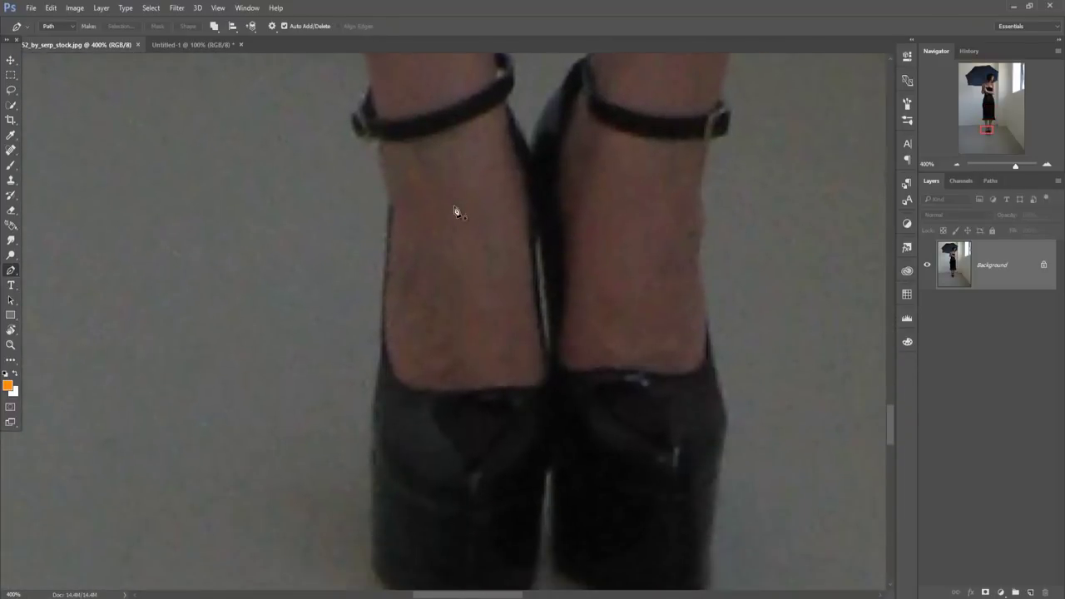
scroll(561, 383, "down", 3)
scroll(538, 222, "down", 2)
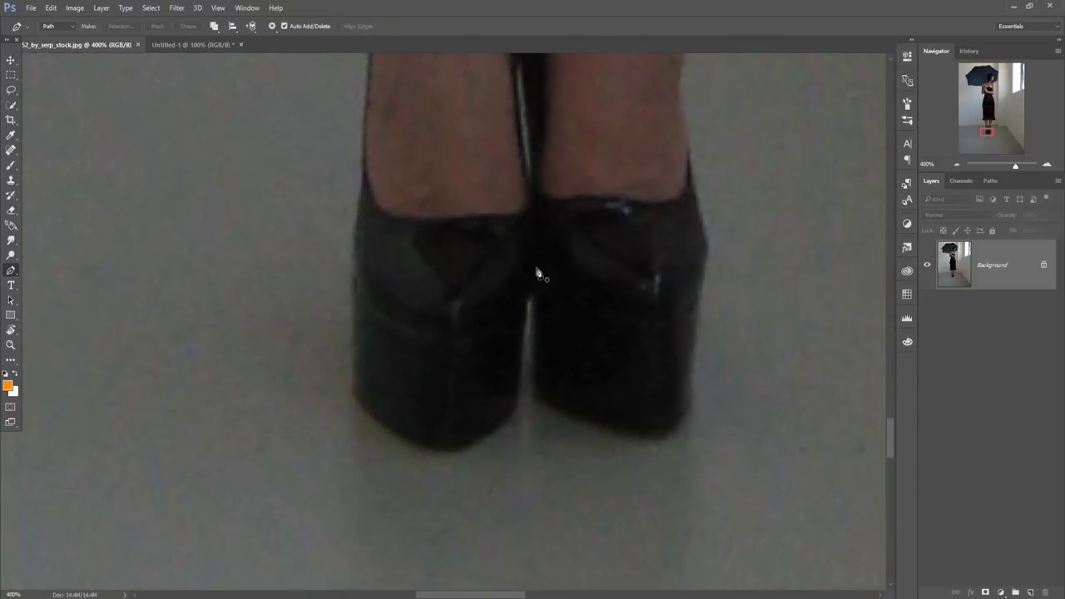
left_click(533, 298)
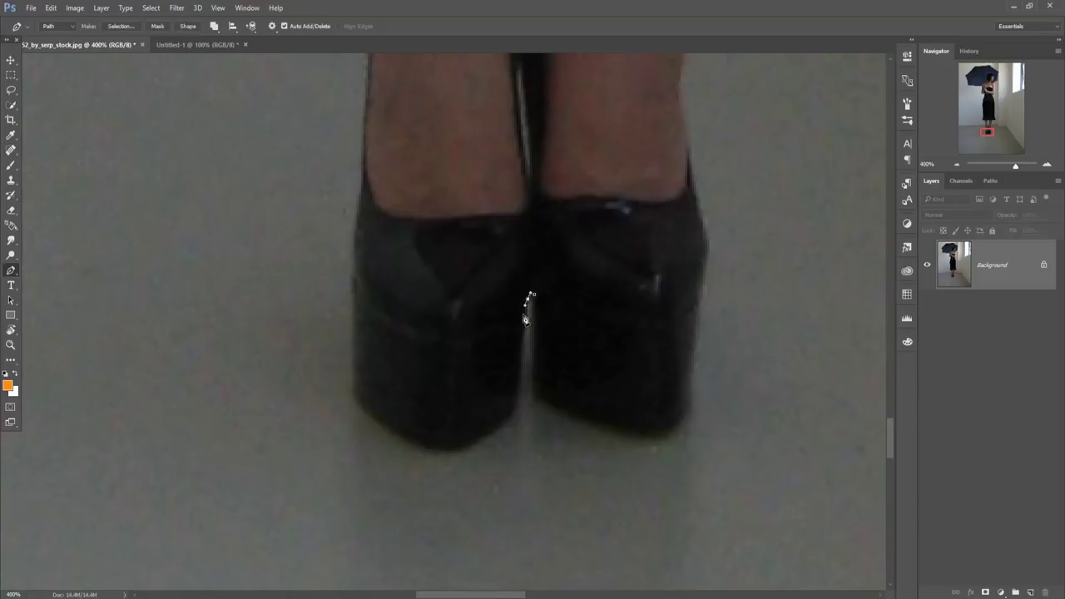
scroll(358, 301, "up", 5)
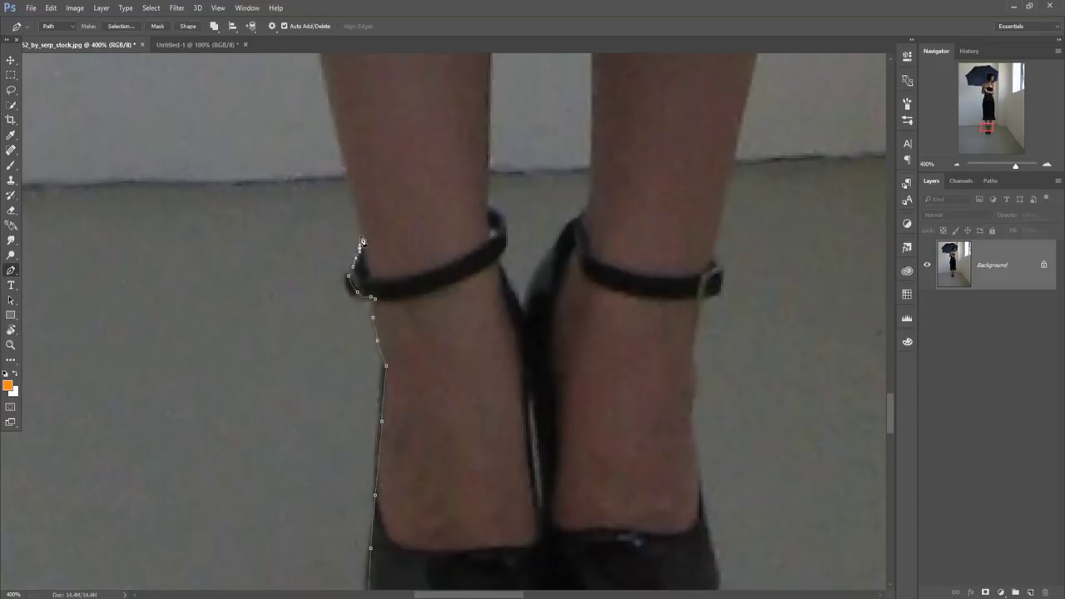
scroll(366, 250, "up", 5)
scroll(383, 283, "up", 5)
scroll(500, 212, "up", 3)
left_click(500, 212)
scroll(508, 275, "up", 3)
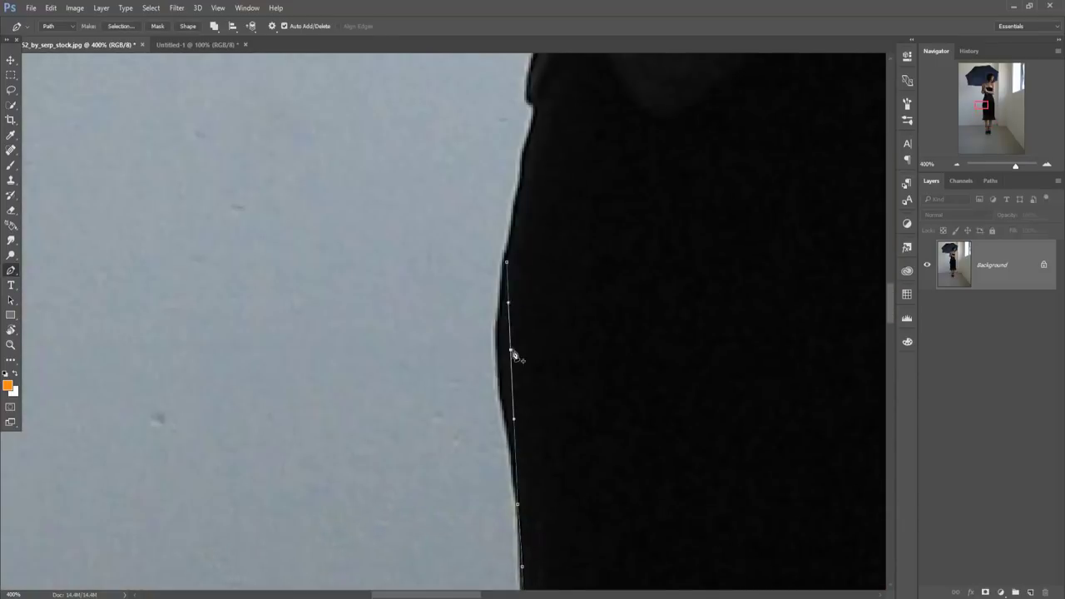
left_click(525, 117)
scroll(528, 167, "up", 3)
scroll(528, 208, "up", 3)
left_click(545, 239)
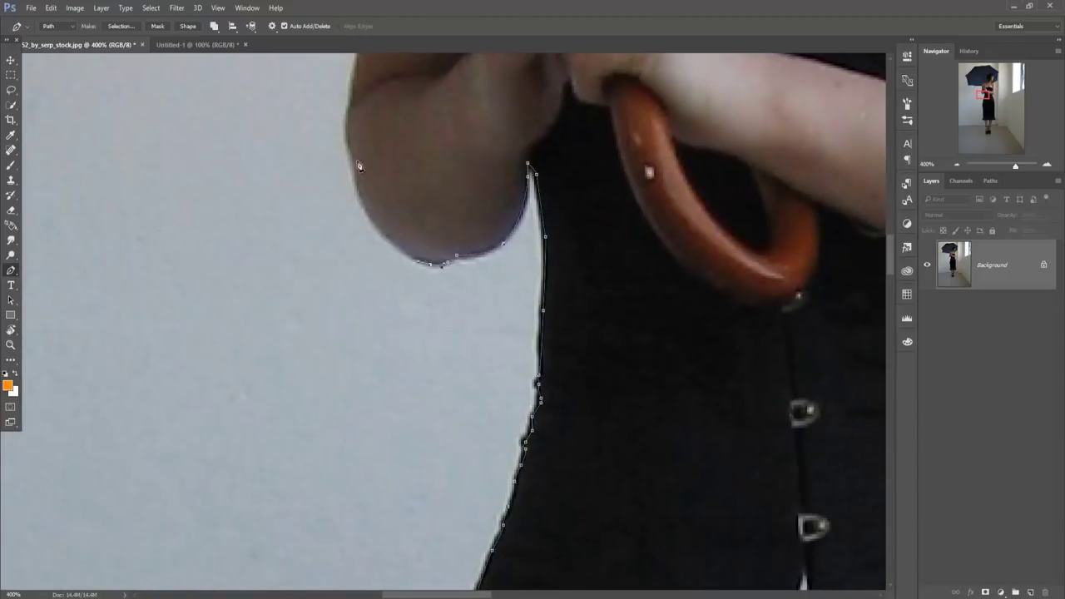
scroll(360, 167, "up", 3)
scroll(360, 166, "up", 3)
scroll(359, 166, "up", 3)
- Continue the path around the umbrella and back down the shoulder, hip, skirt and legs
left_click(344, 112)
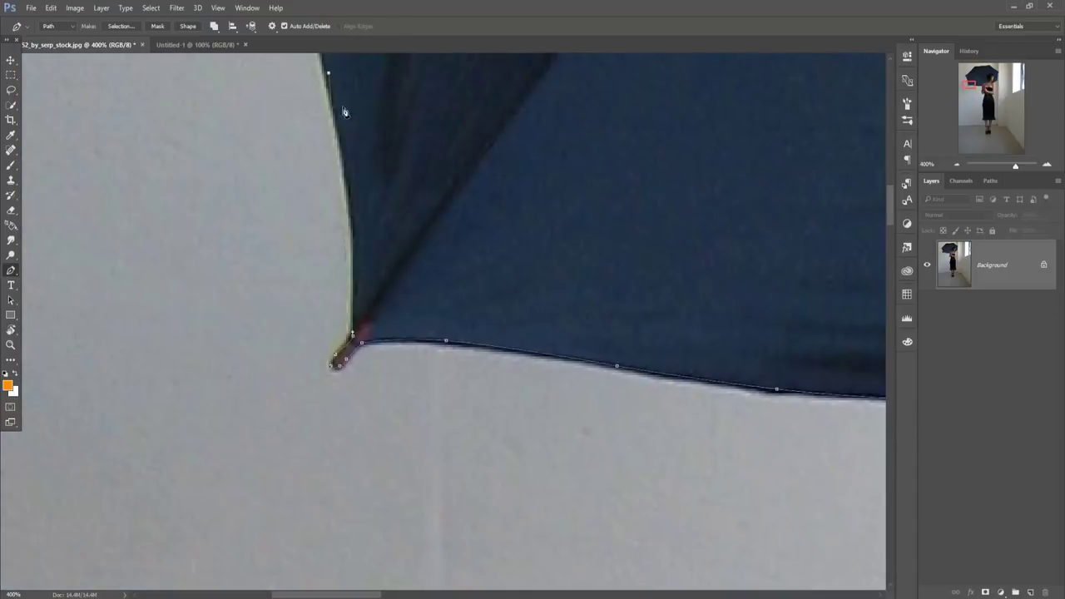
left_click_drag(345, 112, 392, 301)
scroll(392, 197, "right", 3)
scroll(580, 222, "right", 3)
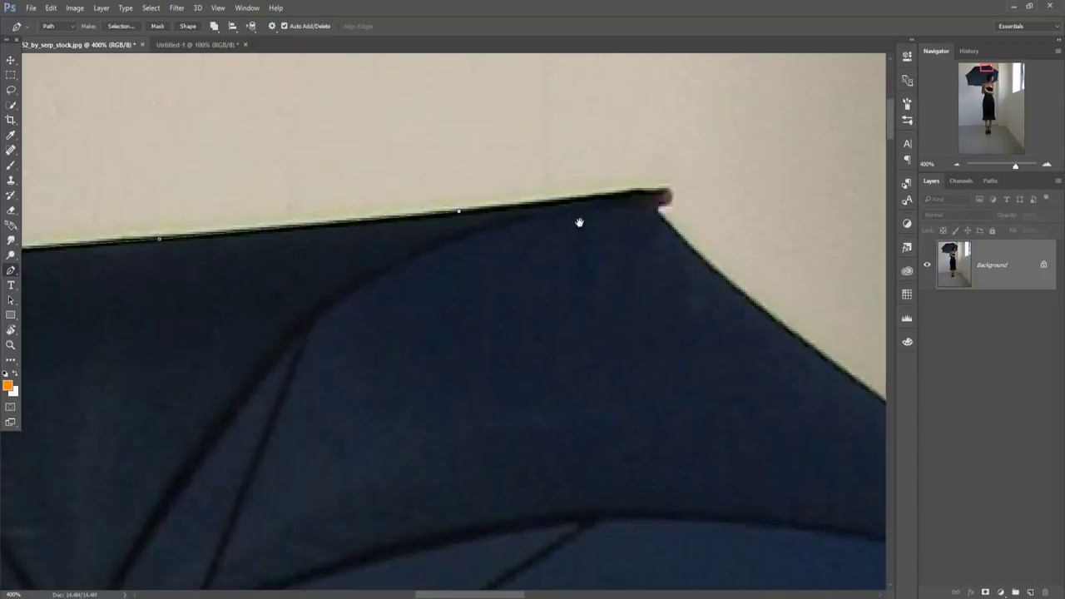
scroll(738, 392, "right", 3)
scroll(569, 590, "right", 3)
left_click(567, 582)
scroll(568, 583, "down", 3)
left_click(563, 465)
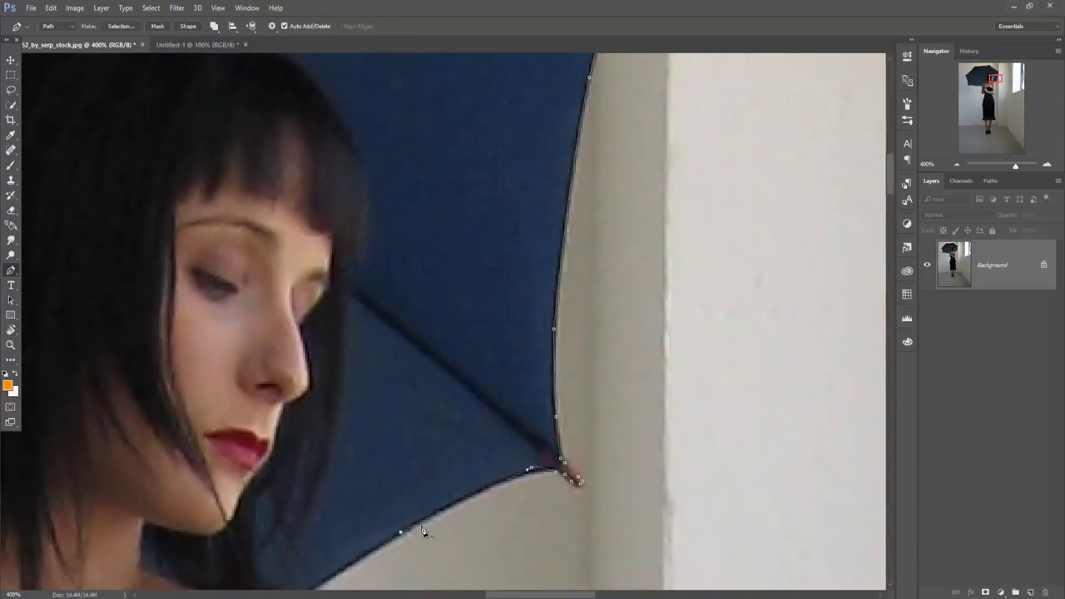
scroll(423, 531, "down", 5)
scroll(475, 238, "down", 5)
left_click(417, 476)
scroll(416, 475, "down", 5)
left_click(339, 285)
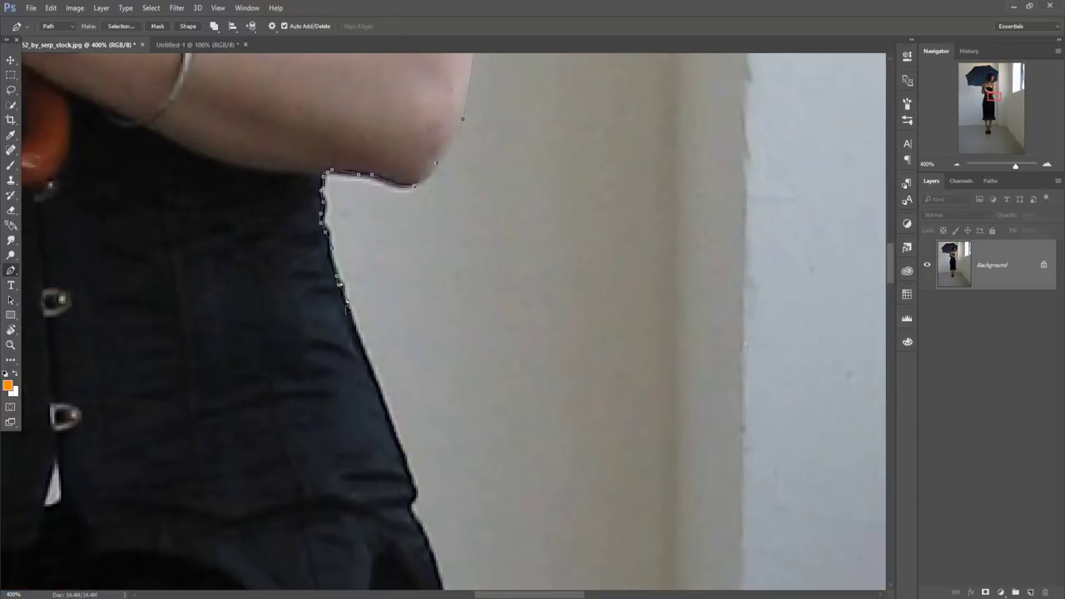
left_click(416, 497)
scroll(416, 498, "down", 5)
scroll(448, 343, "down", 5)
left_click(500, 442)
scroll(413, 491, "down", 3)
left_click(513, 559)
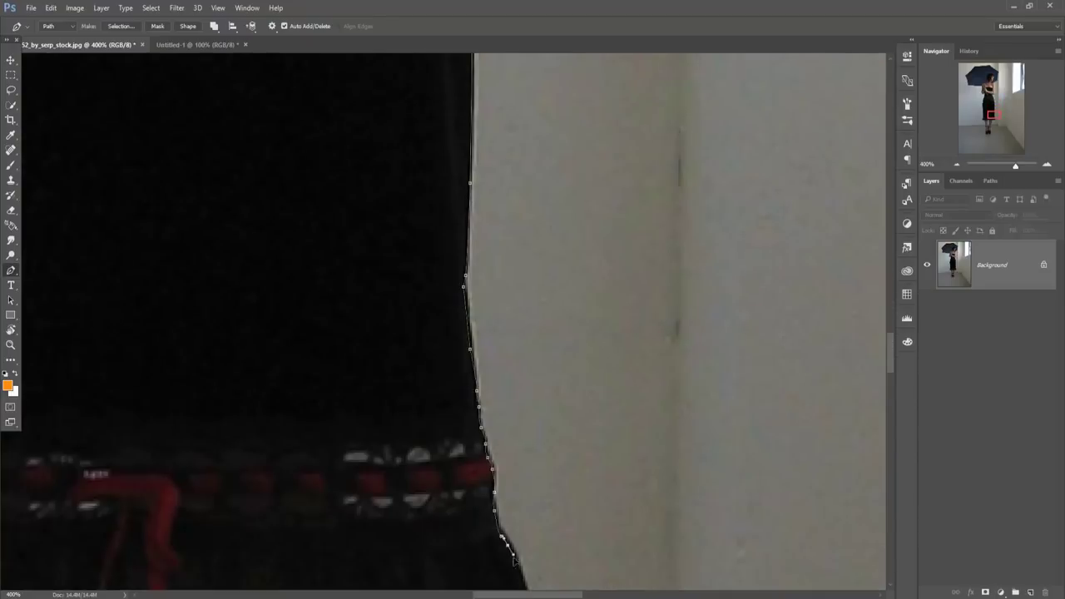
scroll(514, 559, "down", 5)
left_click(264, 326)
scroll(264, 325, "down", 5)
left_click(250, 341)
scroll(249, 342, "down", 3)
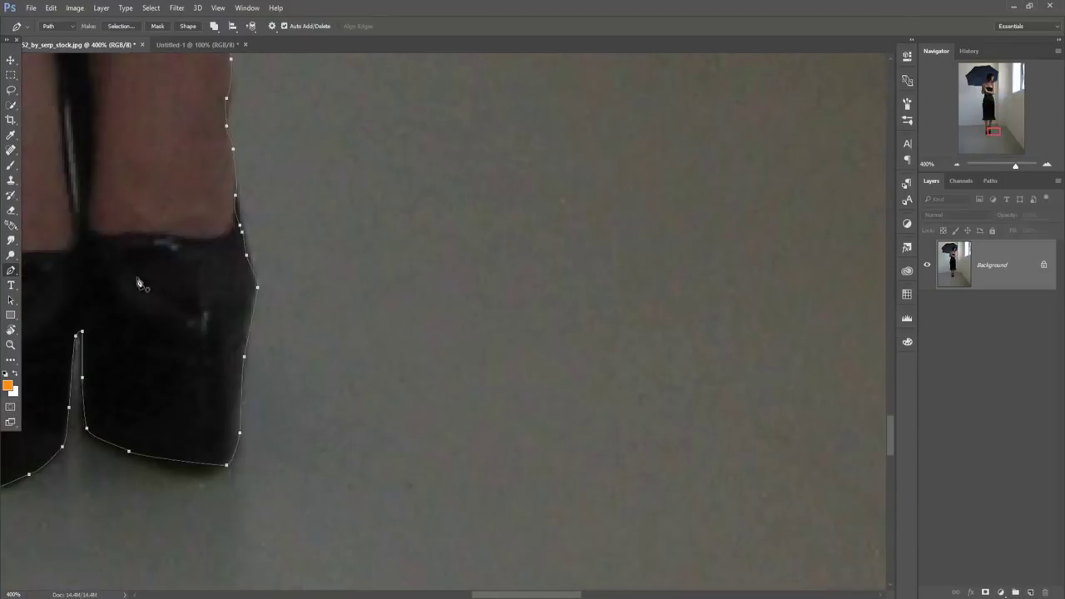
key("ctrl+0")
- Convert the woman's outline path into a selection
right_click(434, 248)
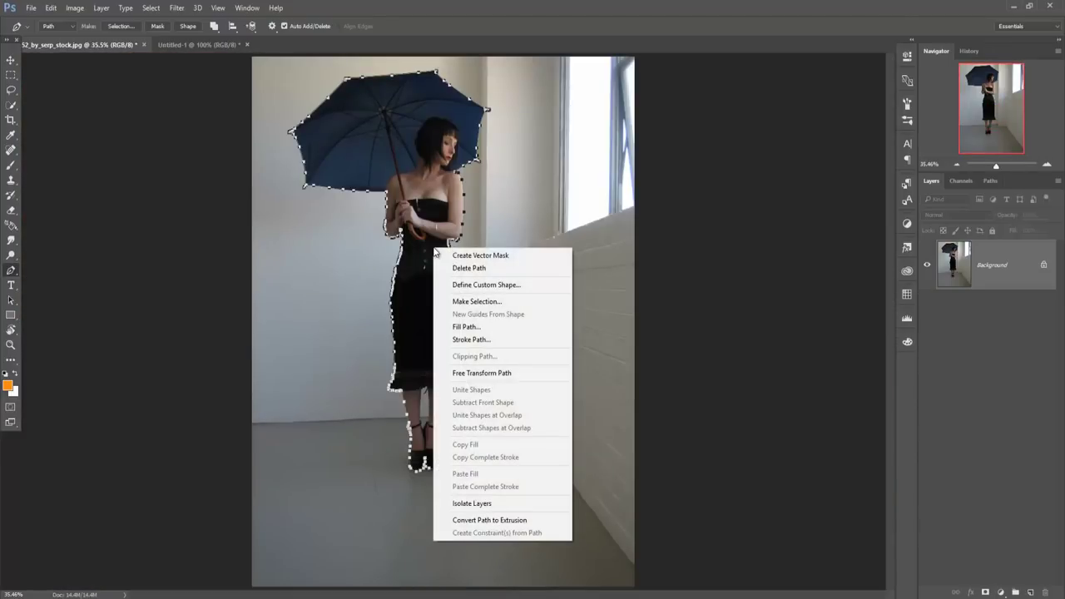
left_click(476, 302)
left_click(592, 177)
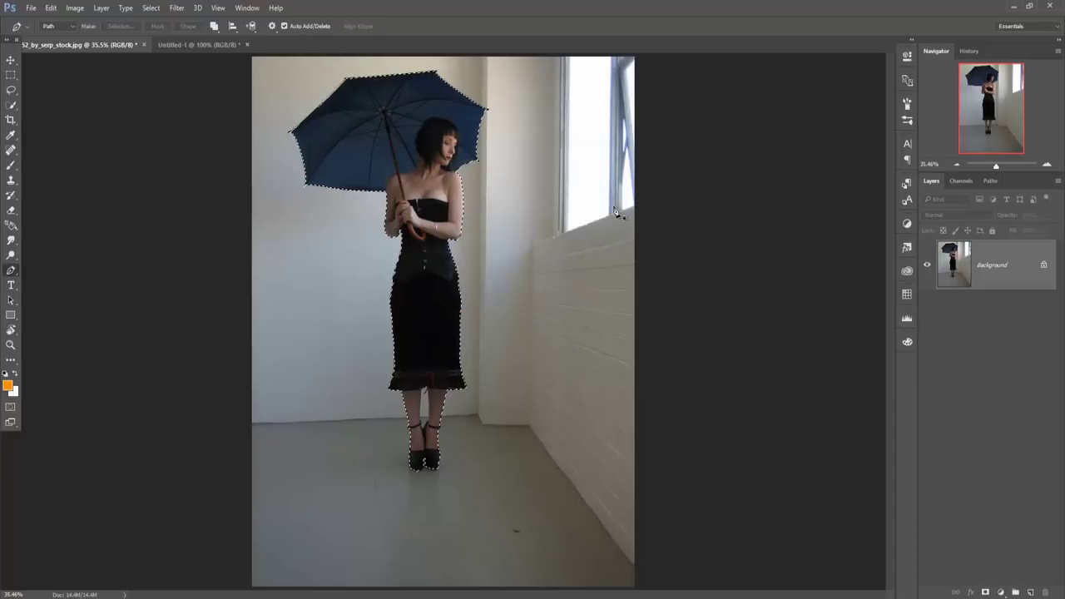
- Refine the selection in Select and Mask, outputting the cut-out to a new layer
left_click(11, 60)
left_click(10, 105)
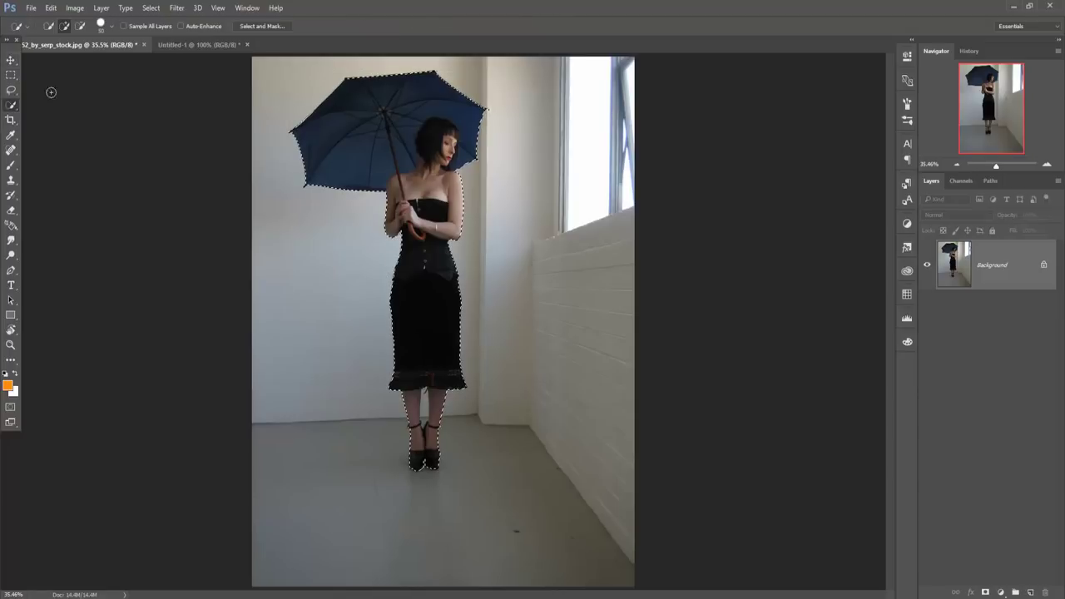
left_click(263, 25)
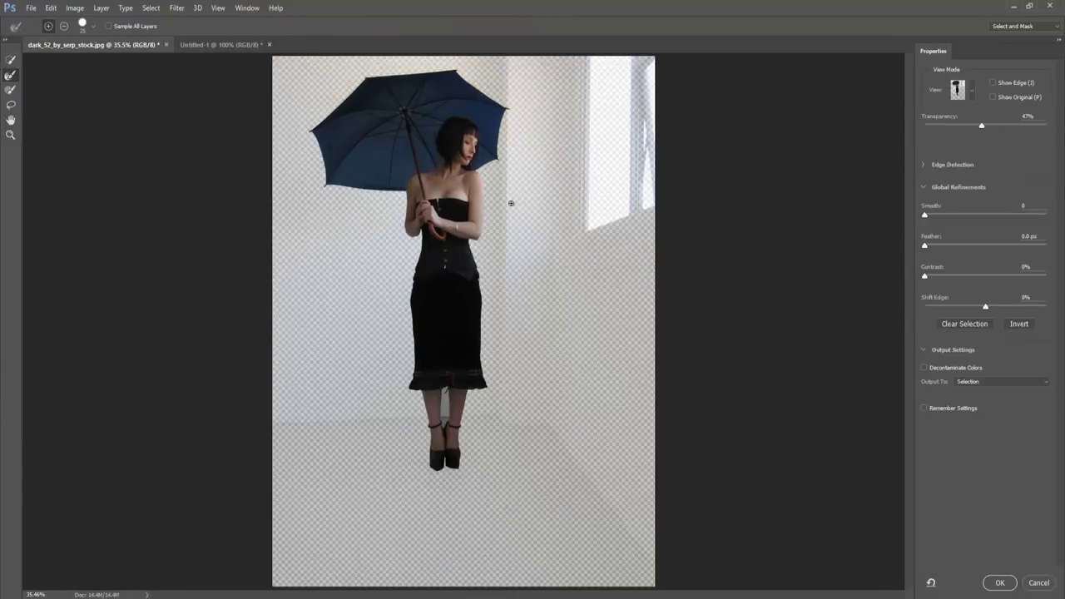
left_click(1003, 381)
left_click(986, 401)
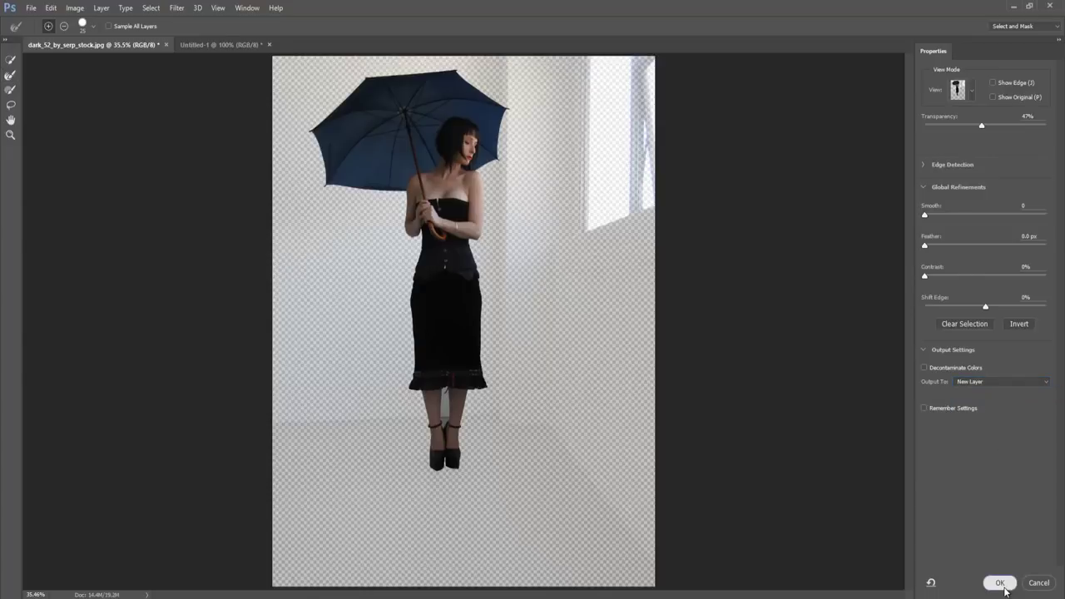
left_click(1001, 583)
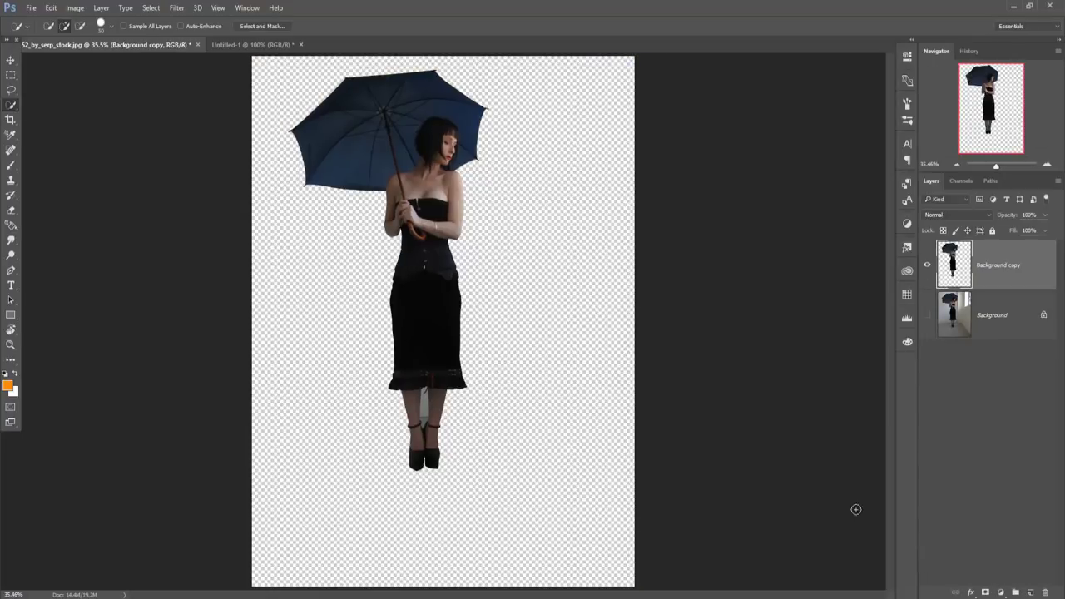
left_click(10, 93)
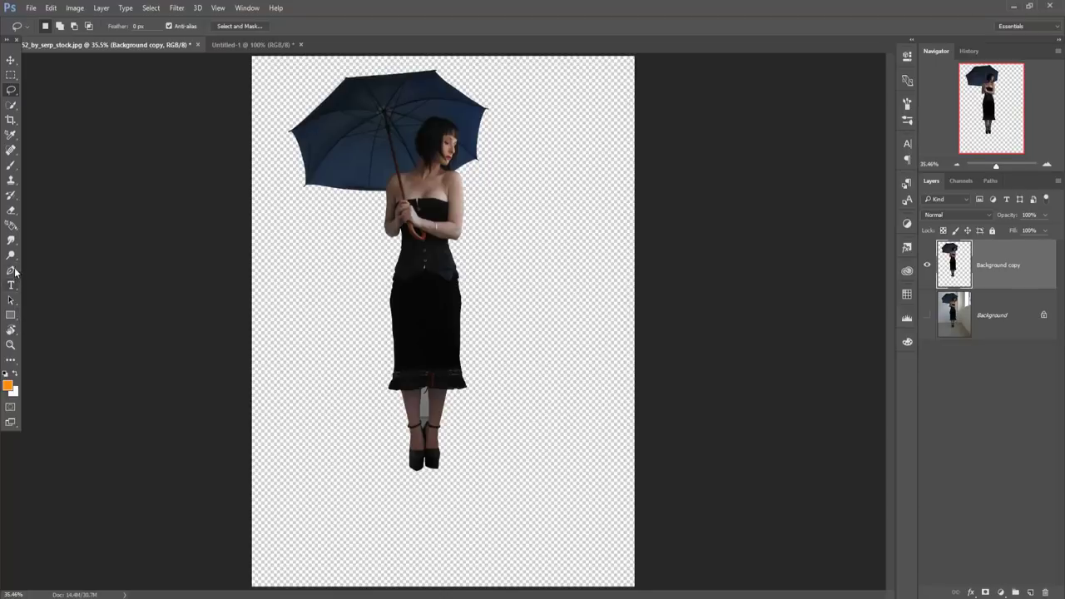
- Zoom in on the gap between the legs and trace it with the Pen tool
left_click_drag(12, 271, 38, 271)
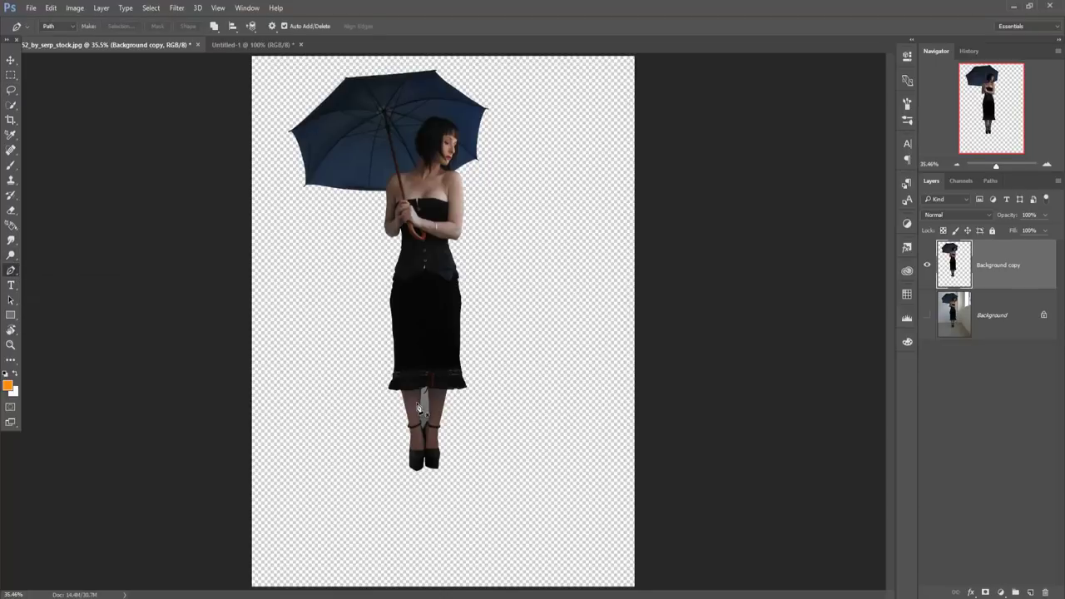
scroll(418, 406, "up", 1)
scroll(417, 406, "up", 2)
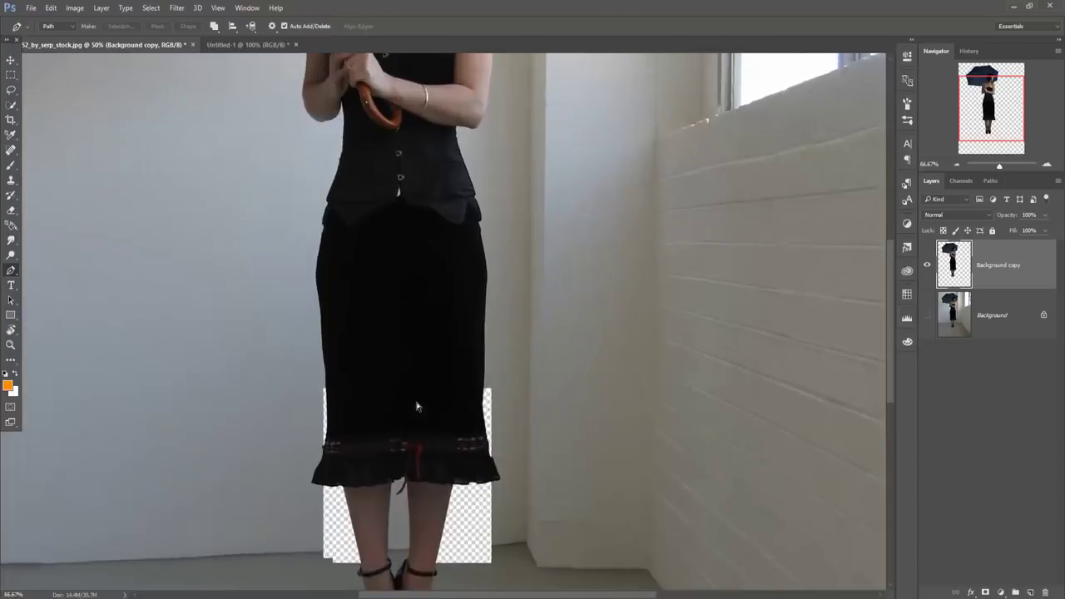
scroll(418, 406, "up", 2)
scroll(449, 307, "down", 5)
scroll(464, 228, "up", 1)
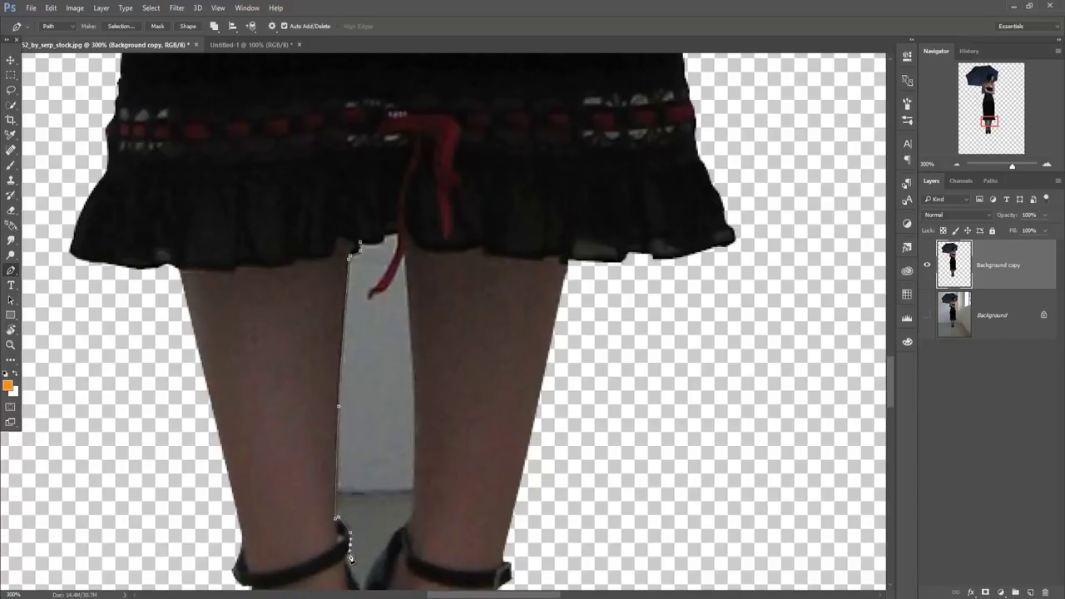
left_click_drag(360, 594, 345, 501)
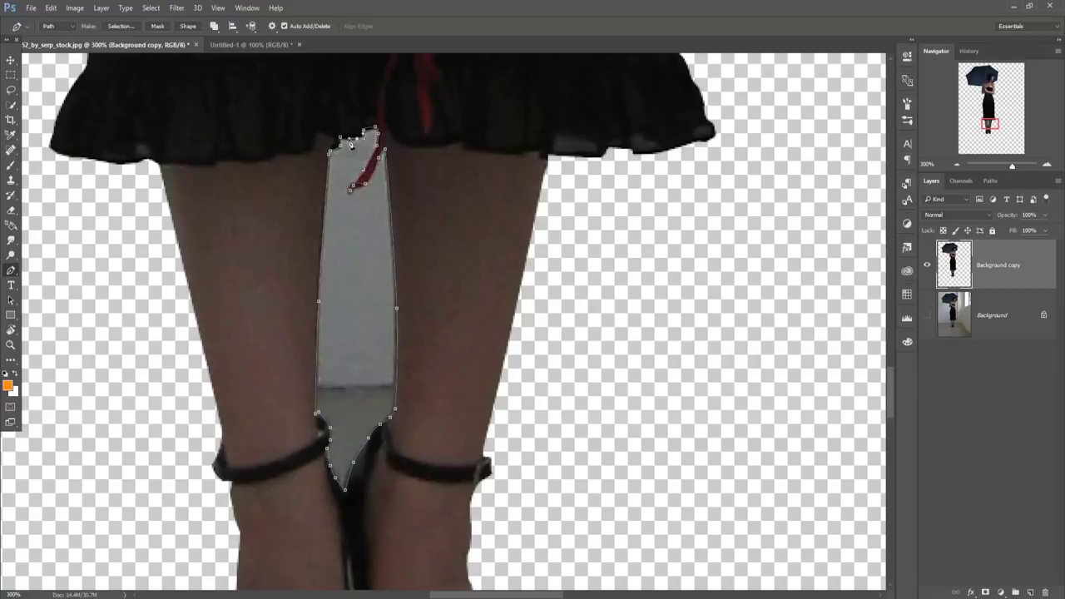
- Turn the leg-gap path into a selection, delete the grey wall, and deselect
right_click(357, 204)
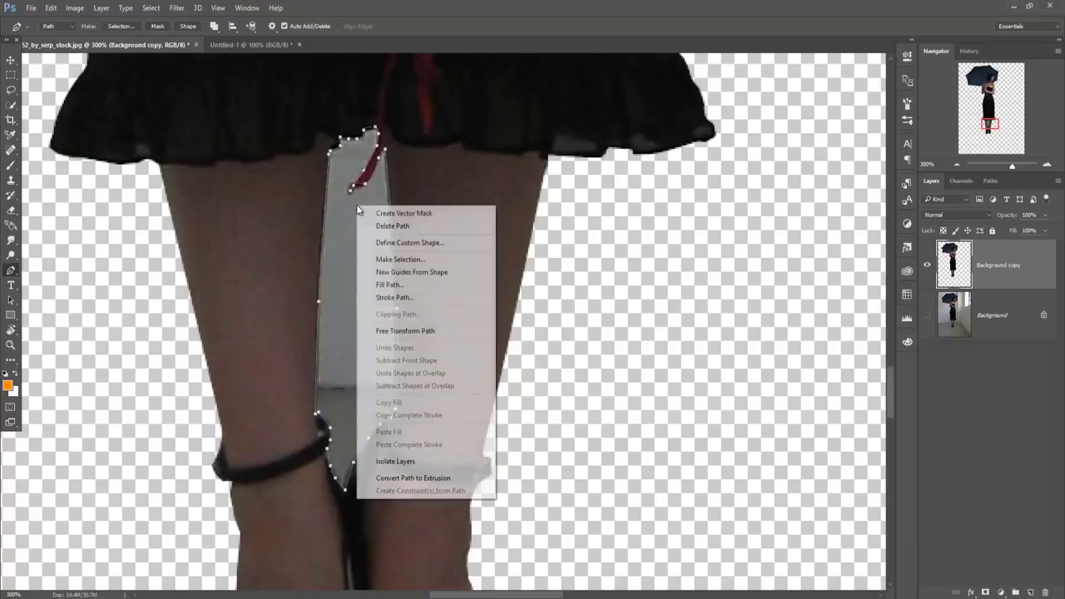
left_click(418, 254)
left_click(594, 179)
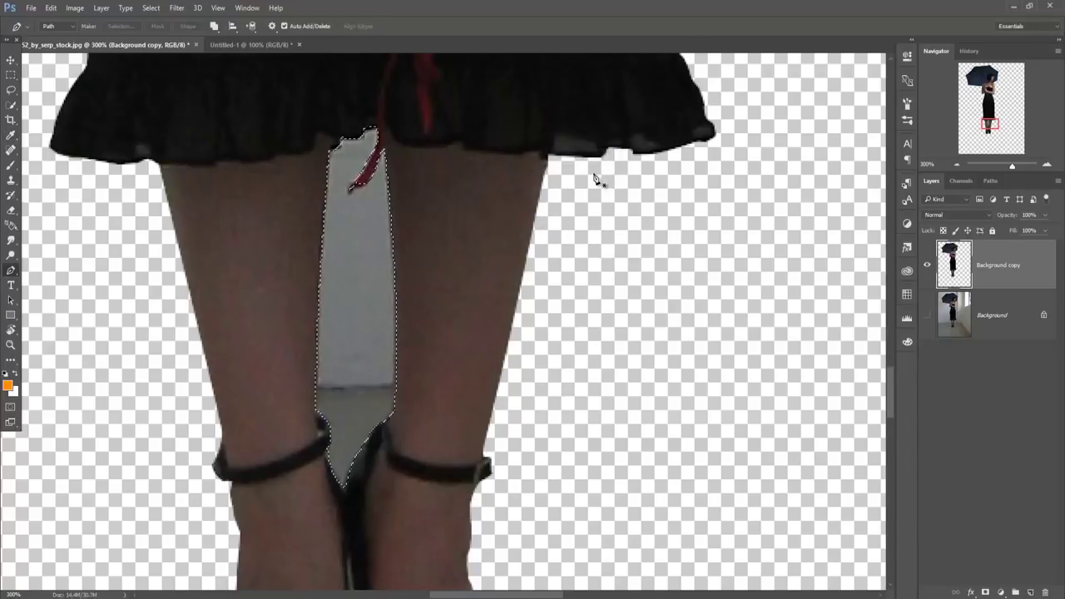
key("Delete")
left_click(151, 7)
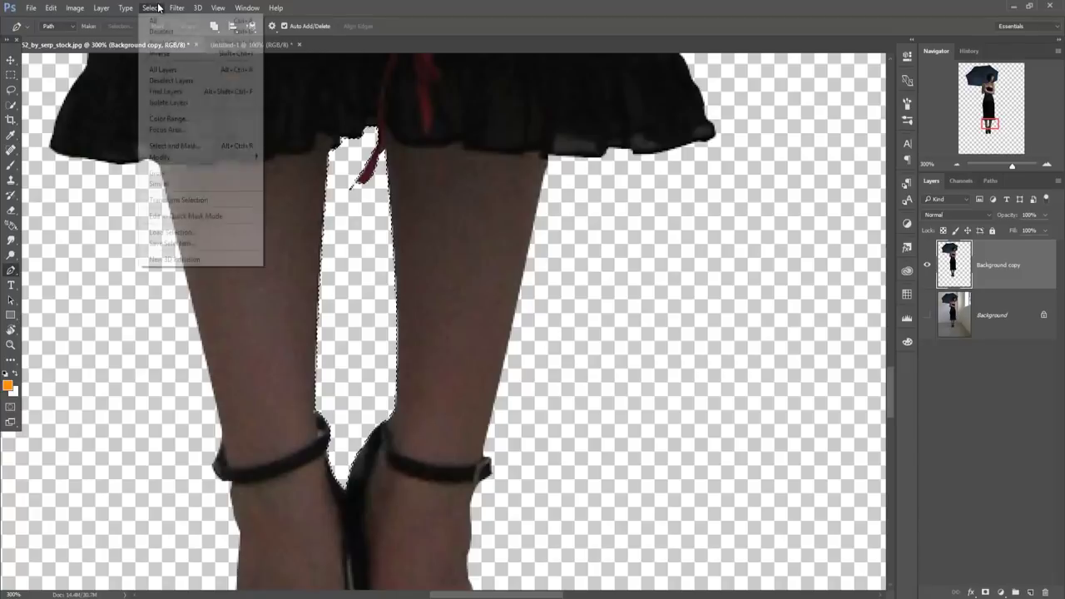
left_click(162, 31)
left_click(10, 60)
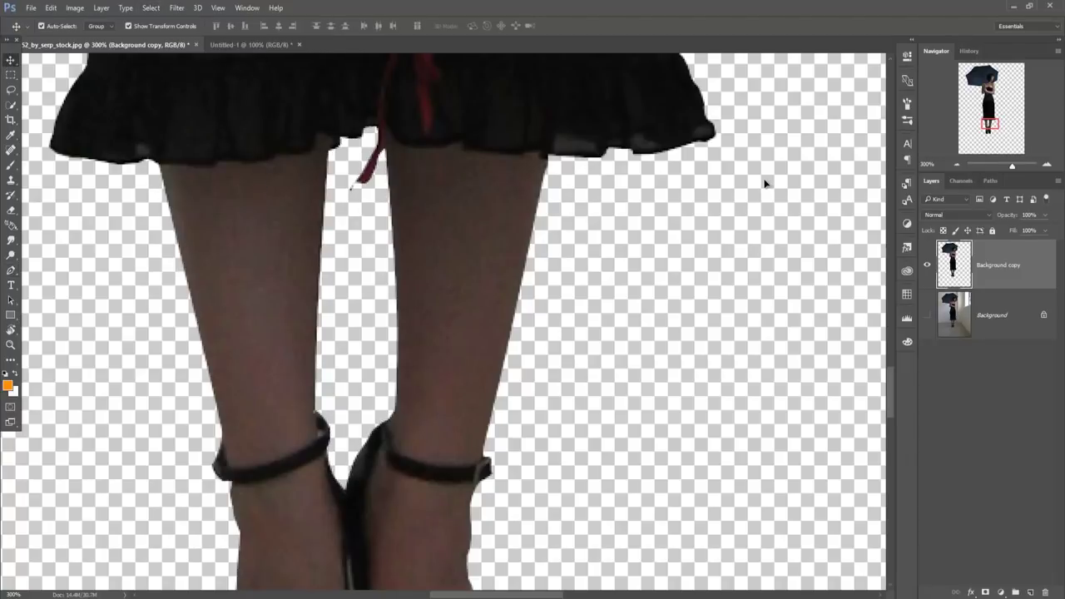
- Copy the umbrella woman layer from her photo into the hourglass composite
key("ctrl+minus")
key("ctrl+minus")
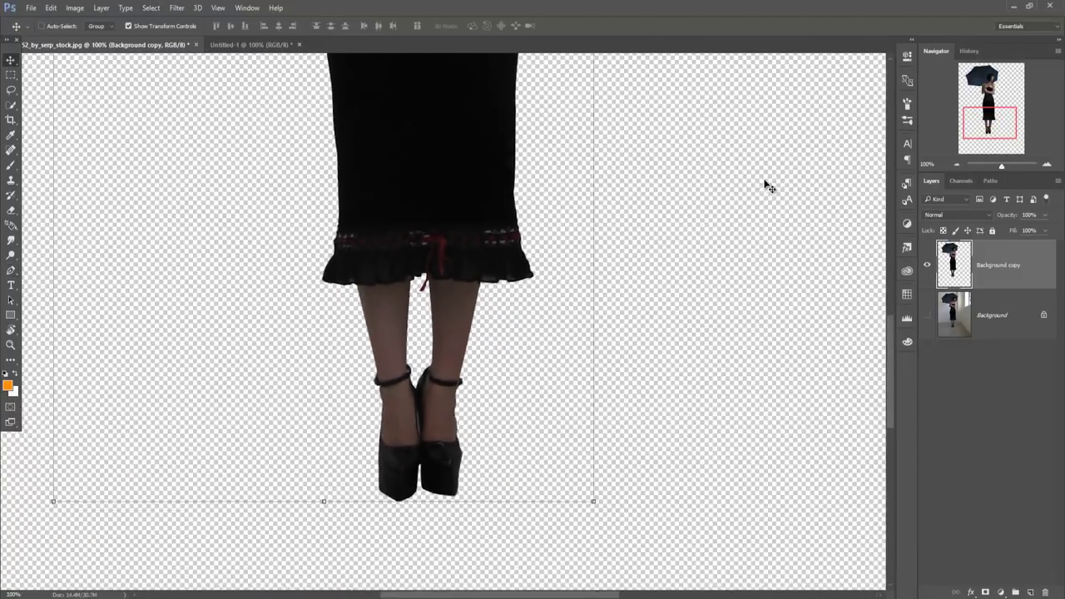
key("ctrl+minus")
key("ctrl+minus")
key("ctrl+minus")
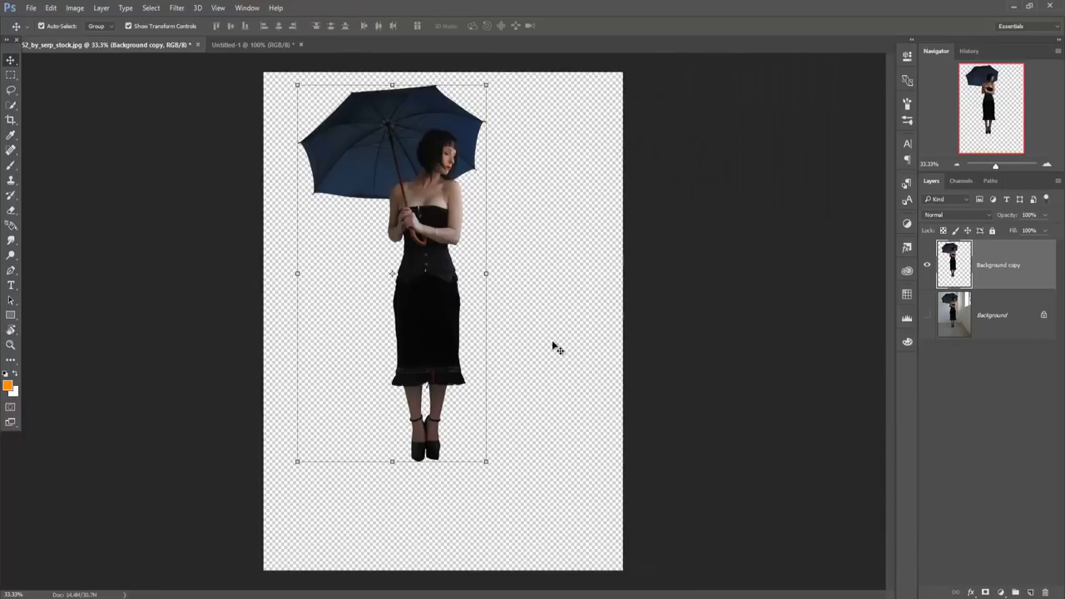
left_click_drag(137, 43, 683, 145)
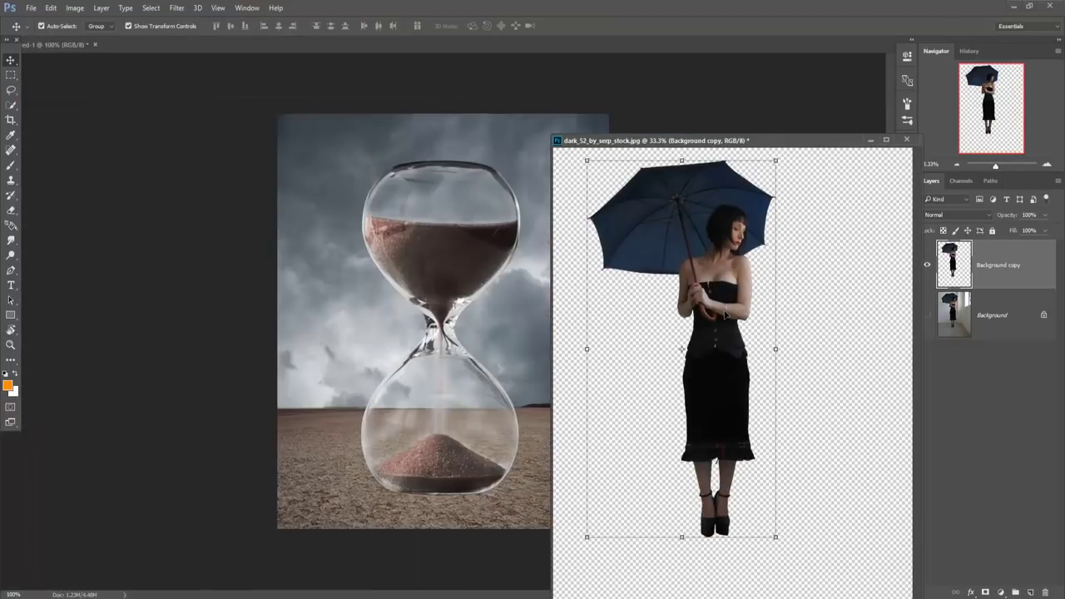
left_click_drag(725, 315, 512, 303)
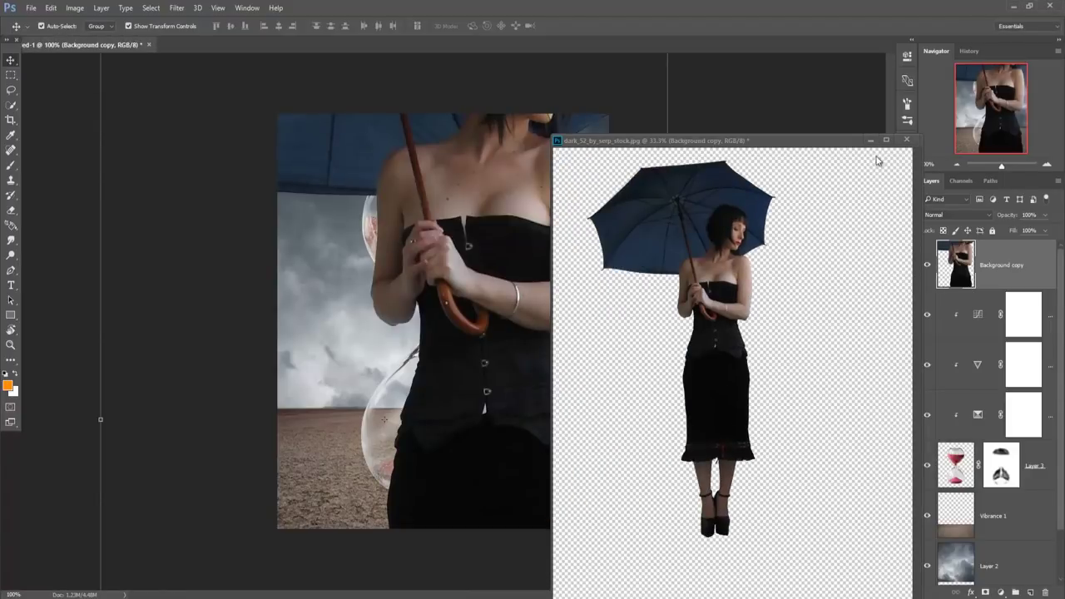
left_click(907, 139)
- Scale the woman to about 6% and stand her on the sand in the lower bulb
left_click_drag(540, 185, 477, 415)
left_click_drag(610, 78, 425, 446)
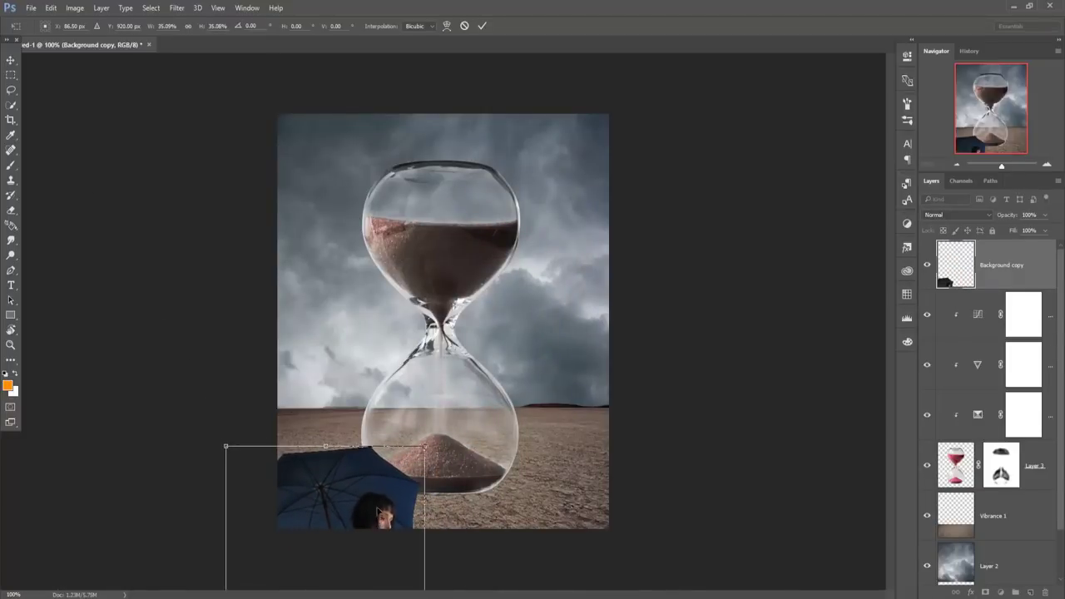
left_click_drag(379, 512, 462, 135)
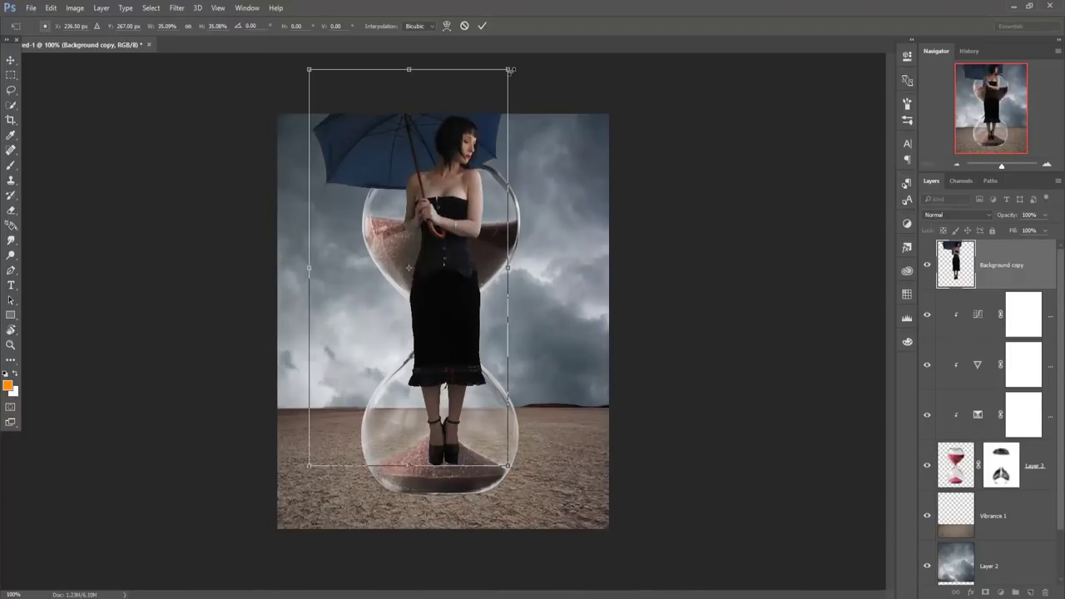
left_click_drag(510, 71, 445, 198)
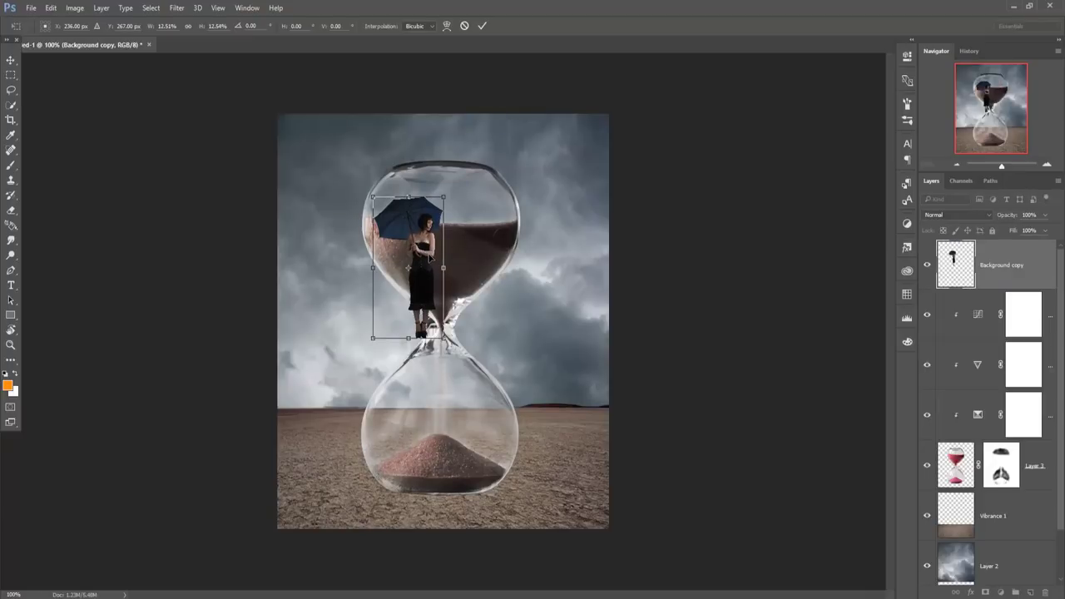
left_click_drag(426, 260, 442, 373)
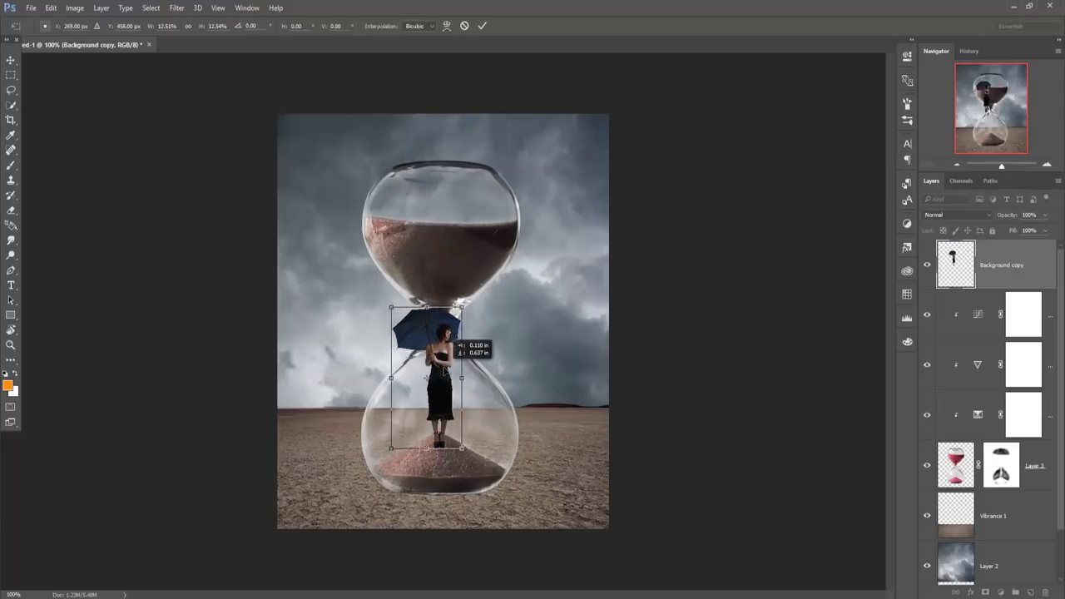
left_click_drag(453, 350, 458, 359)
left_click_drag(462, 308, 440, 407)
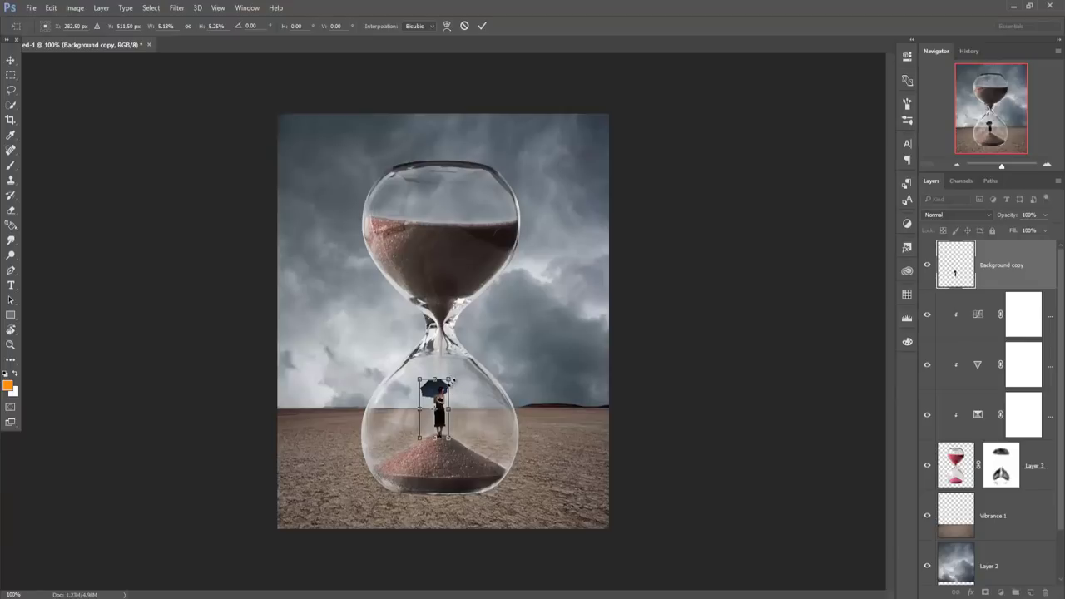
left_click_drag(450, 376, 452, 375)
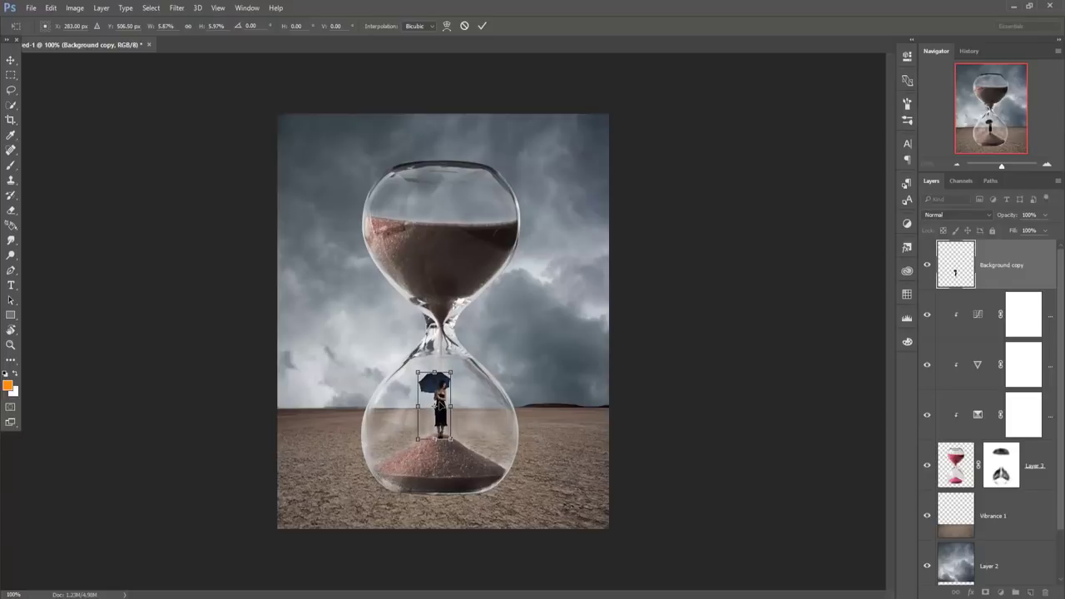
key("Up")
- Commit the woman's transform and bring the tree image into the hourglass composite
left_click(483, 25)
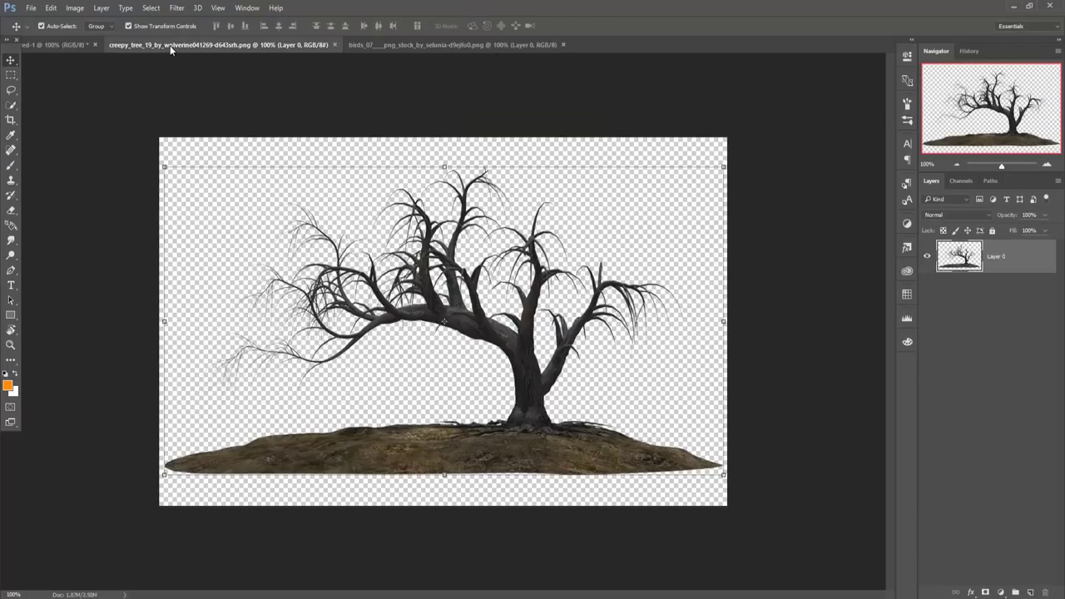
mouse_move(170, 45)
left_mouse_down()
mouse_move(167, 65)
mouse_move(758, 152)
left_mouse_up()
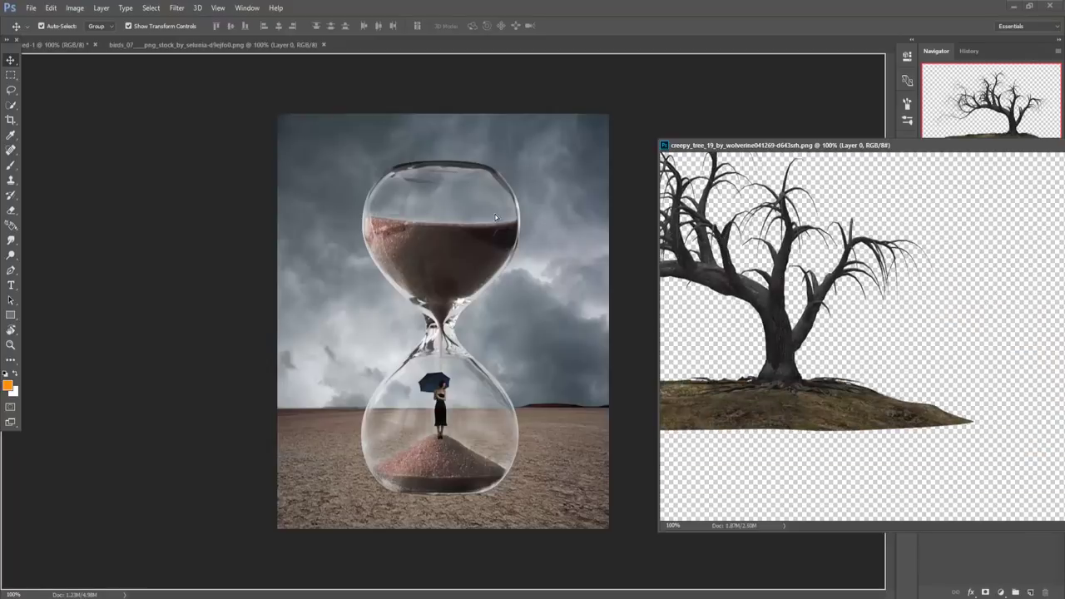
left_click_drag(931, 324, 496, 218)
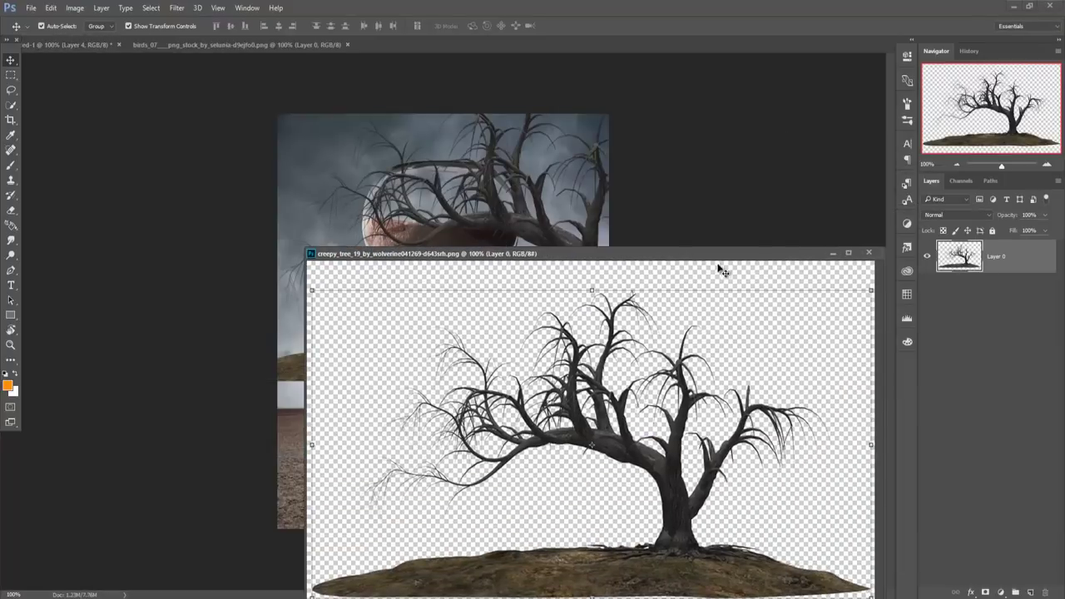
left_click(866, 247)
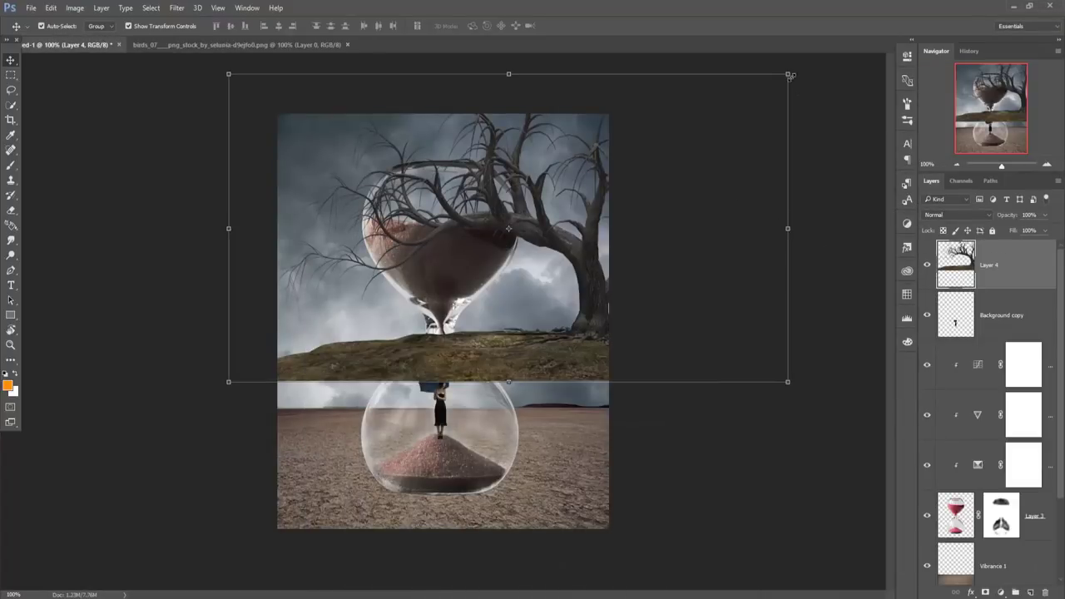
- Shrink the tree to about 22%, flip it horizontally, and set it on the upper sand
left_click_drag(788, 75, 604, 180)
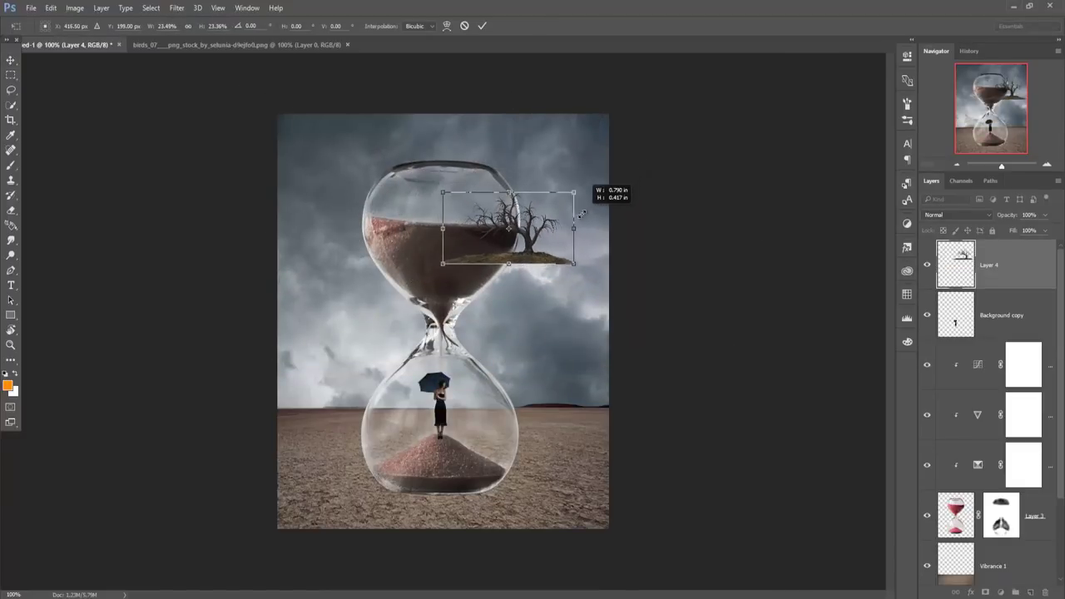
left_click_drag(602, 179, 571, 195)
left_click_drag(539, 241, 455, 202)
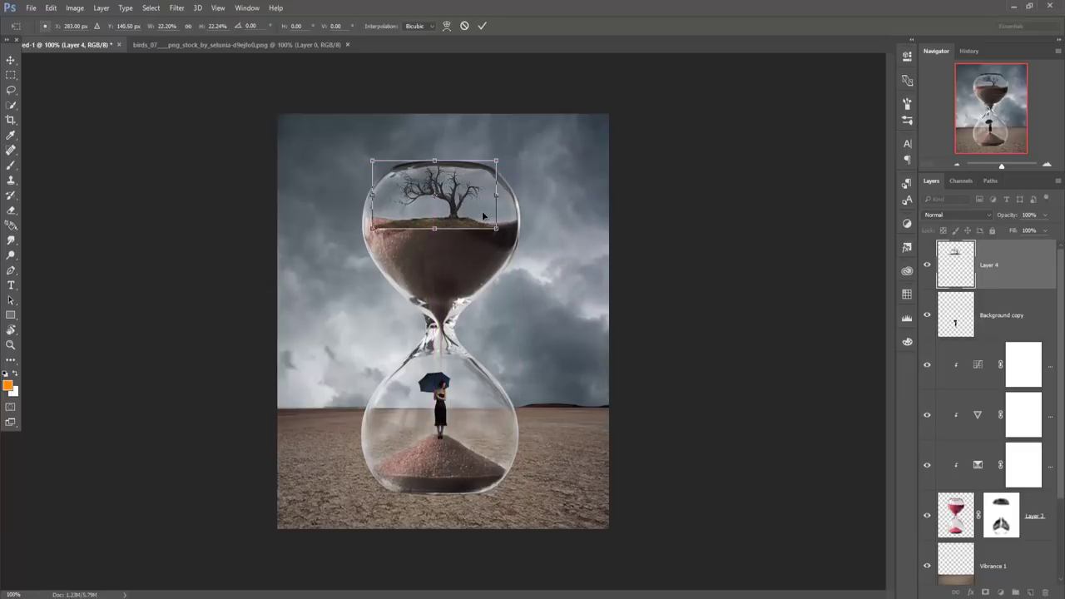
left_click(484, 26)
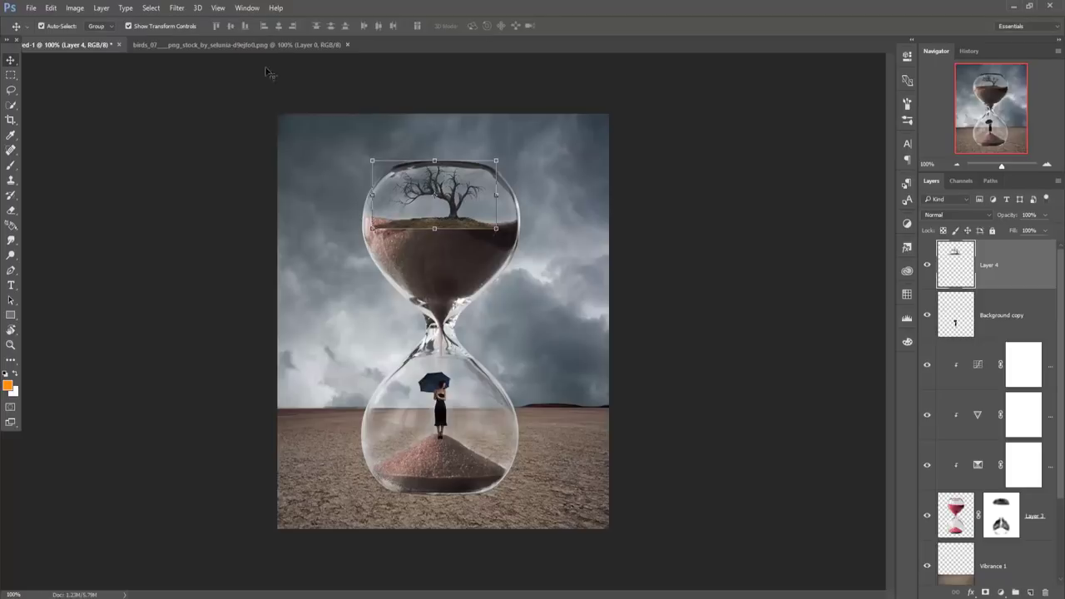
left_click(52, 8)
mouse_move(68, 244)
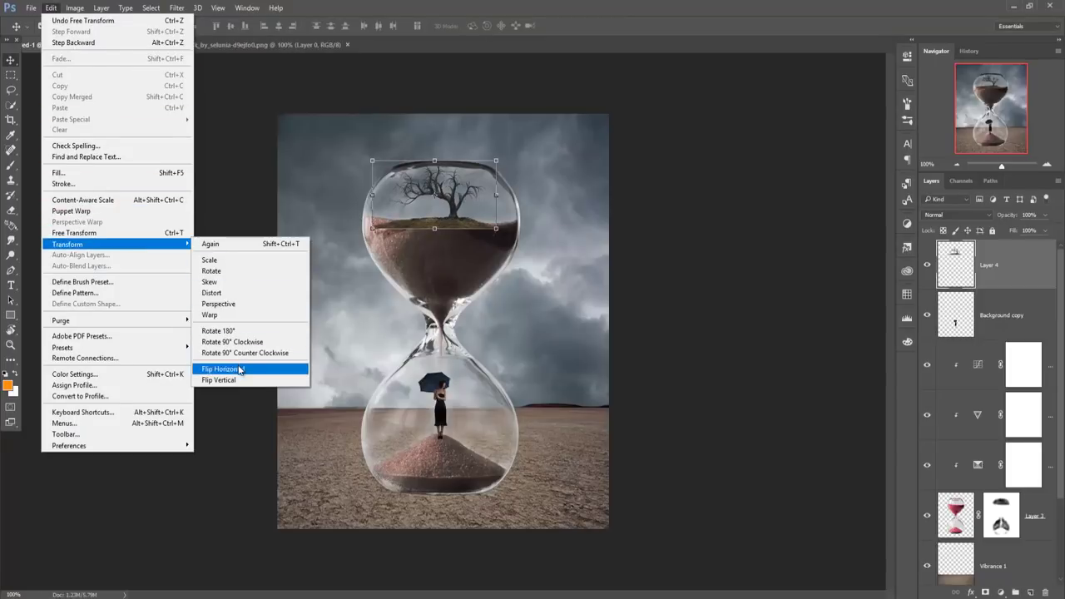
left_click(223, 368)
left_click_drag(439, 205, 440, 189)
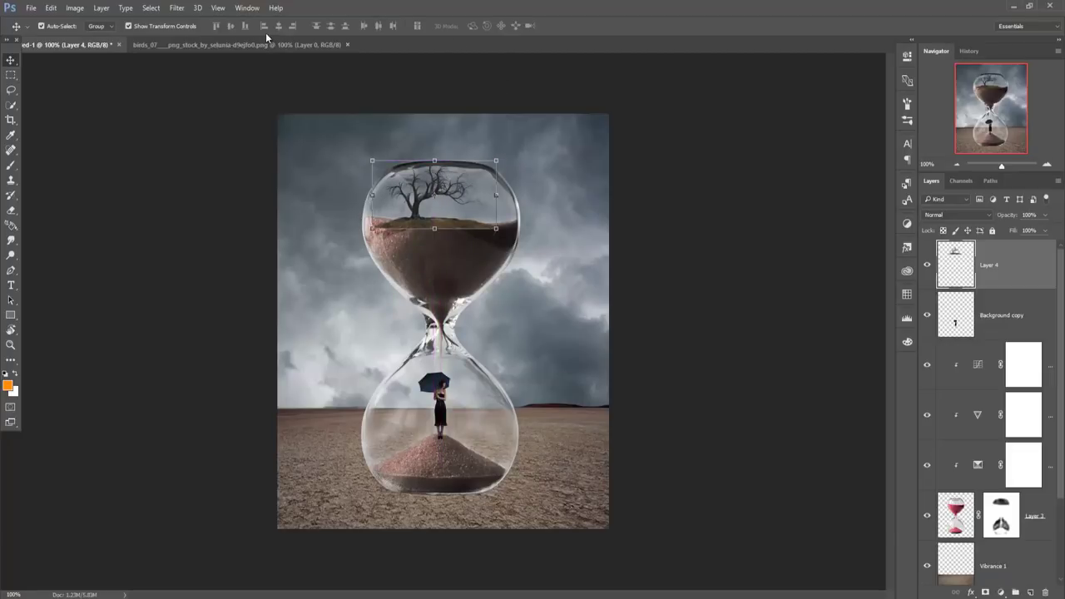
- Mask Layer 4 and paint black to blend the grassy mound's base into the sand
left_click(986, 593)
key("d")
left_click(11, 164)
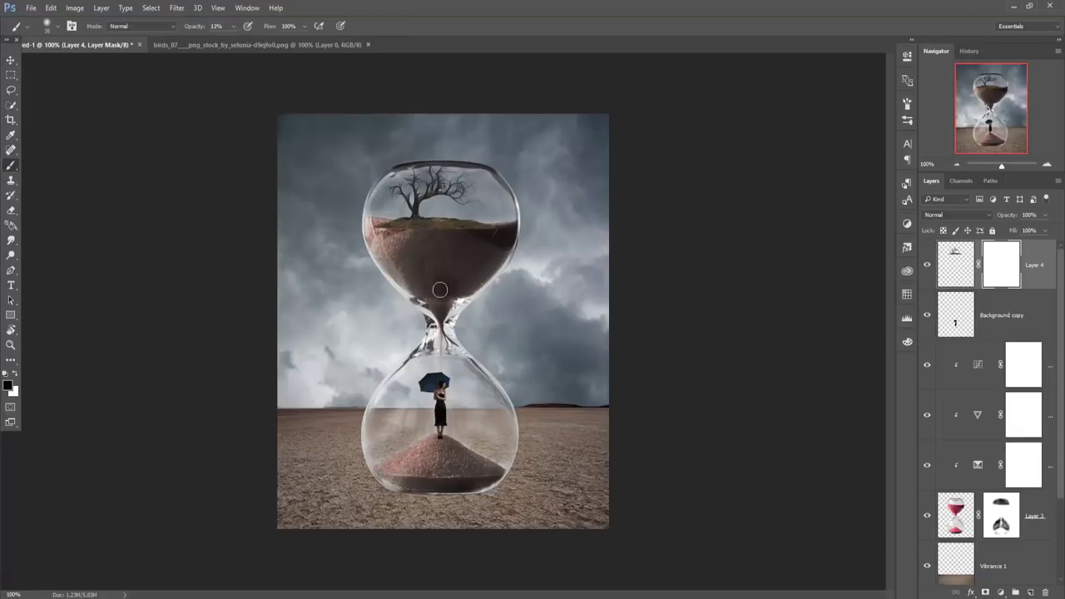
mouse_move(492, 238)
left_mouse_down()
mouse_move(453, 237)
mouse_move(502, 229)
mouse_move(395, 236)
mouse_move(369, 223)
mouse_move(433, 235)
mouse_move(378, 230)
mouse_move(393, 230)
left_mouse_up()
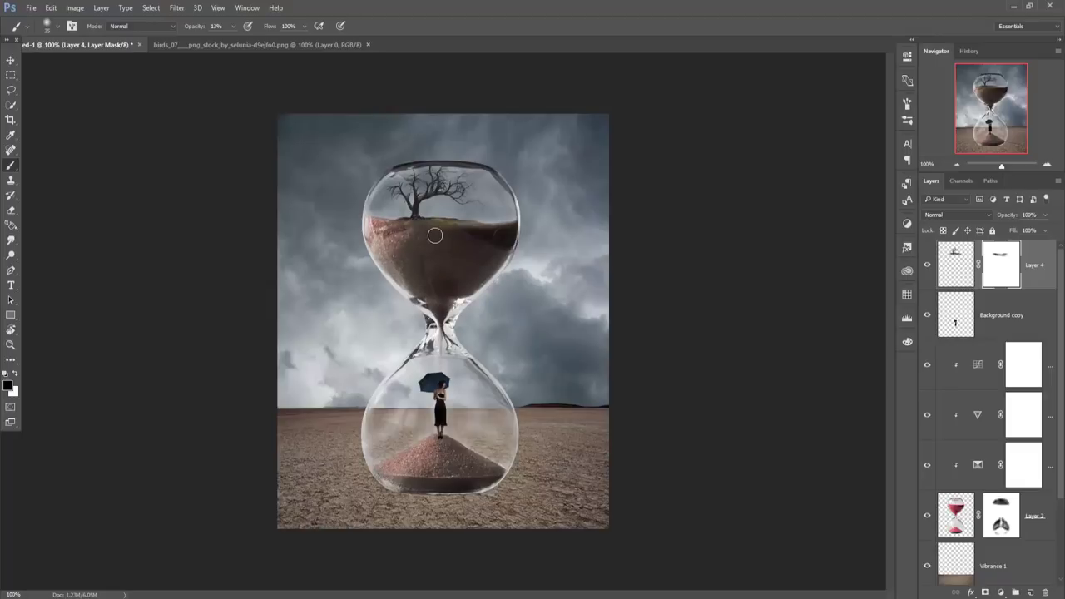
left_click(17, 376)
left_click(965, 265)
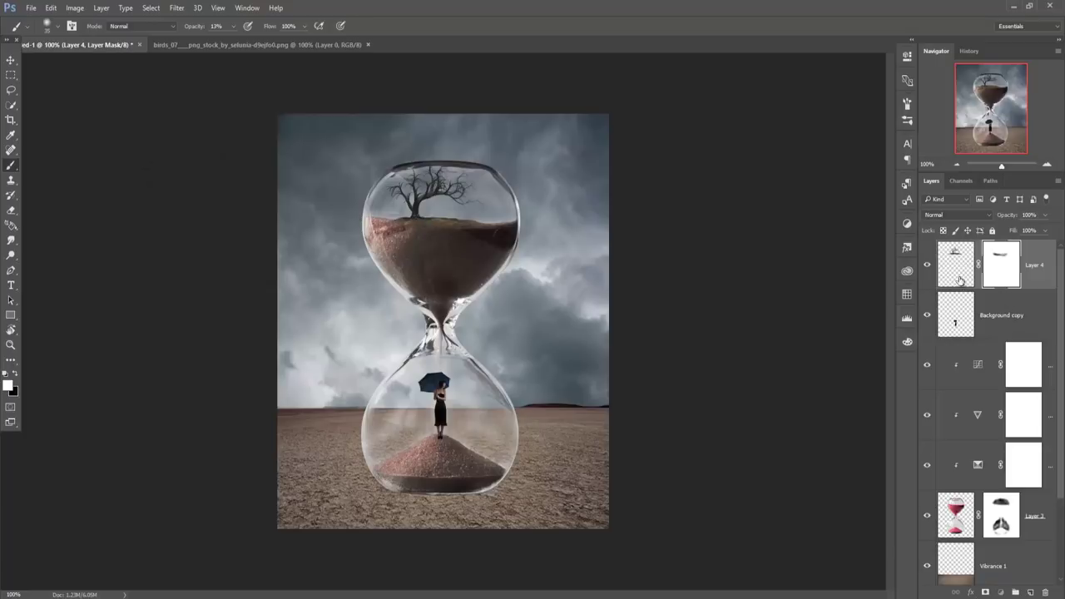
left_click(11, 63)
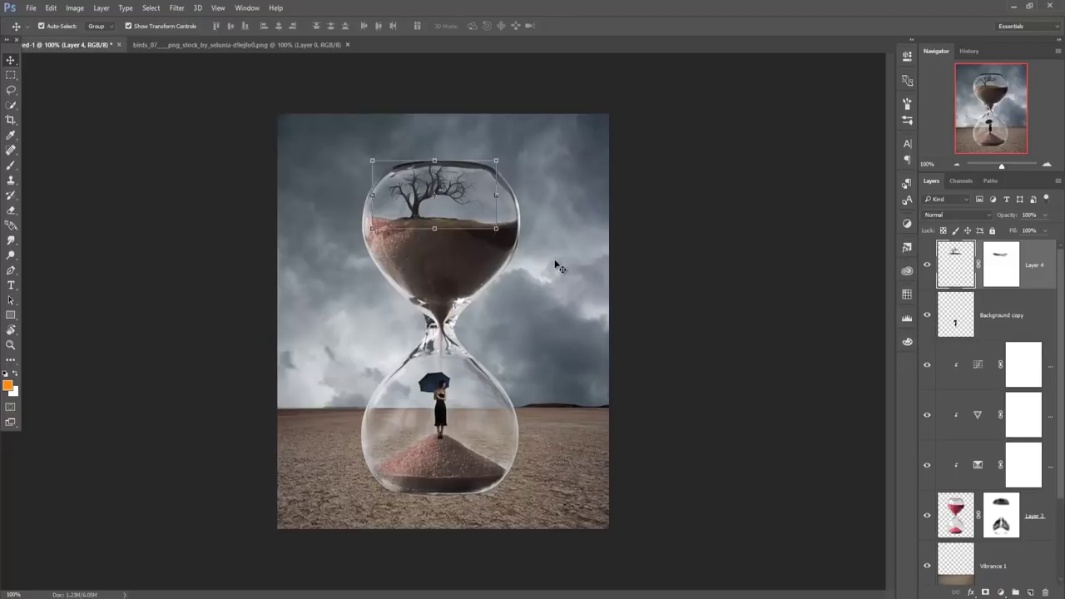
- Add the bird flock as Layer 5, shrunk small and placed beside the tree
mouse_move(248, 44)
left_mouse_down()
mouse_move(262, 76)
mouse_move(820, 167)
left_mouse_up()
left_click_drag(982, 303, 511, 190)
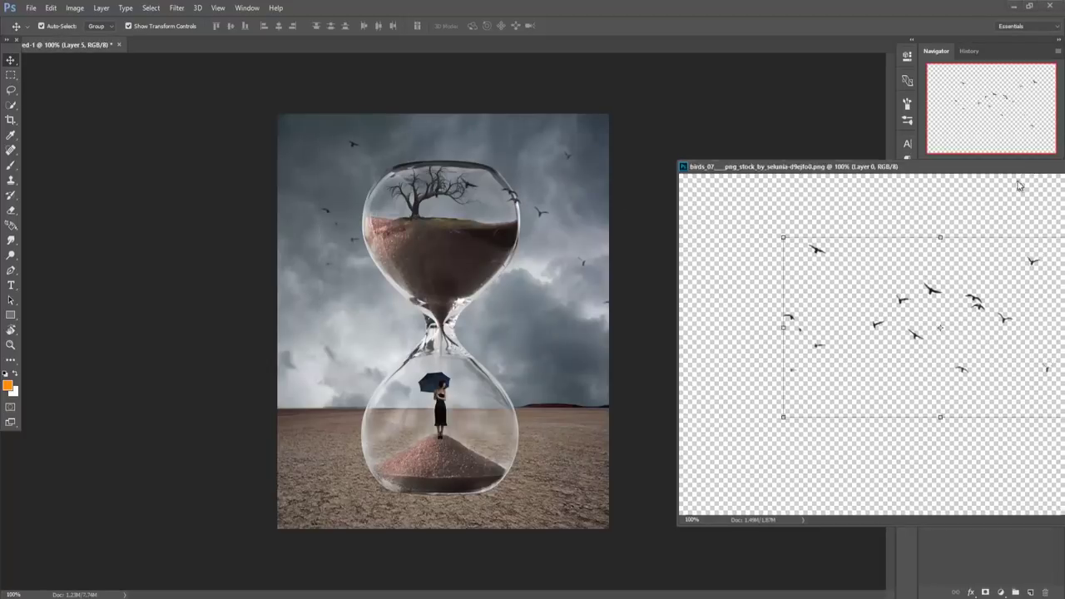
left_click_drag(833, 163, 650, 249)
key("ctrl+w")
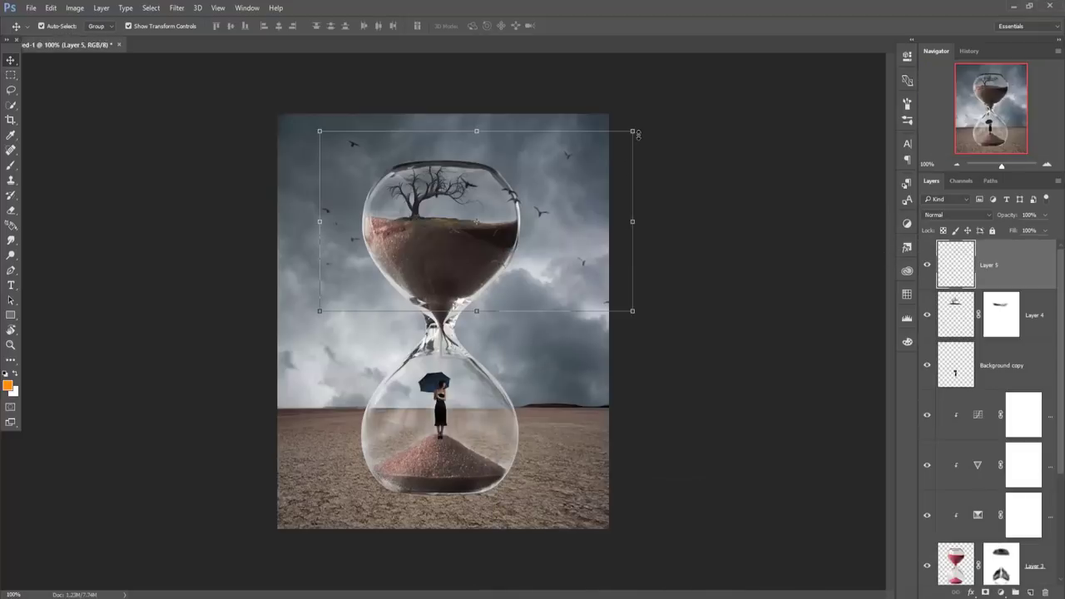
left_click_drag(634, 132, 526, 192)
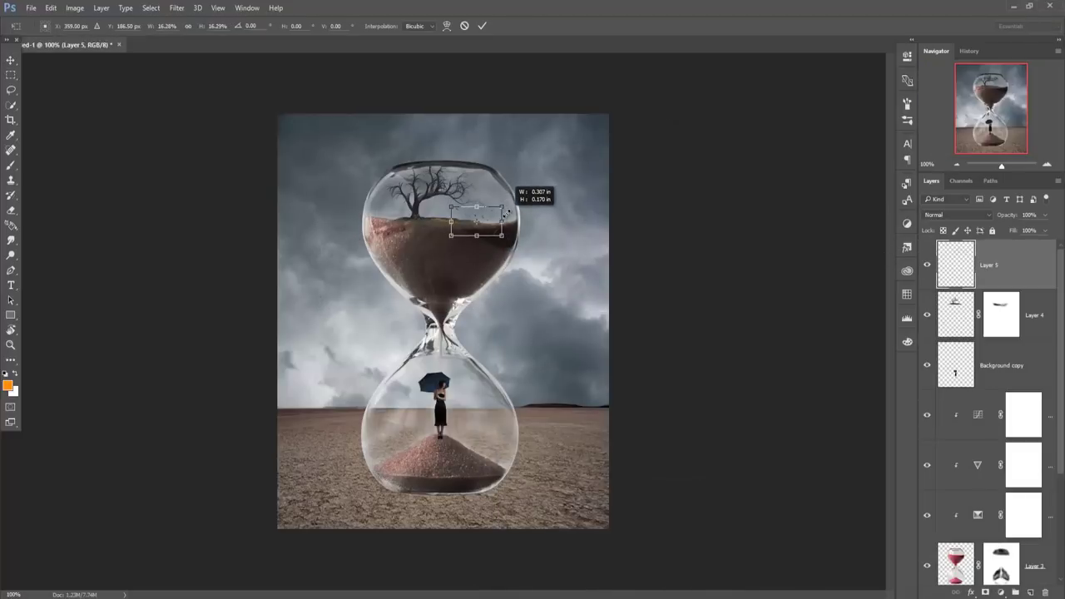
left_click_drag(526, 192, 488, 200)
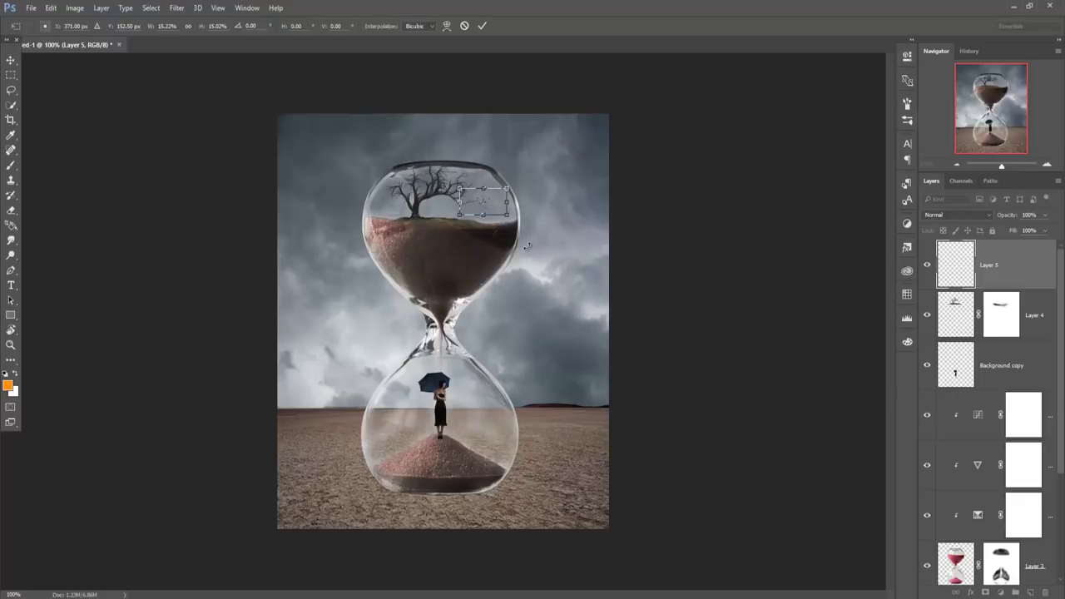
left_click(482, 27)
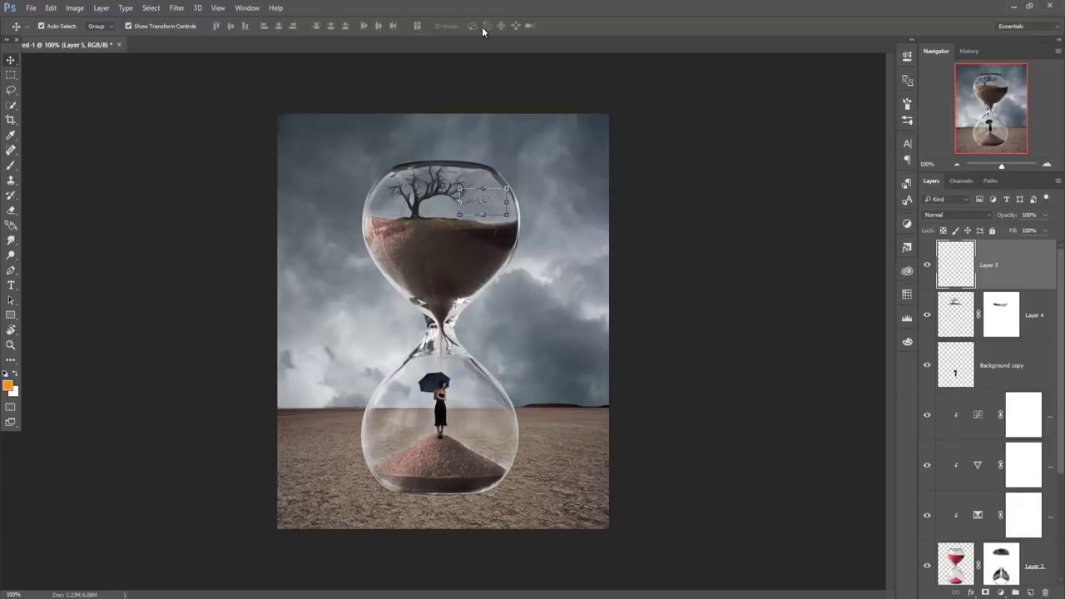
left_click(176, 8)
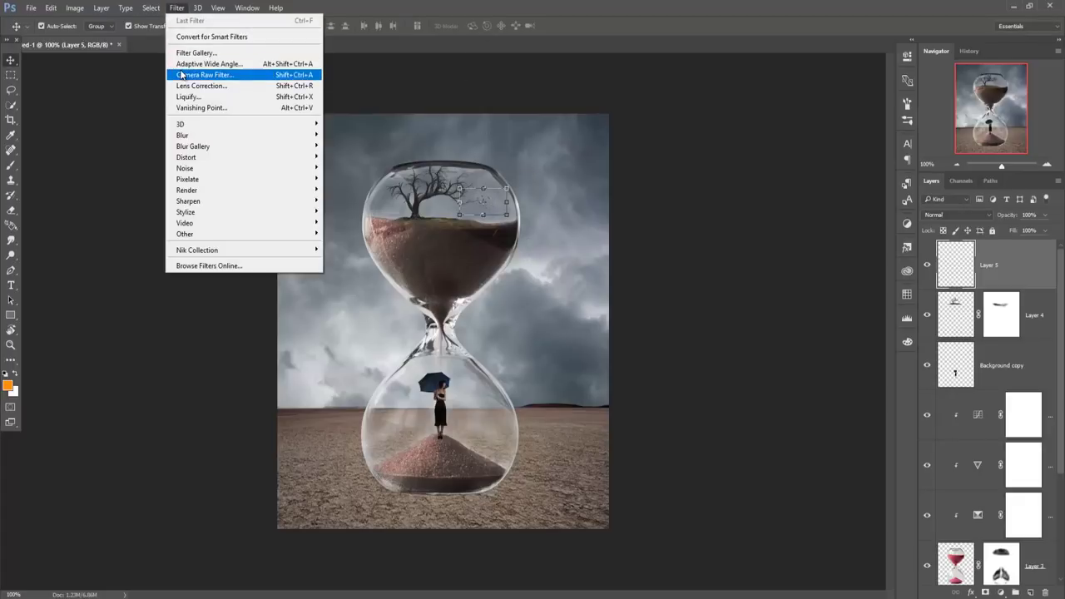
- Apply Camera Raw to the birds: Exposure -5.00, Contrast +100, Clarity +100, Temperature +18
left_click(180, 76)
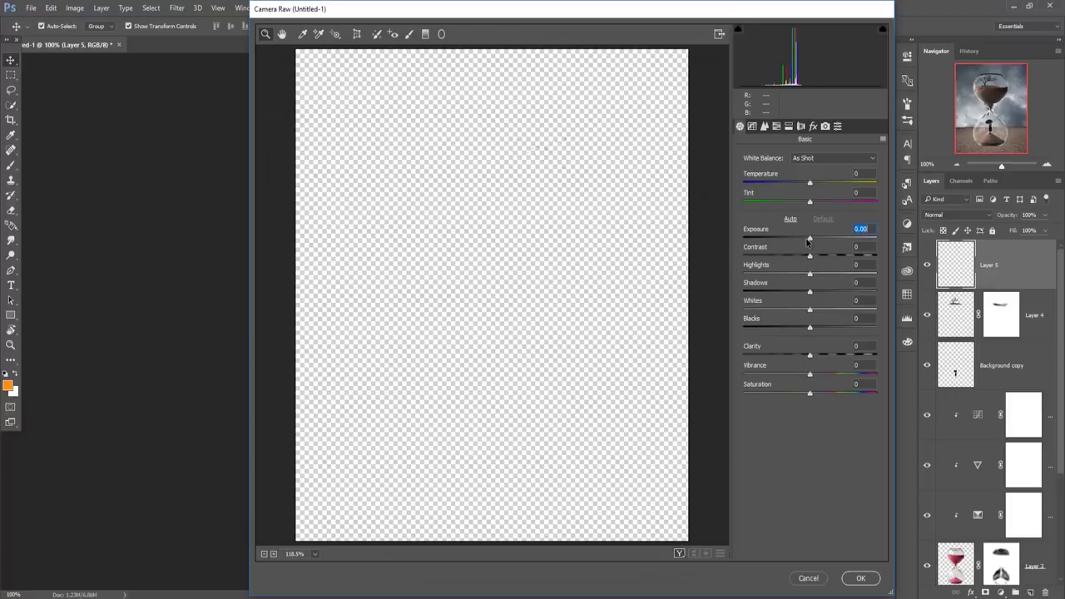
left_click_drag(807, 240, 713, 245)
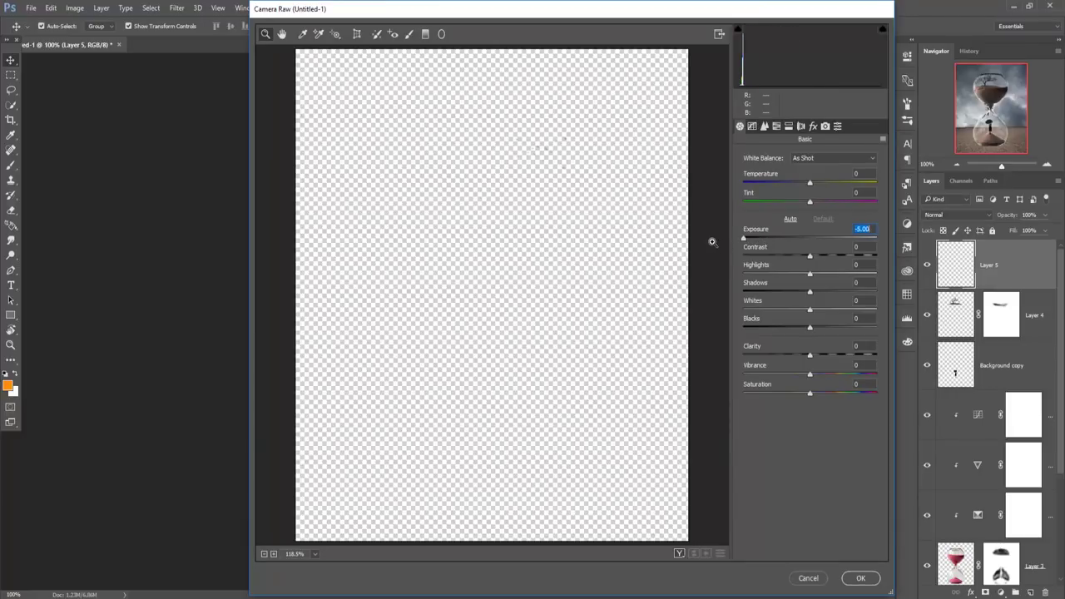
left_click_drag(807, 256, 901, 253)
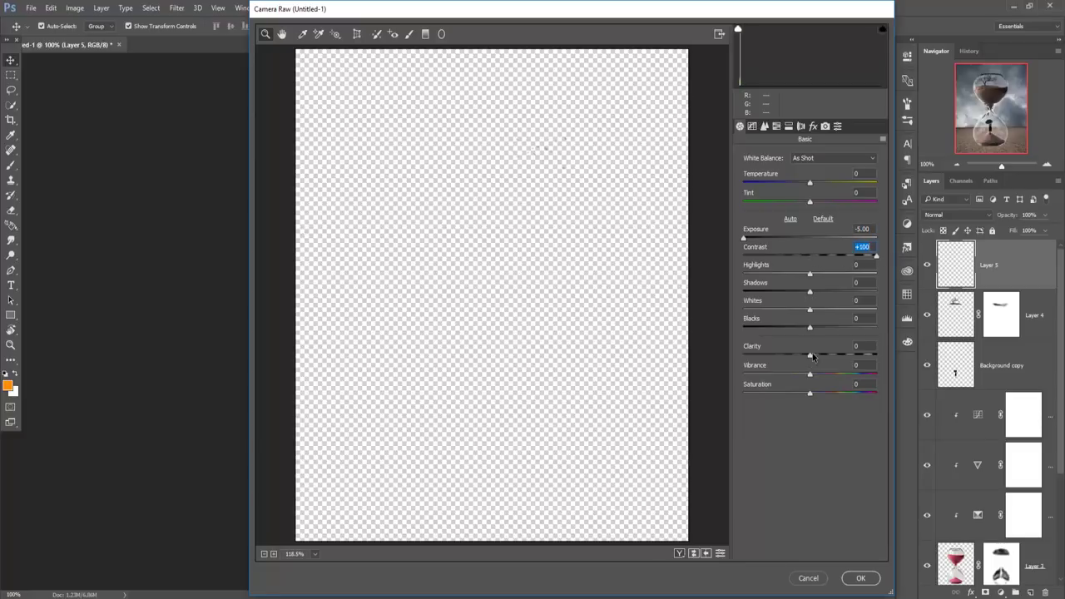
left_click_drag(811, 355, 897, 359)
left_click_drag(812, 183, 822, 184)
left_click(859, 578)
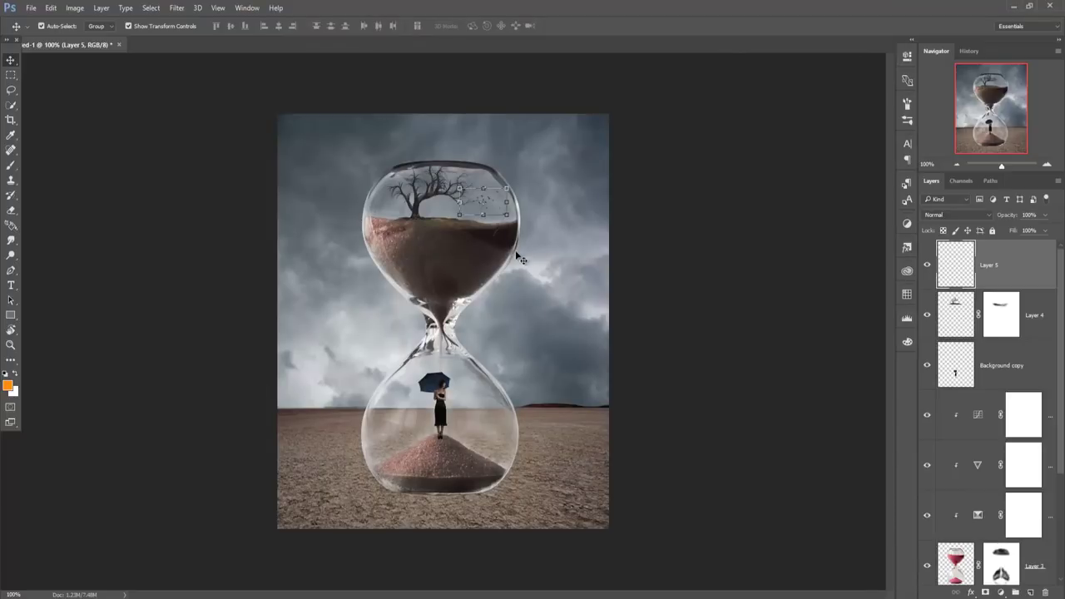
- Add a new empty layer above Vibrance 1 and switch to the Brush tool
scroll(1011, 411, "down", 1)
scroll(1011, 411, "down", 2)
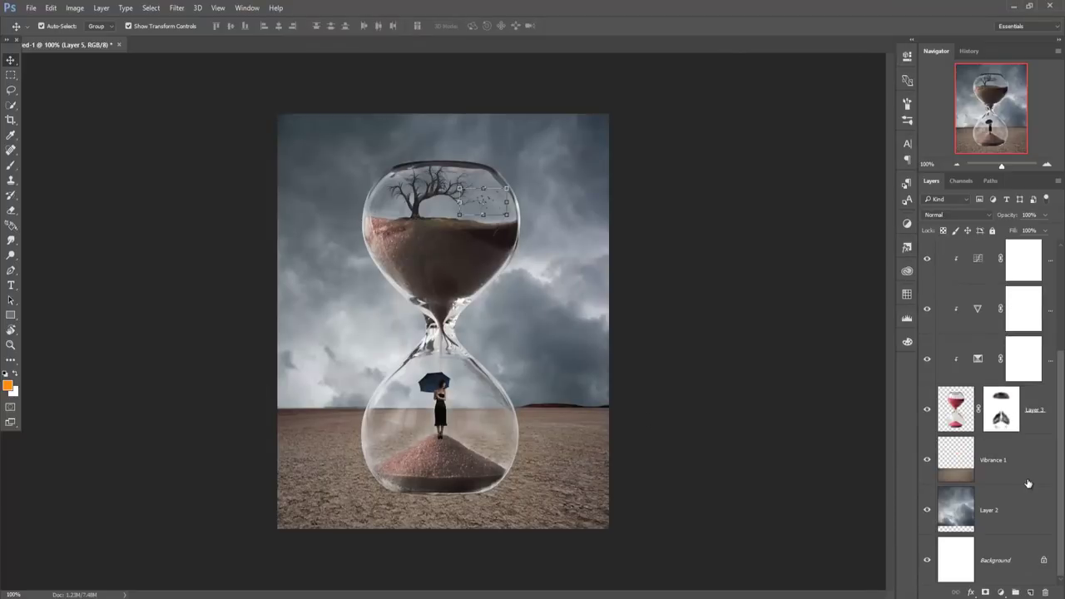
left_click(1009, 463)
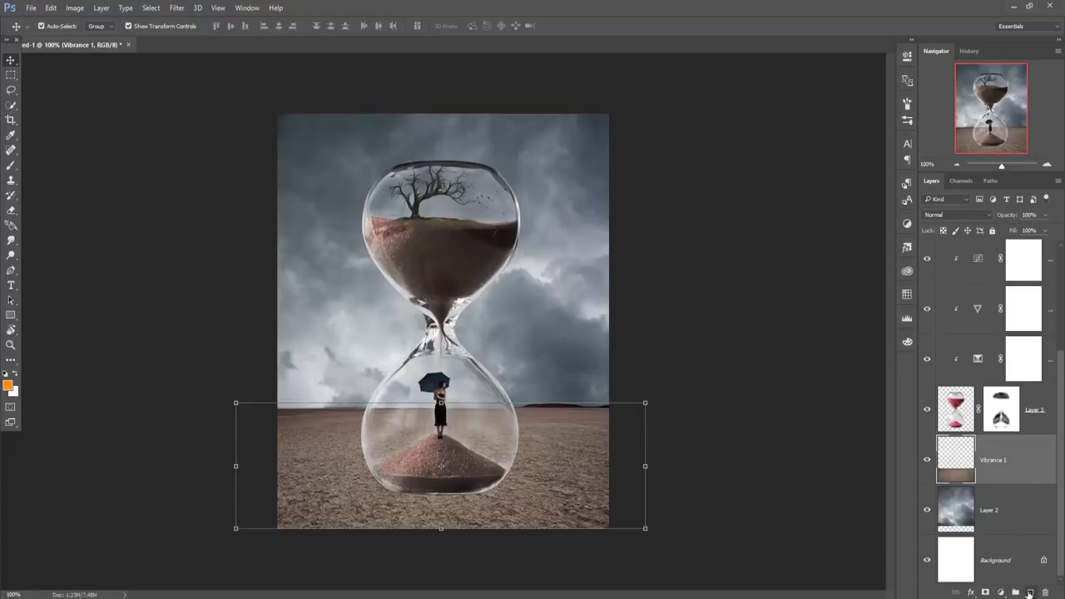
left_click(1030, 592)
left_click(11, 166)
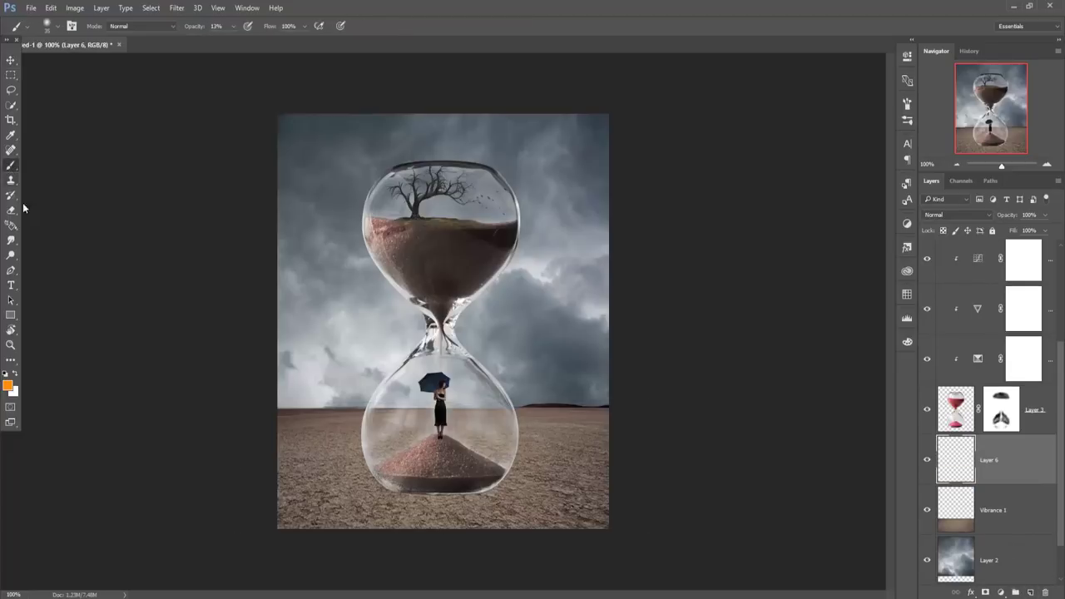
- Make pure black the painting colour using the Color Picker
left_click(9, 387)
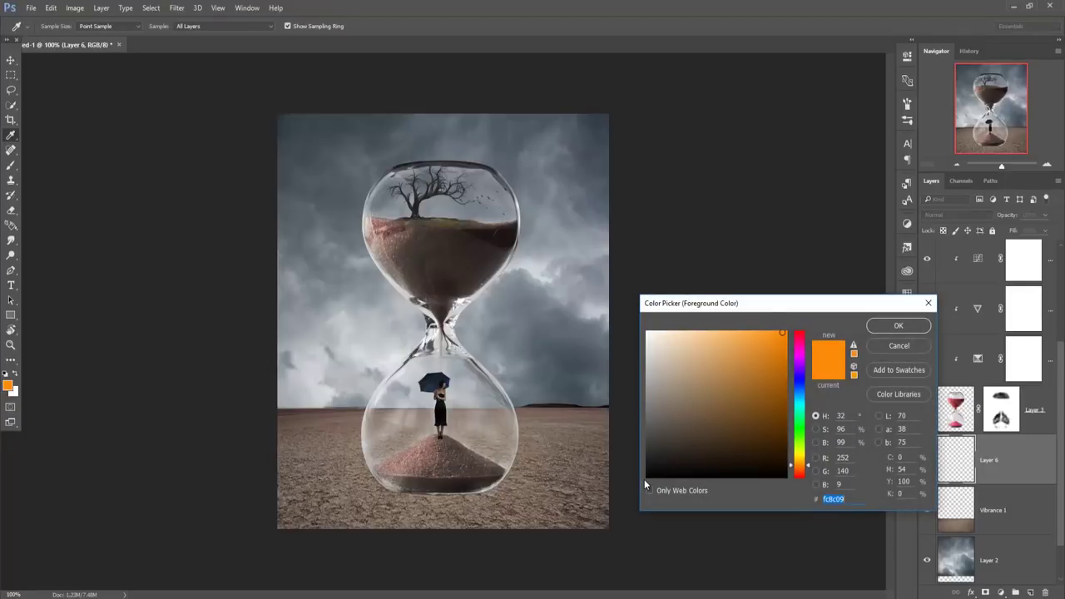
left_click(927, 305)
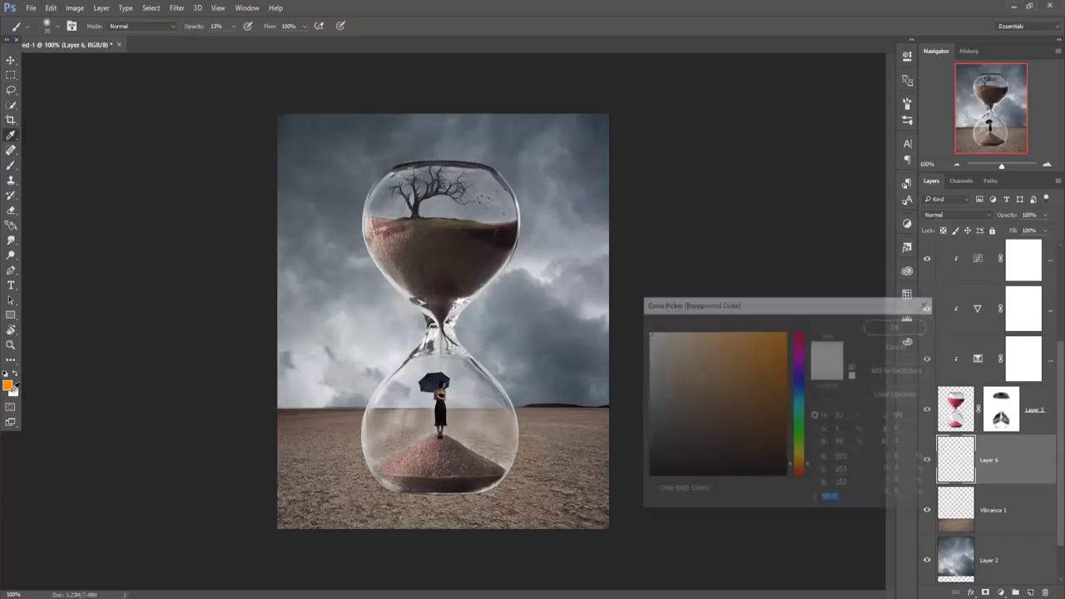
left_click(649, 478)
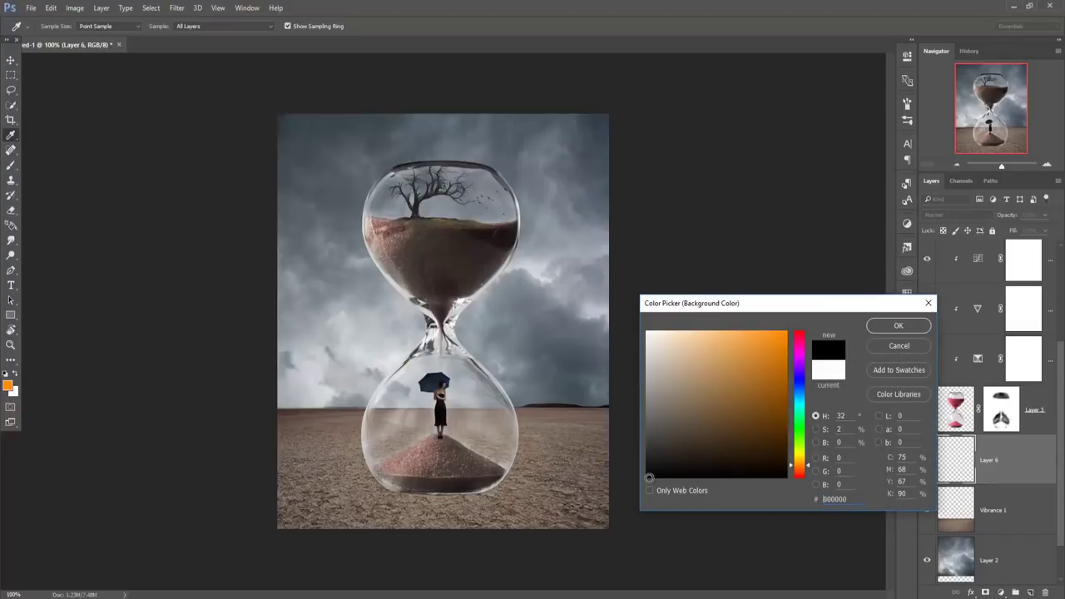
left_click(884, 329)
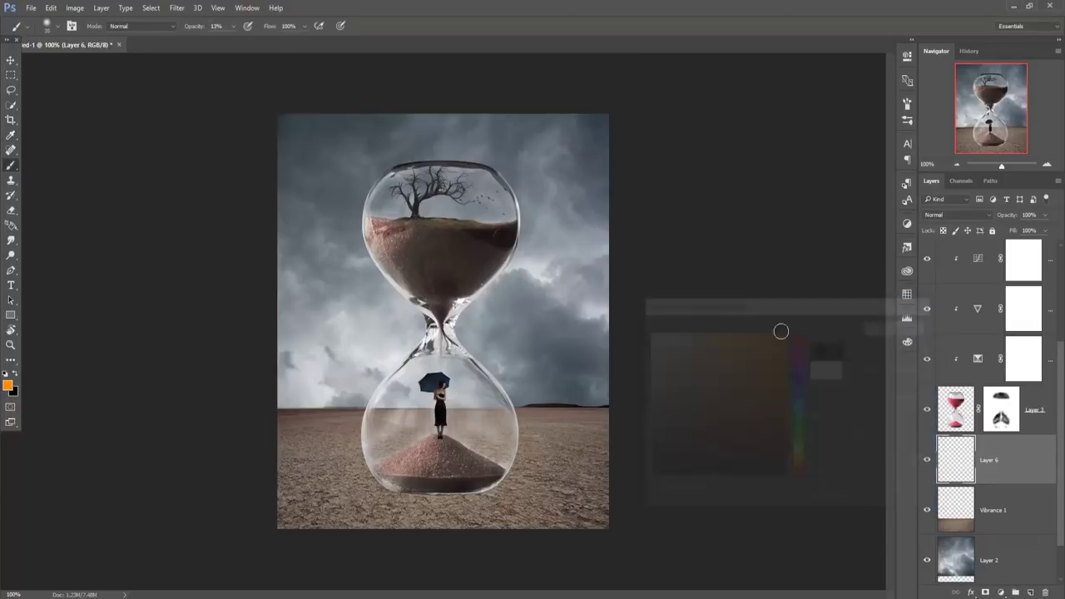
left_click(15, 375)
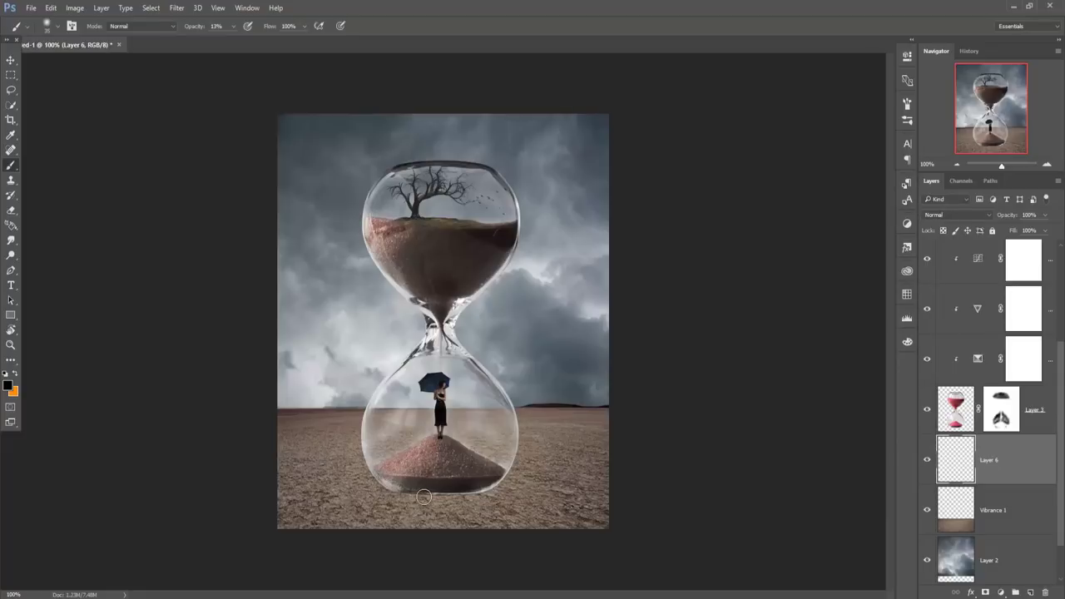
- Paint a soft black blob in the lower bulb with a 200 px brush at 100% opacity
key("bracketright")
key("bracketright")
key("bracketright")
key("bracketright")
key("bracketright")
key("bracketright")
key("bracketright")
key("bracketright")
key("bracketright")
key("bracketleft")
left_click(438, 409)
left_click(233, 27)
left_click_drag(231, 41, 291, 42)
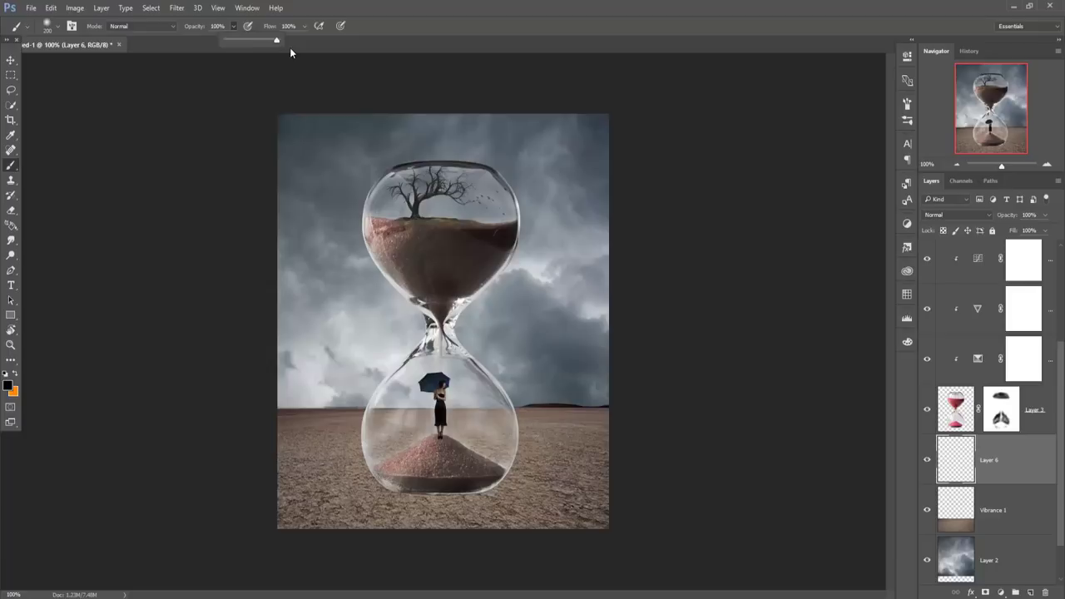
left_click_drag(443, 434, 453, 462)
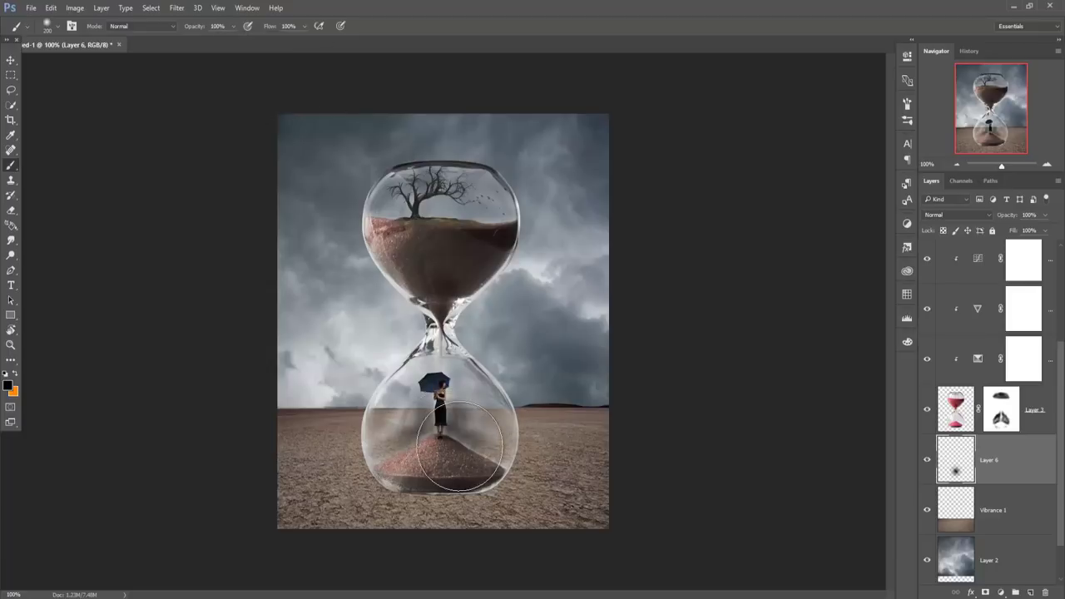
left_click(11, 60)
left_click_drag(448, 422, 448, 441)
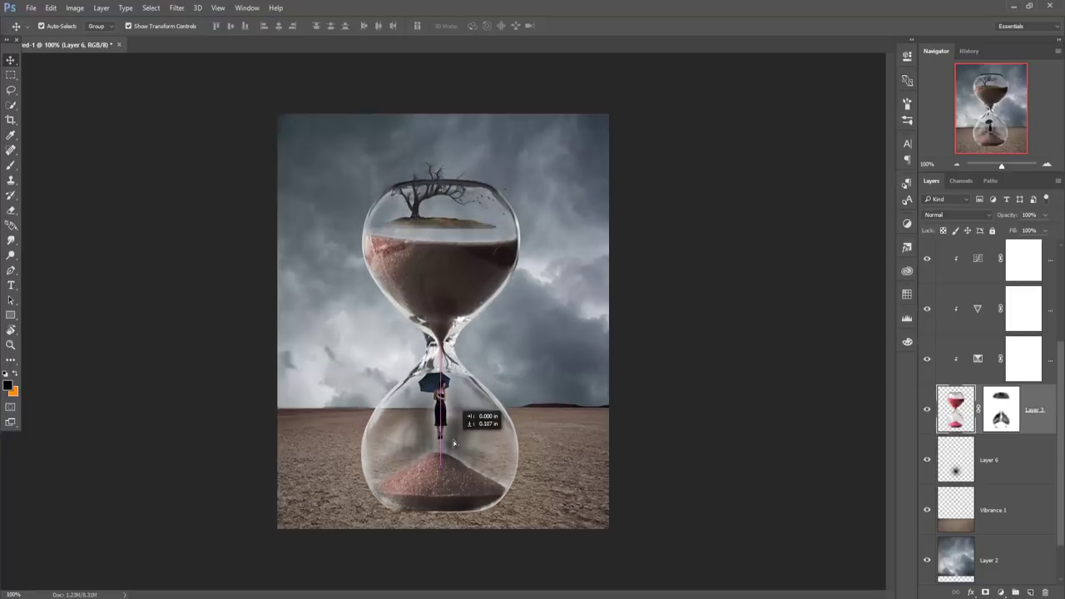
- Undo the stray move, nudge Layer 6's blob down and stretch it wide
key("ctrl+z")
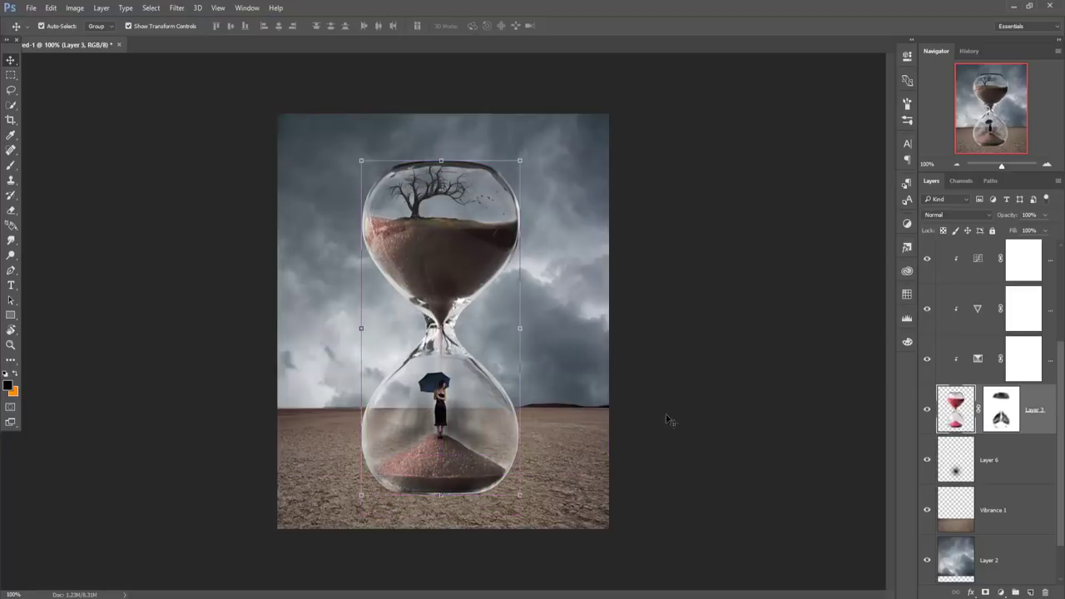
left_click(1010, 462)
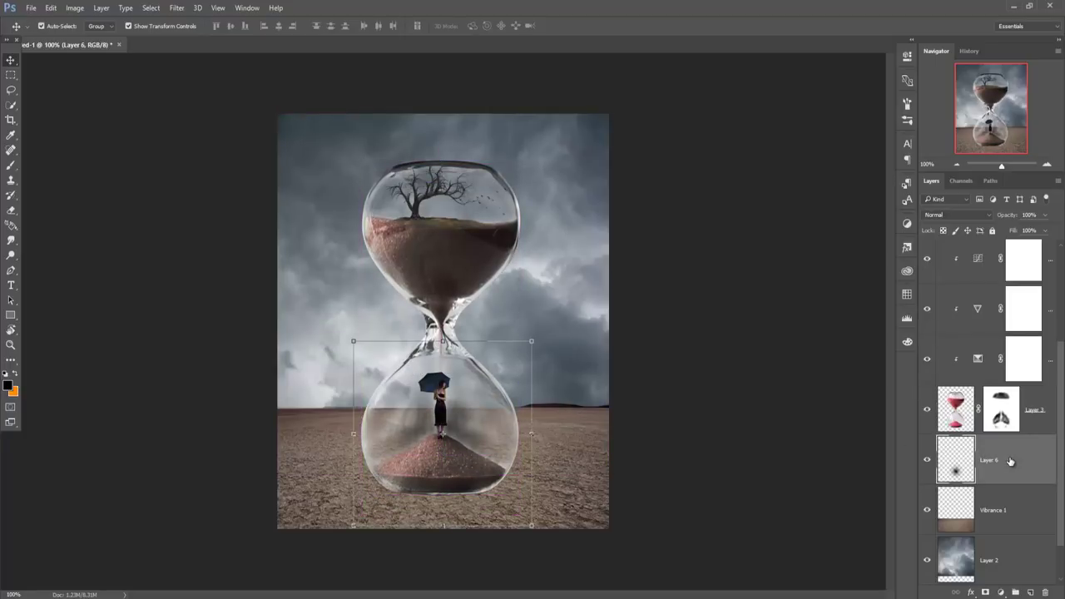
key("Down")
key("Down")
key("Down")
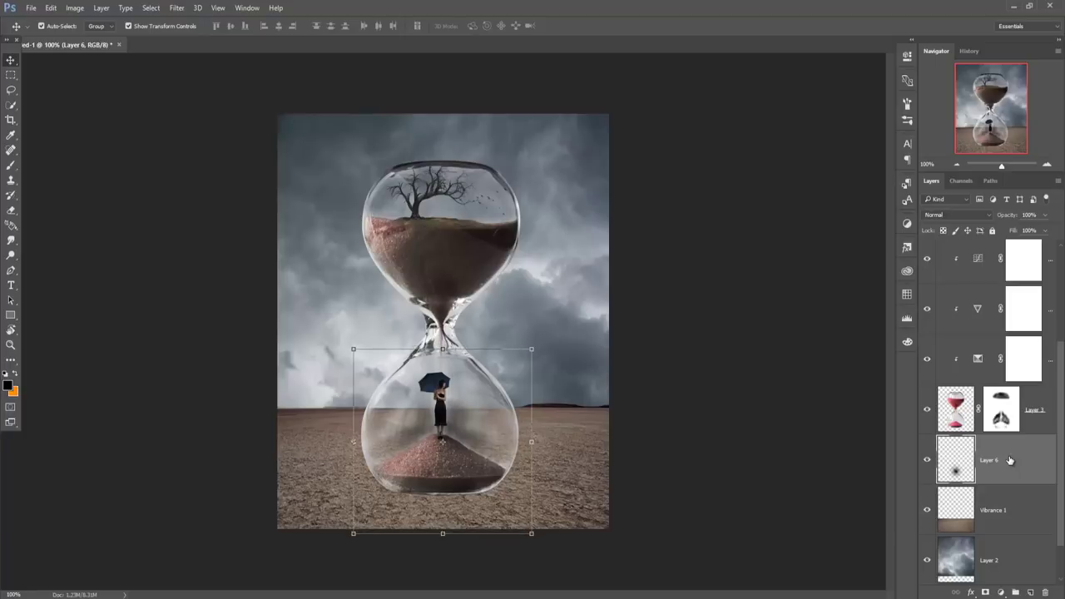
key("Down")
key("Down")
key("Down")
key("Down")
key("Down")
key("Down")
key("Down")
key("Down")
key("Down")
key("Down")
key("Down")
key("Down")
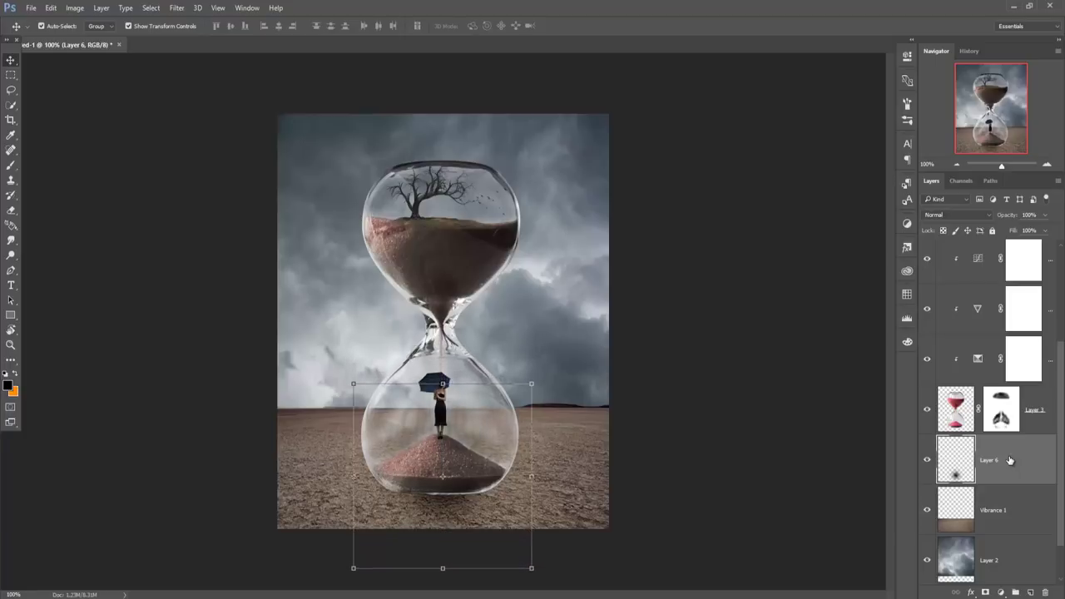
key("Down")
key("Down")
key("Down")
key("Down")
key("Down")
key("Down")
key("Down")
key("Down")
key("Down")
key("Down")
key("Down")
key("Down")
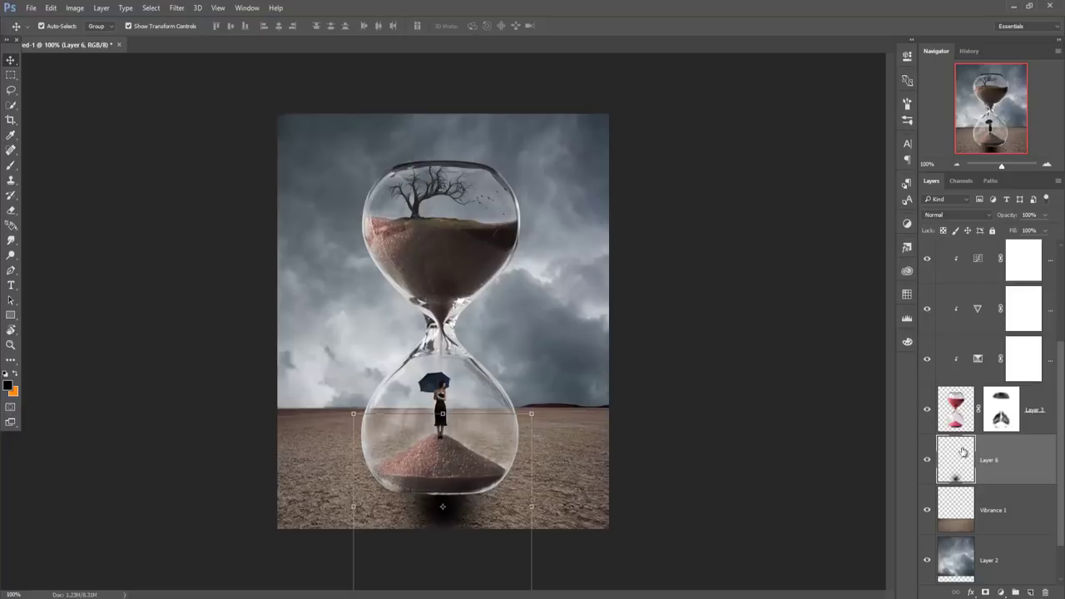
left_click_drag(529, 507, 785, 506)
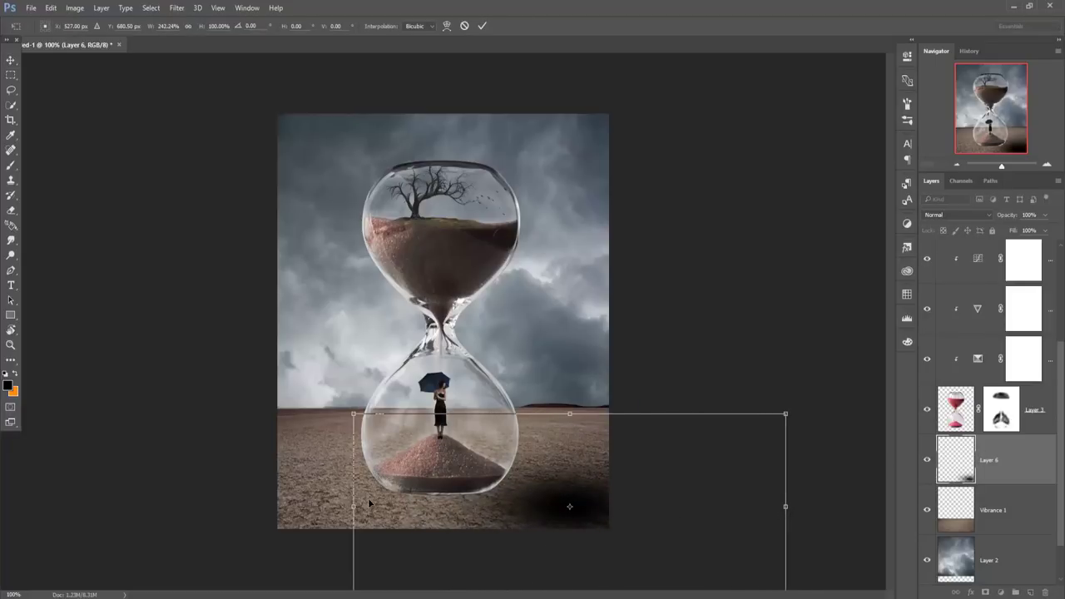
left_click_drag(354, 507, 99, 507)
left_click_drag(474, 513, 474, 507)
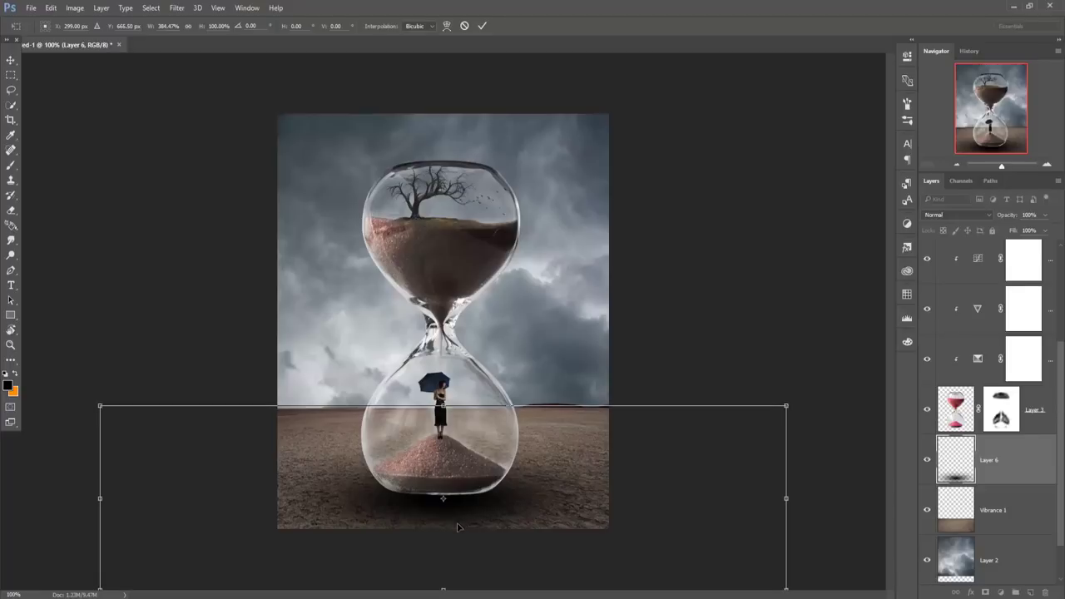
- Widen and flatten the shadow further and centre it under the hourglass base
key("ctrl+minus")
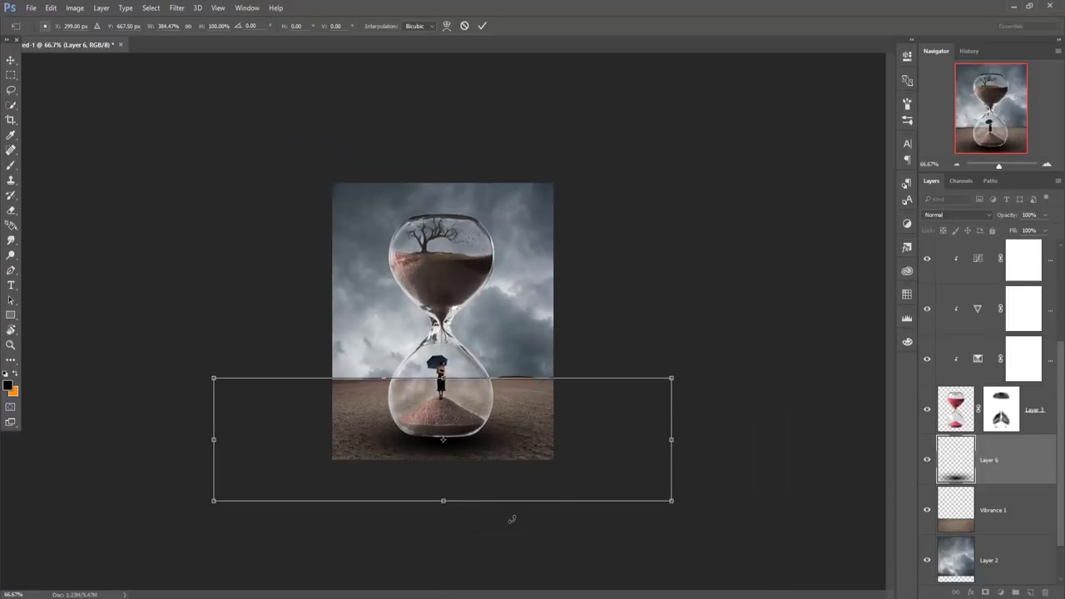
left_click_drag(448, 504, 436, 544)
left_click_drag(467, 455, 463, 444)
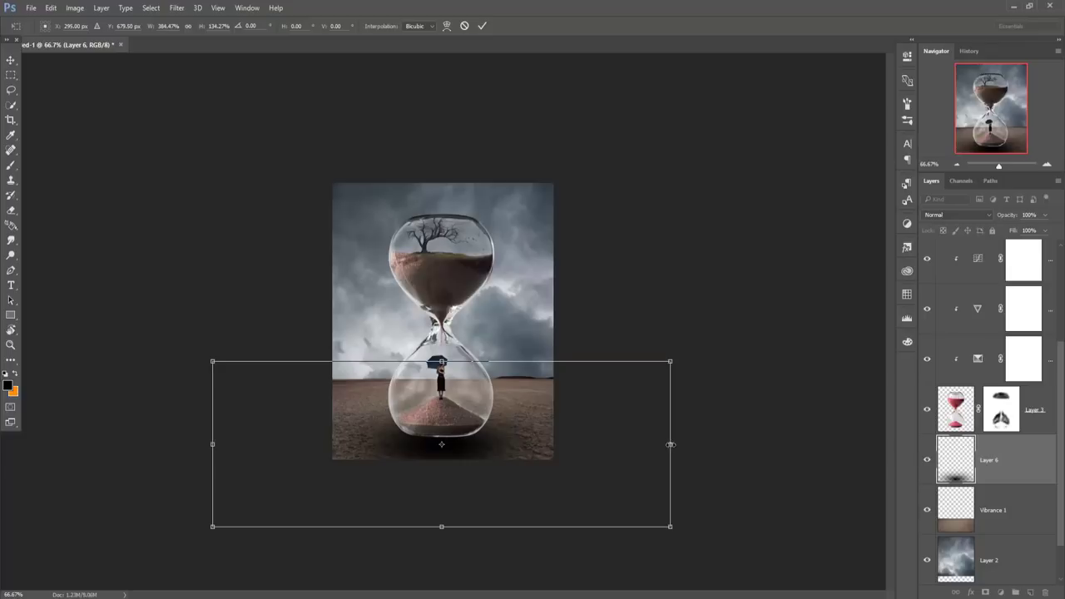
left_click_drag(671, 444, 754, 444)
left_click_drag(212, 445, 138, 447)
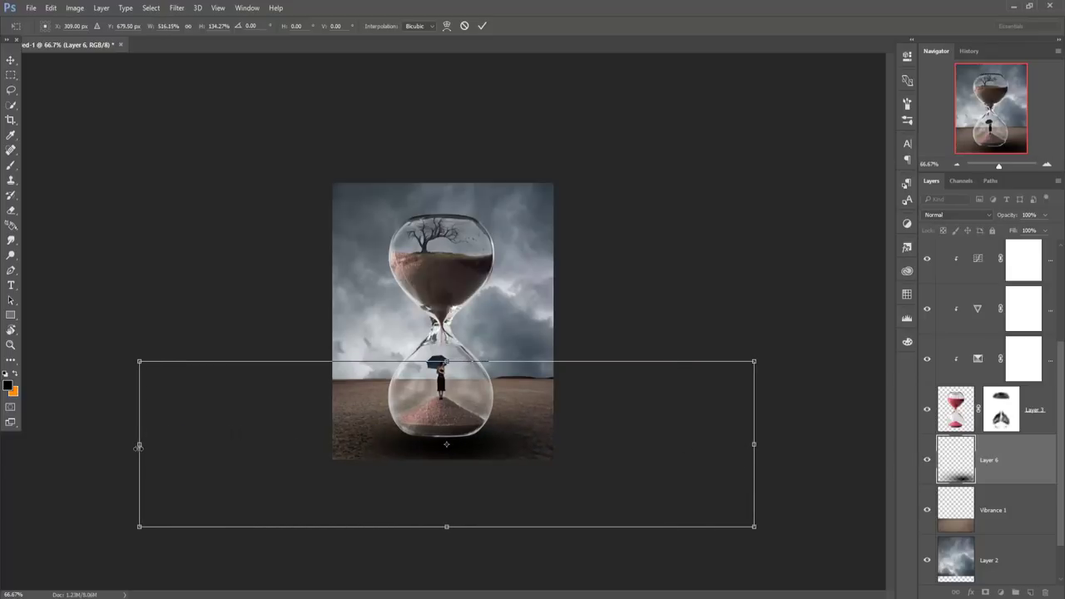
left_click_drag(489, 454, 486, 470)
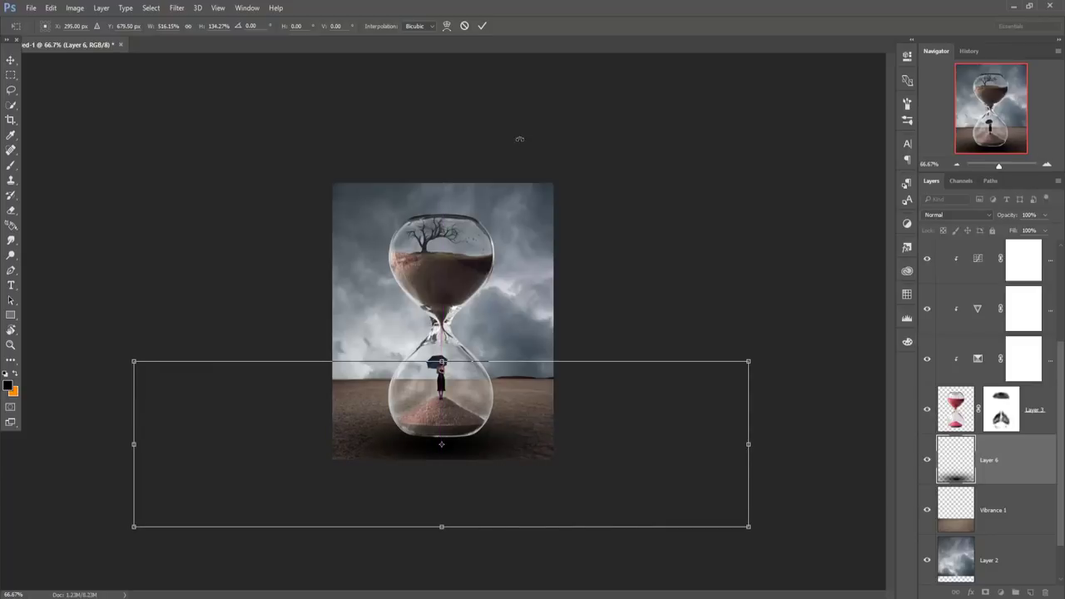
left_click(482, 26)
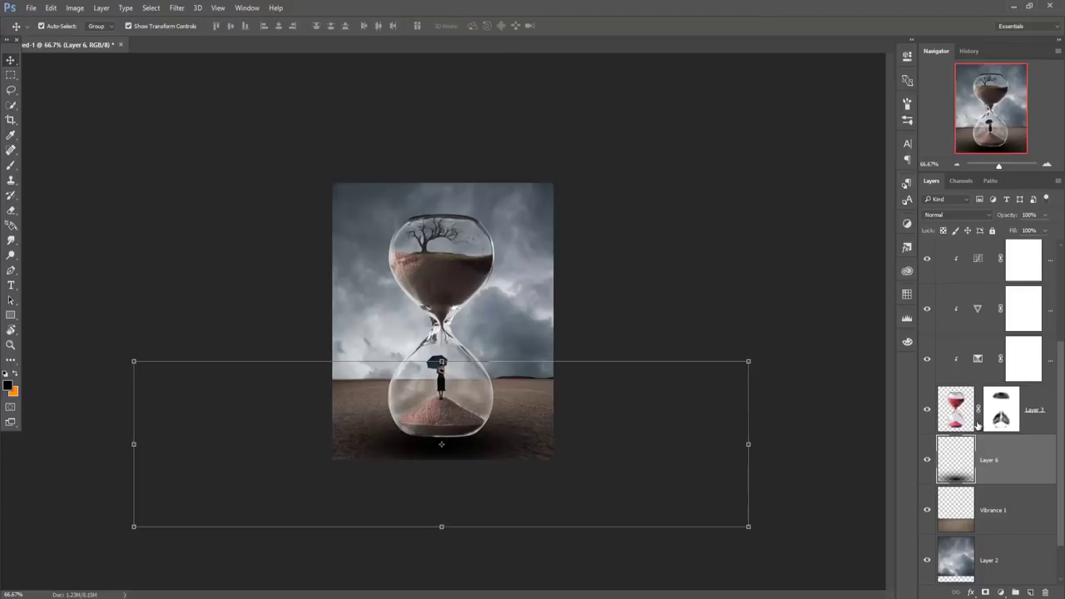
- Add a new layer above the hourglass filled with 50% Gray
left_click(953, 427)
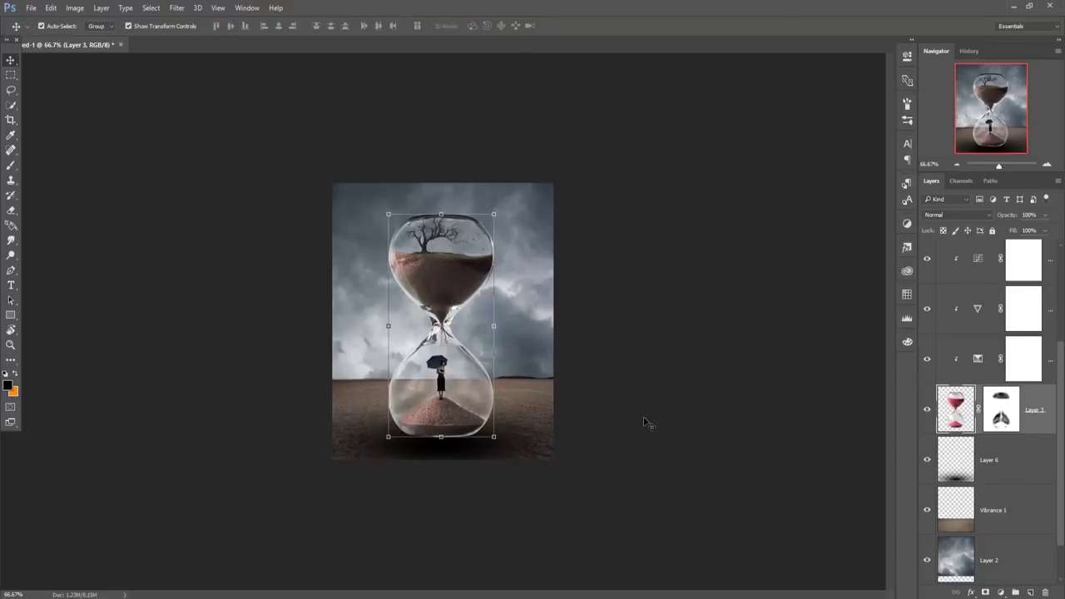
left_click(10, 255)
left_click(63, 268)
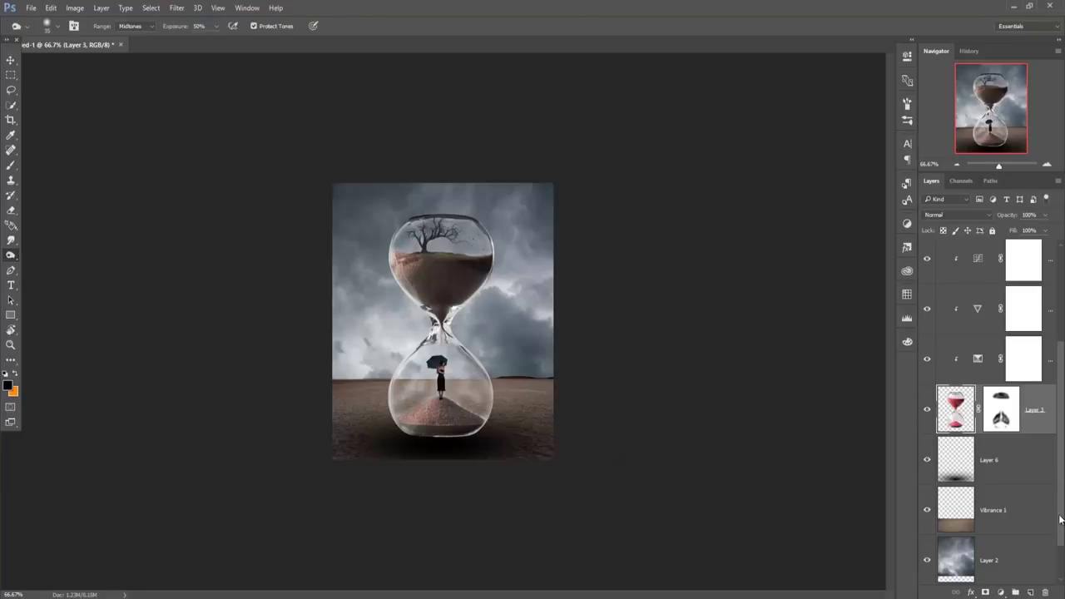
left_click(1030, 593)
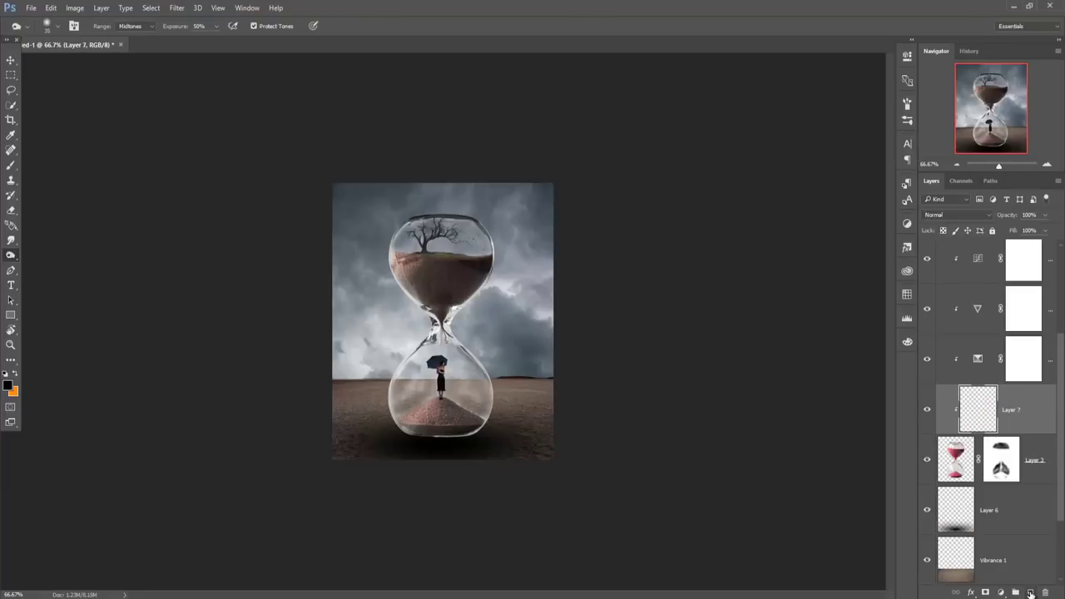
left_click(50, 9)
left_click(52, 172)
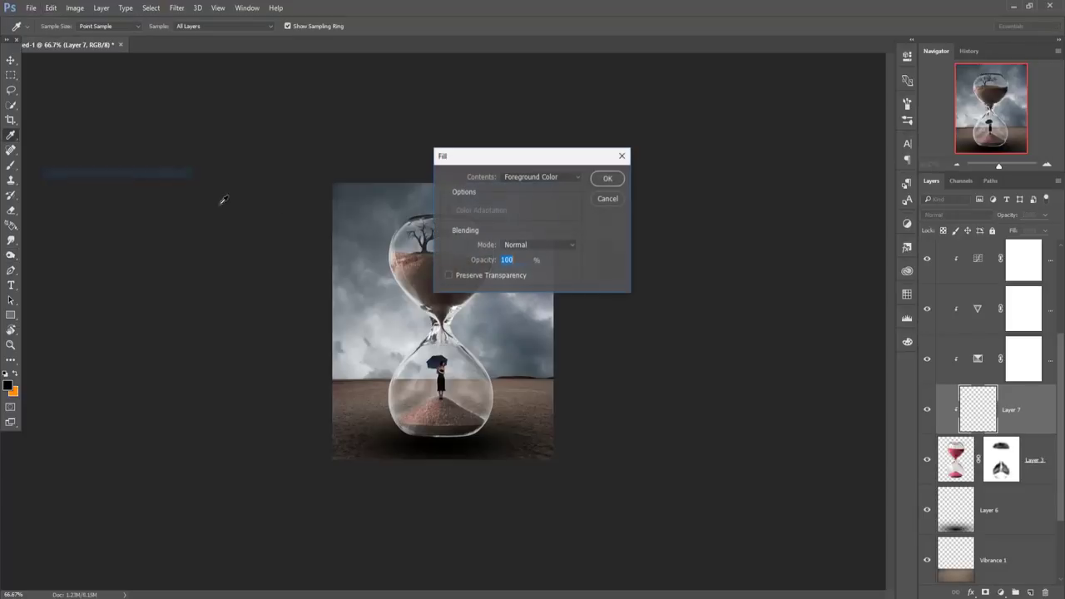
left_click(572, 177)
left_click(517, 260)
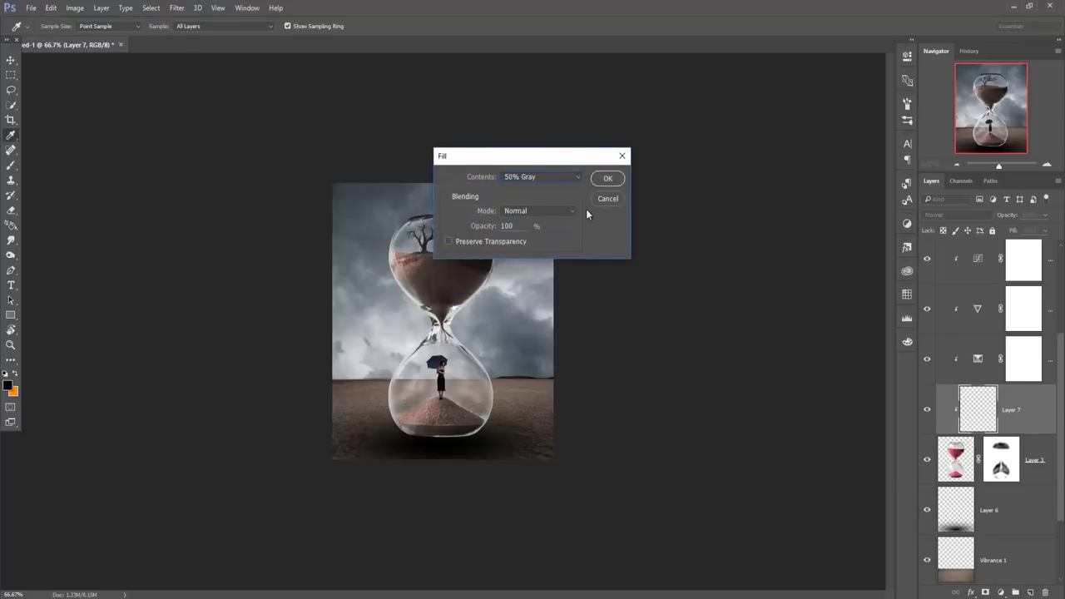
left_click(608, 178)
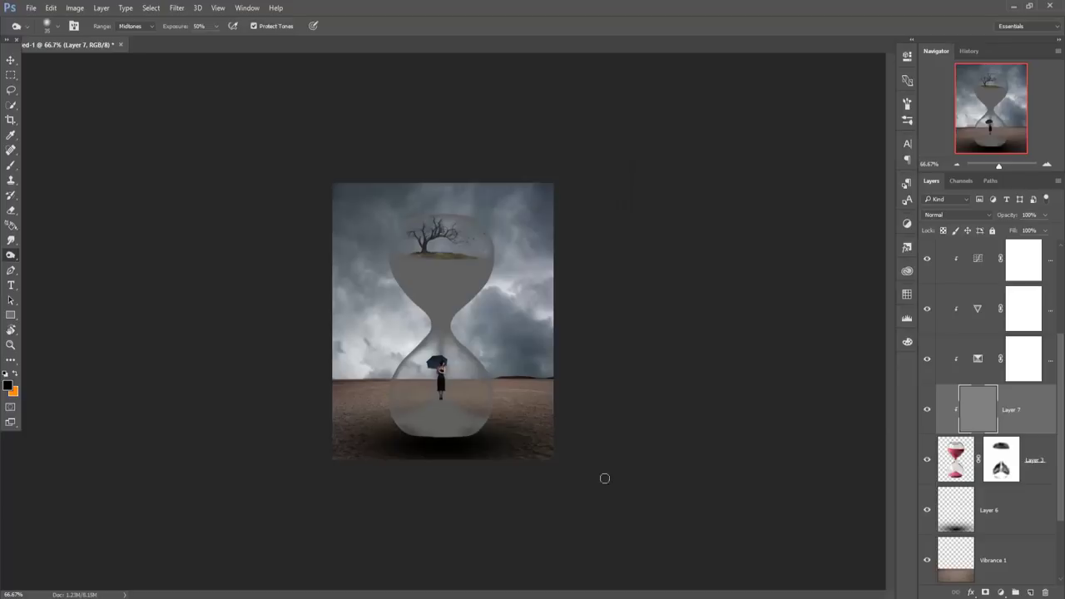
- Set the gray layer's blend mode to Overlay after trying Soft Light
left_click(975, 219)
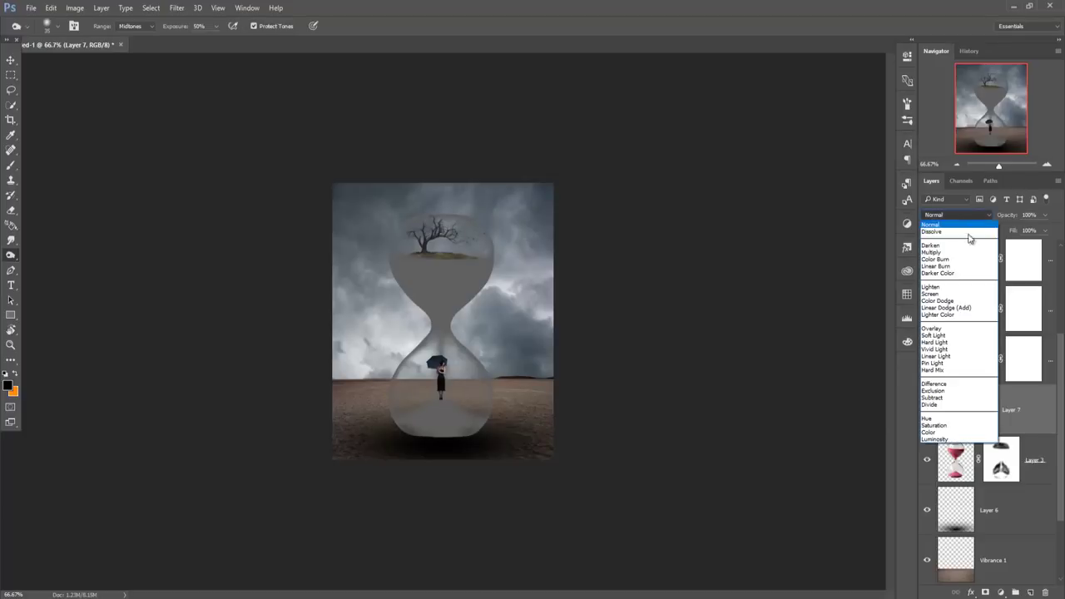
left_click(951, 338)
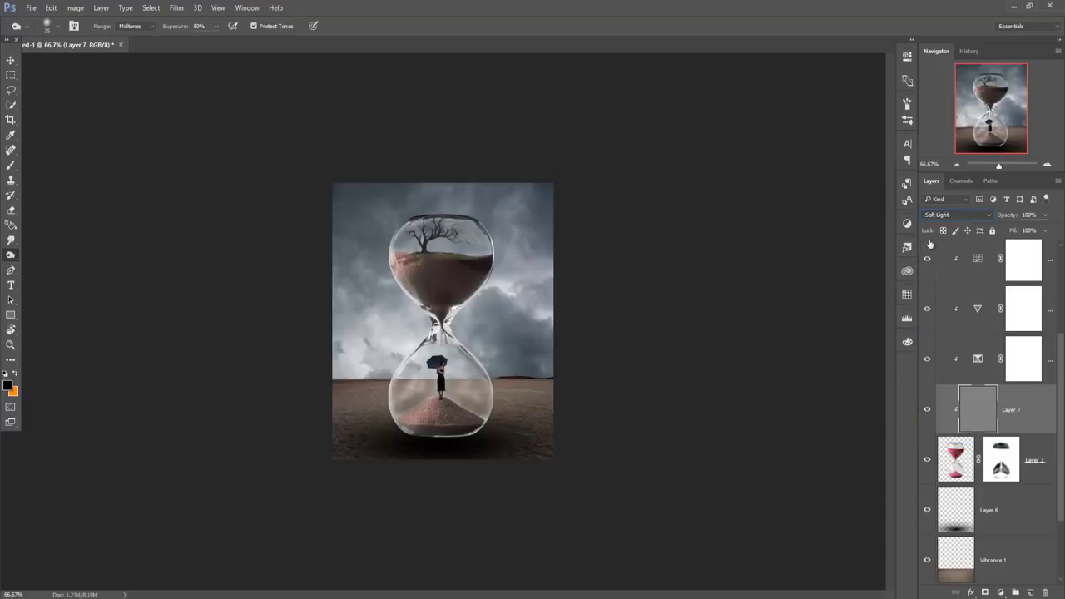
left_click(957, 217)
left_click(925, 333)
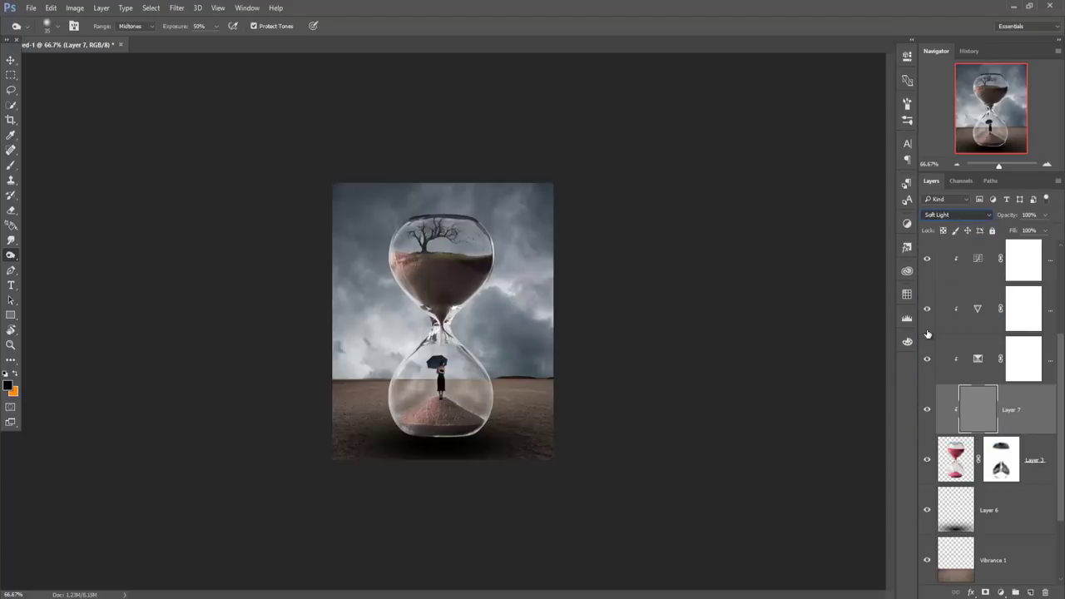
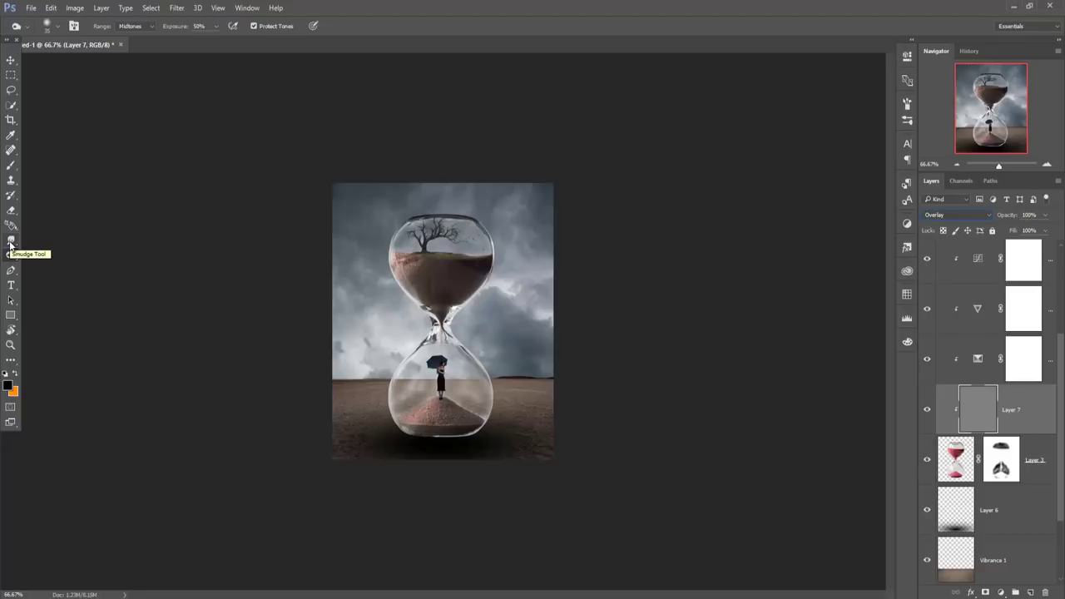
- Compare Layer 7 on and off, keep it above Layer 3, and burn shading under the hourglass base
left_click(927, 411)
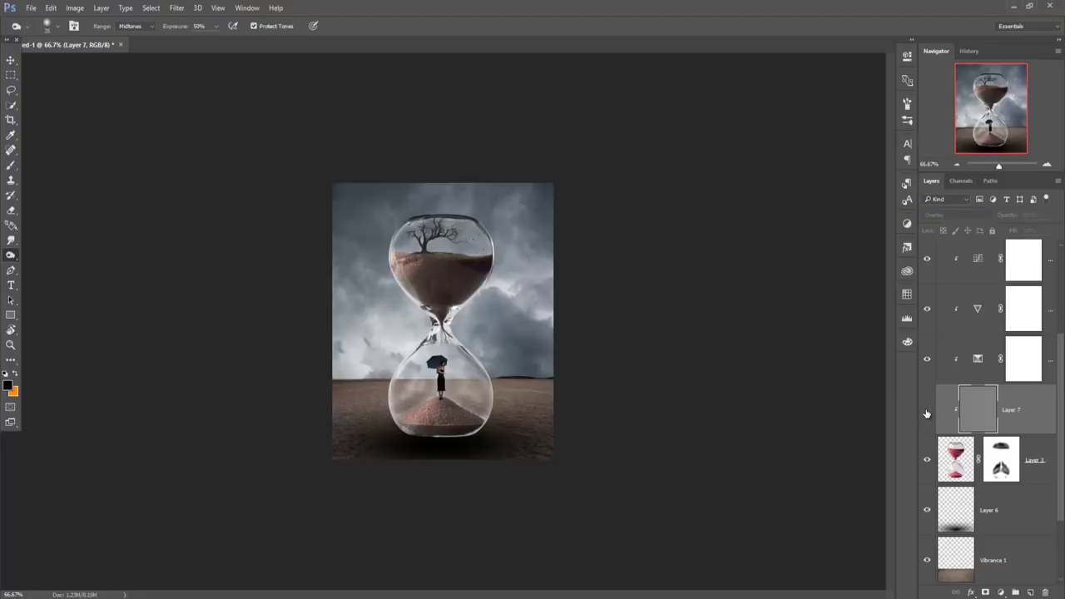
left_click(928, 412)
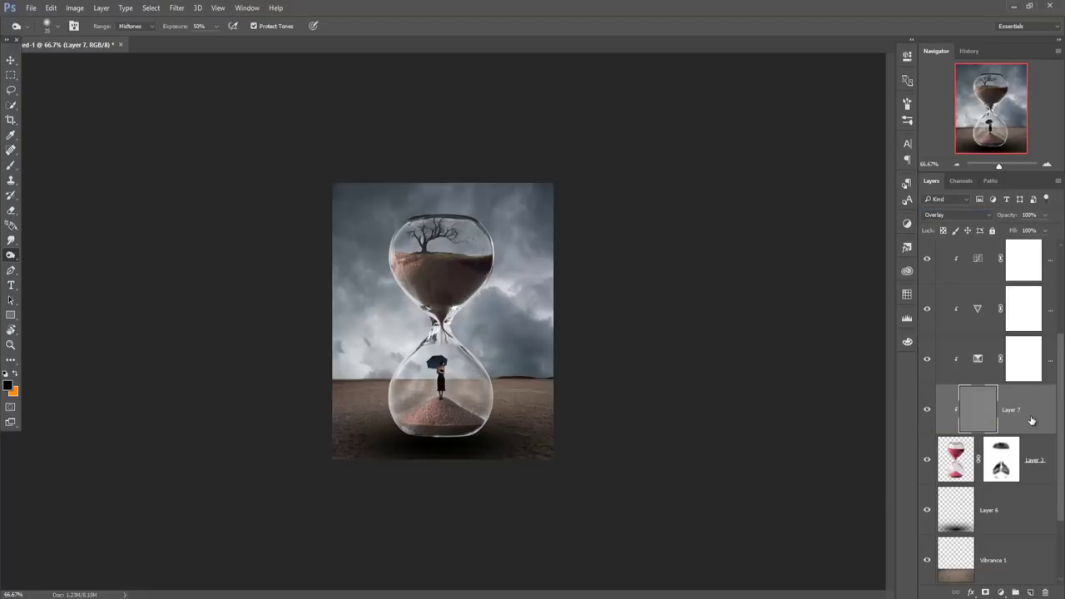
left_click_drag(1031, 420, 1031, 479)
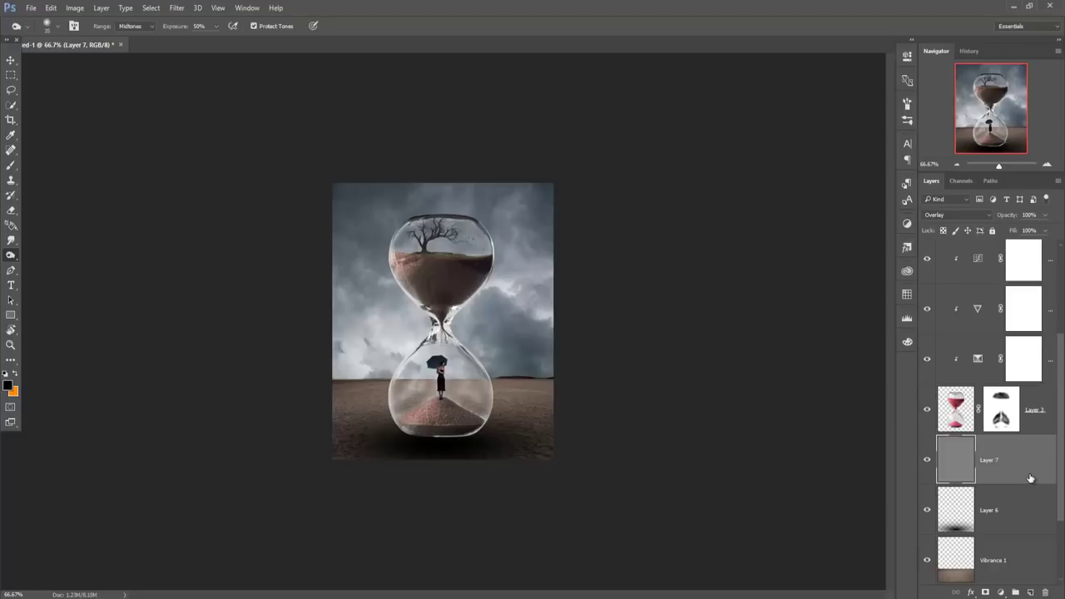
mouse_move(1003, 458)
left_mouse_down()
mouse_move(1007, 478)
mouse_move(1004, 400)
left_mouse_up()
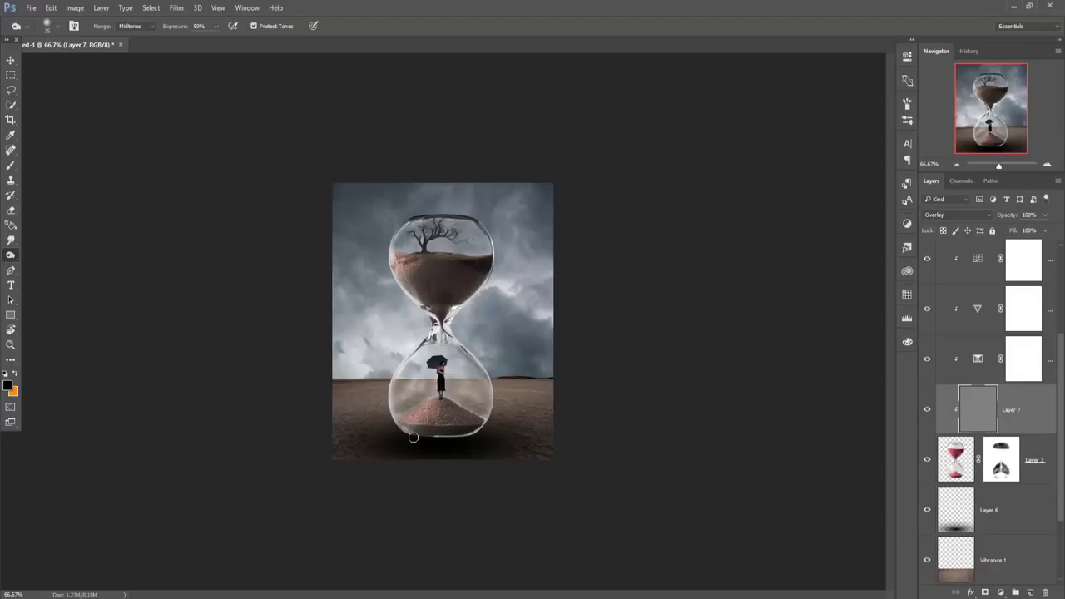
key("bracketright")
key("bracketright")
key("bracketright")
mouse_move(468, 445)
left_mouse_down()
mouse_move(471, 428)
mouse_move(400, 432)
mouse_move(441, 442)
mouse_move(399, 438)
mouse_move(454, 435)
left_mouse_up()
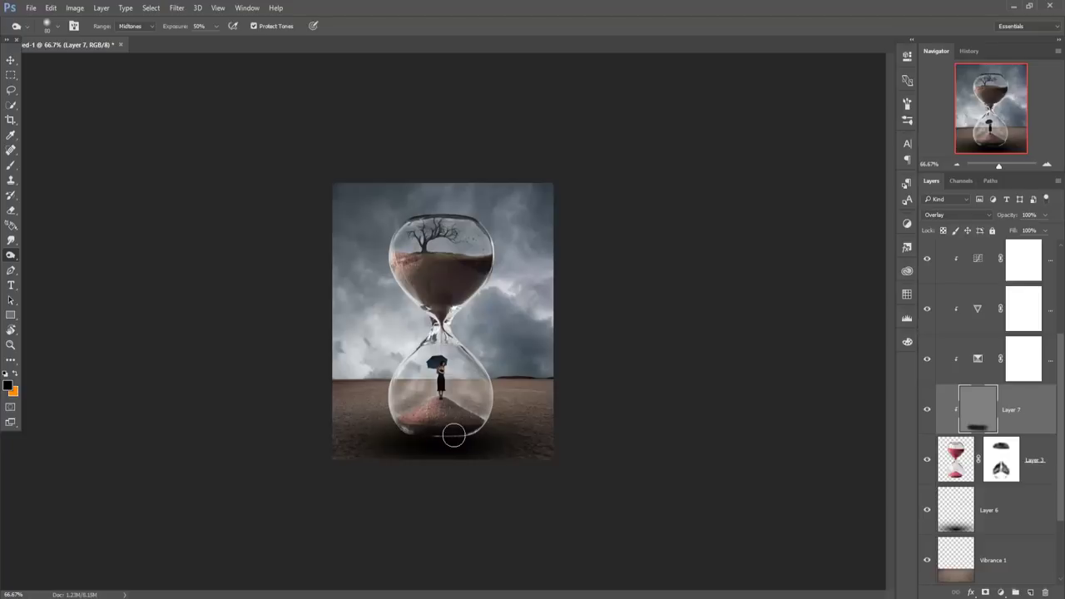
- Dodge Layer 3's mask along the hourglass base at 5% exposure, then brighten the bottom rim on its image
left_click(1001, 476)
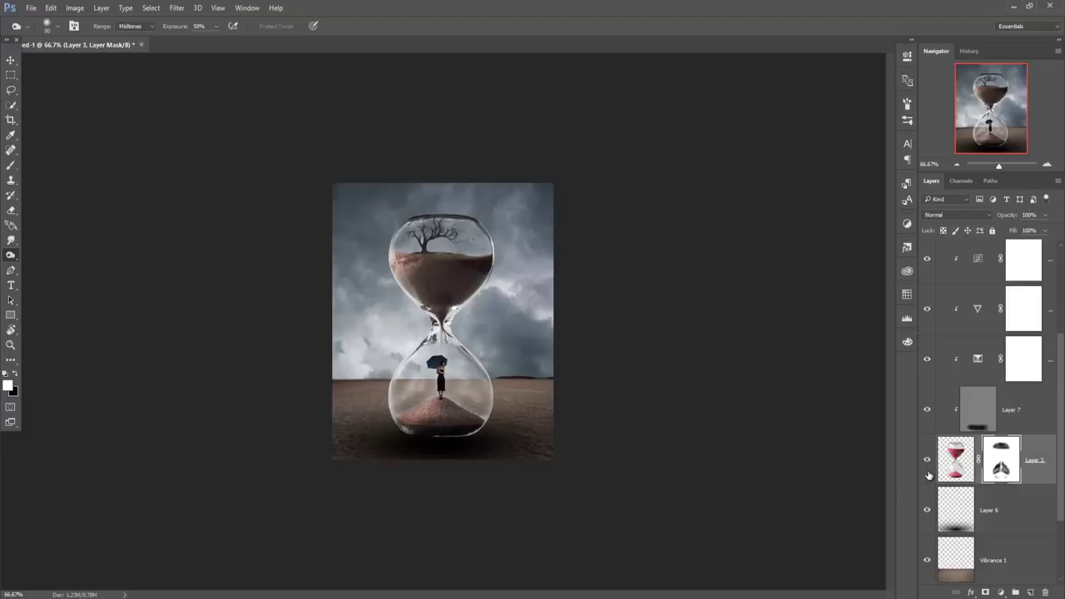
left_click(16, 376)
left_click_drag(193, 43, 190, 43)
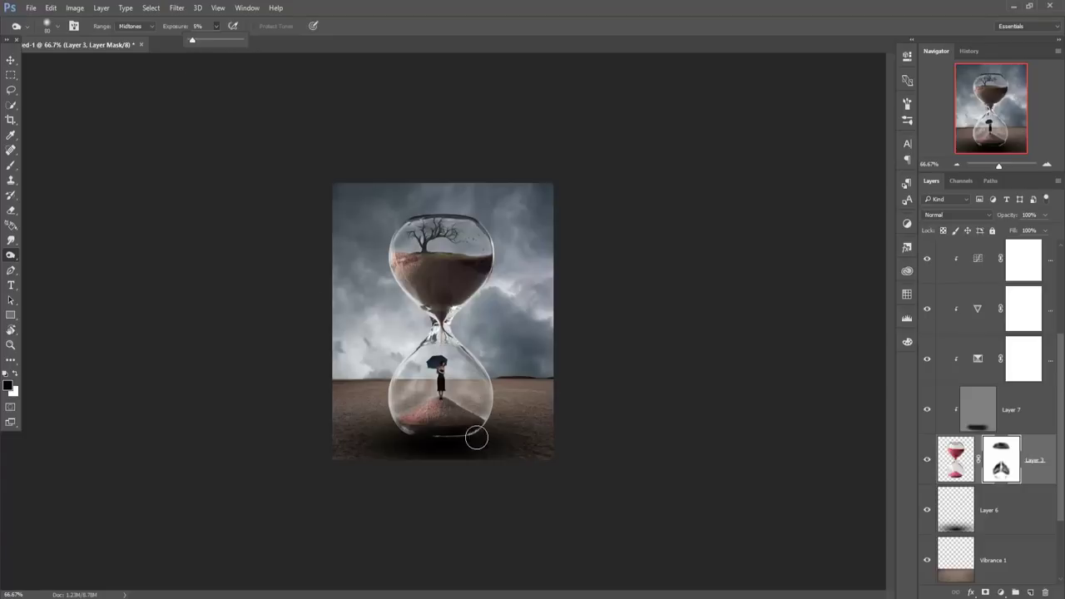
mouse_move(459, 439)
left_mouse_down()
mouse_move(452, 435)
mouse_move(511, 428)
mouse_move(399, 435)
mouse_move(502, 439)
left_mouse_up()
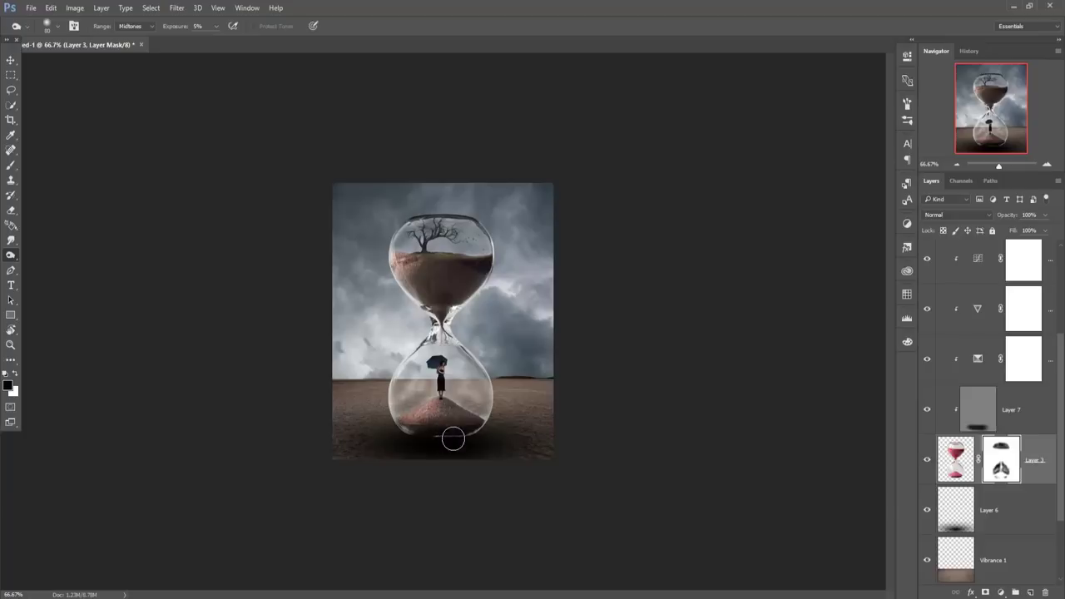
left_click_drag(452, 439, 449, 431)
left_click(943, 474)
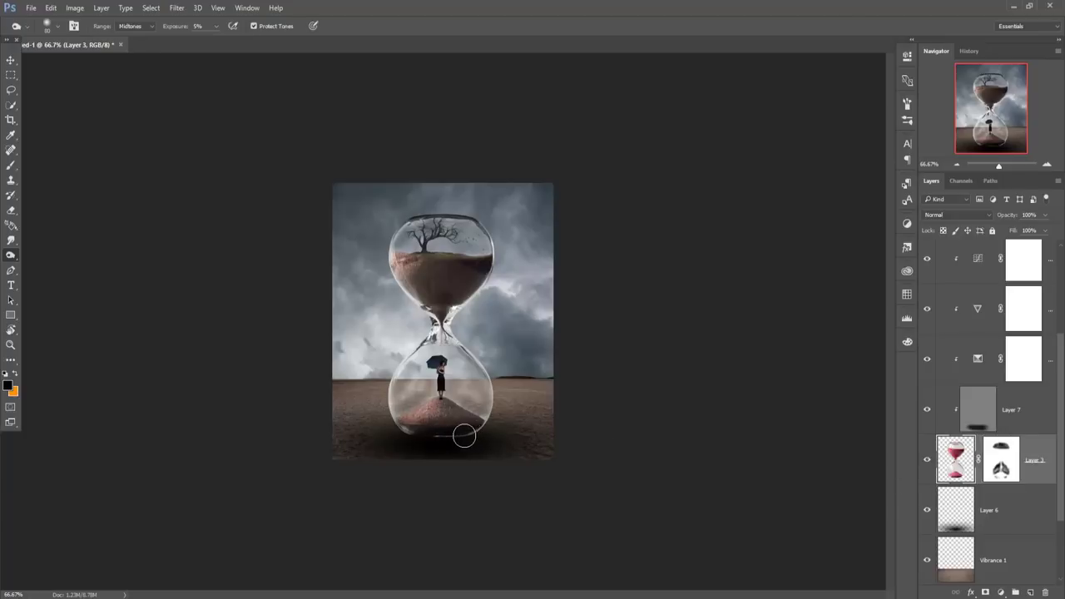
mouse_move(453, 438)
left_mouse_down()
mouse_move(442, 445)
mouse_move(455, 441)
mouse_move(444, 430)
mouse_move(489, 438)
mouse_move(459, 433)
left_mouse_up()
- Select Layer 7 and dodge the lower sand pile
left_click(11, 60)
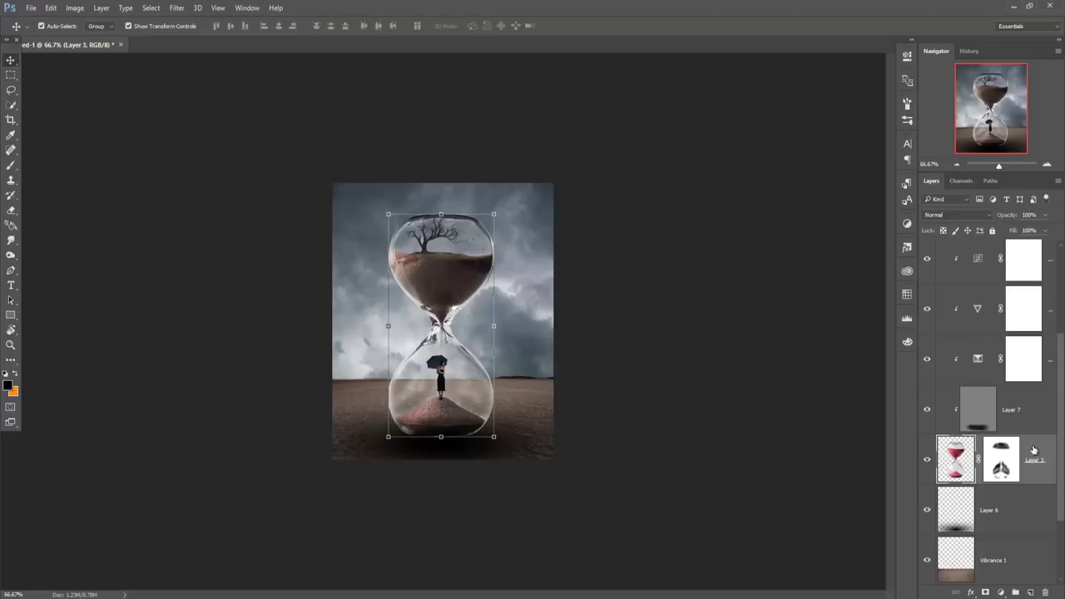
left_click(979, 416)
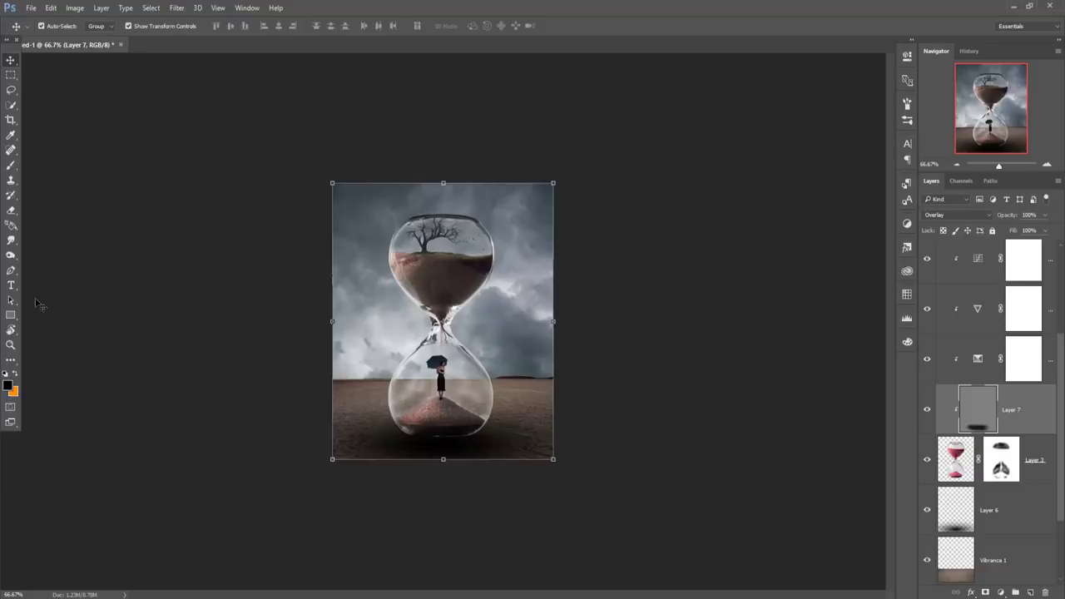
left_click(11, 255)
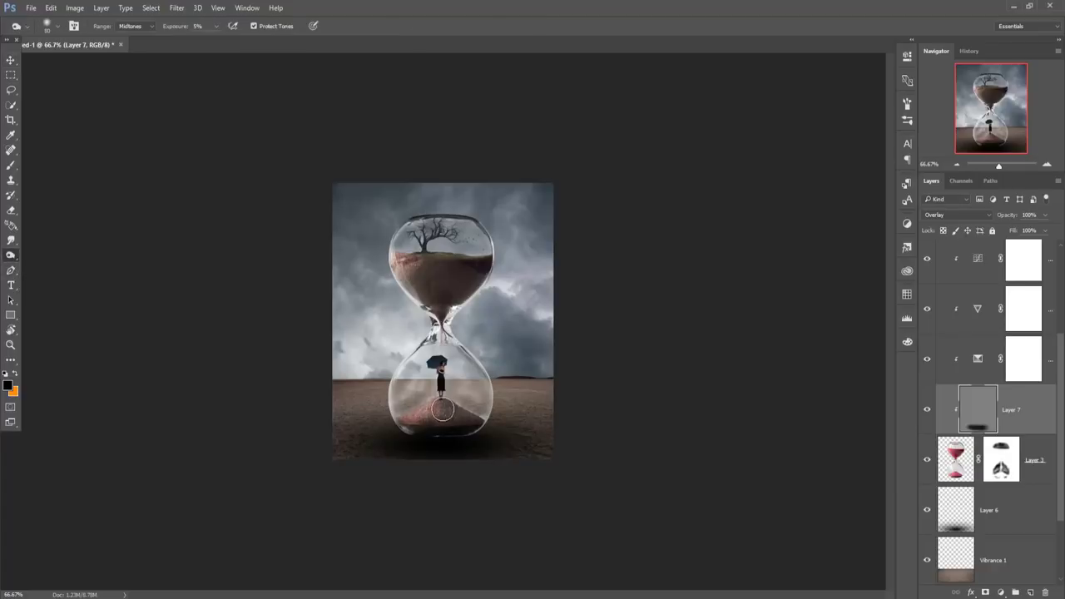
left_click_drag(432, 413, 428, 411)
- At 31% exposure, brush the lower sand, the upper sand's left edge, and the hourglass neck
left_click(216, 28)
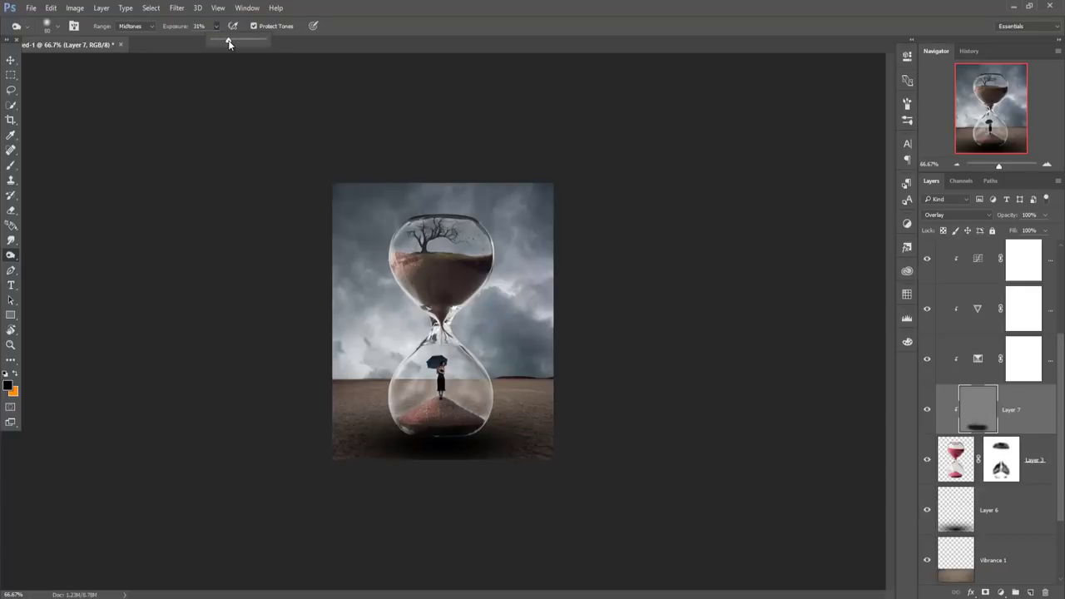
left_click(440, 410)
left_click_drag(431, 409, 439, 420)
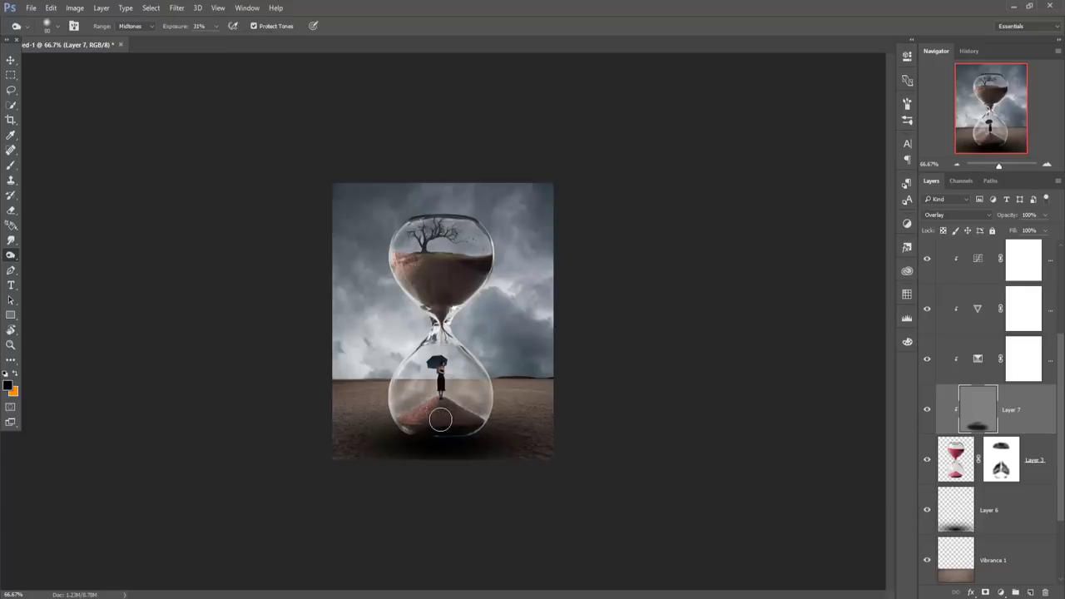
left_click_drag(417, 269, 471, 270)
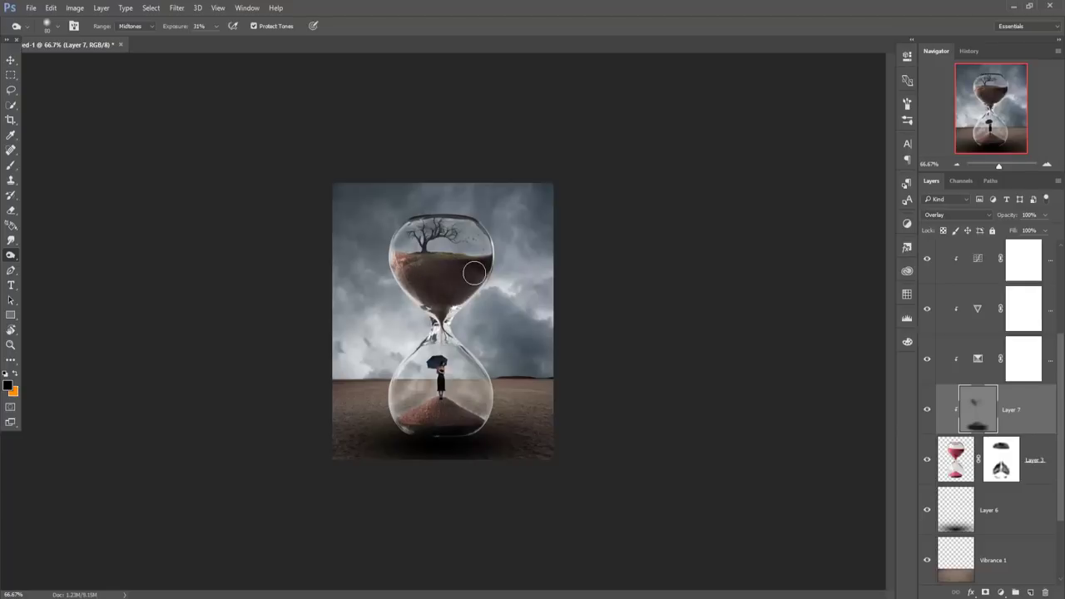
left_click_drag(437, 314, 463, 289)
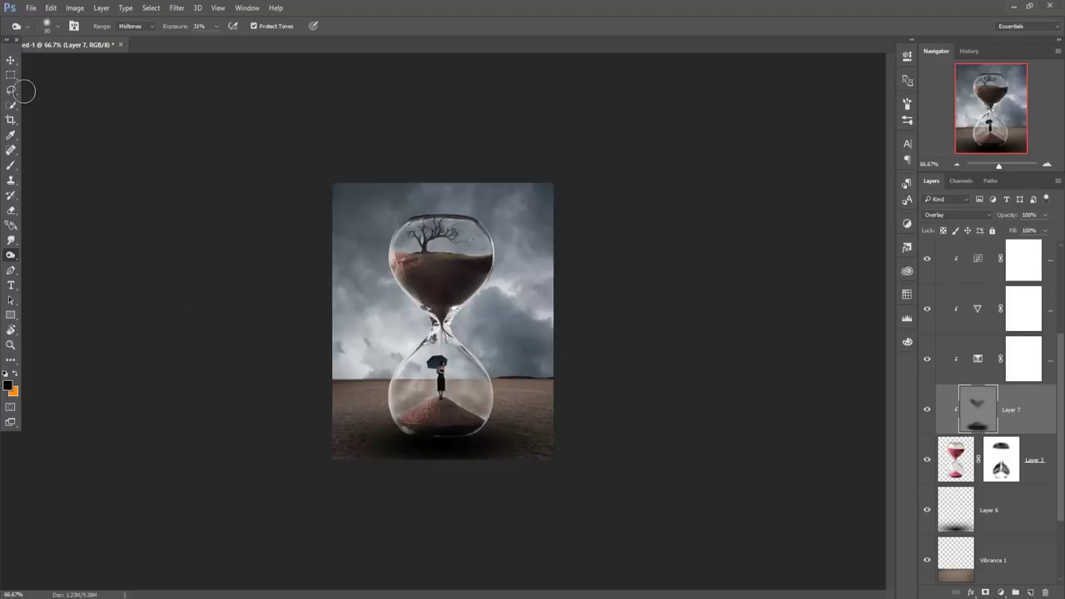
left_click(10, 61)
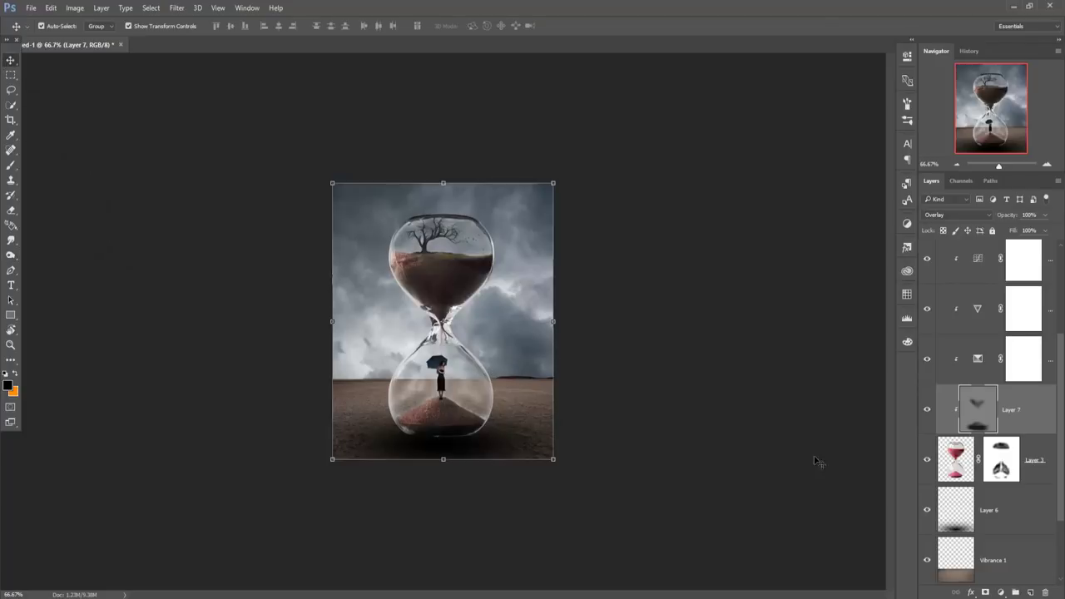
- Add Layer 8 above Vibrance 1 with a #393939 brush at 10% opacity
left_click(1001, 562)
left_click(1030, 592)
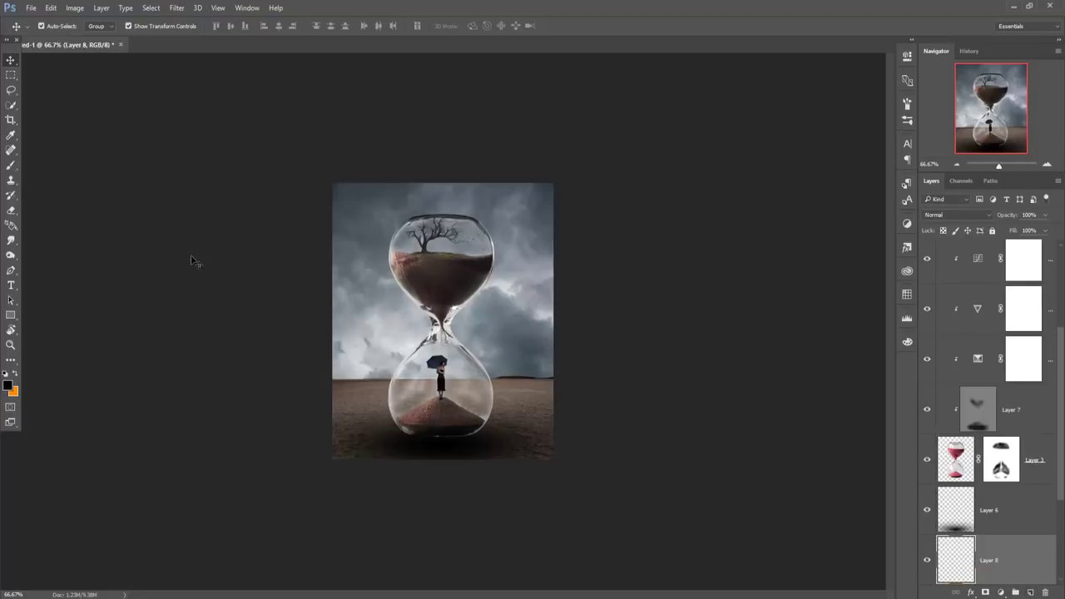
left_click(11, 167)
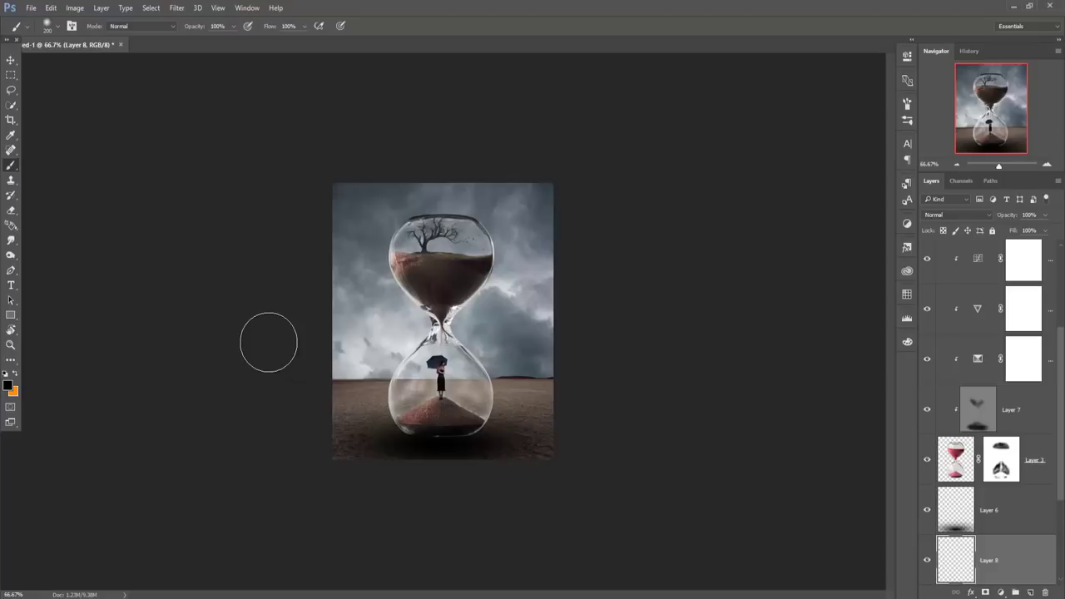
left_click(10, 386)
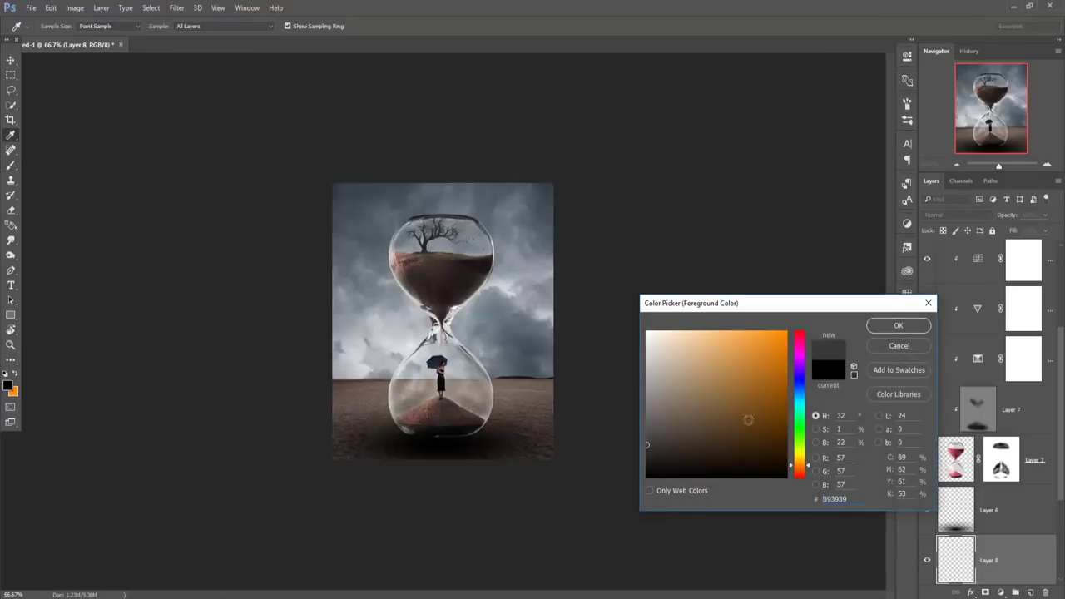
left_click(892, 325)
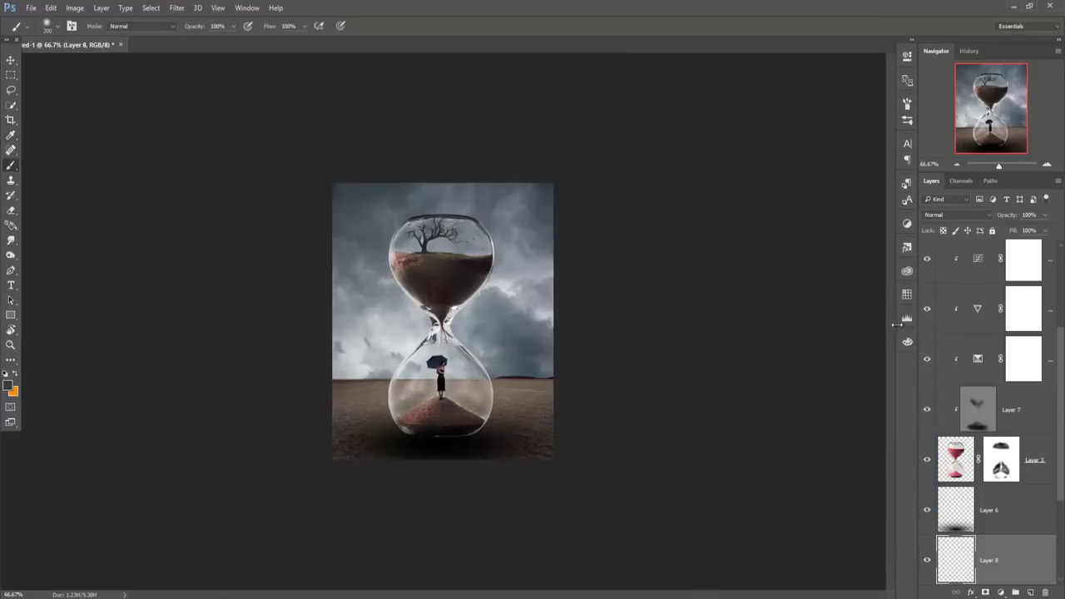
left_click(233, 26)
left_click_drag(232, 40, 230, 43)
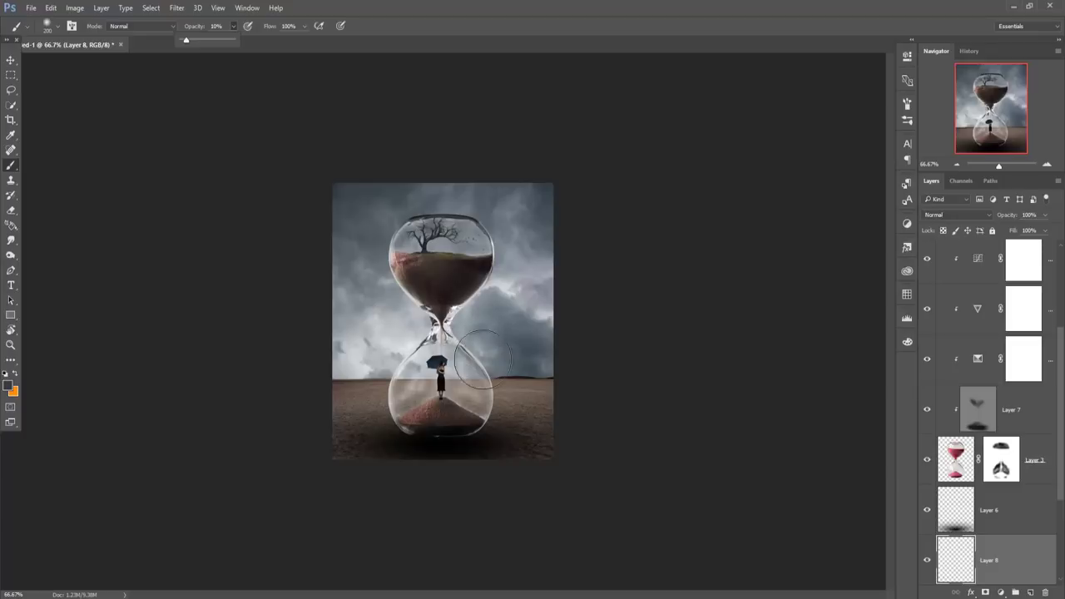
- Paint soft dark grey over the horizon sky, the top-left sky and the lower-left horizon
mouse_move(433, 350)
left_mouse_down()
mouse_move(409, 363)
mouse_move(600, 294)
left_mouse_up()
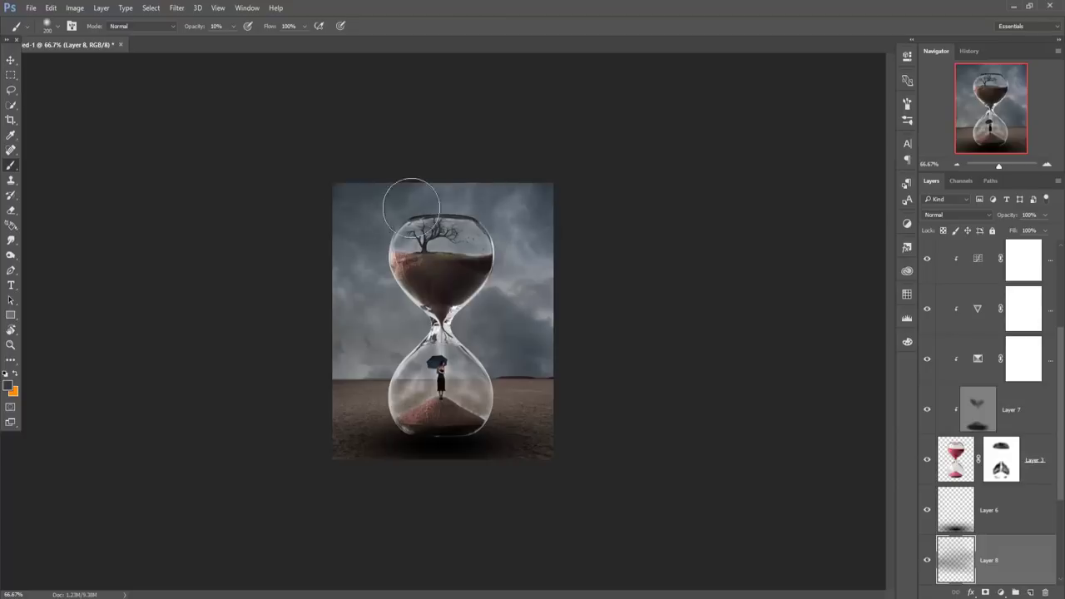
left_click_drag(405, 198, 336, 197)
left_click_drag(255, 330, 579, 371)
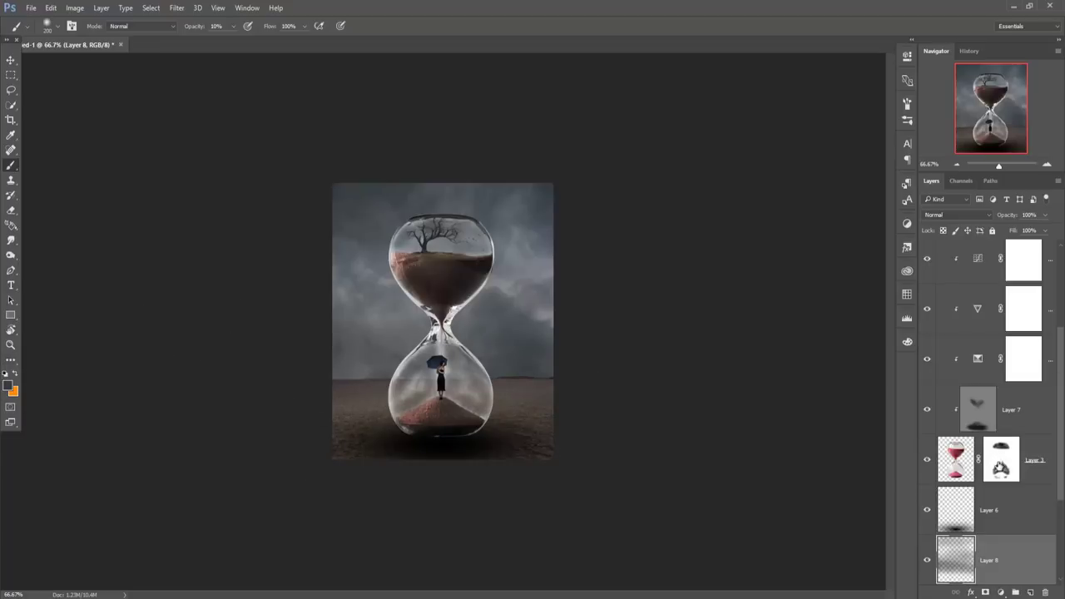
left_click(1001, 460)
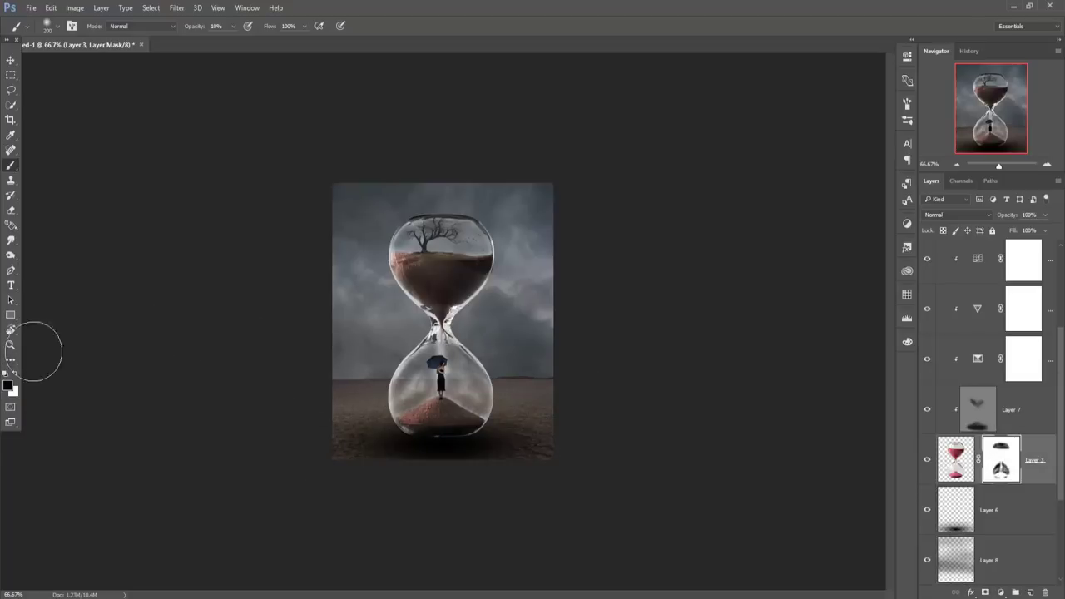
- Paint Layer 3's mask with an 8%-opacity, size-90 brush around the lower bulb and neck
left_click(232, 26)
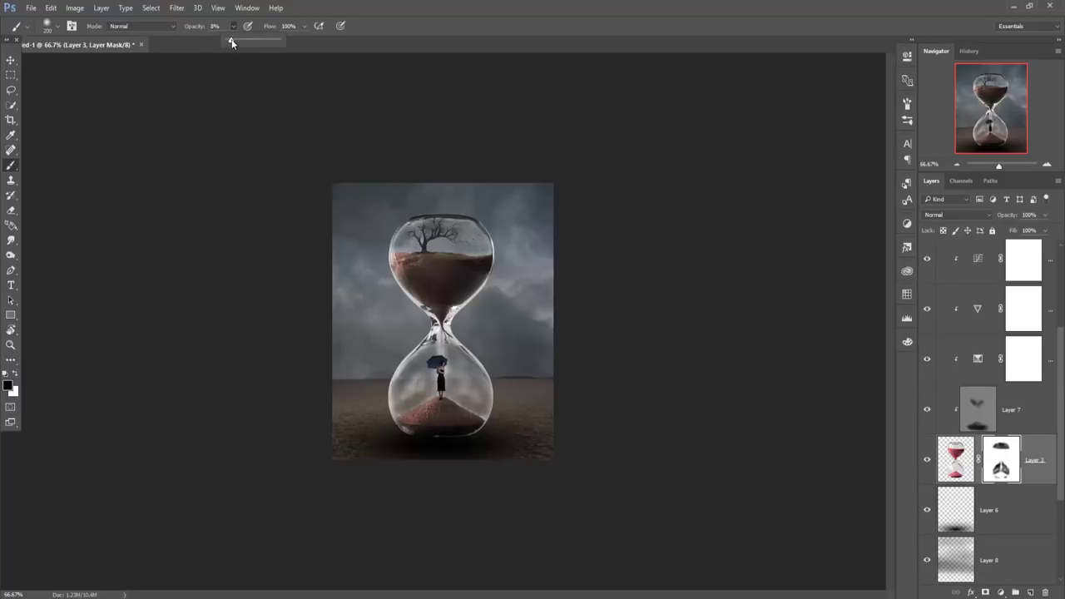
left_click(410, 374)
key("bracketleft")
key("bracketleft")
key("bracketleft")
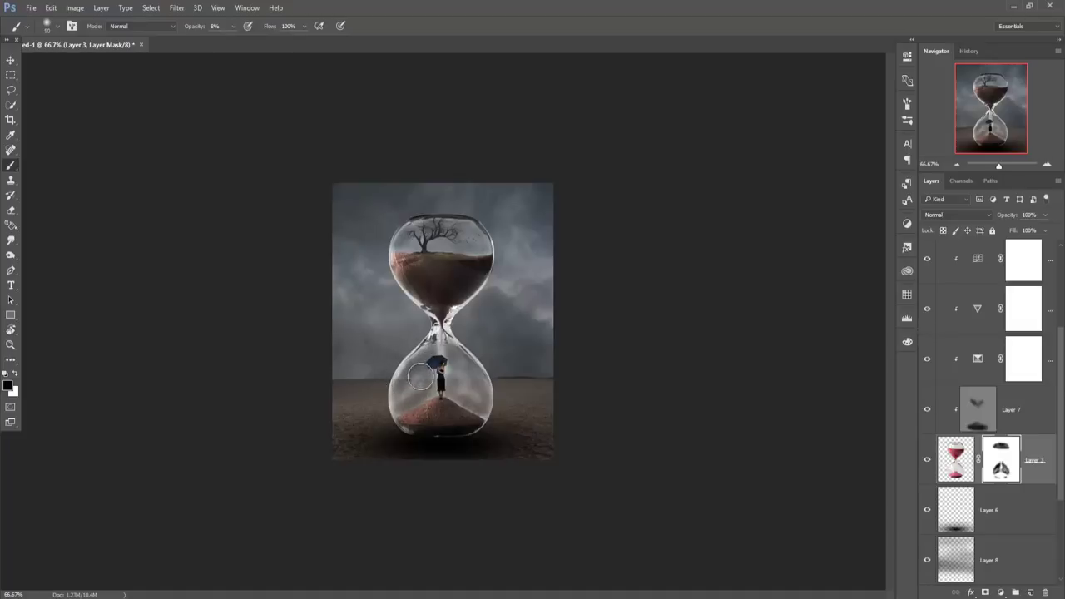
mouse_move(421, 377)
left_mouse_down()
mouse_move(414, 408)
mouse_move(439, 388)
mouse_move(436, 342)
mouse_move(474, 396)
mouse_move(452, 416)
left_mouse_up()
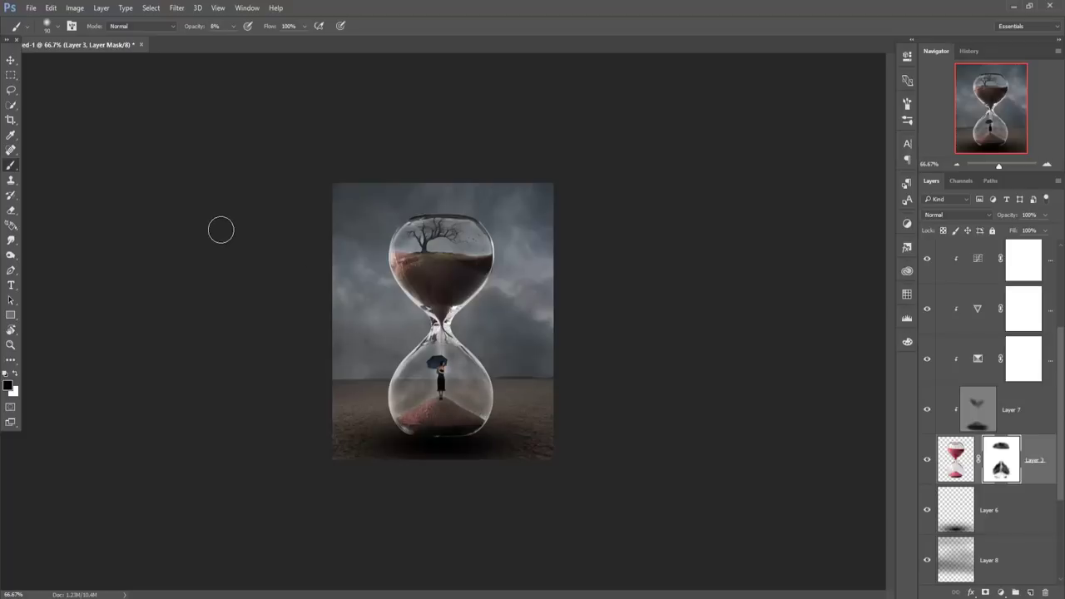
left_click_drag(449, 311, 450, 323)
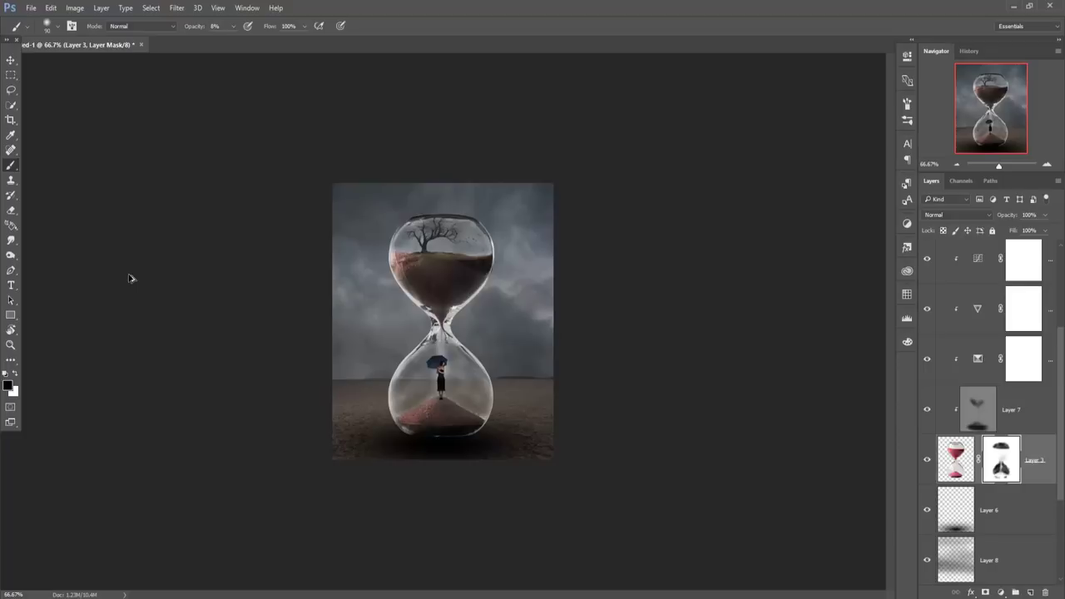
left_click(10, 61)
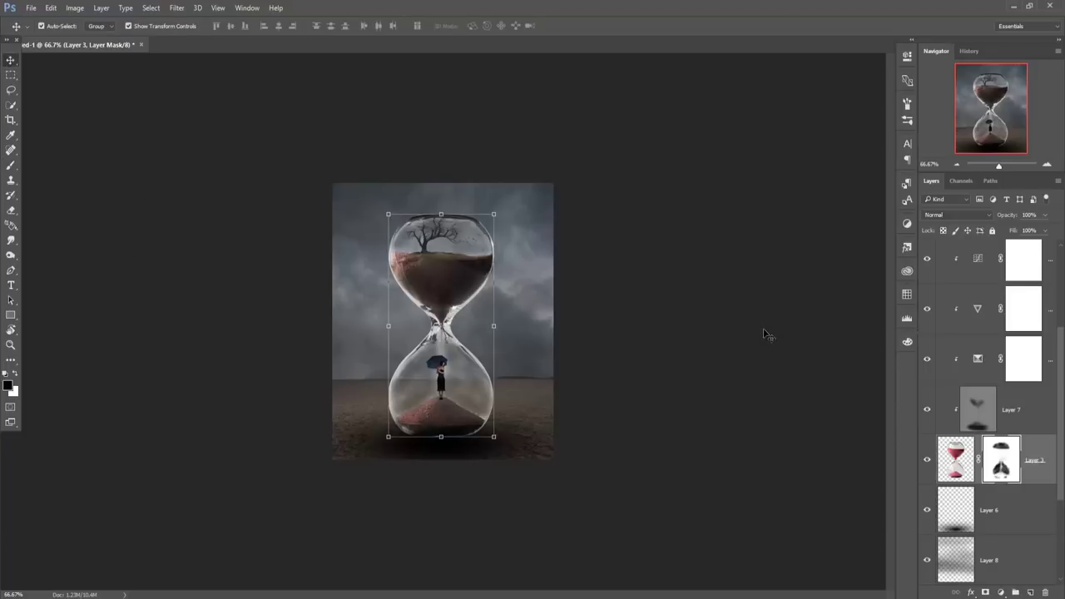
- View the image at 100% and hide Layer 8's grey shading, then reselect Layer 8
key("ctrl+plus")
key("ctrl+plus")
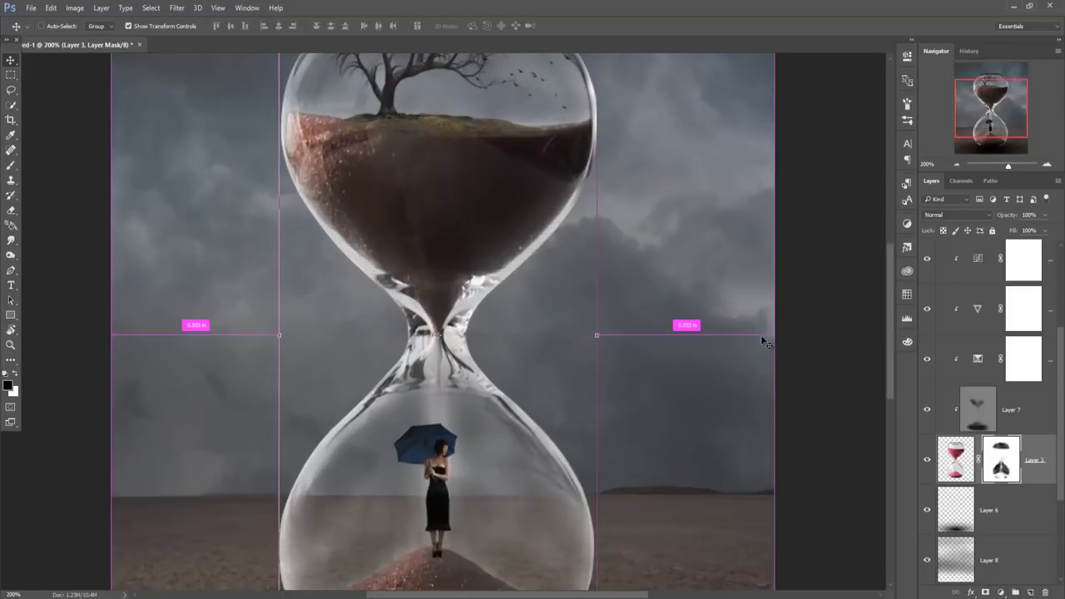
key("ctrl+minus")
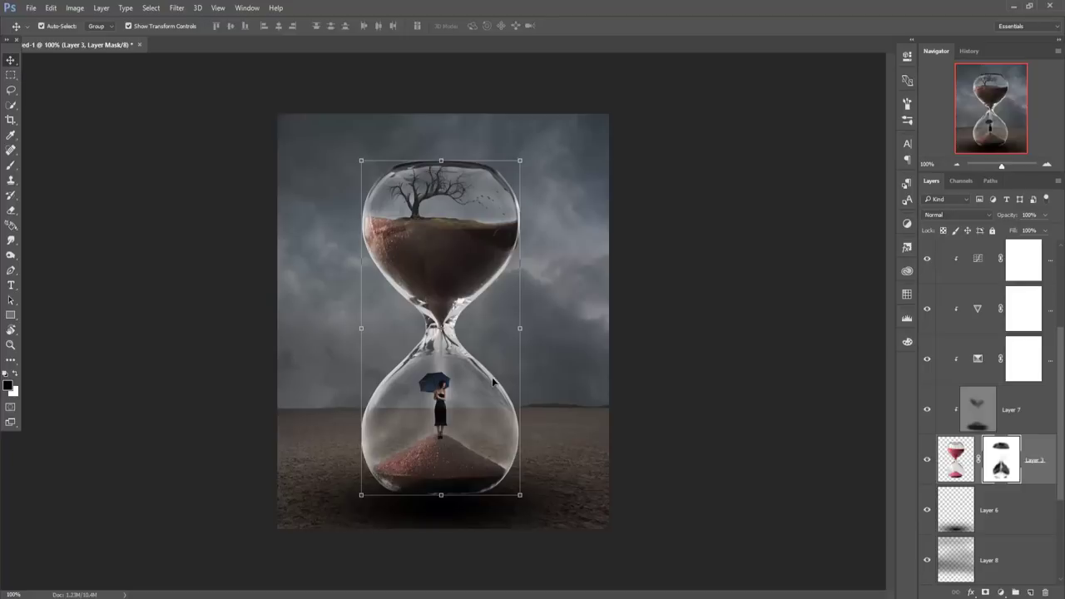
left_click(991, 512)
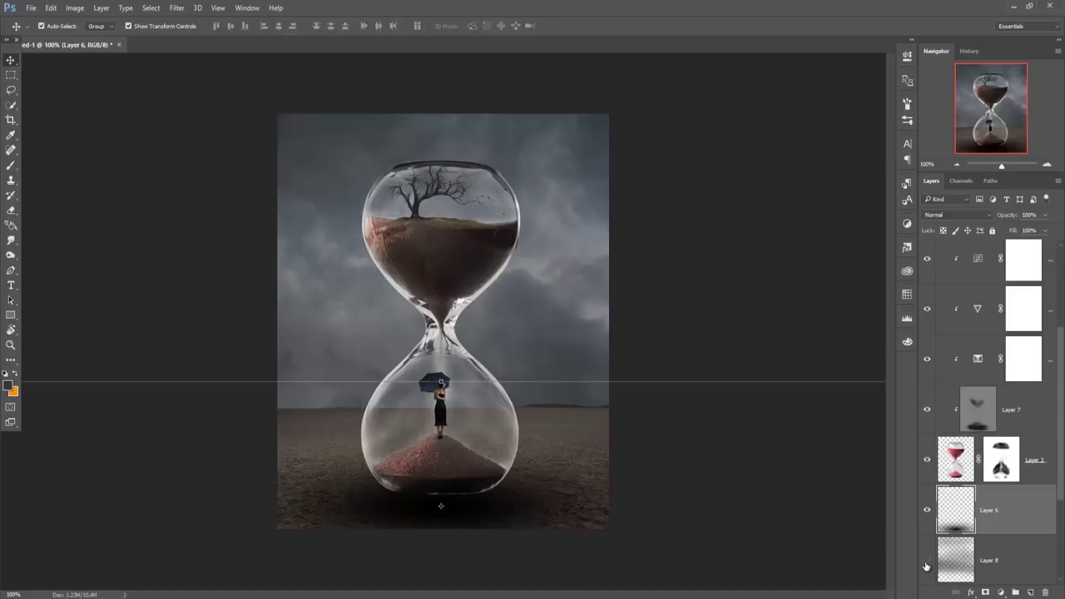
left_click(926, 564)
scroll(1061, 543, "down", 3)
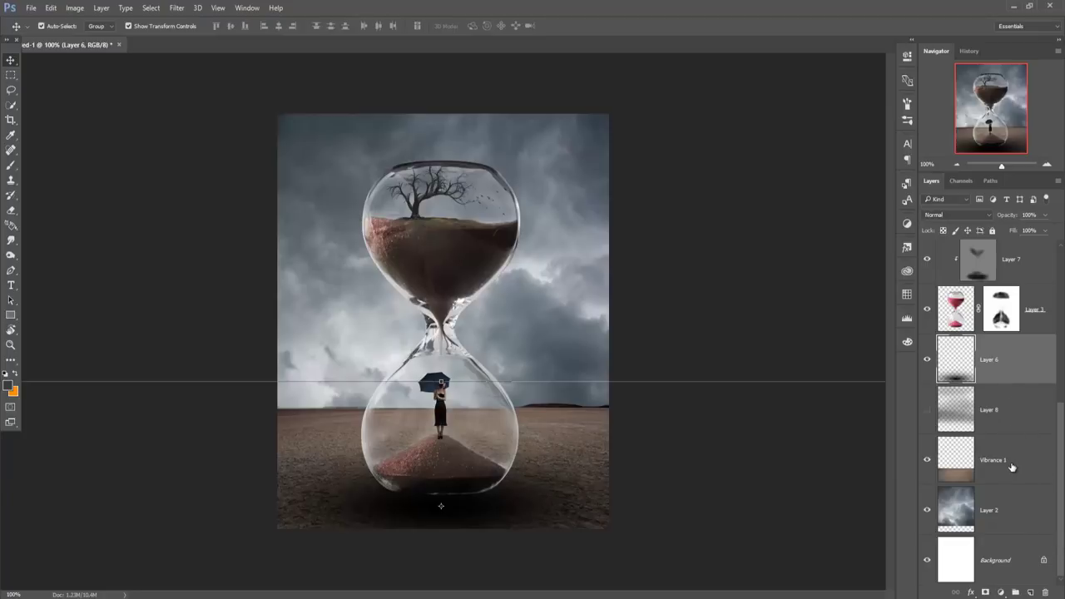
left_click(1004, 412)
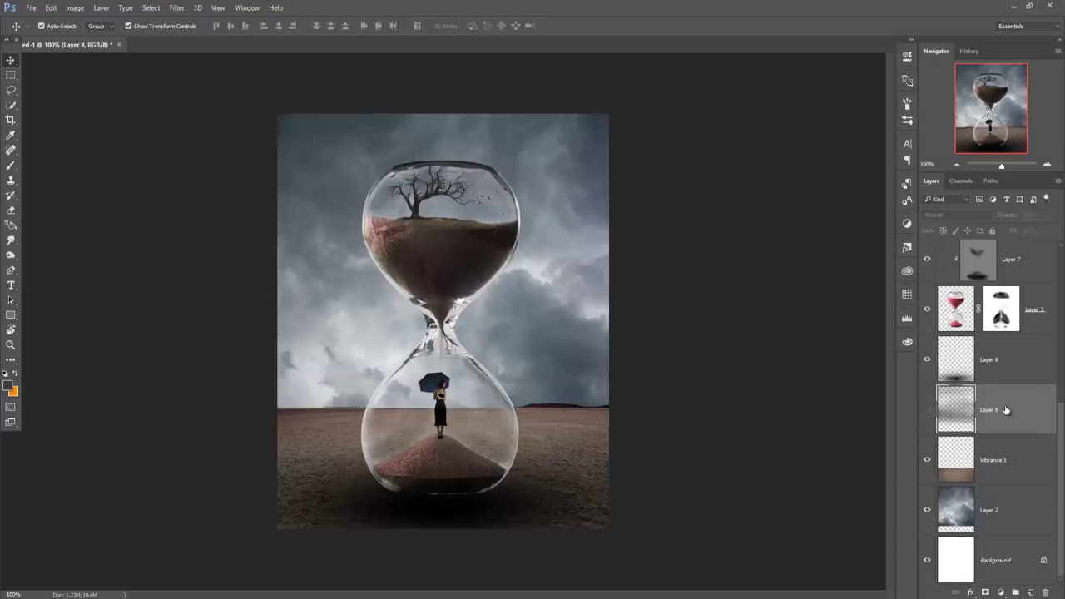
- Create Layer 9 below Vibrance 1 with a 500px orange soft brush
left_click(1007, 479)
left_click(1030, 592)
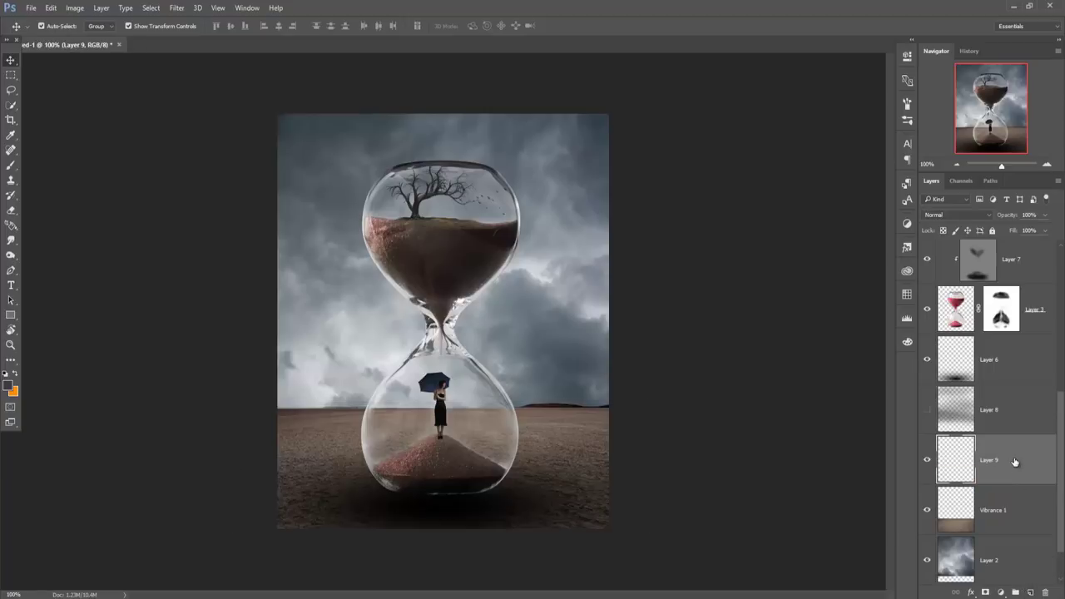
left_click(10, 164)
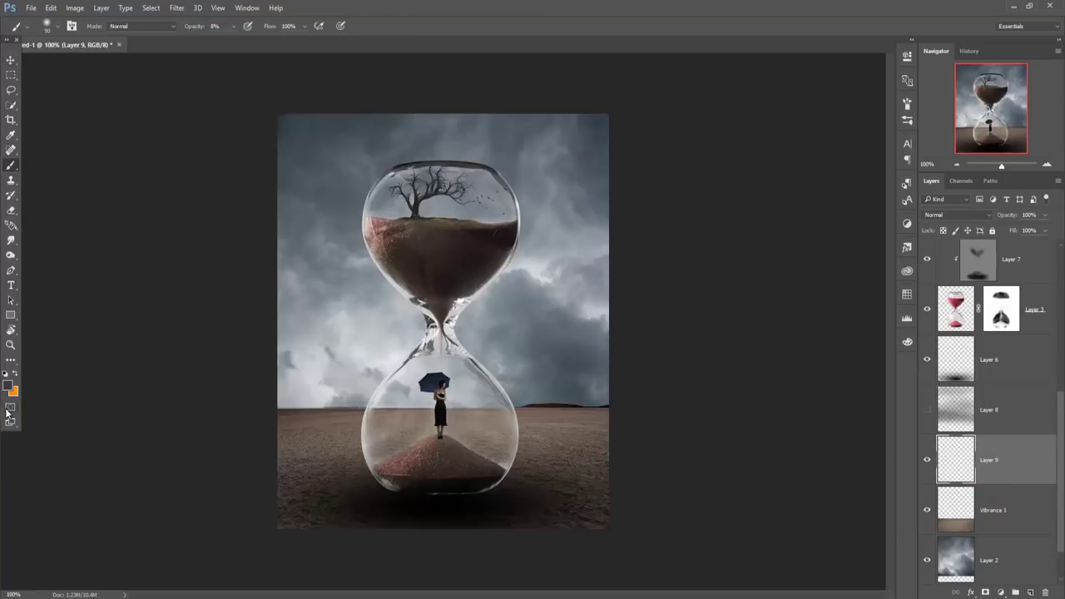
left_click(16, 376)
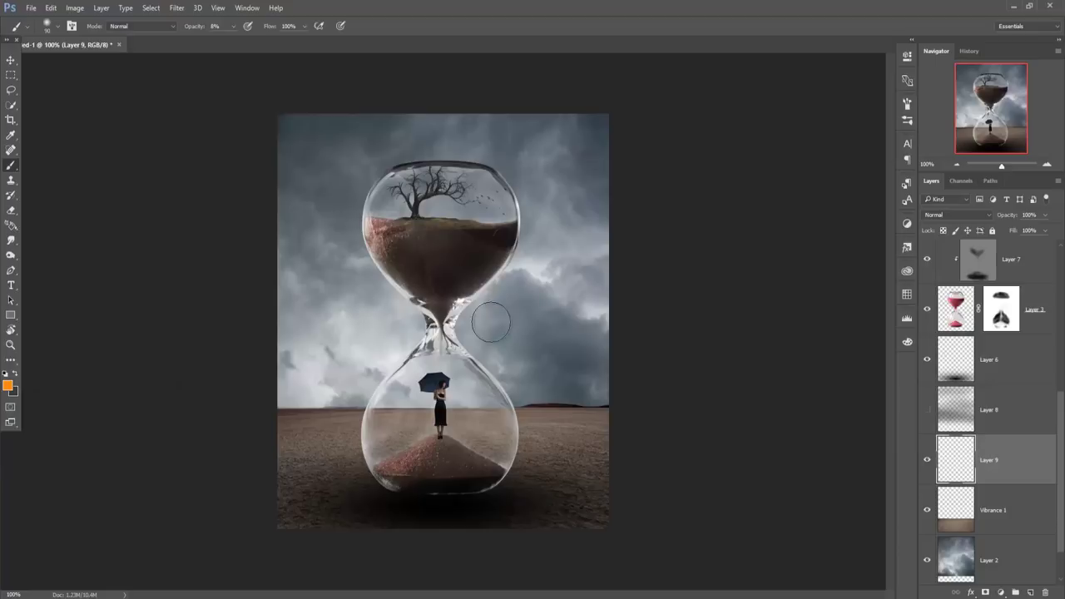
key("bracketright")
key("bracketright")
key("bracketright")
key("bracketright")
key("bracketright")
key("bracketright")
key("bracketright")
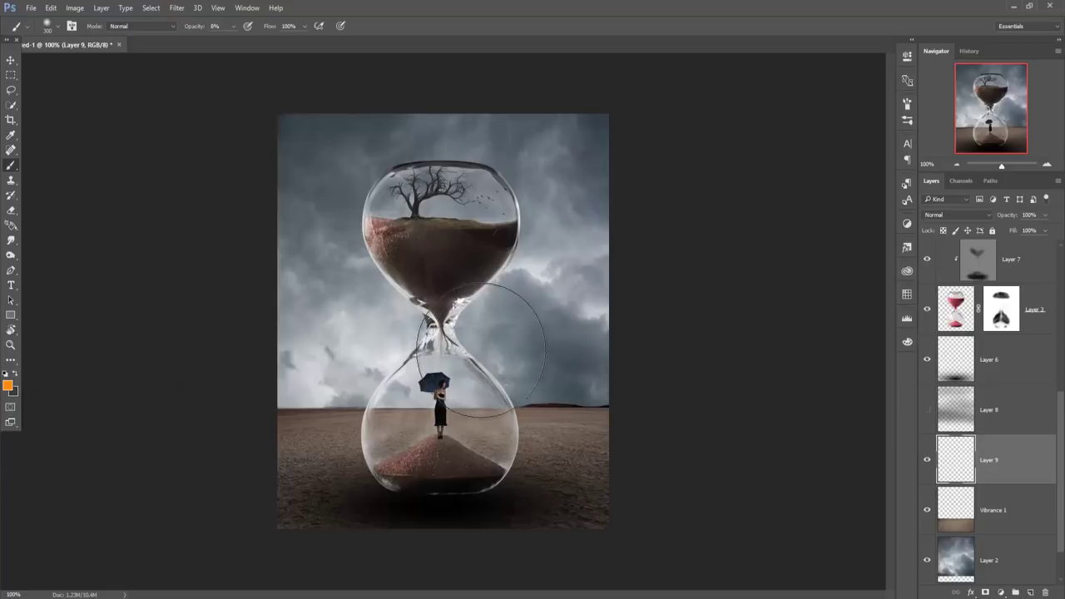
key("bracketright")
key("bracketright")
left_click_drag(1042, 471, 1032, 500)
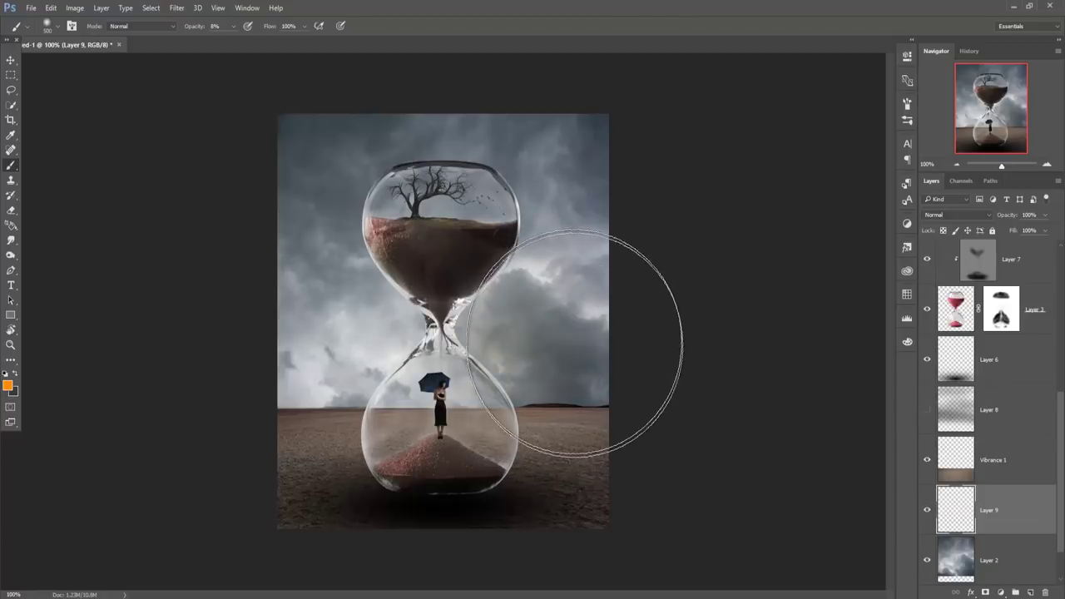
- Paint a 100%-opacity orange sun behind the hourglass neck and add empty Layer 10
left_click_drag(234, 26, 279, 39)
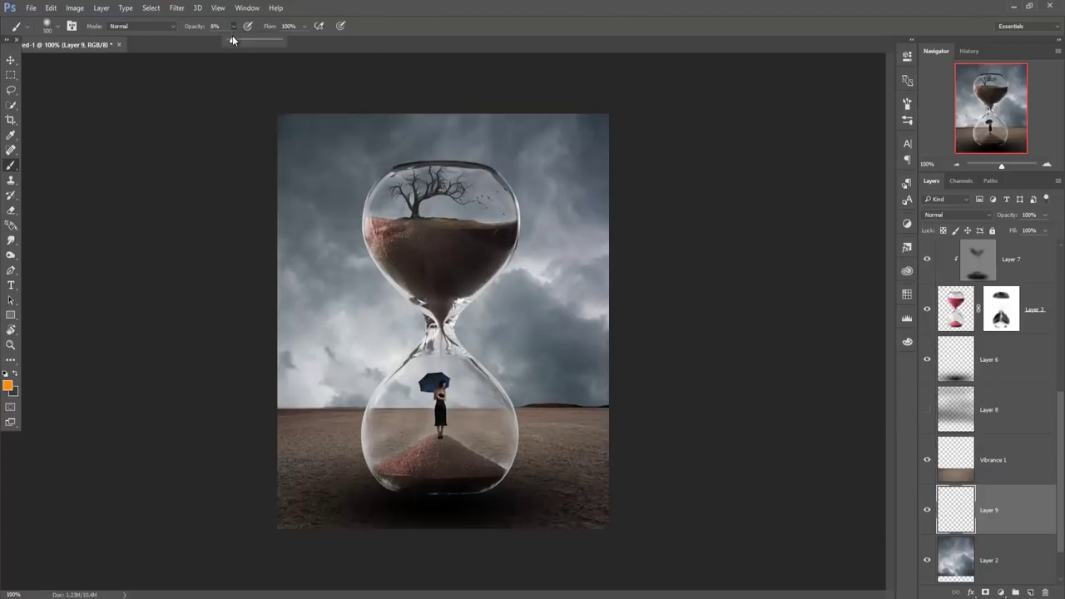
left_click(533, 341)
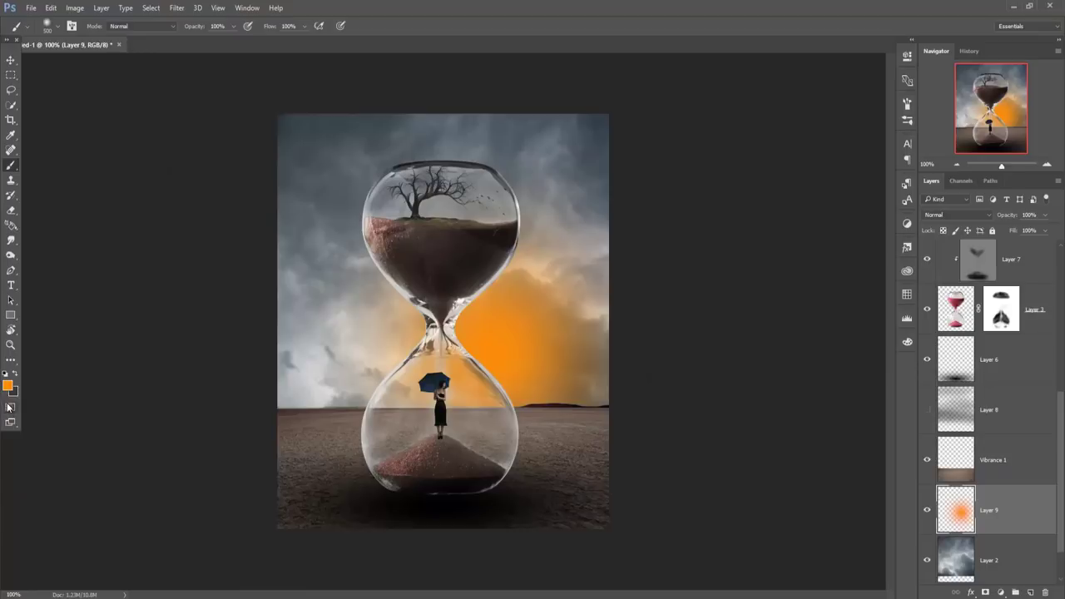
left_click(1033, 593)
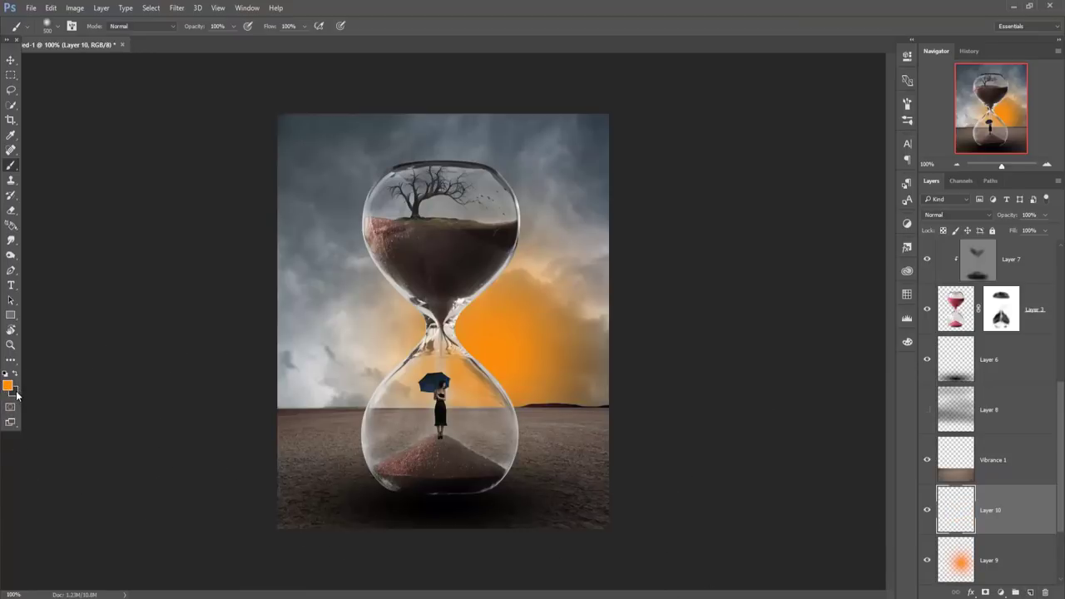
- Paint a white glow over the orange sun on Layer 10 with a smaller soft brush
left_click(15, 393)
left_click(648, 333)
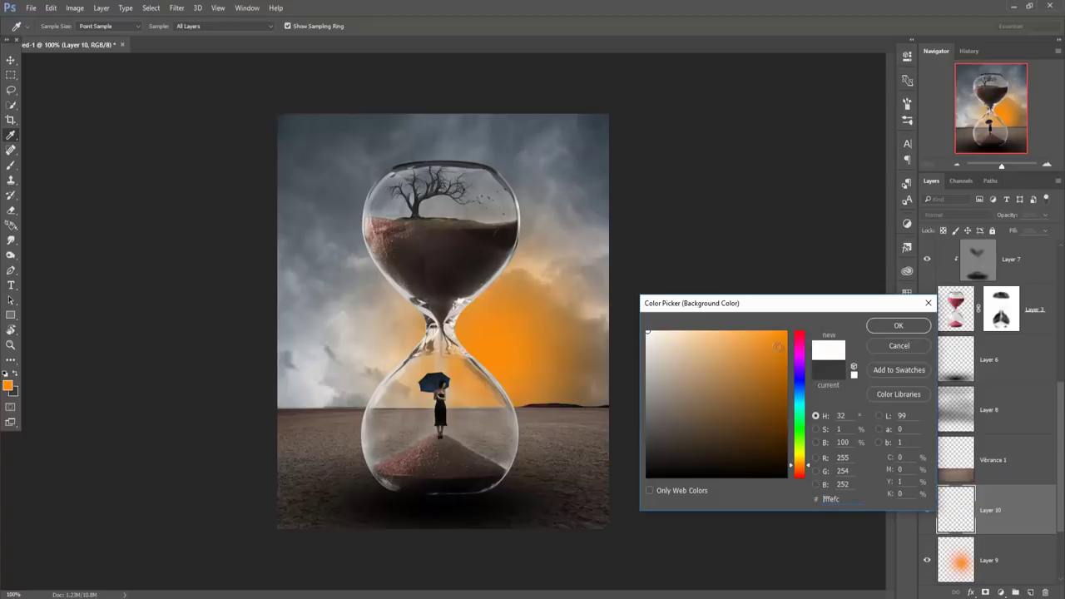
left_click(901, 329)
key("b")
key("x")
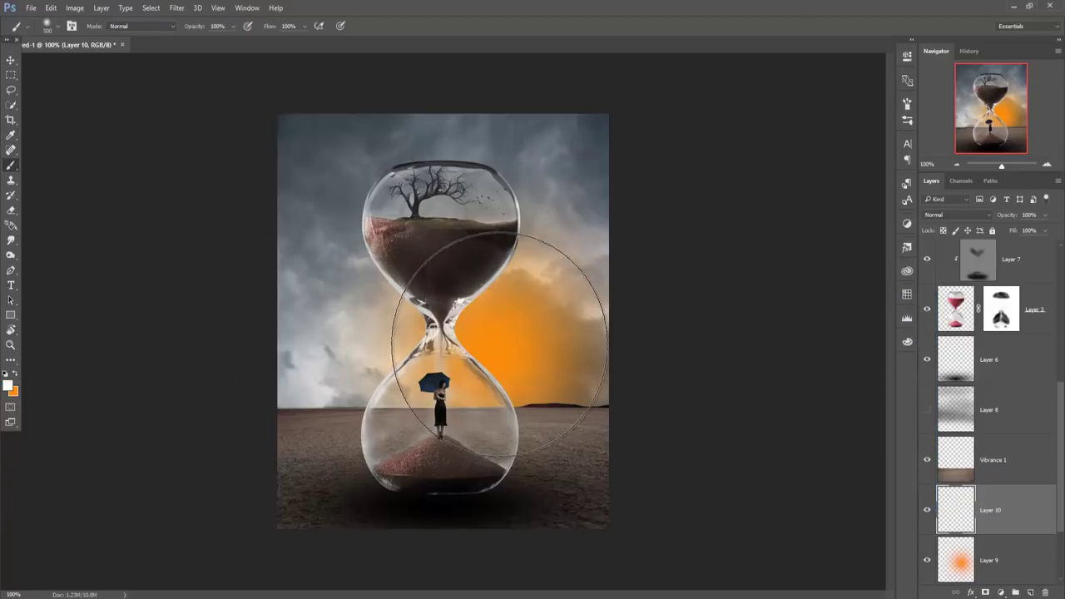
key("bracketleft")
key("bracketleft")
left_click(502, 341)
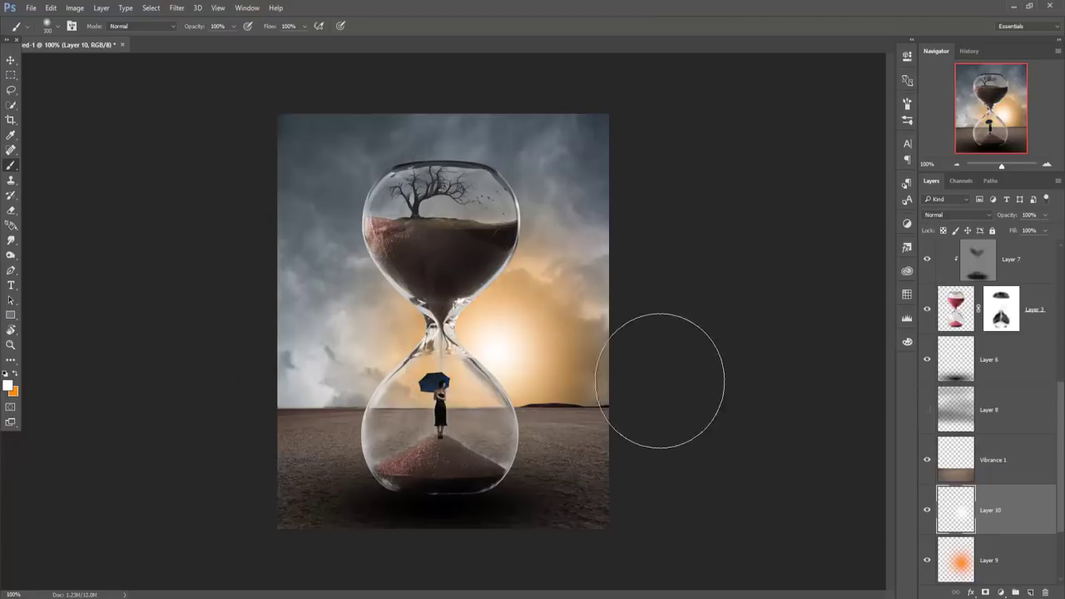
- Scale the white glow to about 114% and nudge it slightly left
left_click(11, 61)
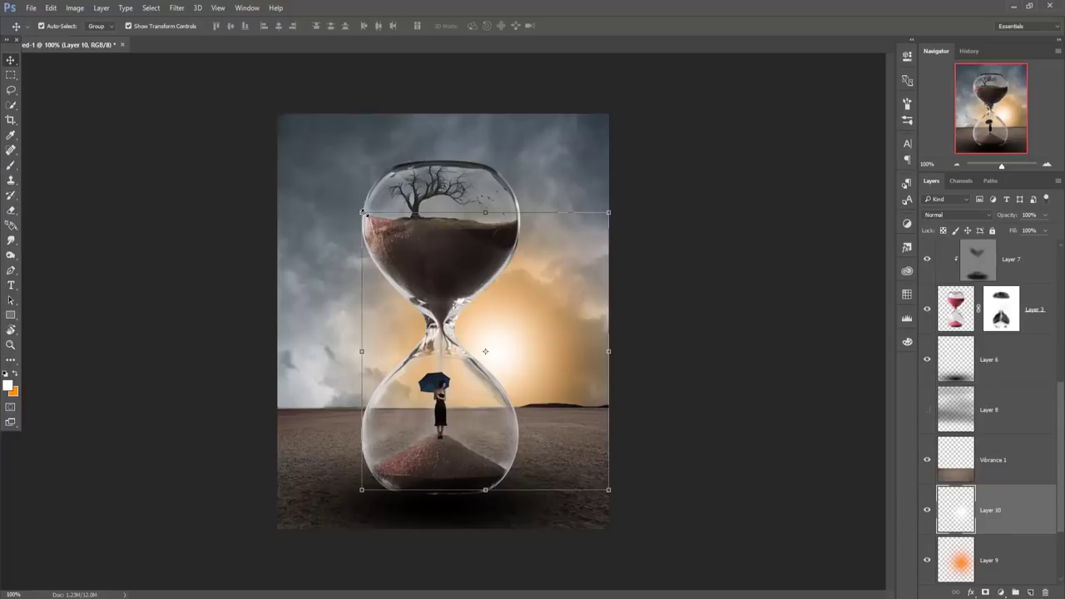
left_click_drag(363, 212, 344, 193)
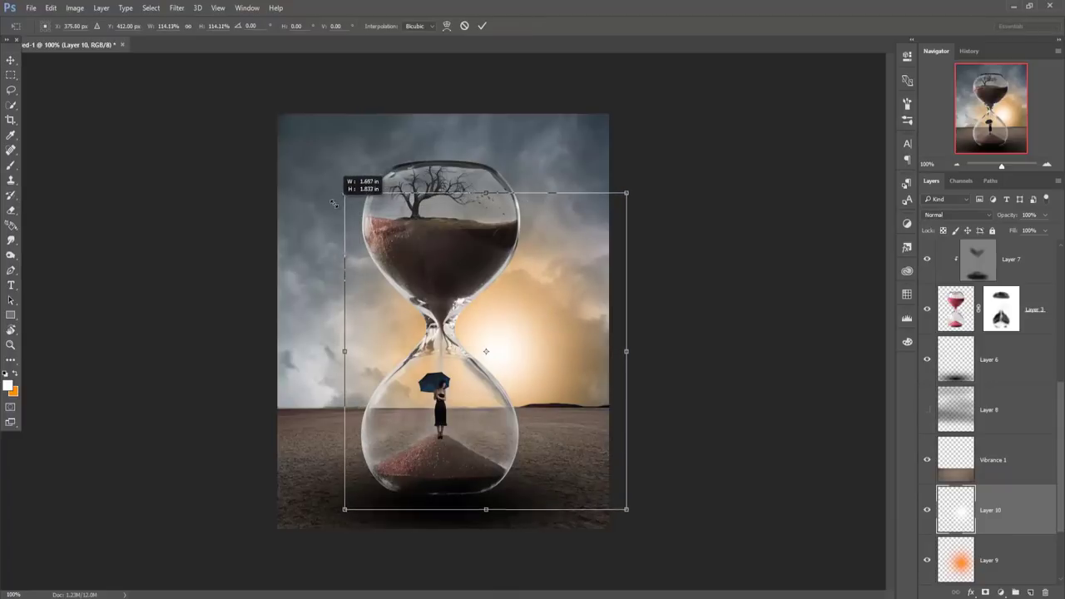
left_click_drag(511, 355, 500, 355)
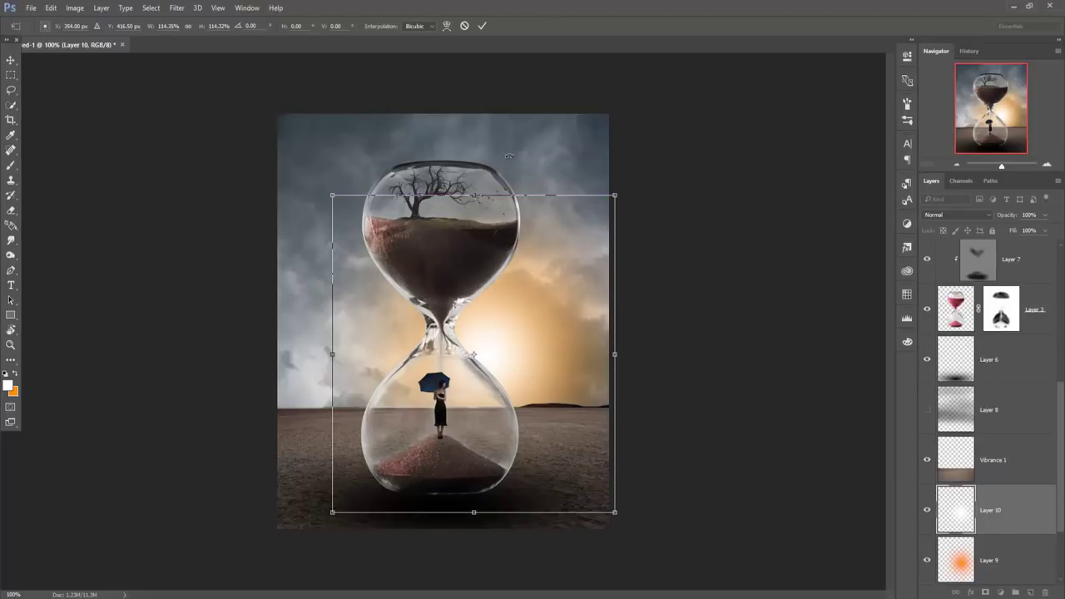
left_click(482, 26)
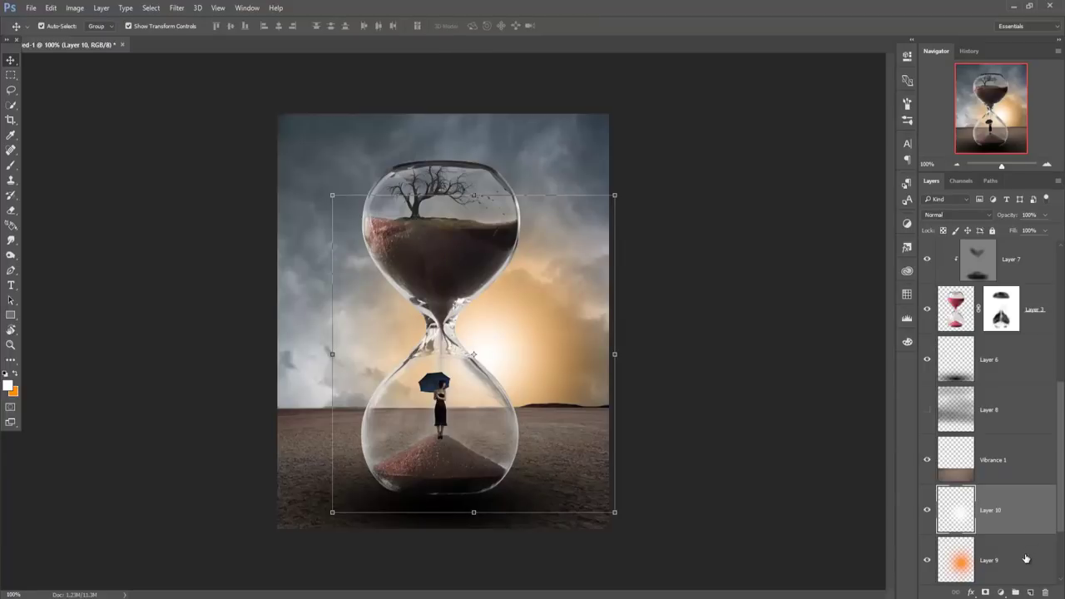
left_click(1028, 559, "ctrl")
- Merge Layers 9 and 10 into one sun glow blended in Overlay mode
right_click(1024, 515)
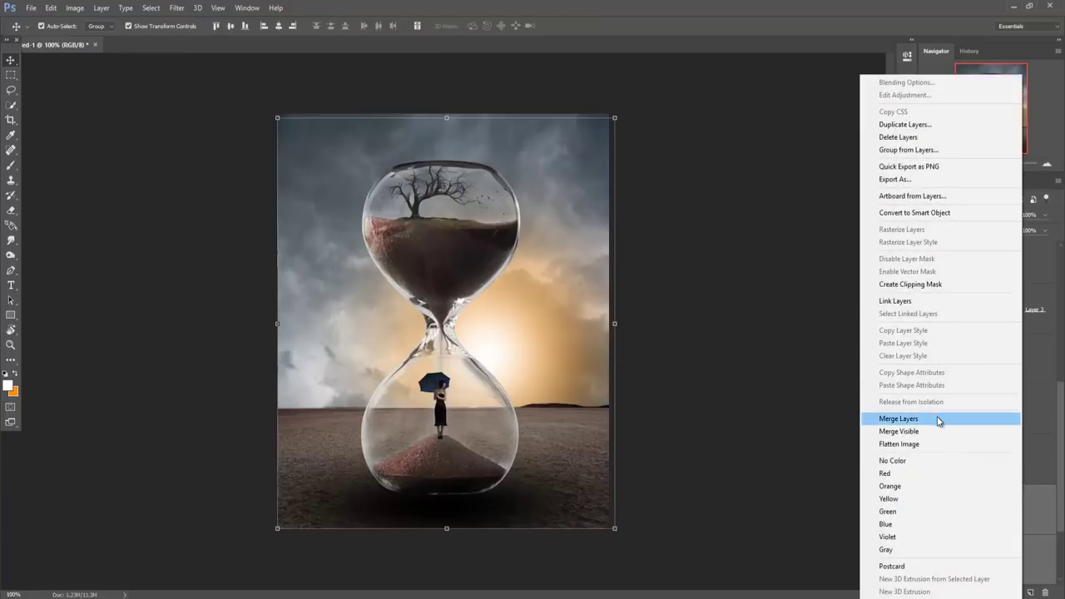
left_click(939, 418)
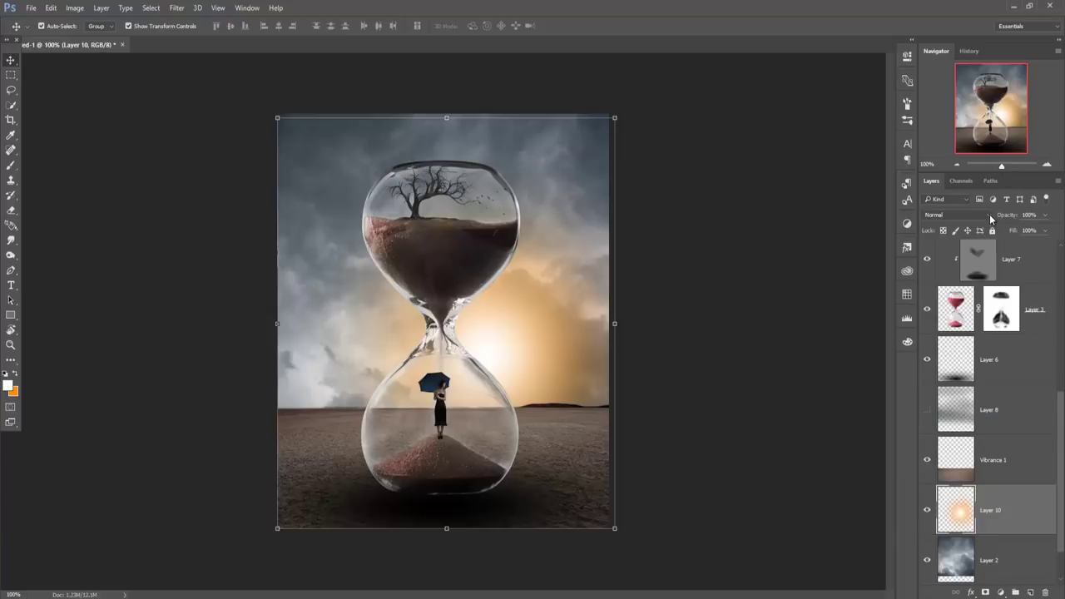
left_click(989, 217)
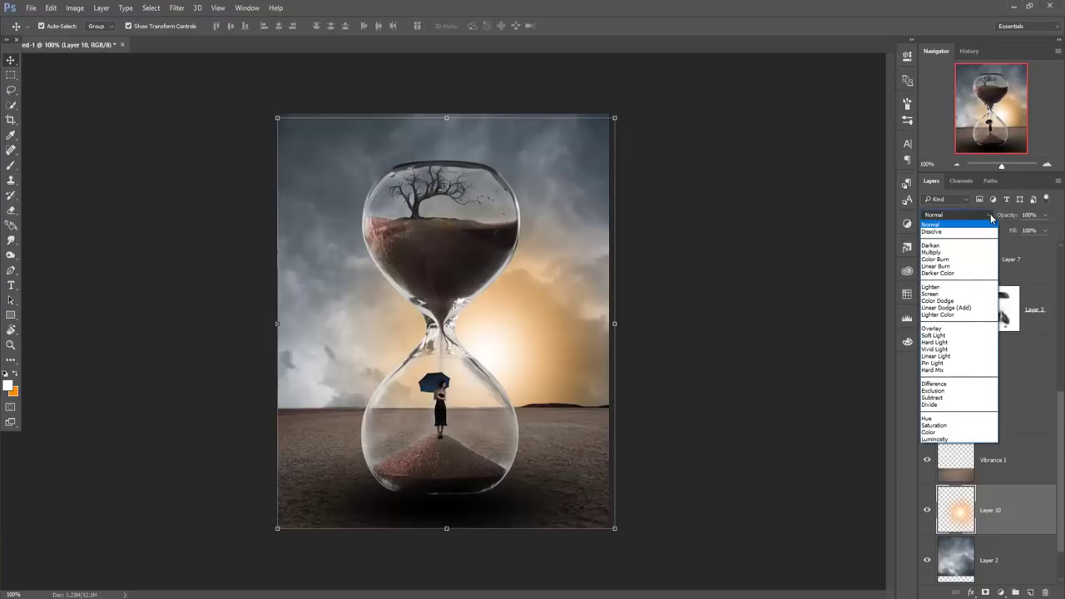
left_click(946, 330)
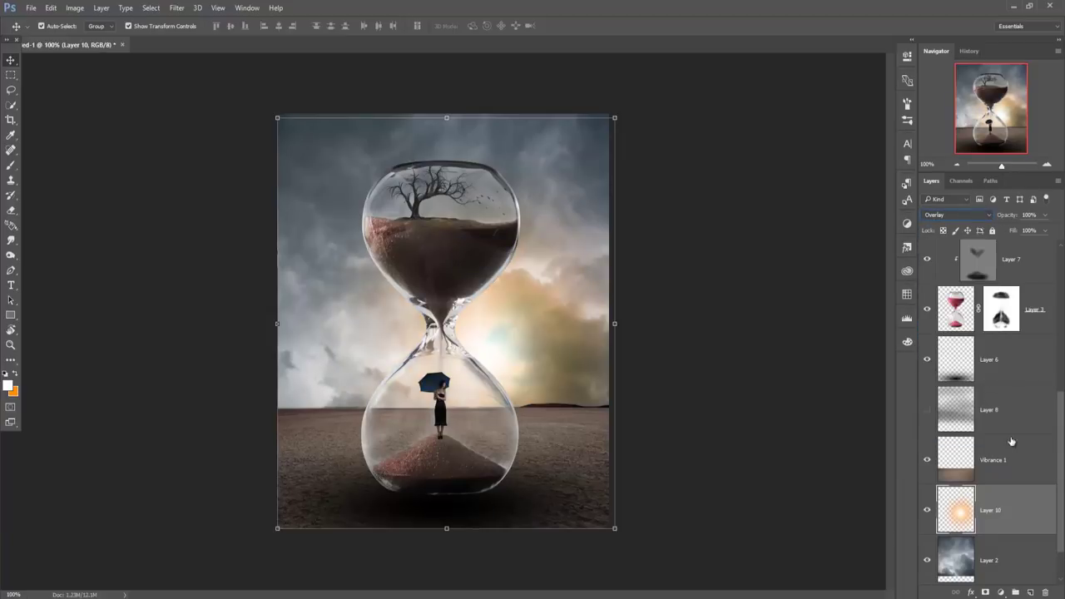
- Duplicate the glow as Layer 10 copy and add empty Layer 11 above Vibrance 1
right_click(1019, 511)
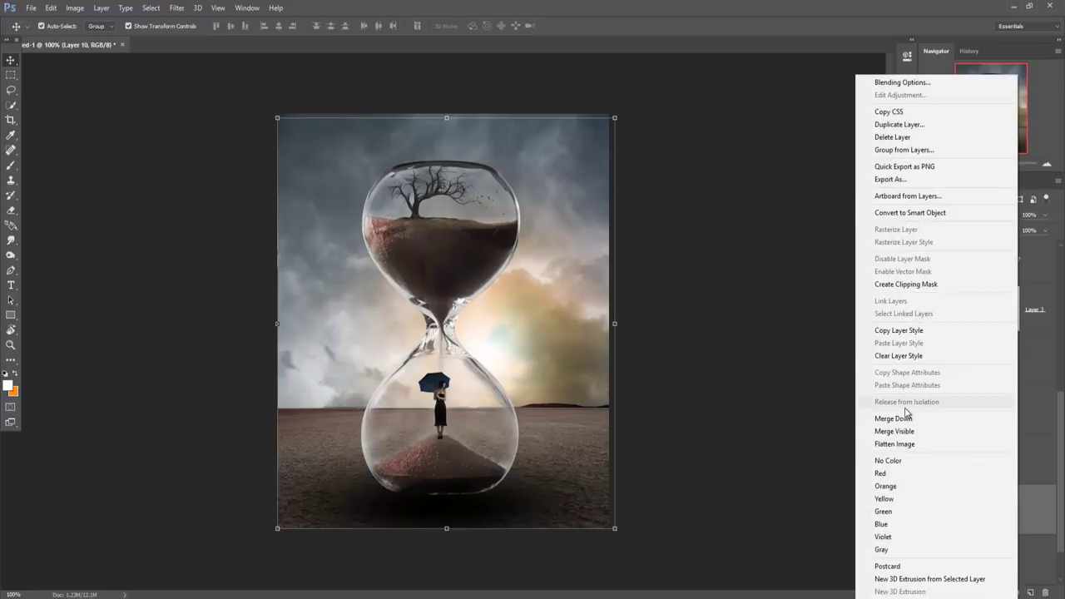
left_click(899, 124)
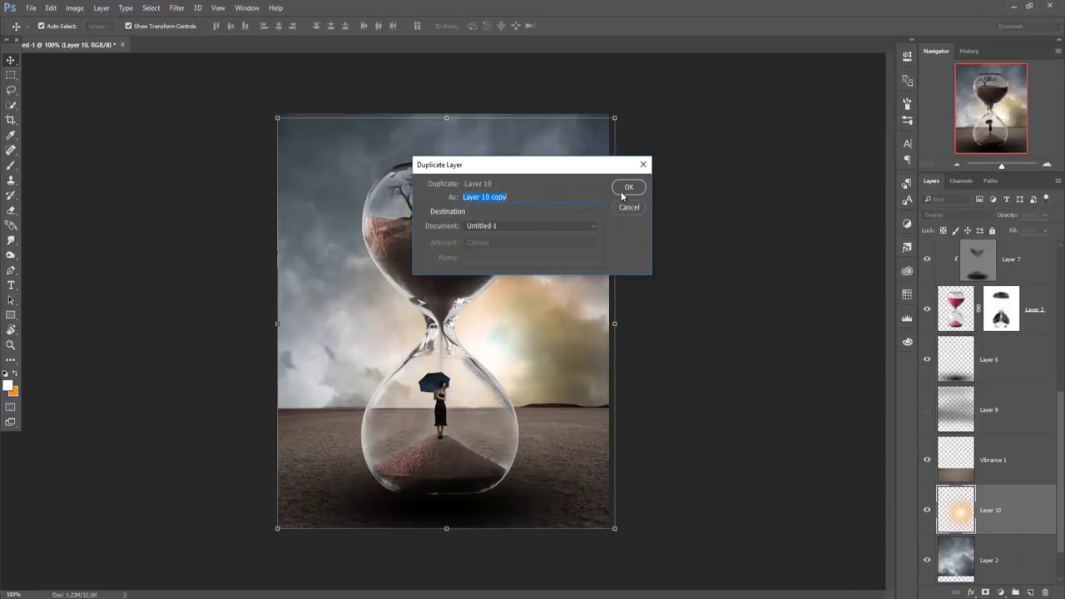
left_click(620, 191)
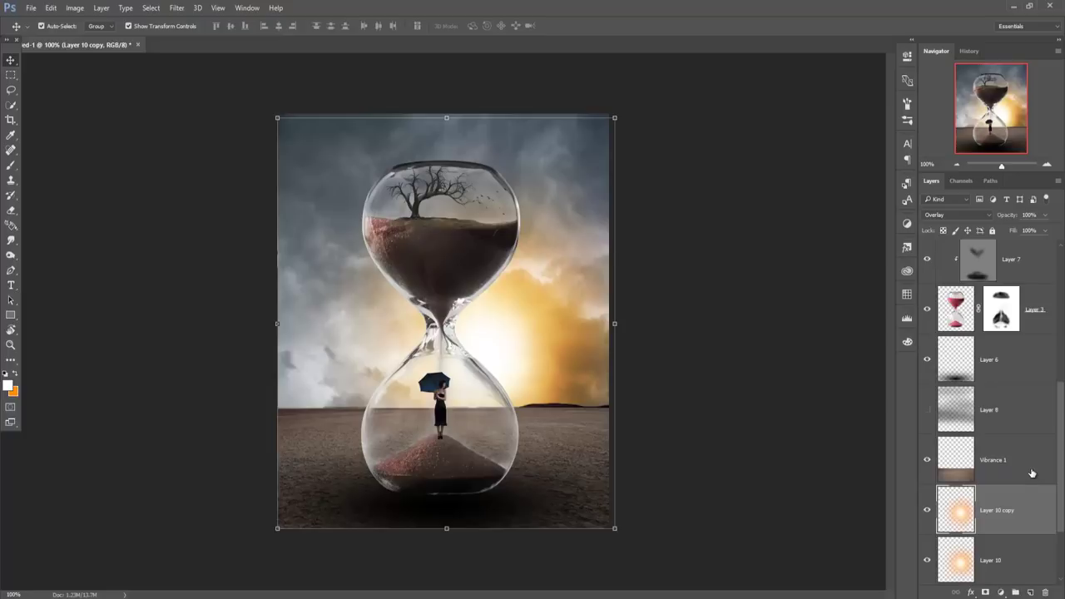
left_click(999, 476)
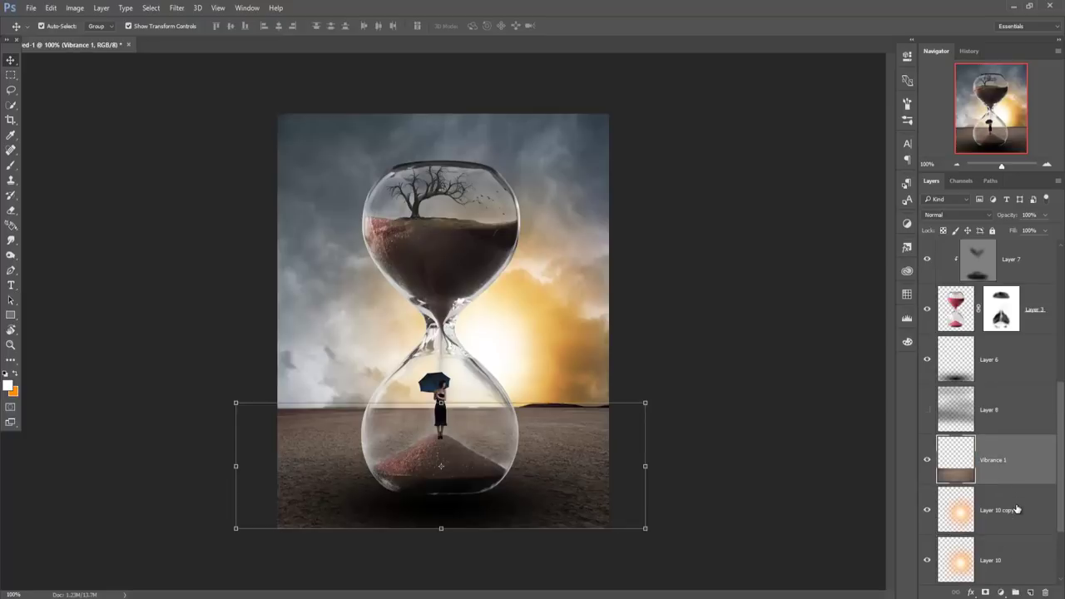
left_click(1016, 512)
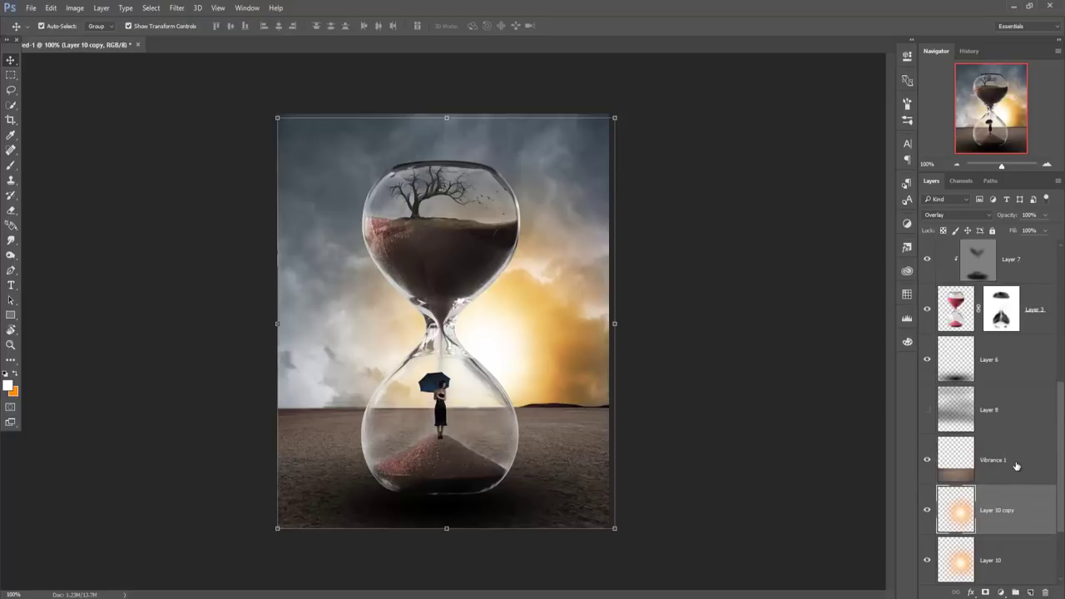
left_click(1016, 466)
left_click(1031, 592)
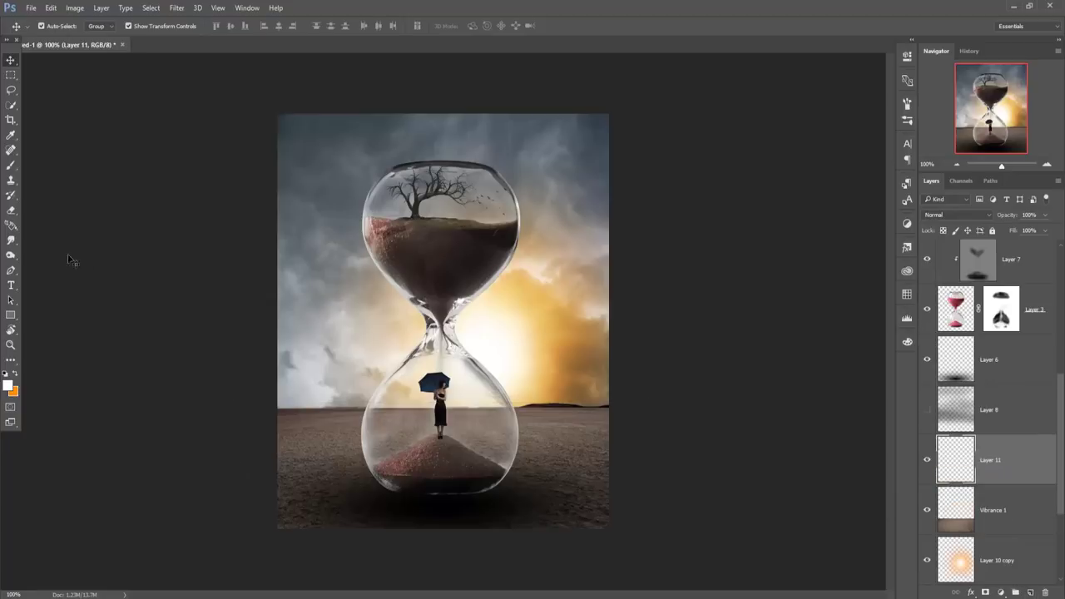
- Paint an orange glow inside the lower bulb on Layer 11 and clip it to the layer below
left_click(10, 165)
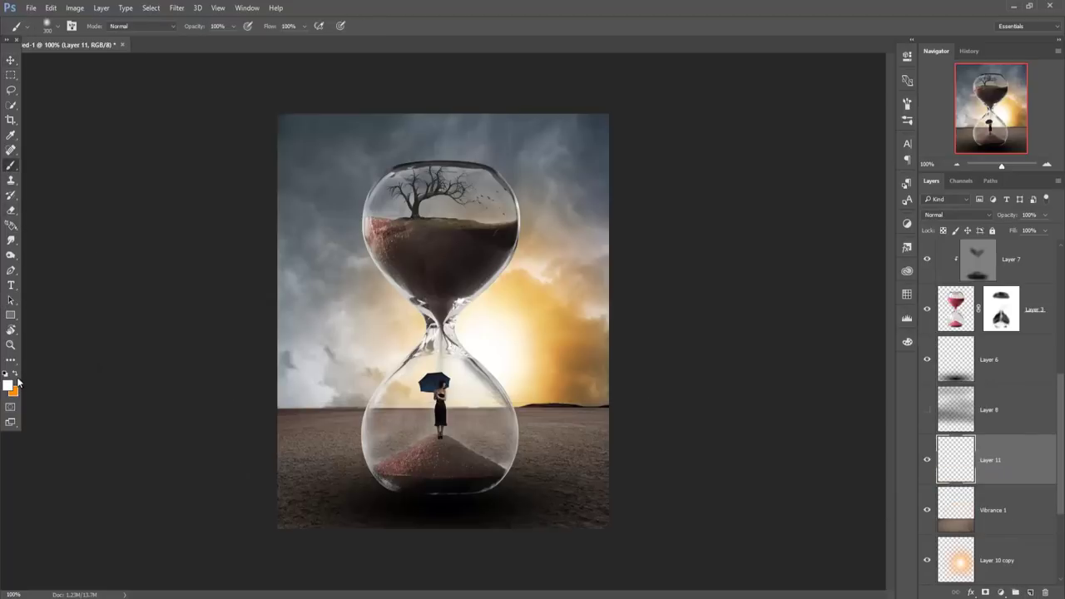
left_click(16, 374)
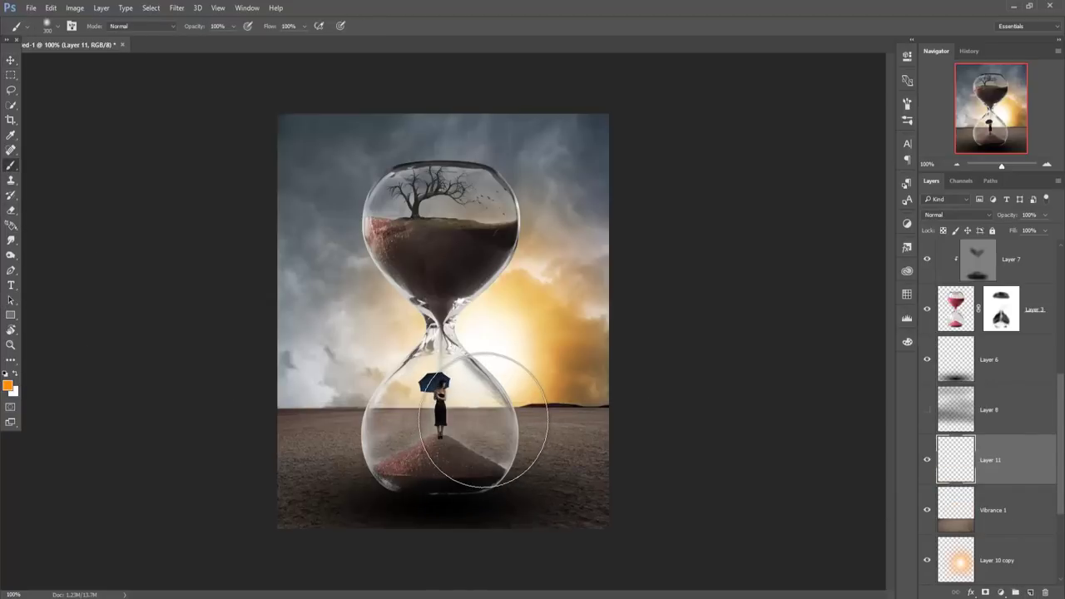
left_click(474, 420)
right_click(1032, 487)
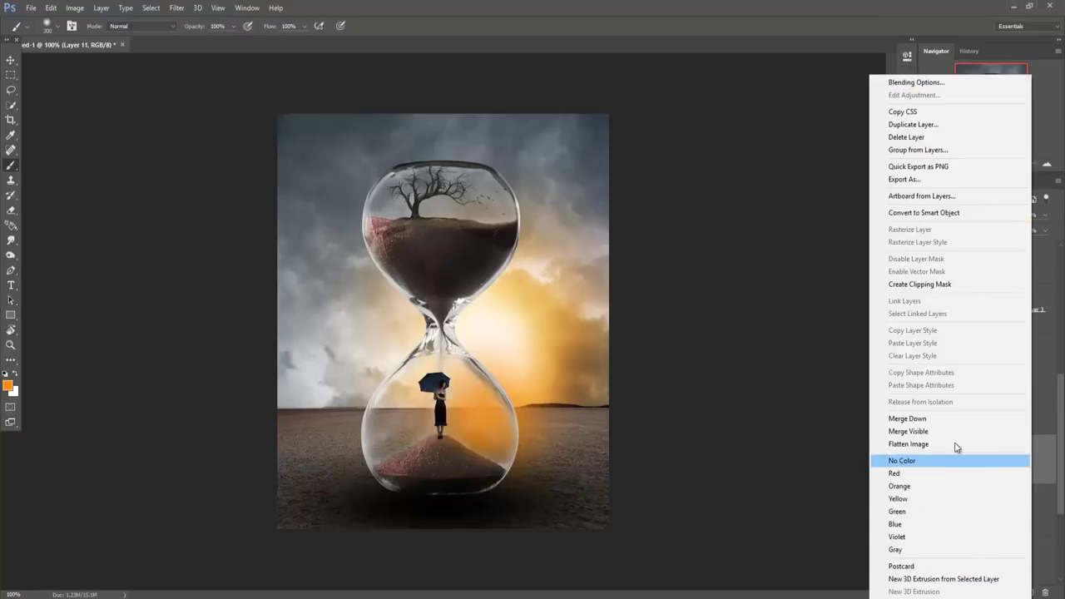
left_click(922, 285)
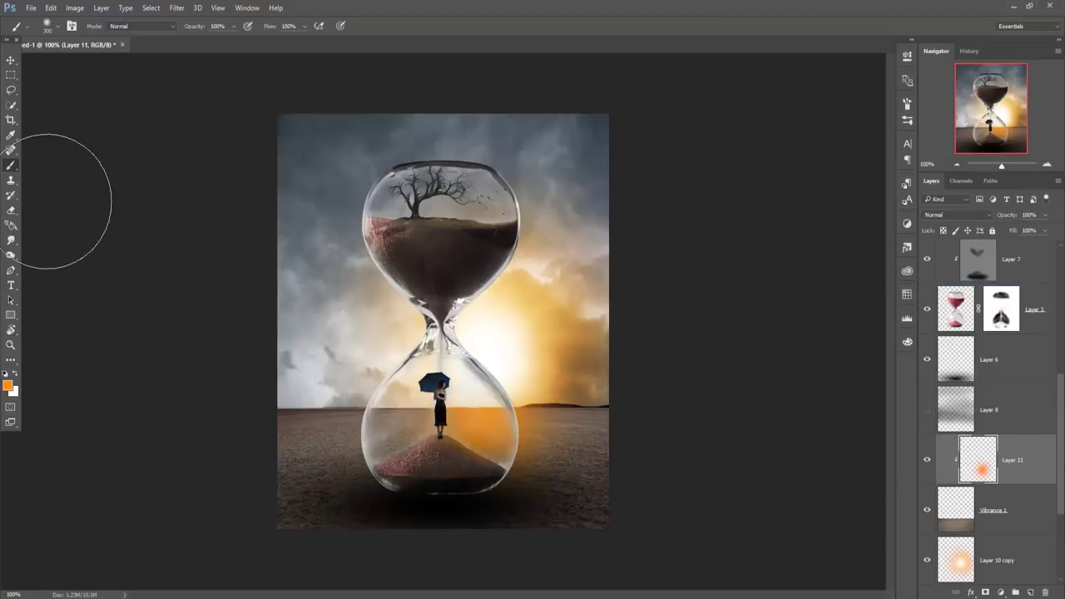
- Set the Layer 11 glow to Overlay mode at 53% opacity
left_click(10, 62)
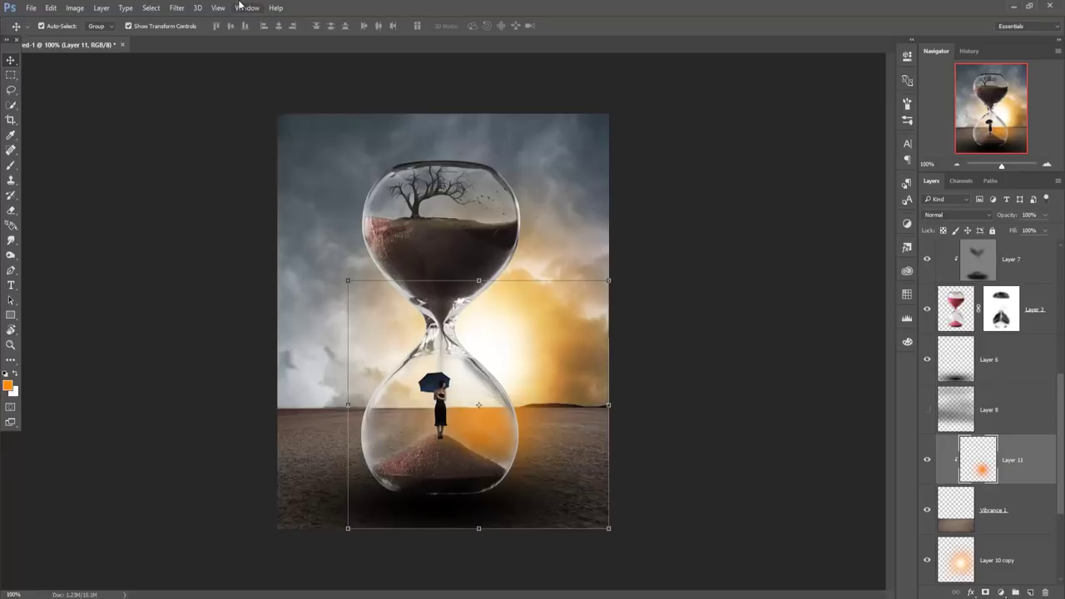
left_click(953, 217)
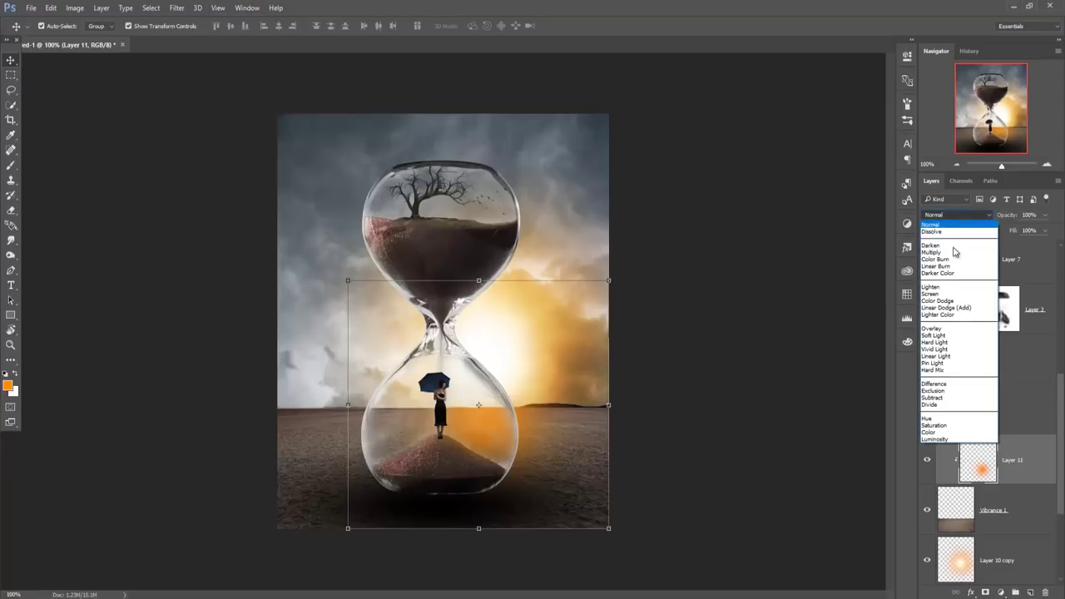
left_click(947, 333)
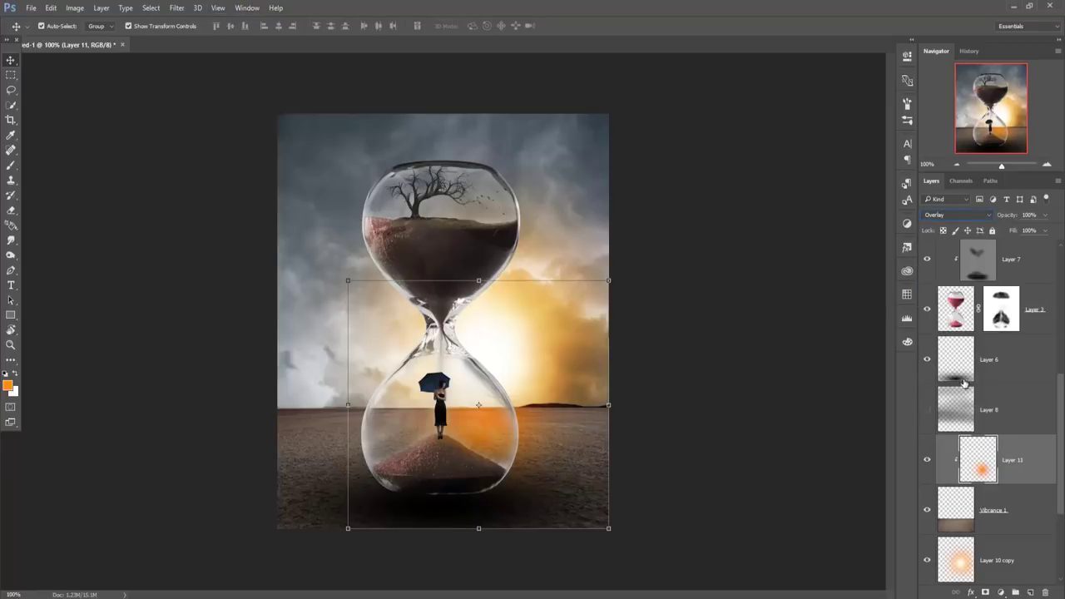
left_click(1045, 216)
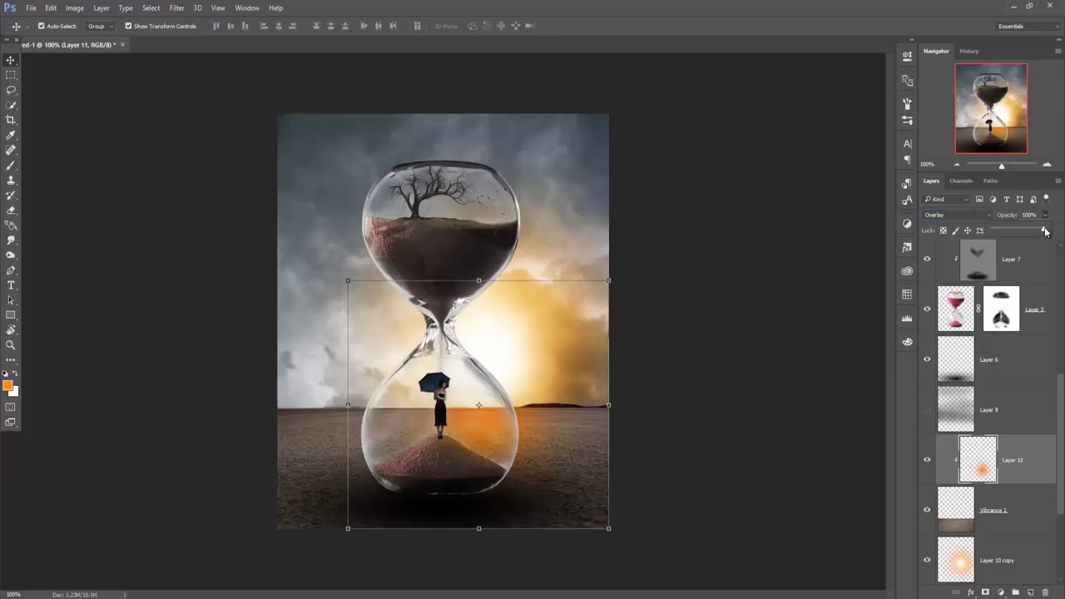
left_click_drag(1046, 232, 1037, 232)
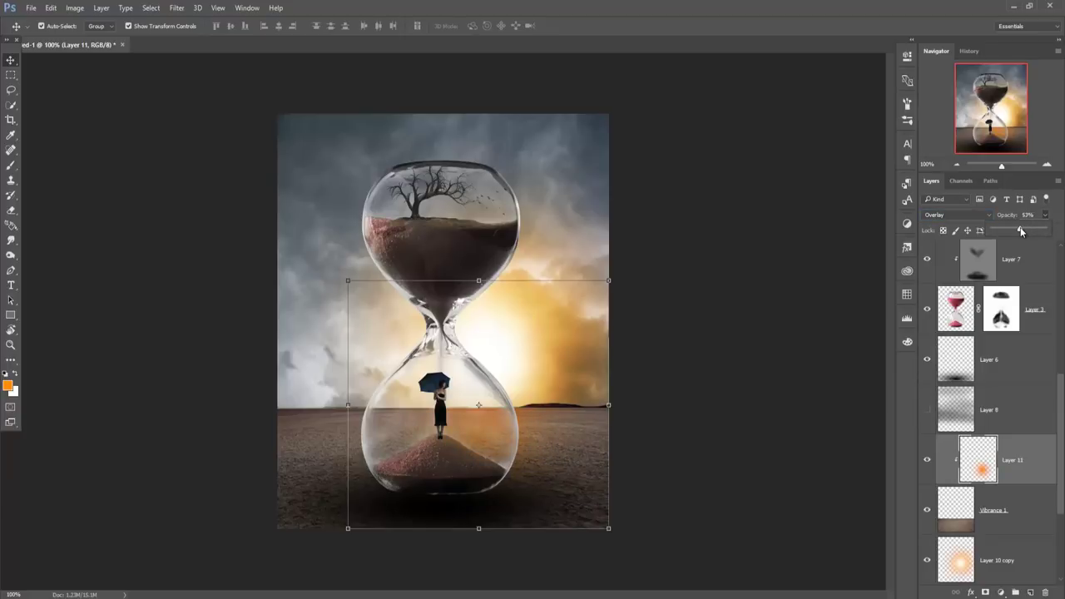
- Stretch the glow wider to both sides and raise it slightly
left_click_drag(604, 406, 679, 407)
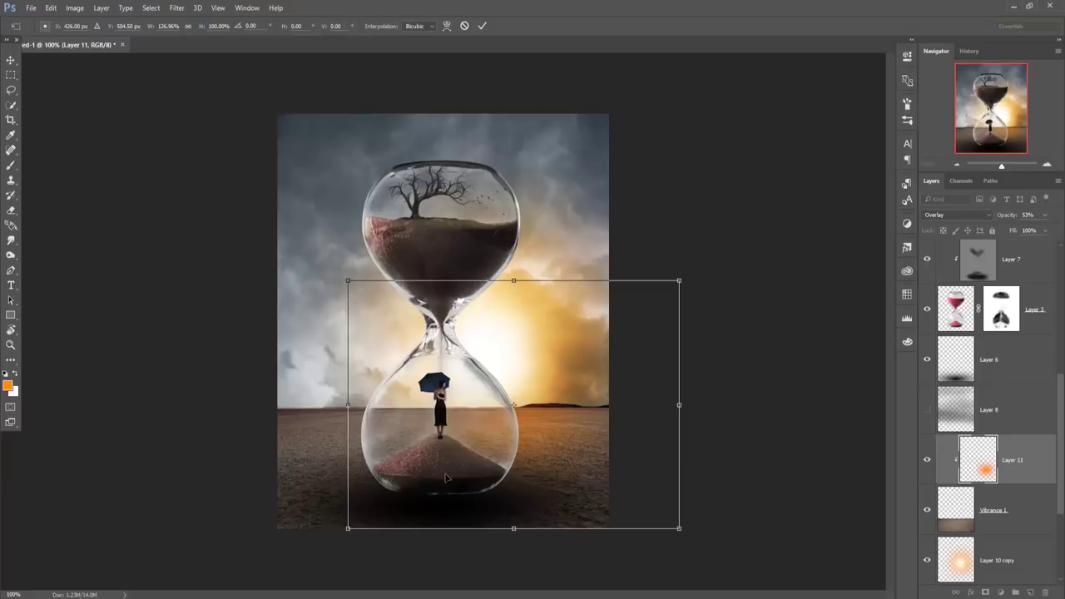
left_click_drag(347, 531, 325, 537)
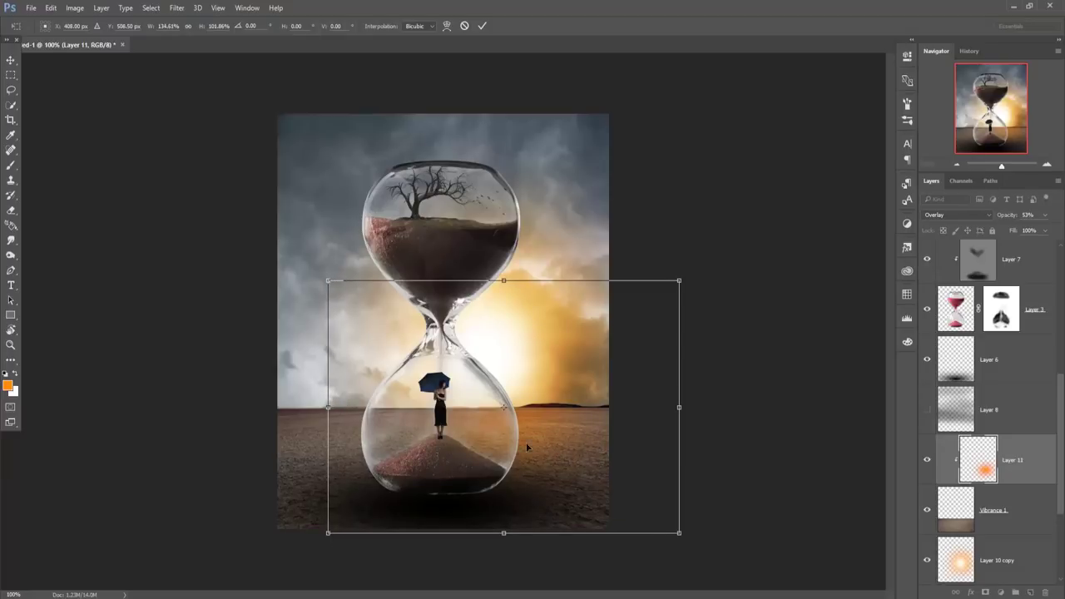
left_click_drag(535, 431, 533, 417)
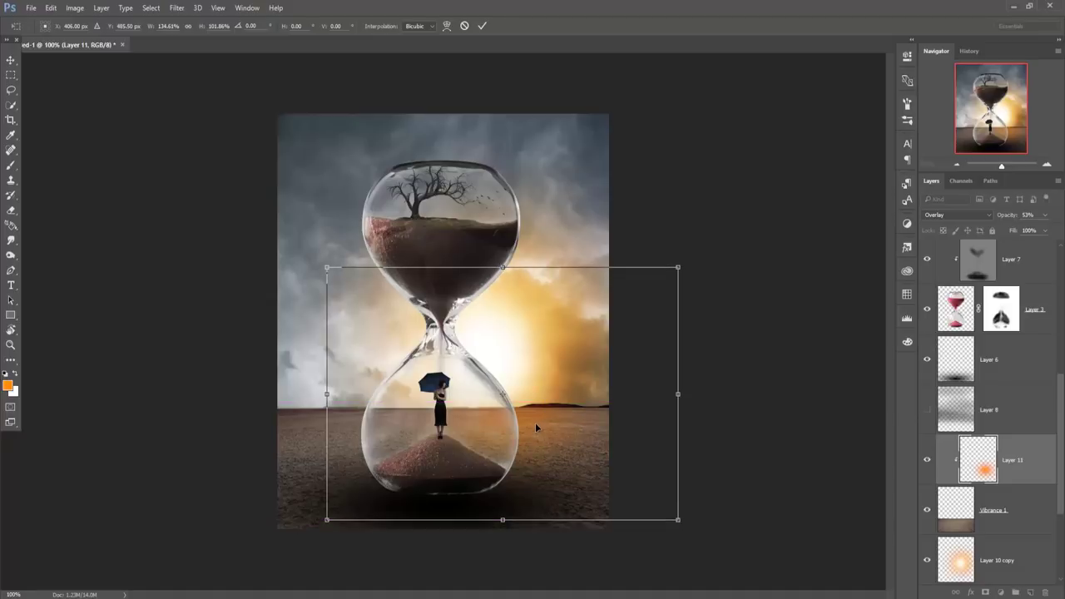
left_click(482, 26)
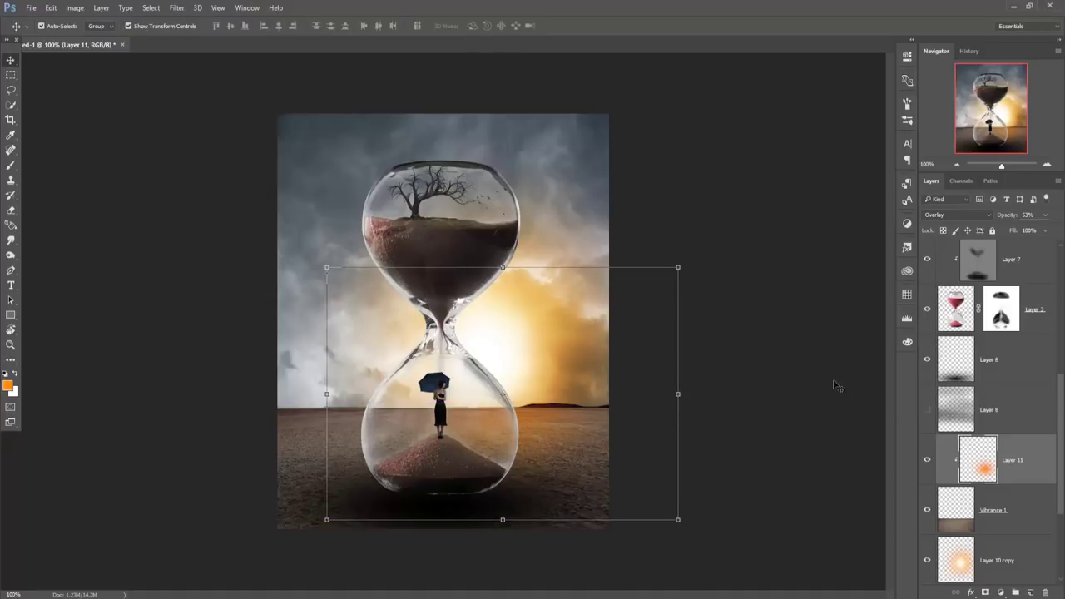
- Duplicate Layer 11 as Layer 11 copy
right_click(1026, 458)
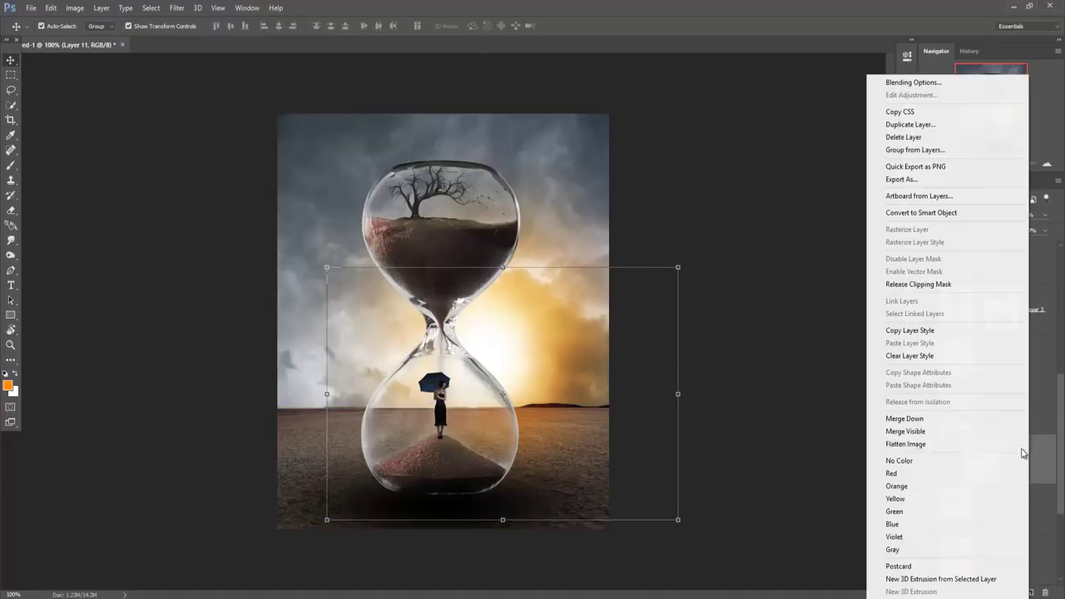
left_click(916, 125)
left_click(630, 187)
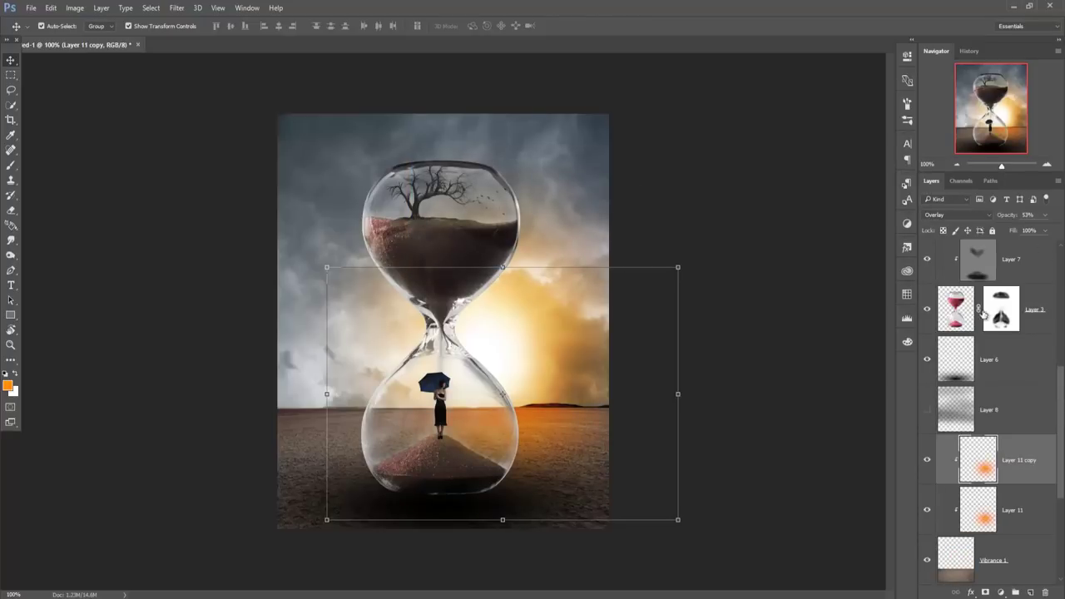
scroll(962, 573, "down", 5)
- Grade Layer 2's sky in Camera Raw with +22 temperature, +28 contrast, and highlights split-toned to hue 54
left_click(958, 509)
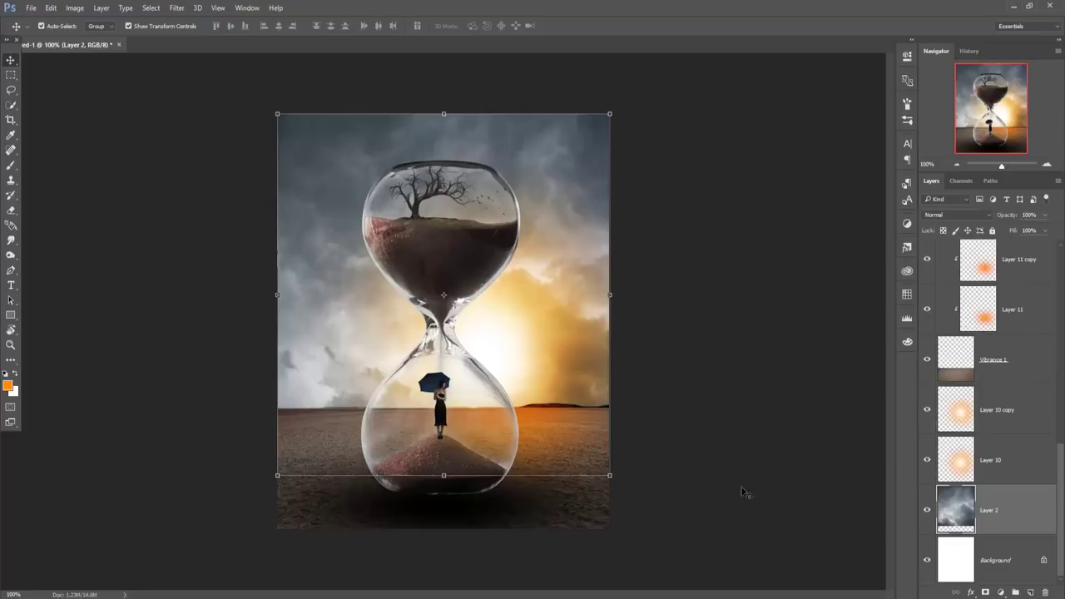
left_click(174, 8)
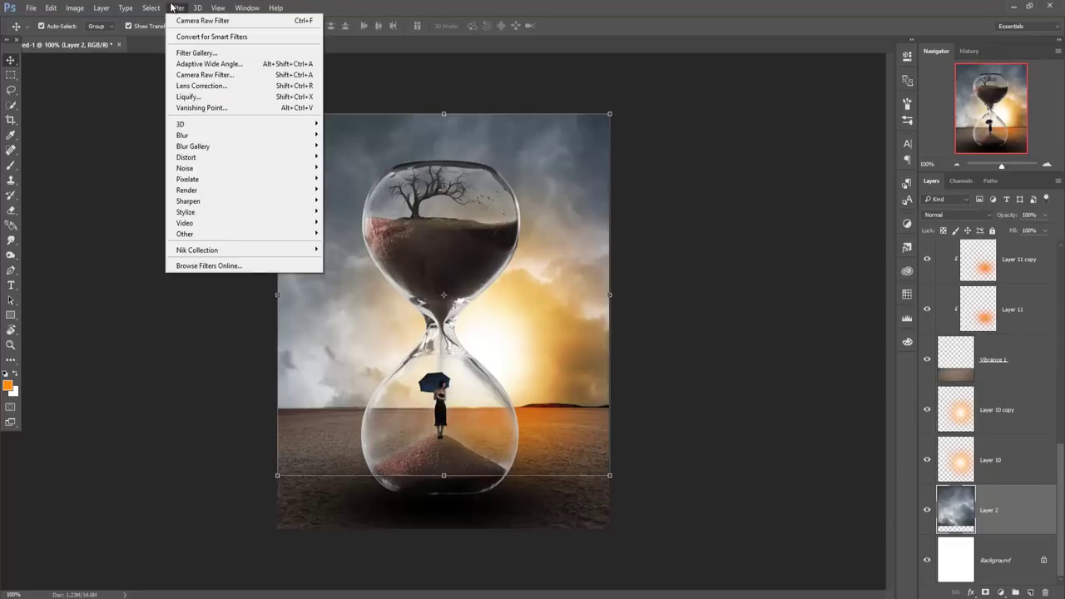
left_click(189, 75)
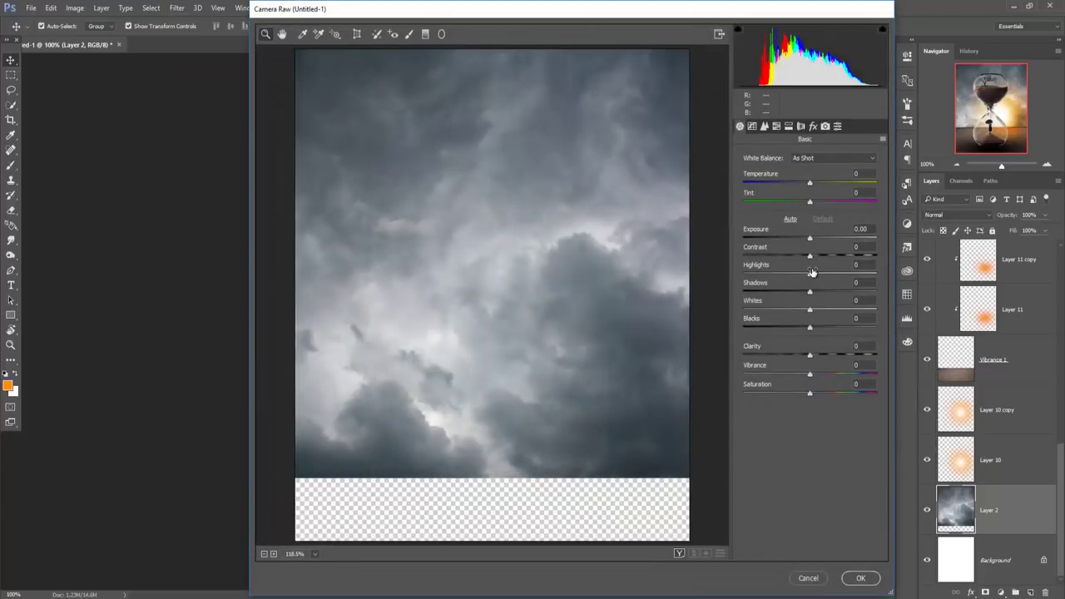
left_click_drag(809, 185, 824, 186)
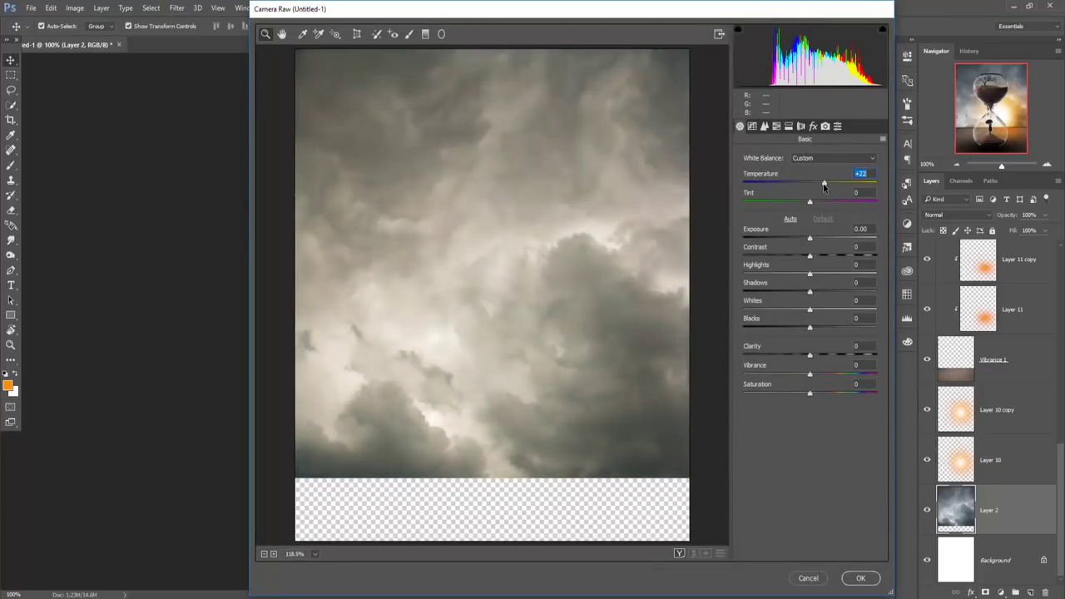
mouse_move(811, 256)
left_mouse_down()
mouse_move(829, 255)
mouse_move(804, 241)
left_mouse_up()
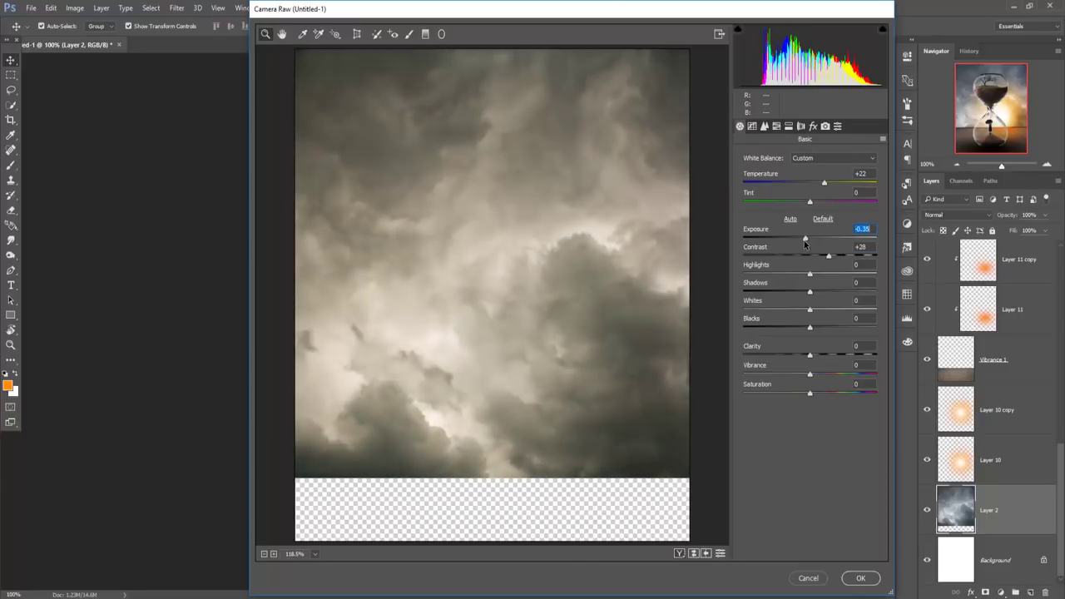
left_click(790, 128)
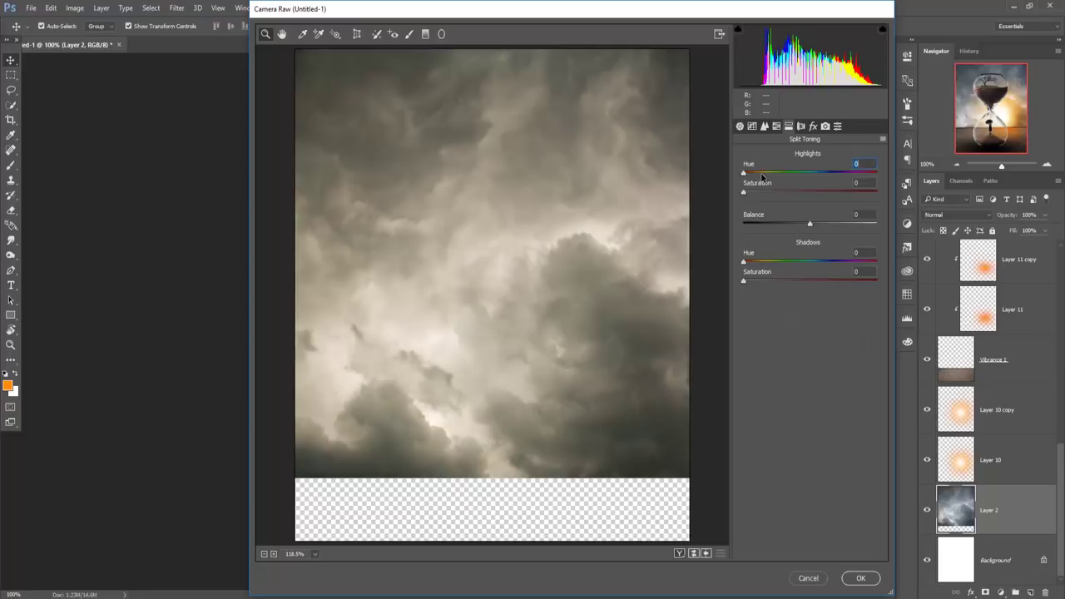
left_click(762, 173)
left_click_drag(763, 193, 809, 193)
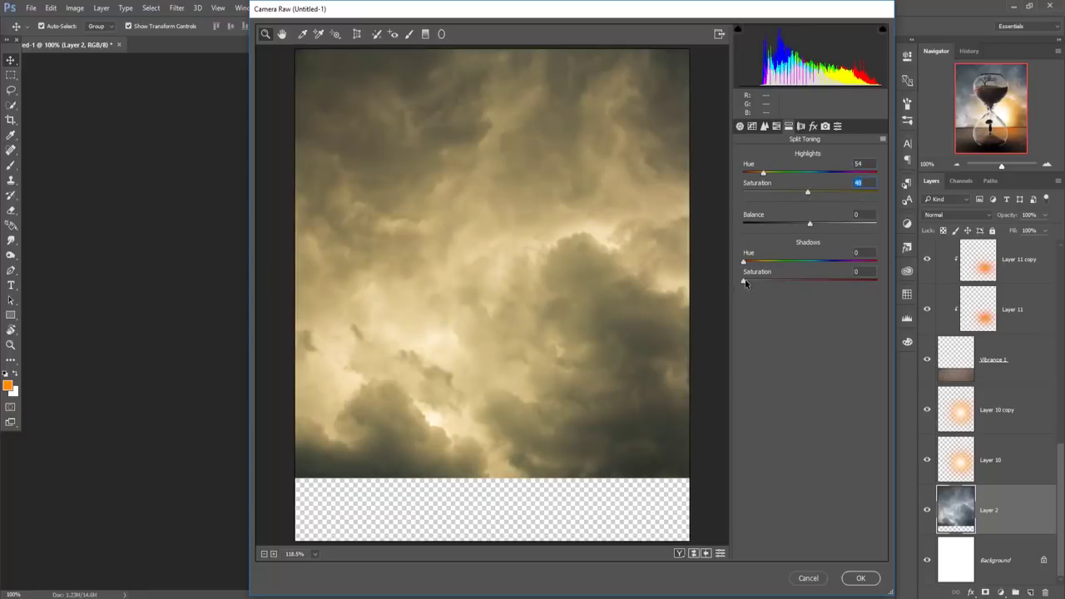
left_click_drag(745, 282, 759, 289)
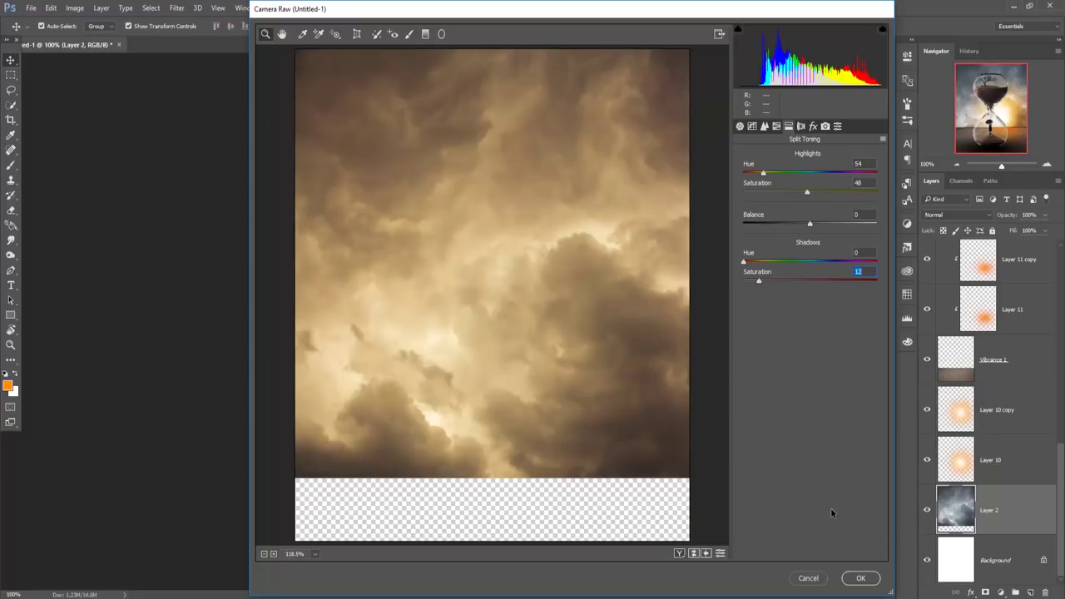
left_click(860, 578)
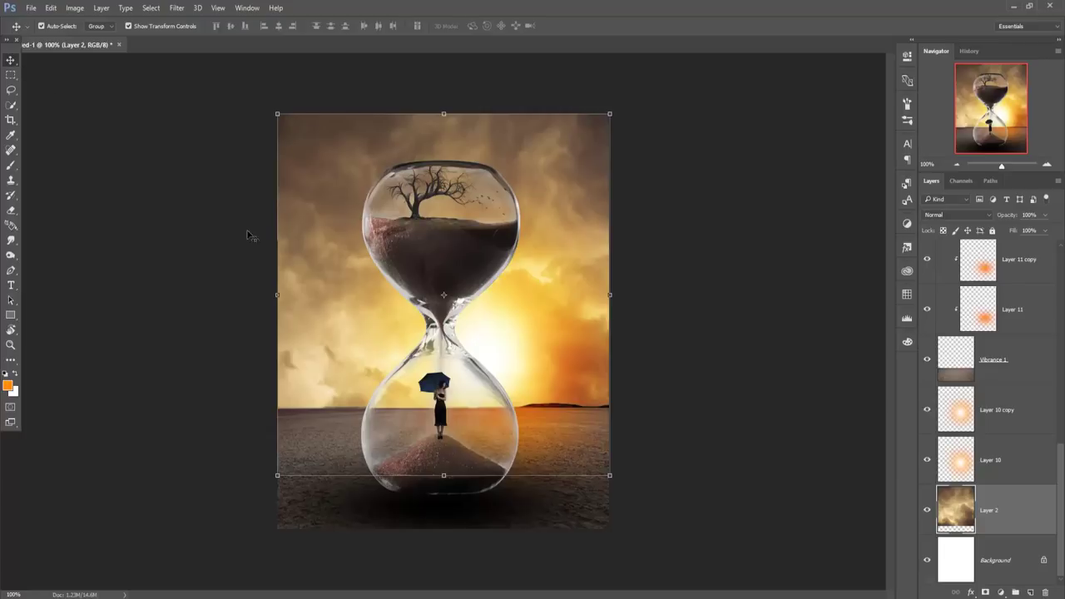
- Paint an orange glow near the hourglass neck on a new layer above Layer 3
scroll(1020, 374, "up", 2)
scroll(1020, 372, "up", 3)
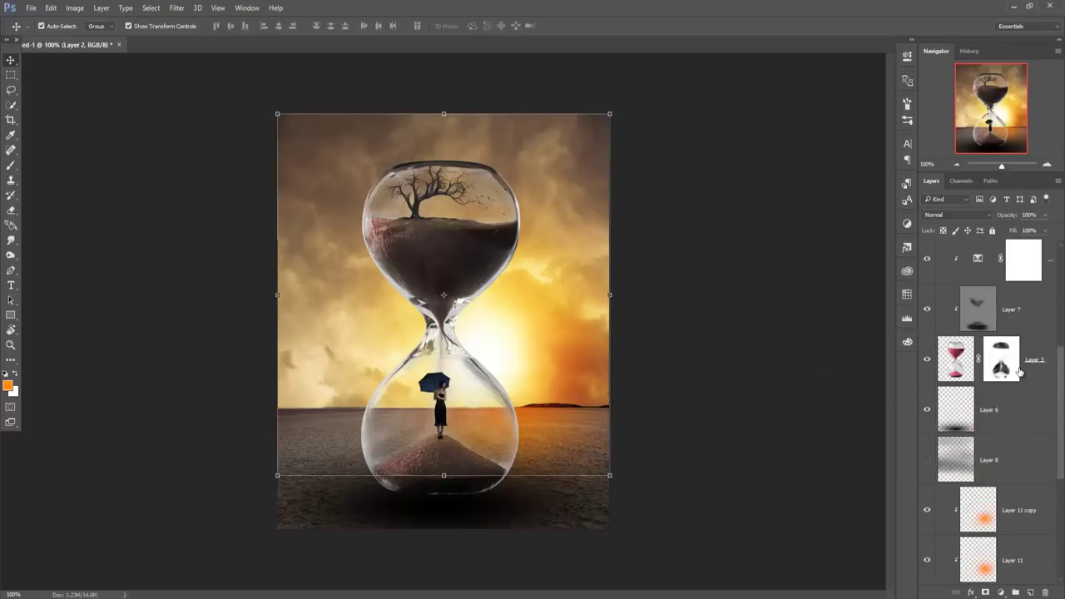
left_click(1032, 362)
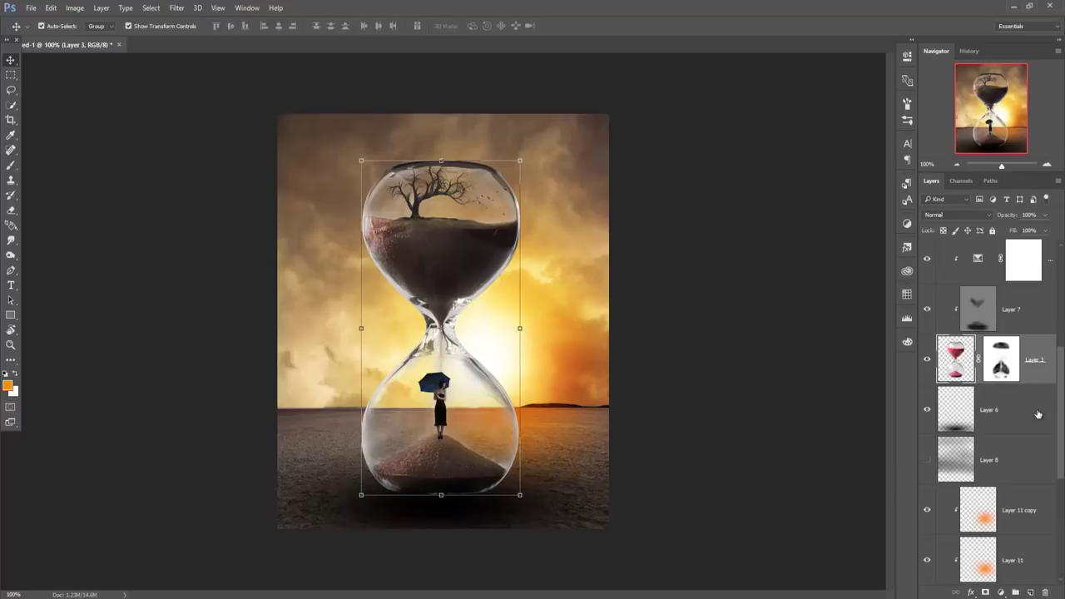
left_click(1031, 593)
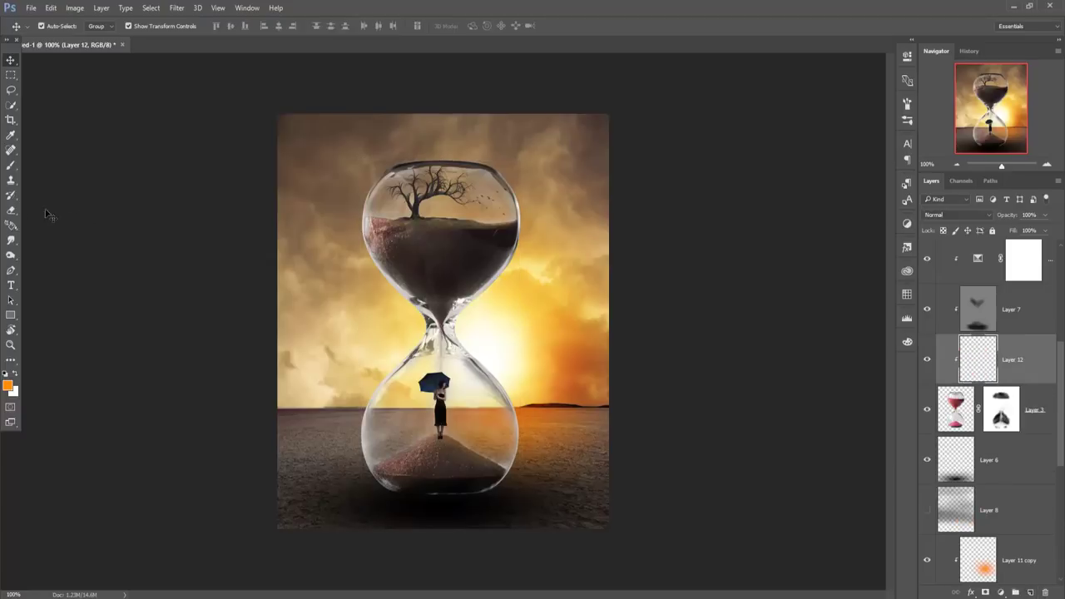
left_click(10, 167)
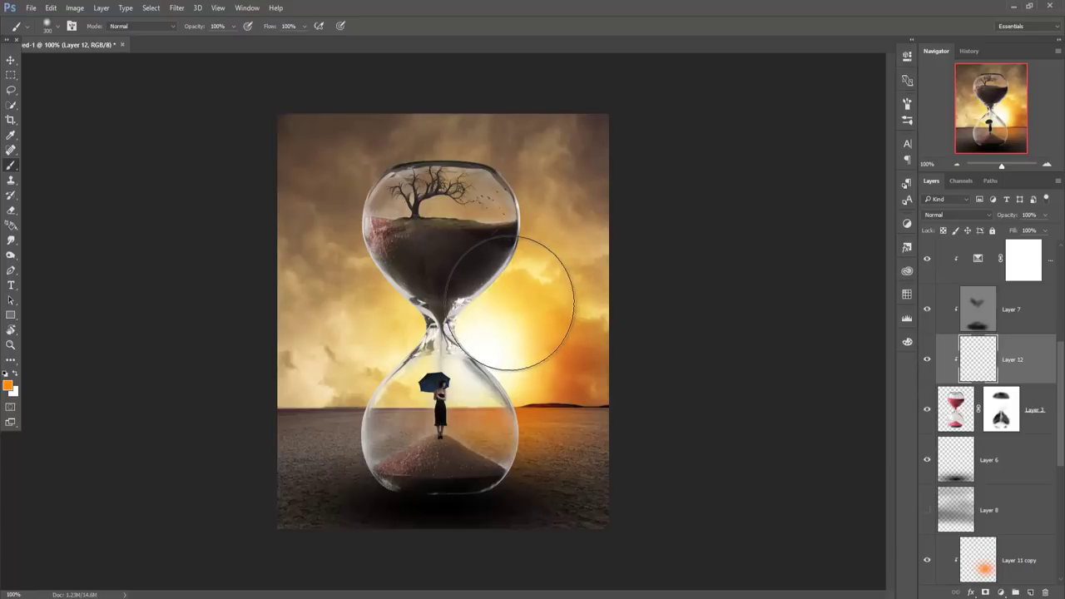
mouse_move(518, 306)
left_mouse_down()
mouse_move(507, 302)
mouse_move(511, 388)
left_mouse_up()
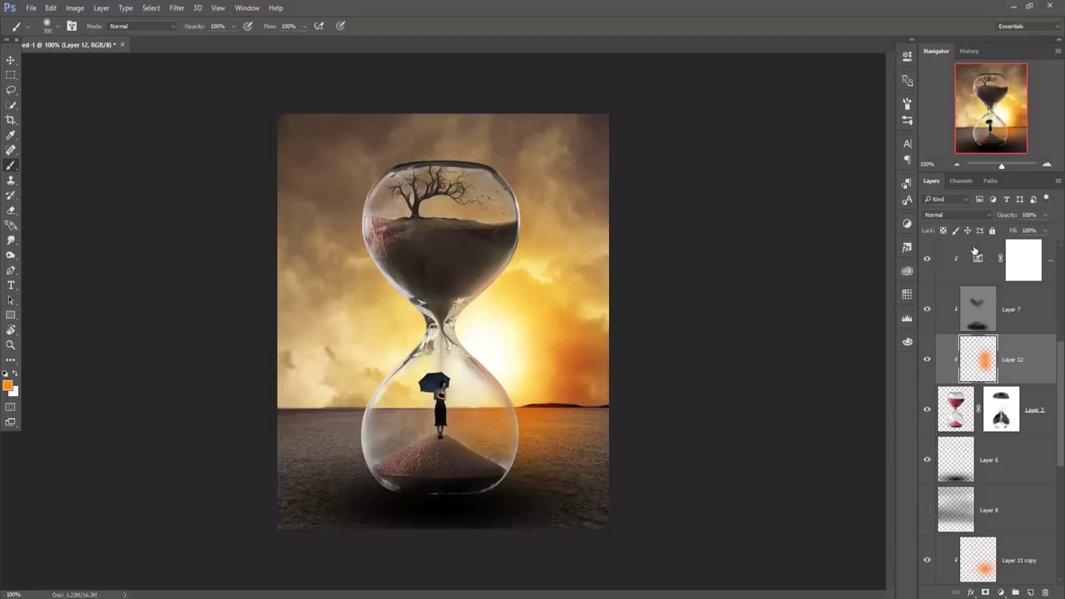
- Set Layer 12 to Overlay blending and duplicate it as Layer 12 copy
left_click(957, 215)
key("Escape")
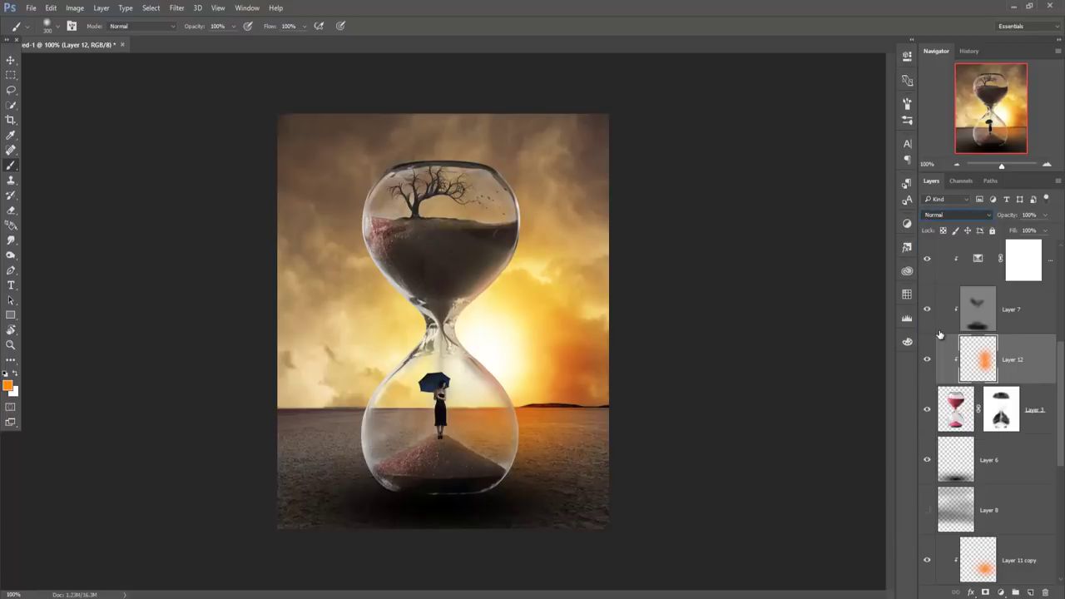
key("o")
right_click(1043, 358)
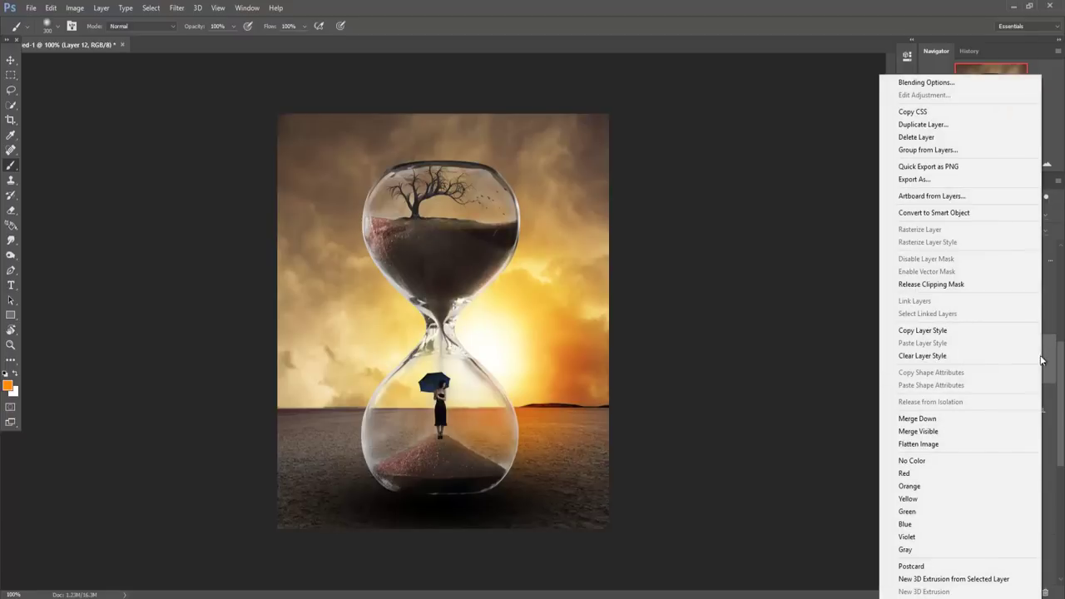
left_click(938, 126)
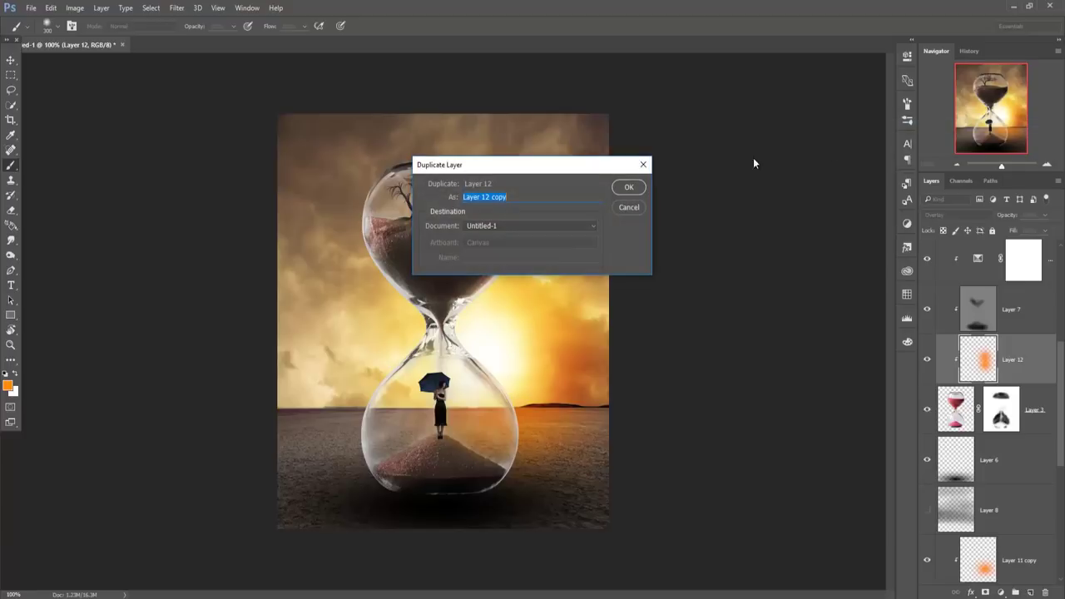
left_click(620, 184)
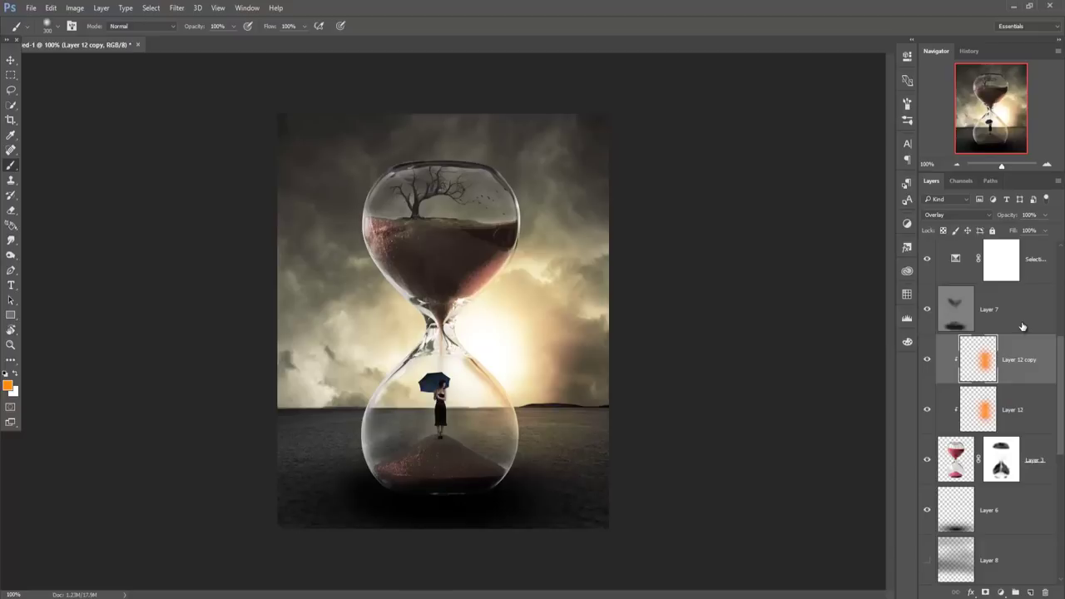
- Clip Layer 7, Selective Color, Vibrance and Curves 1 each to the layer below
scroll(1023, 327, "up", 3)
scroll(1029, 347, "down", 1)
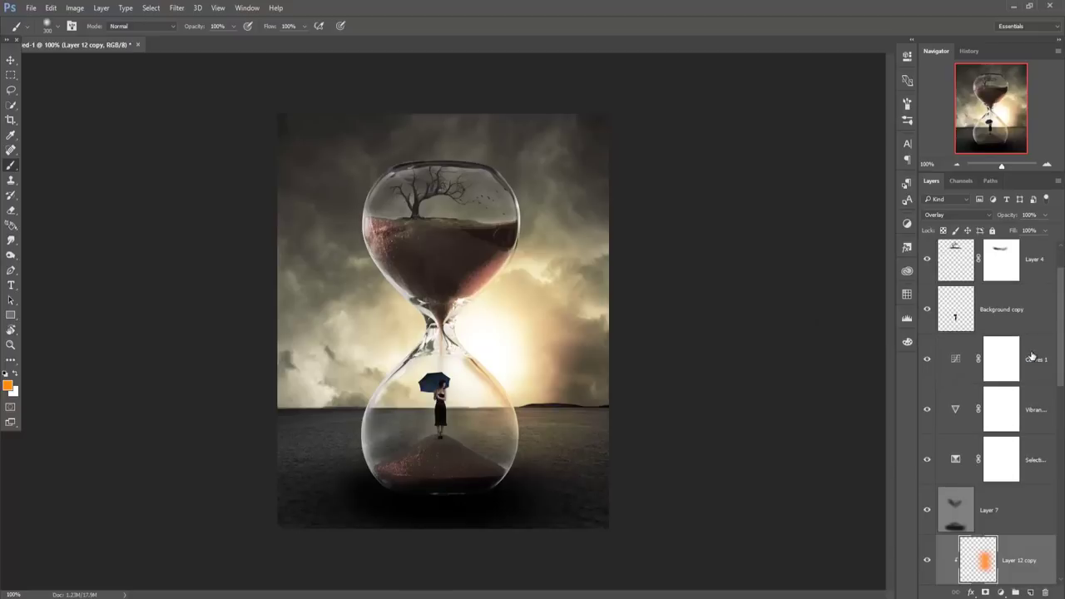
left_click(1033, 358)
right_click(1020, 504)
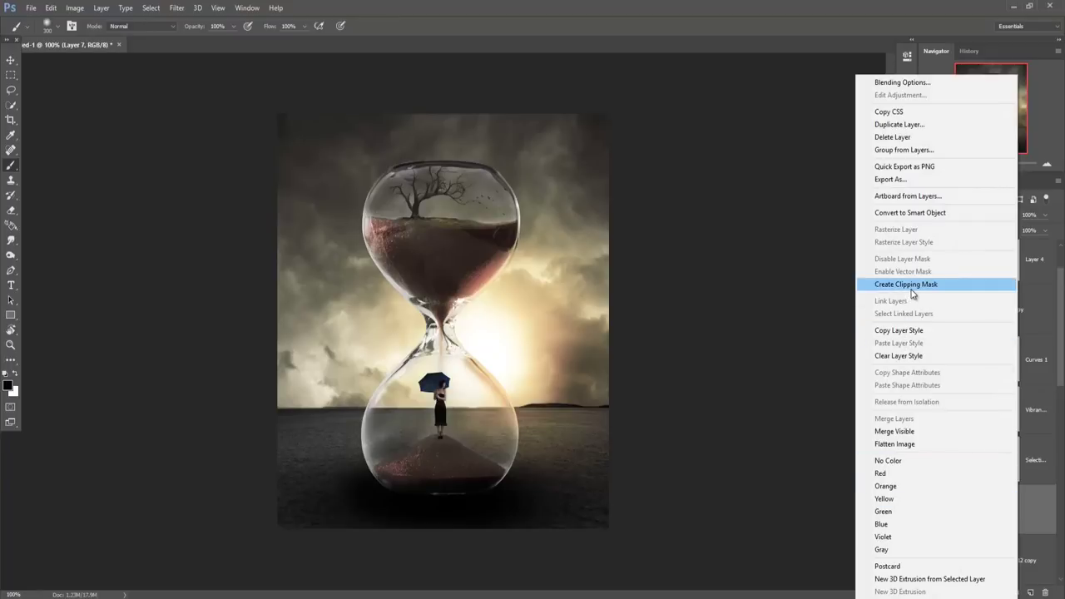
left_click(911, 285)
right_click(1049, 460)
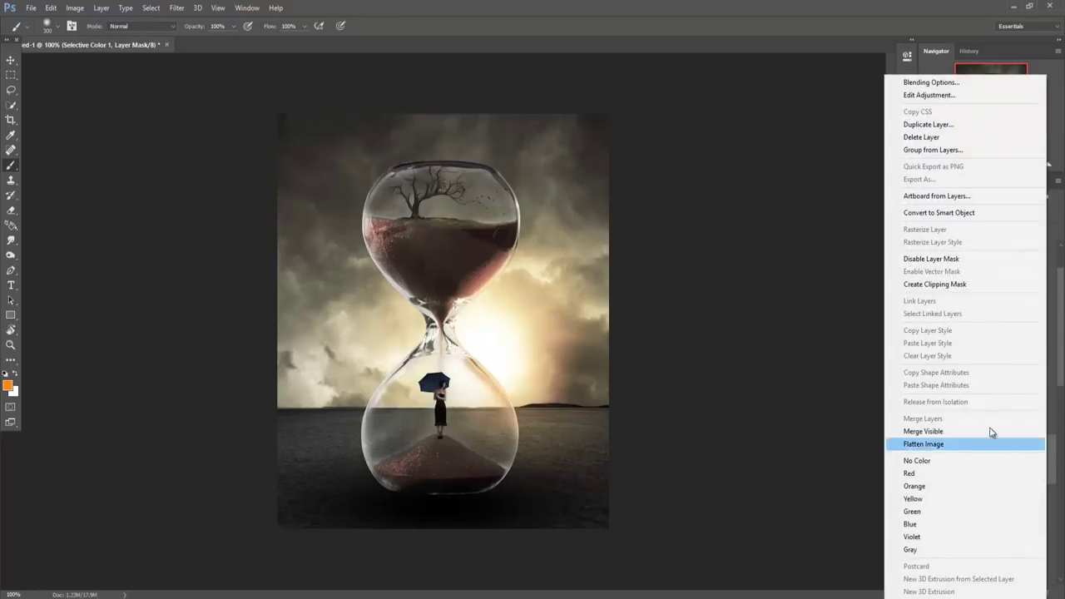
left_click(941, 285)
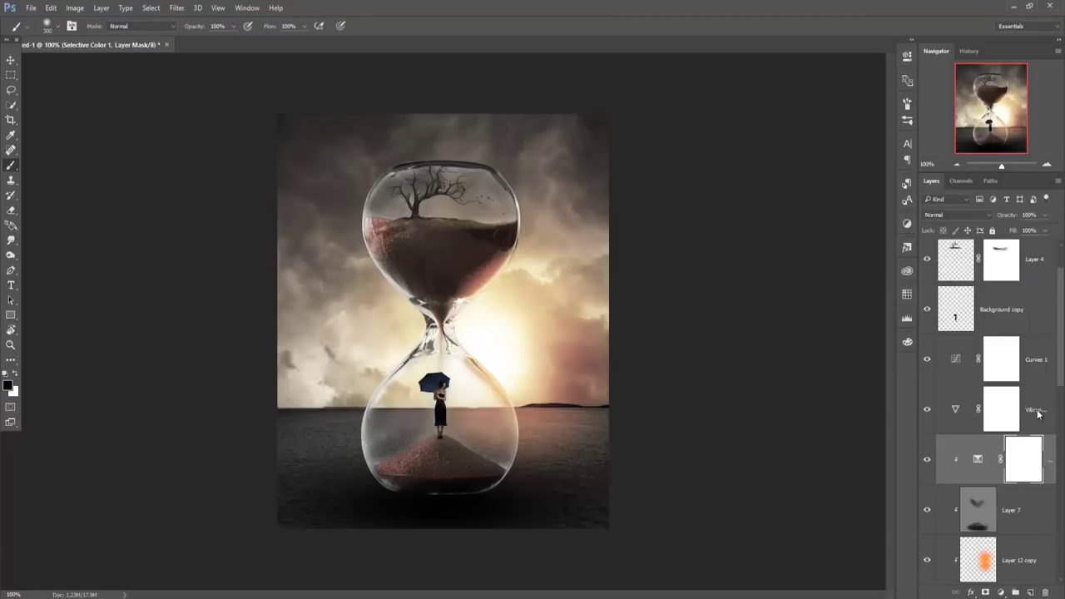
right_click(991, 396)
left_click(982, 284)
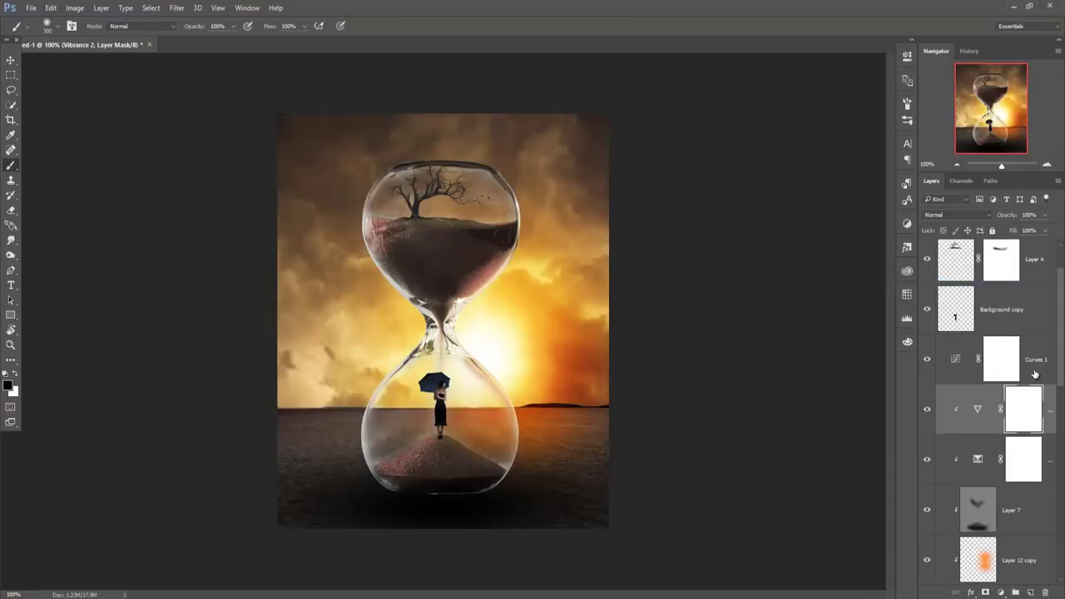
right_click(1036, 366)
left_click(924, 283)
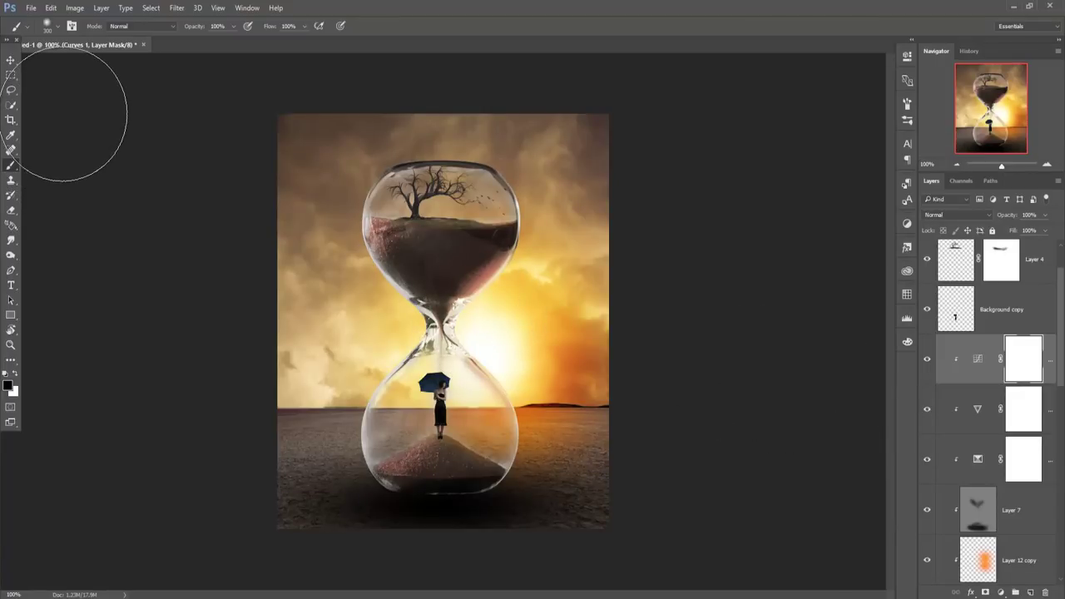
left_click(10, 60)
- Add a new empty layer above Layer 8 and pick black as the paint colour
scroll(1010, 414, "down", 4)
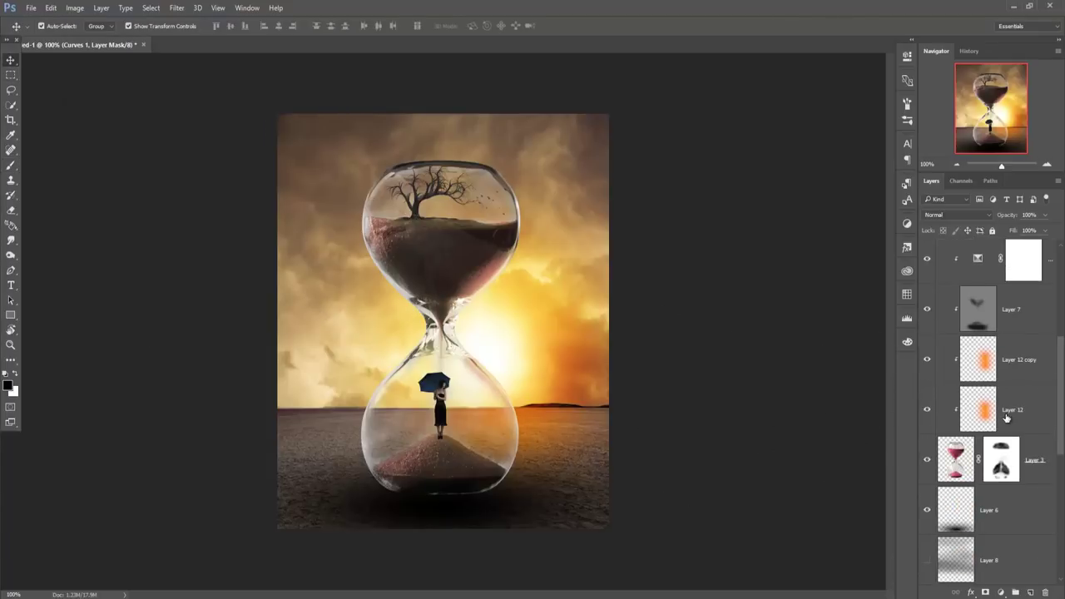
scroll(972, 498, "down", 3)
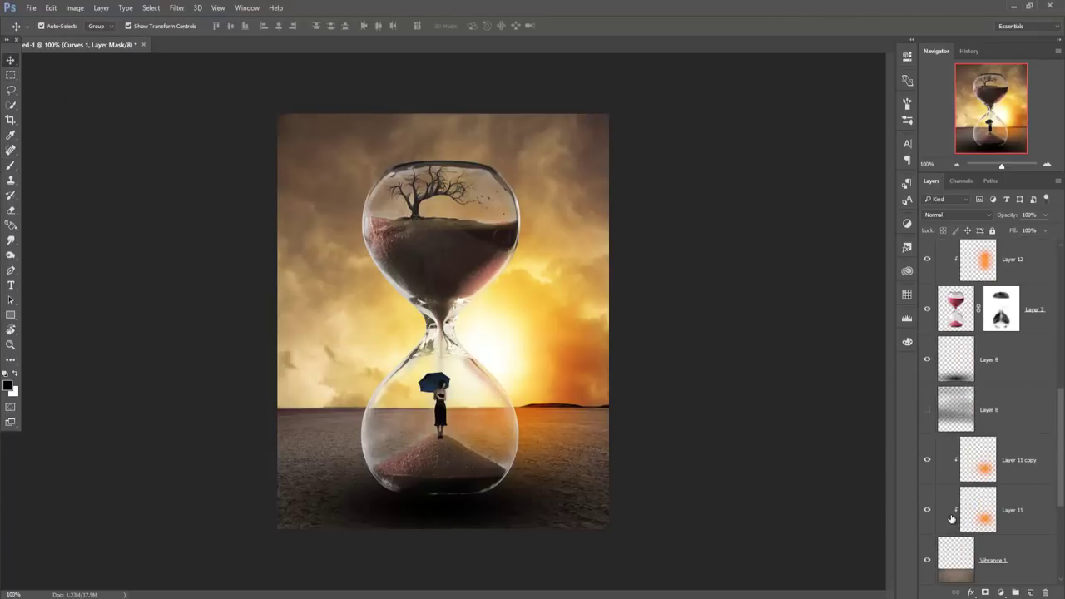
left_click(990, 398)
left_click(1001, 592)
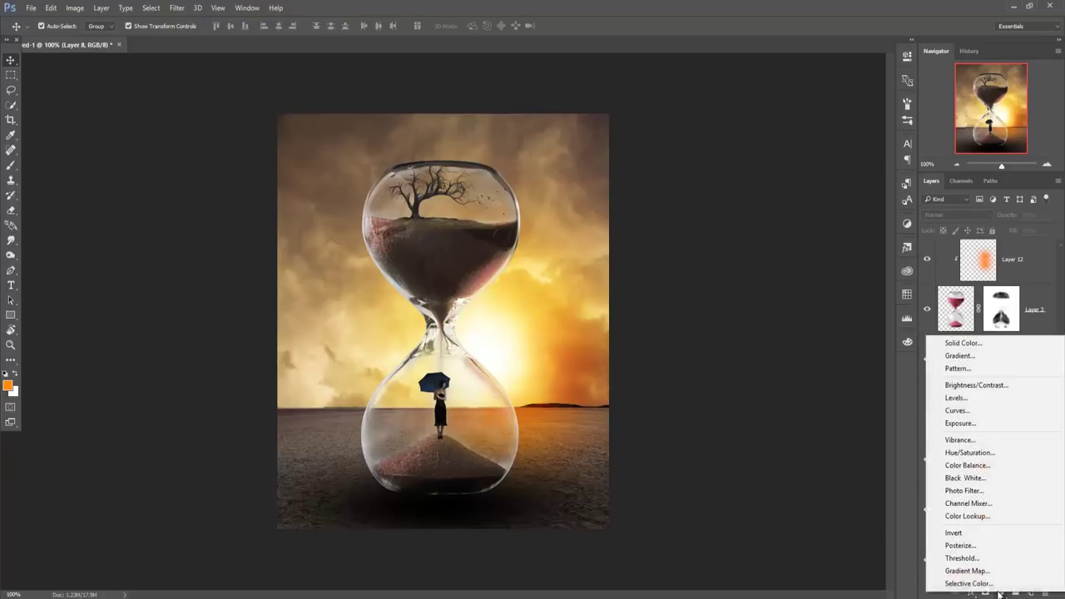
key("Escape")
left_click(1032, 592)
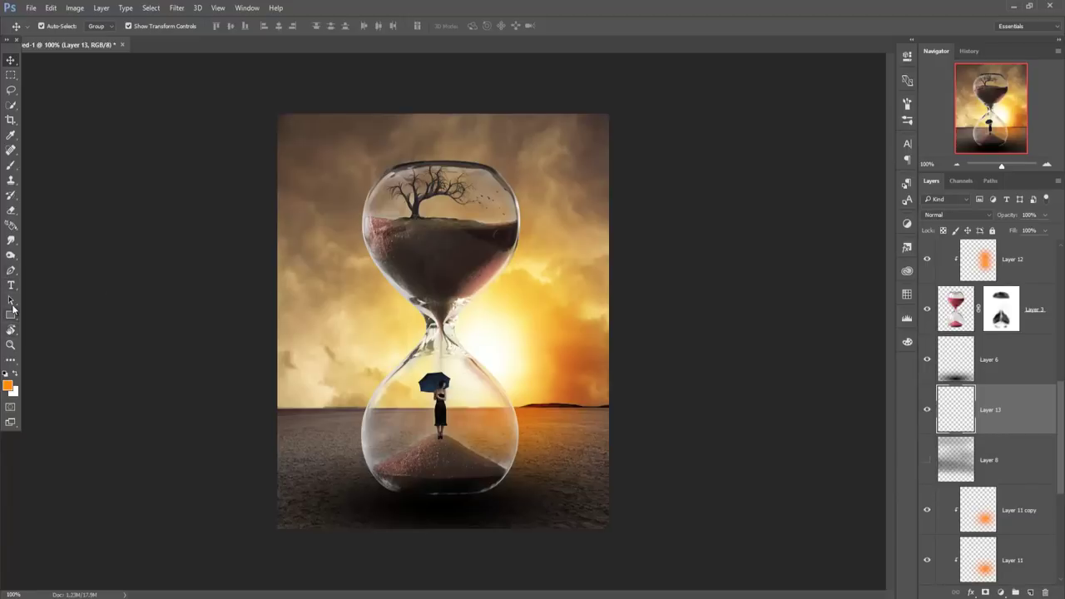
left_click(11, 165)
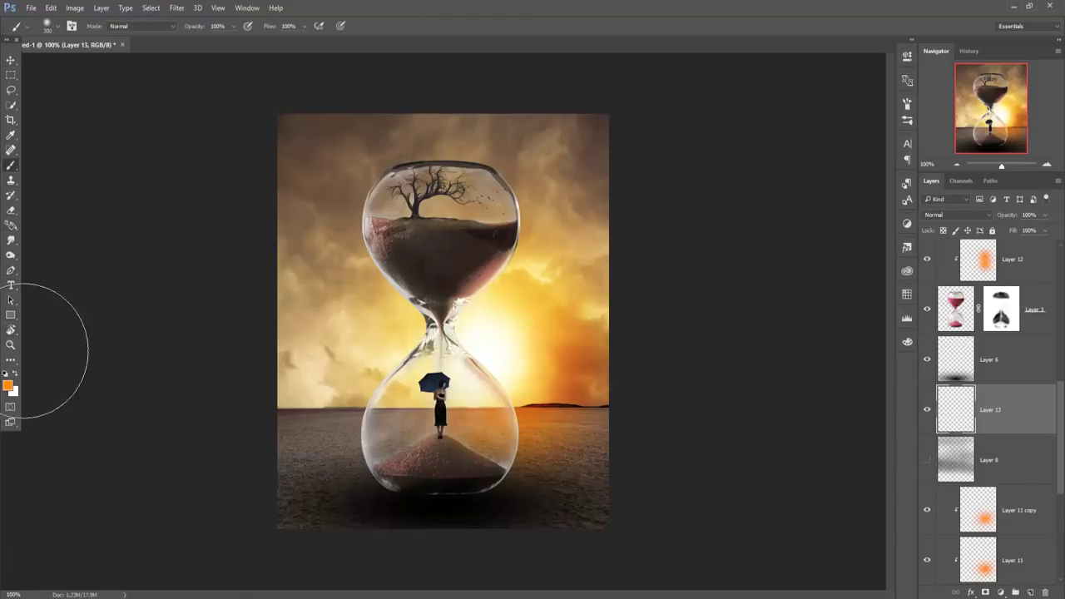
left_click(15, 390)
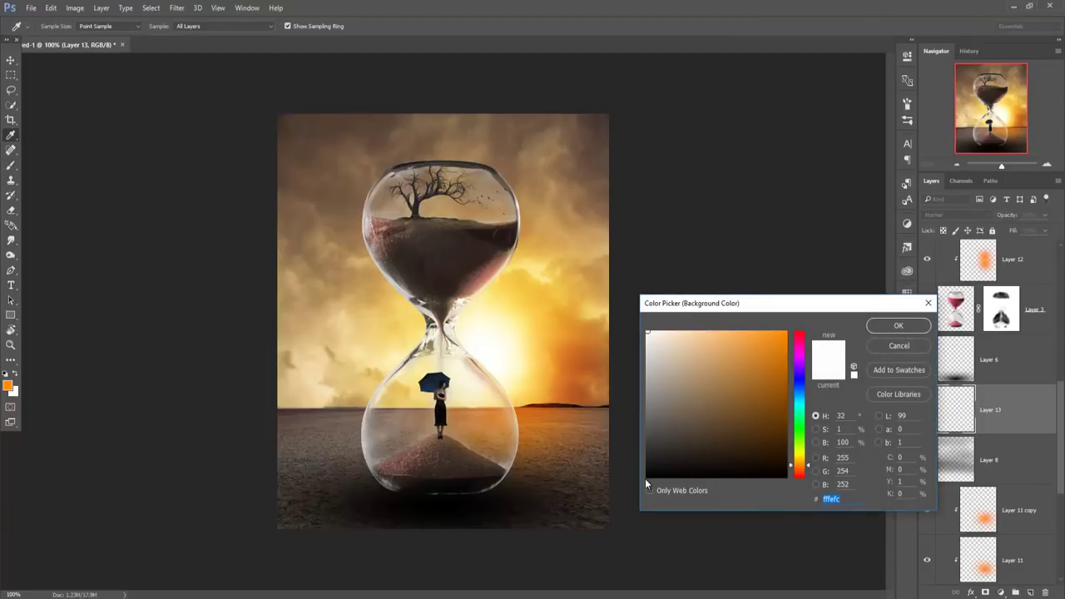
left_click(647, 479)
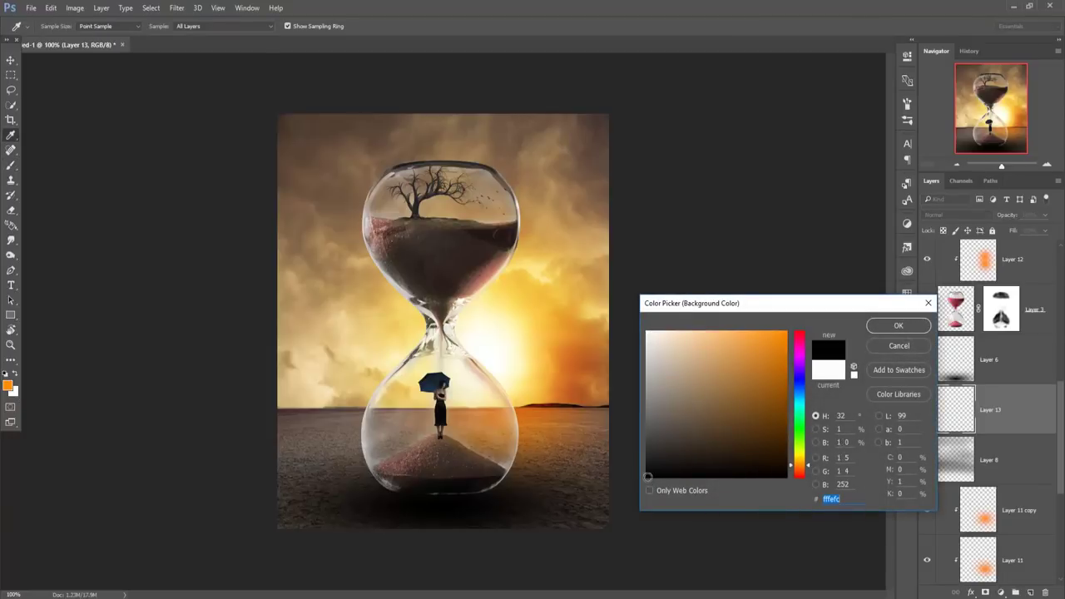
left_click(895, 327)
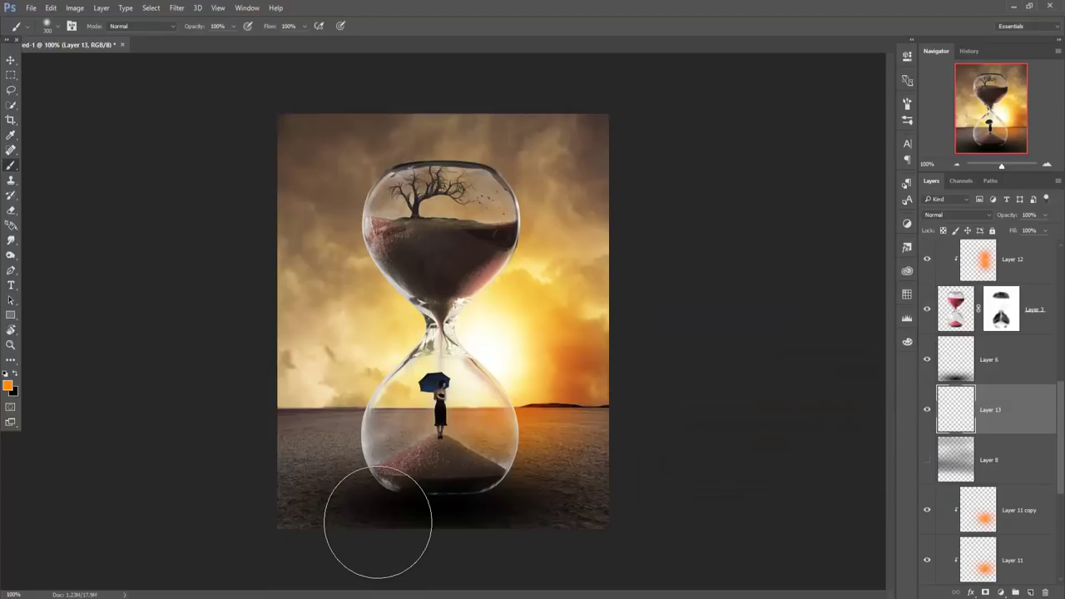
- Brush a black shadow across the canvas bottom and lower the layer opacity to 38%
key("bracketleft")
left_click_drag(266, 558, 571, 552)
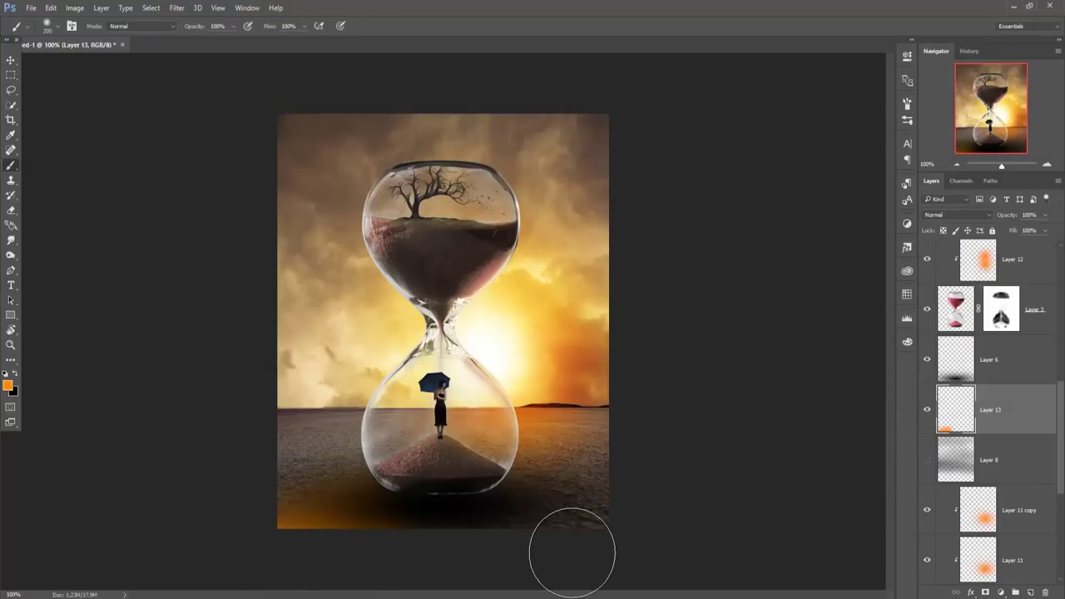
key("ctrl+z")
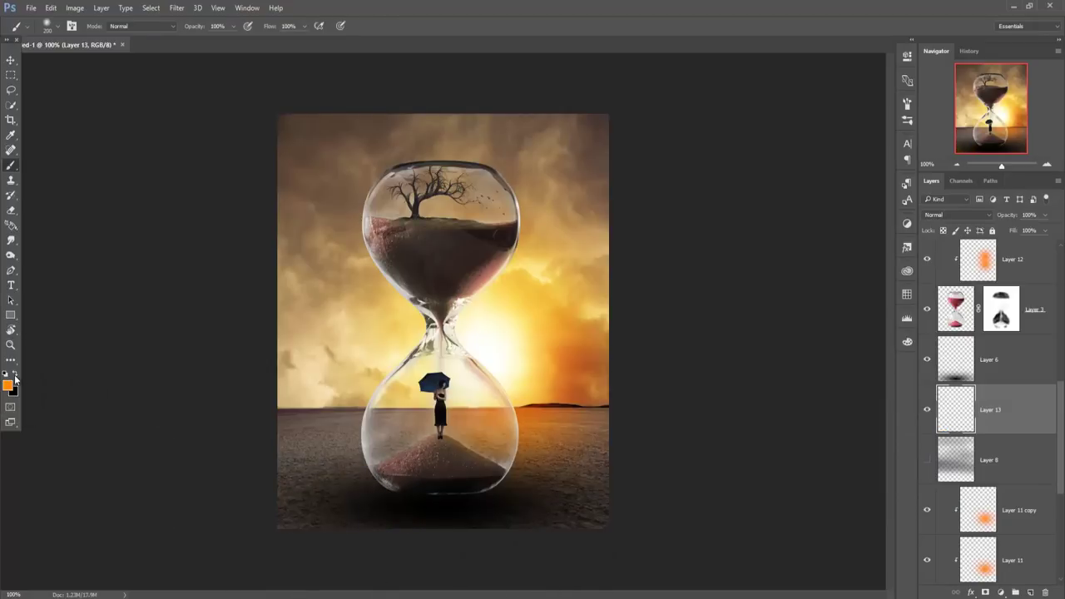
left_click(15, 377)
mouse_move(323, 525)
left_mouse_down()
mouse_move(276, 545)
mouse_move(582, 547)
left_mouse_up()
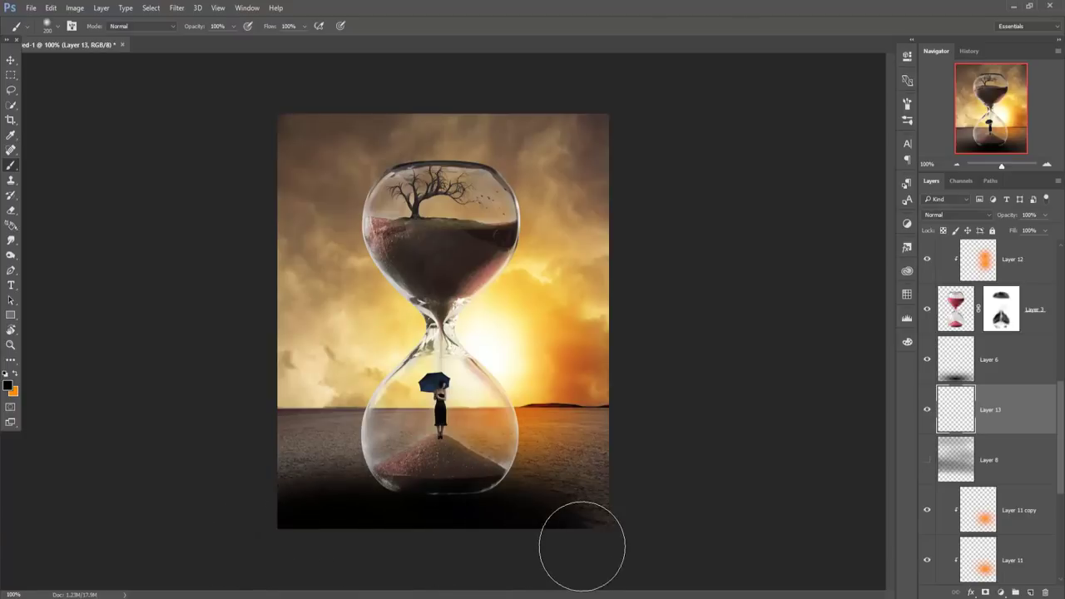
left_click(1046, 231)
left_click_drag(1046, 231, 1016, 232)
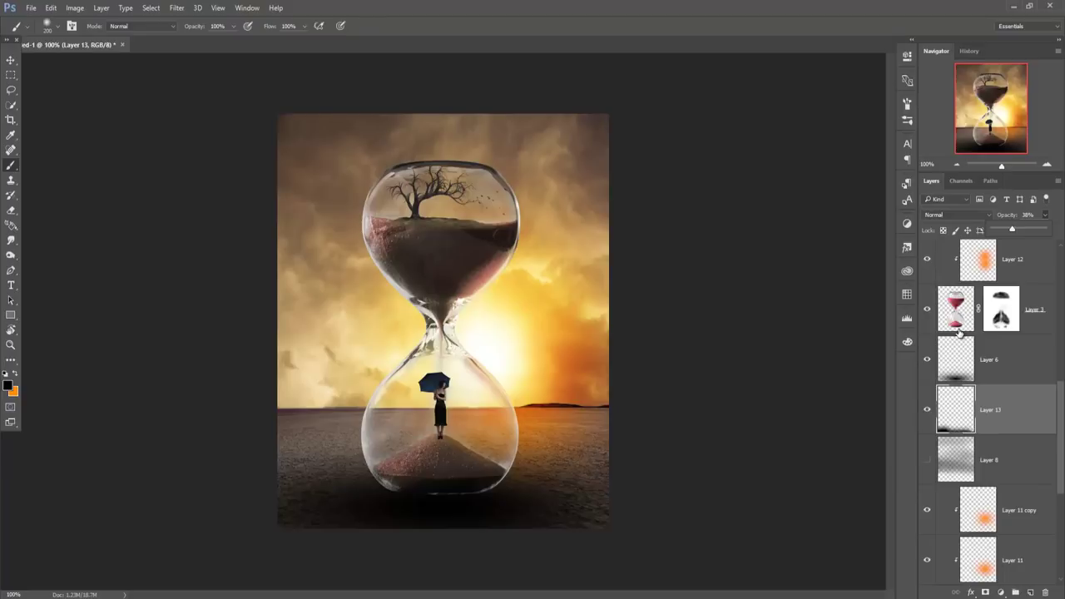
left_click(11, 61)
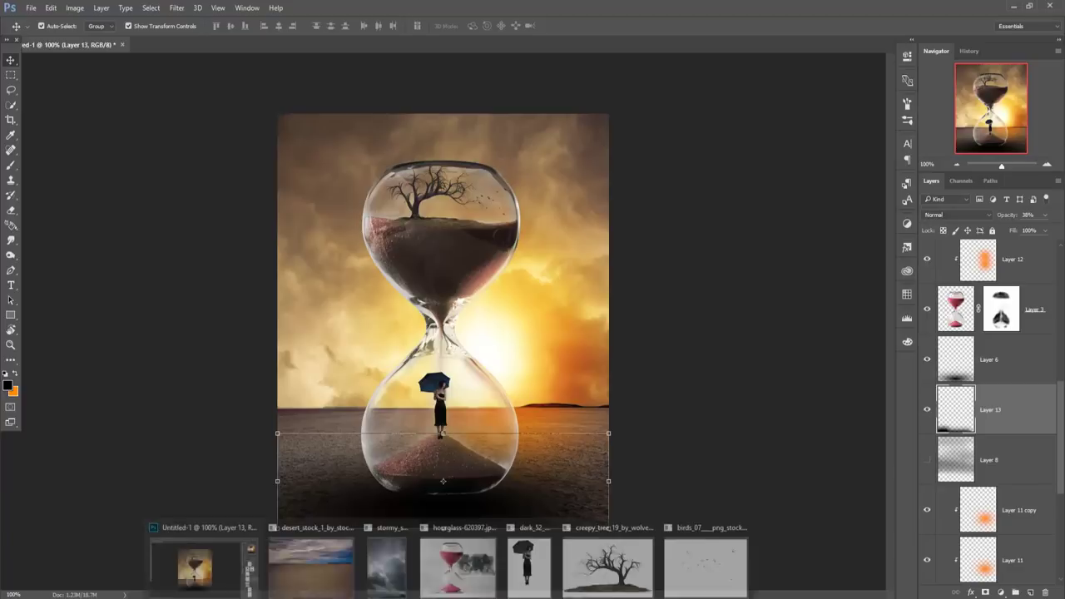
- Copy the birds from the birds_07 document into the hourglass composite
left_click(729, 571)
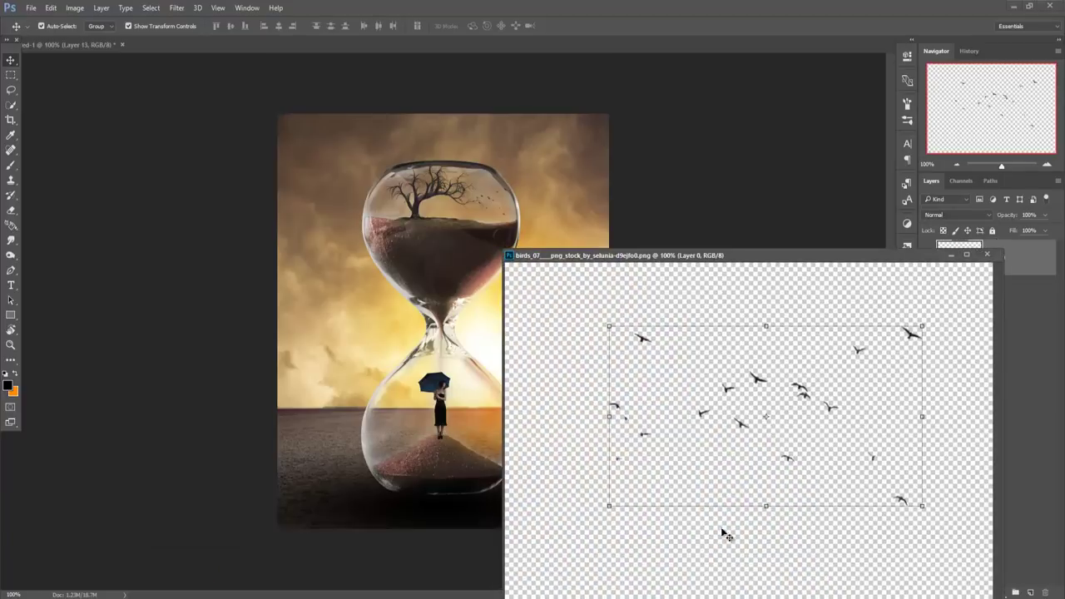
left_click_drag(761, 392, 562, 188)
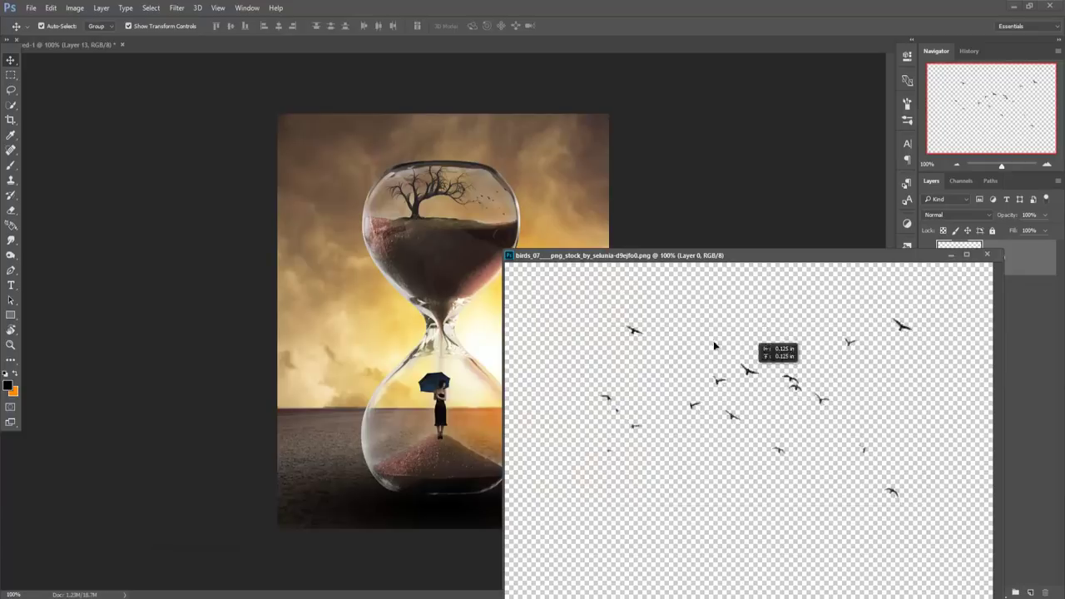
left_click(950, 255)
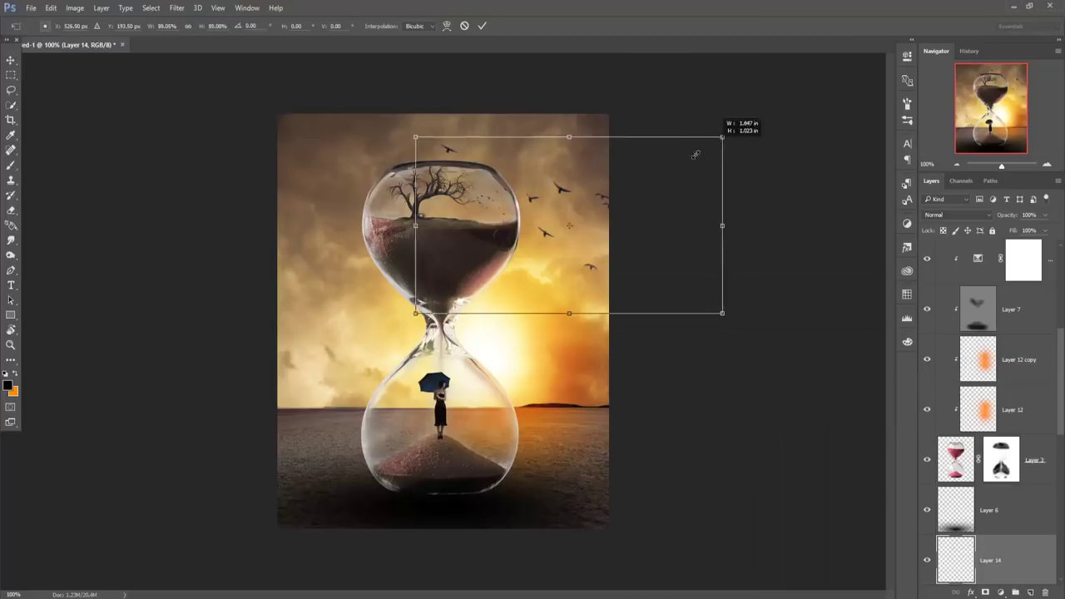
- Scale the birds to about 65% and place them right of the hourglass neck
left_click_drag(726, 138, 671, 166)
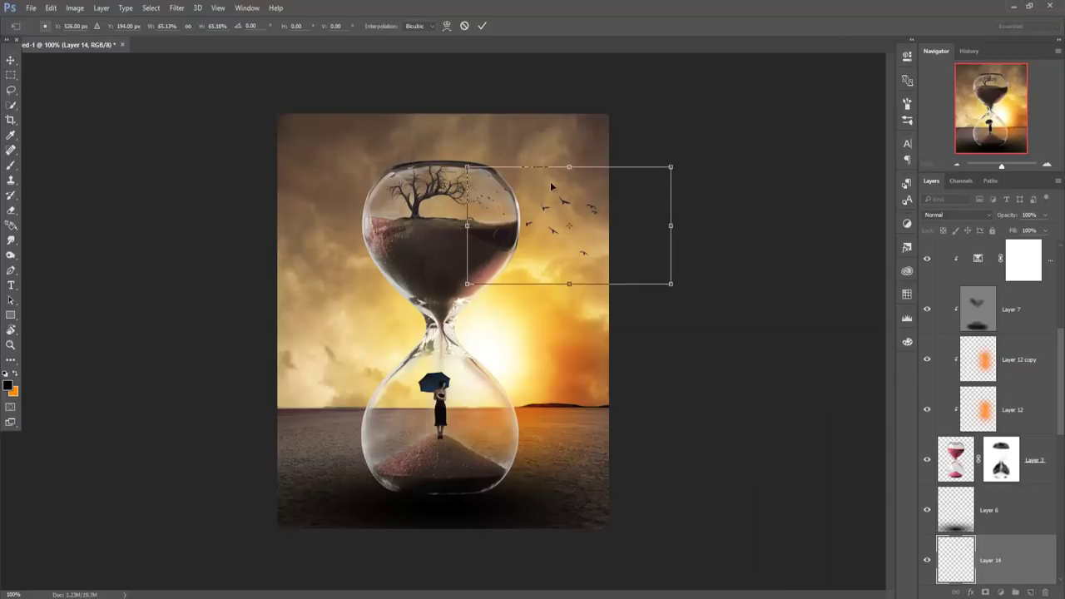
mouse_move(562, 202)
left_mouse_down()
mouse_move(530, 244)
mouse_move(514, 297)
left_mouse_up()
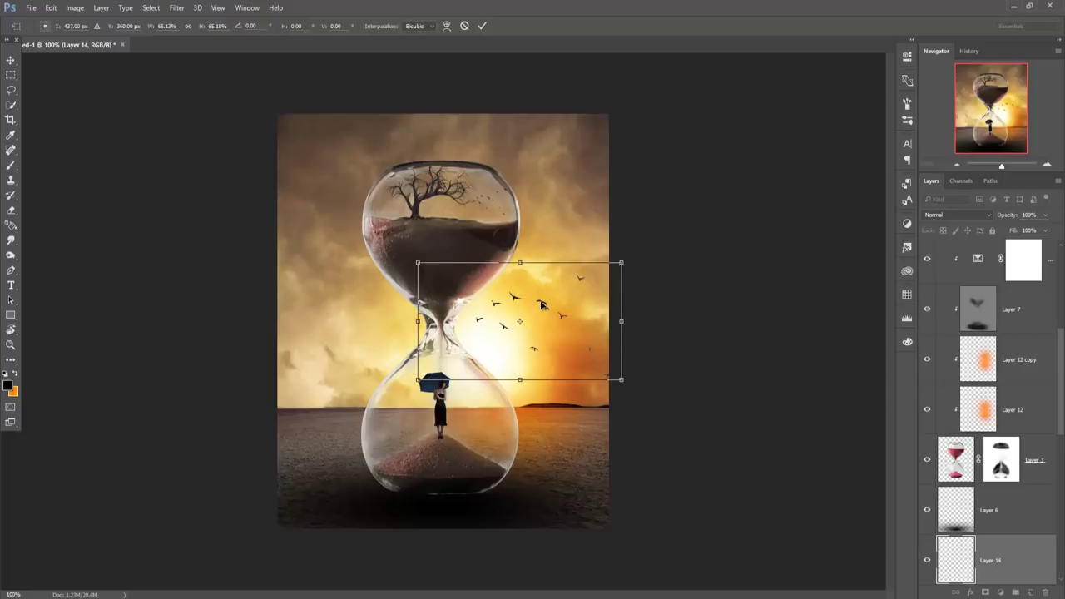
left_click_drag(541, 304, 531, 311)
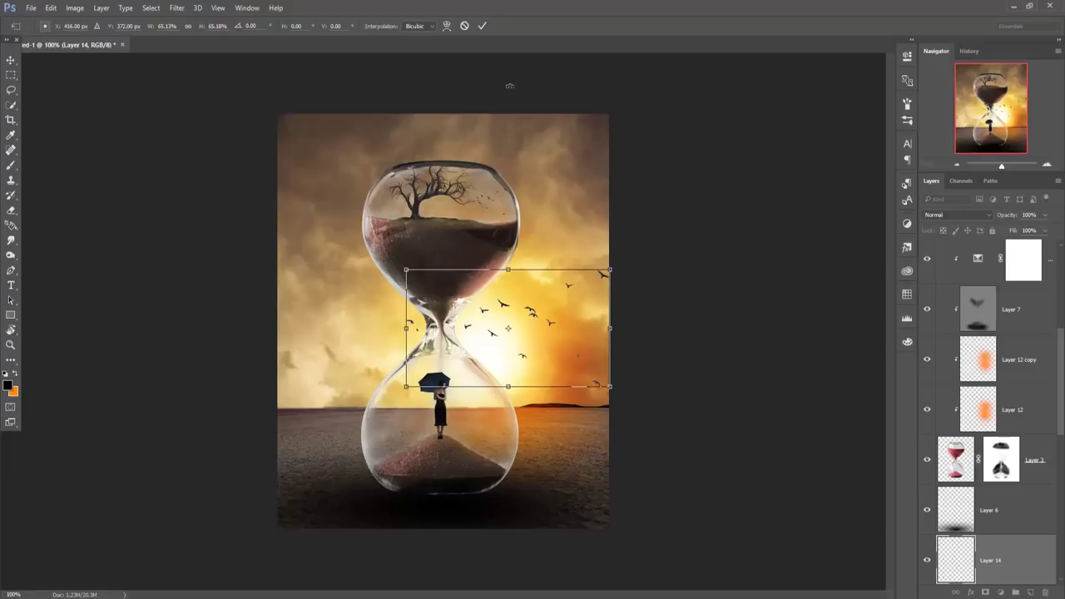
left_click(482, 26)
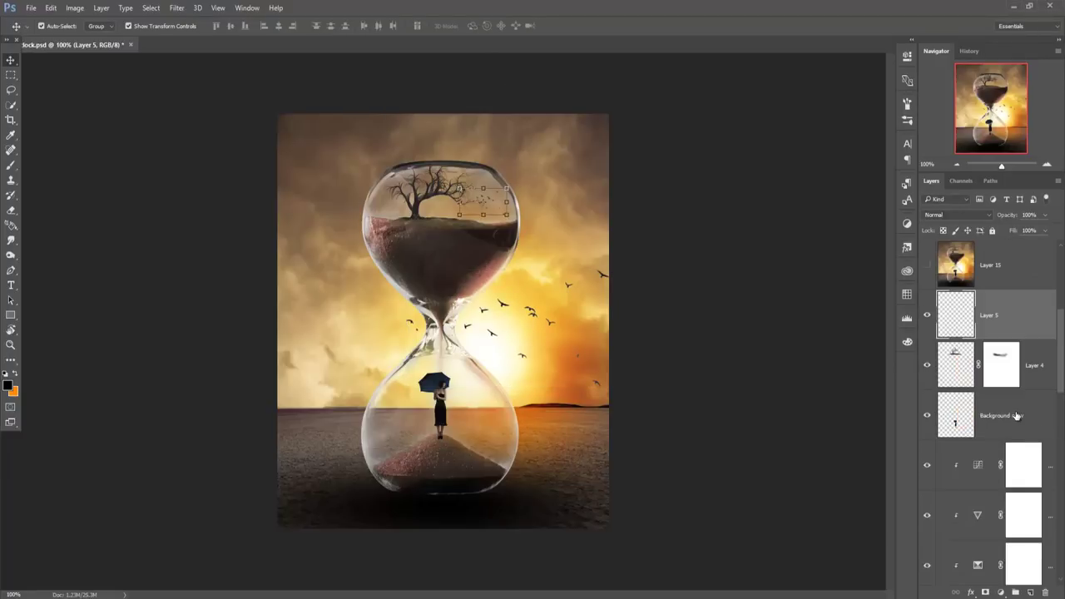
right_click(1017, 416)
key("Escape")
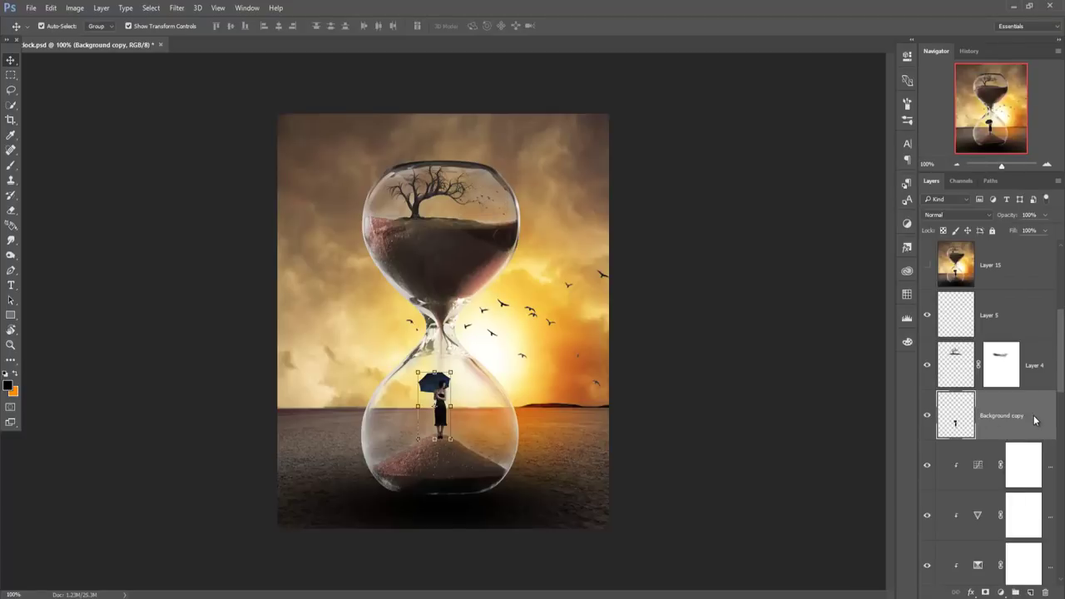
- Duplicate Background copy as Background copy 2 and flip it vertically
right_click(1034, 420)
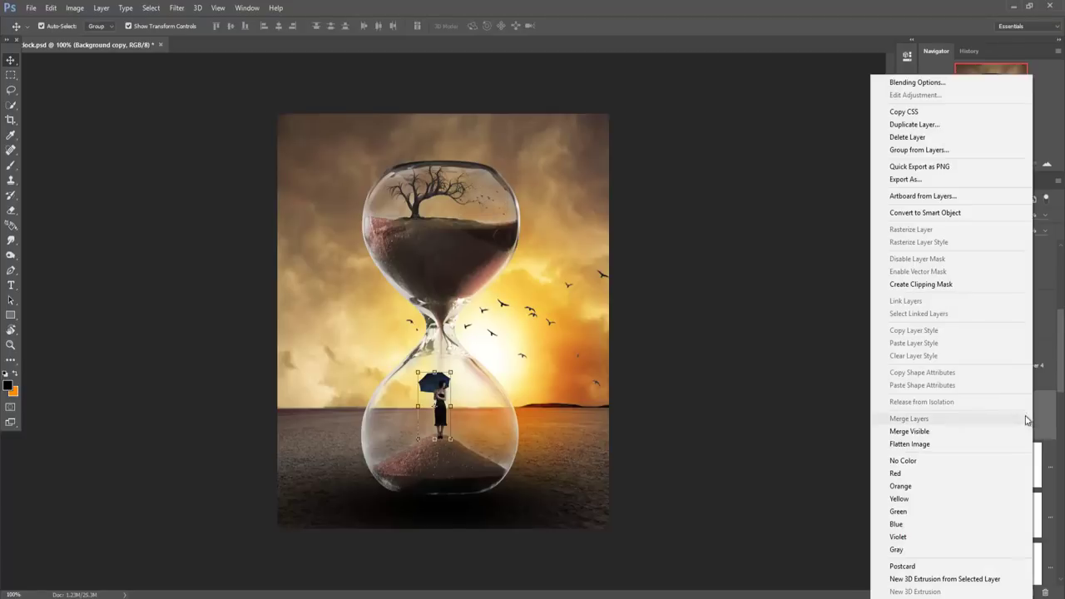
left_click(916, 124)
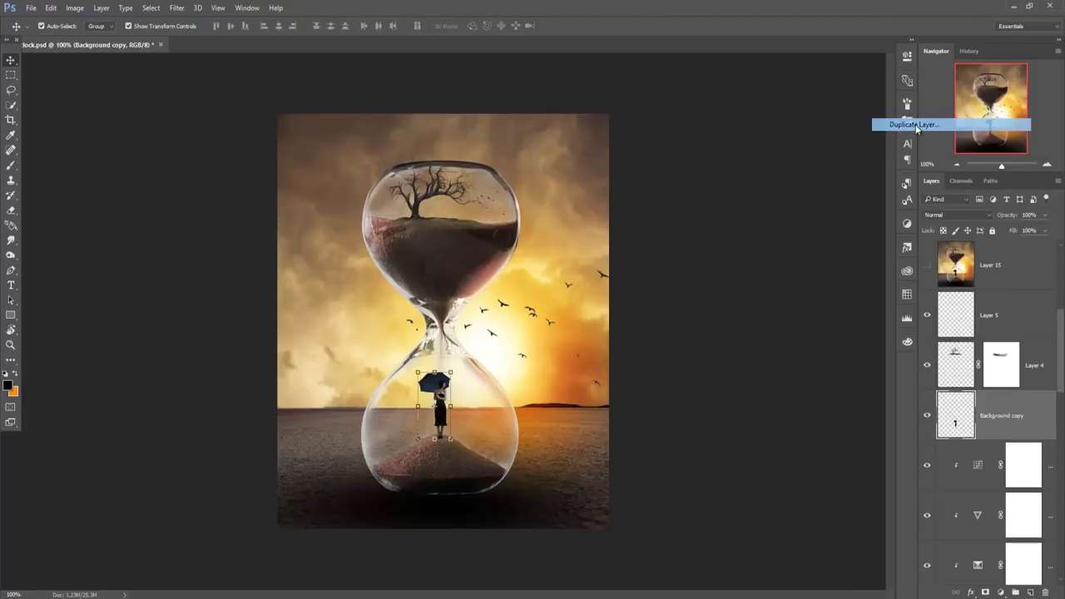
left_click(631, 189)
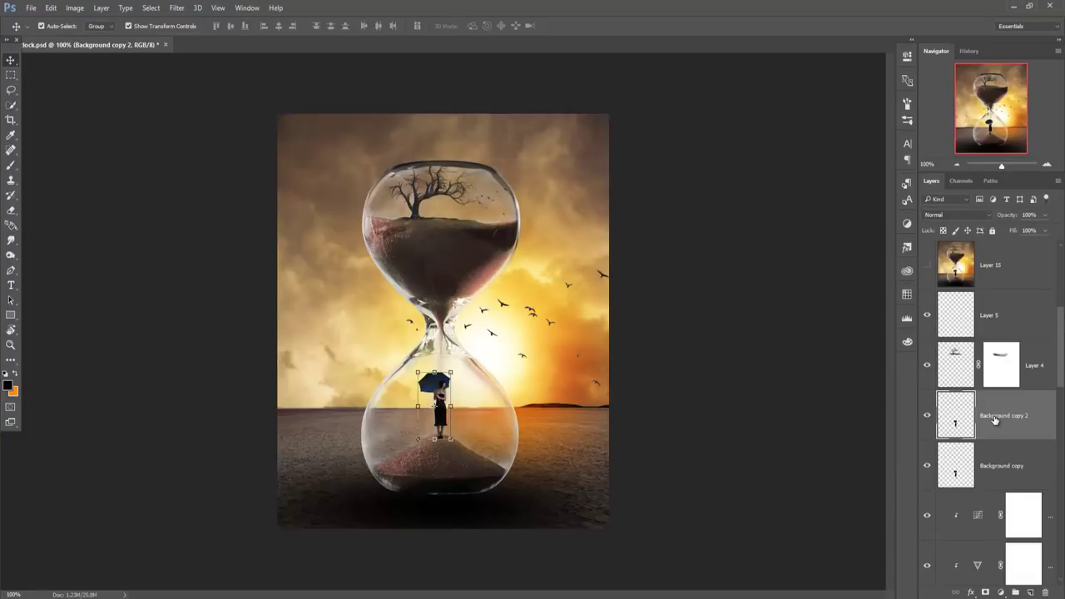
left_click(51, 8)
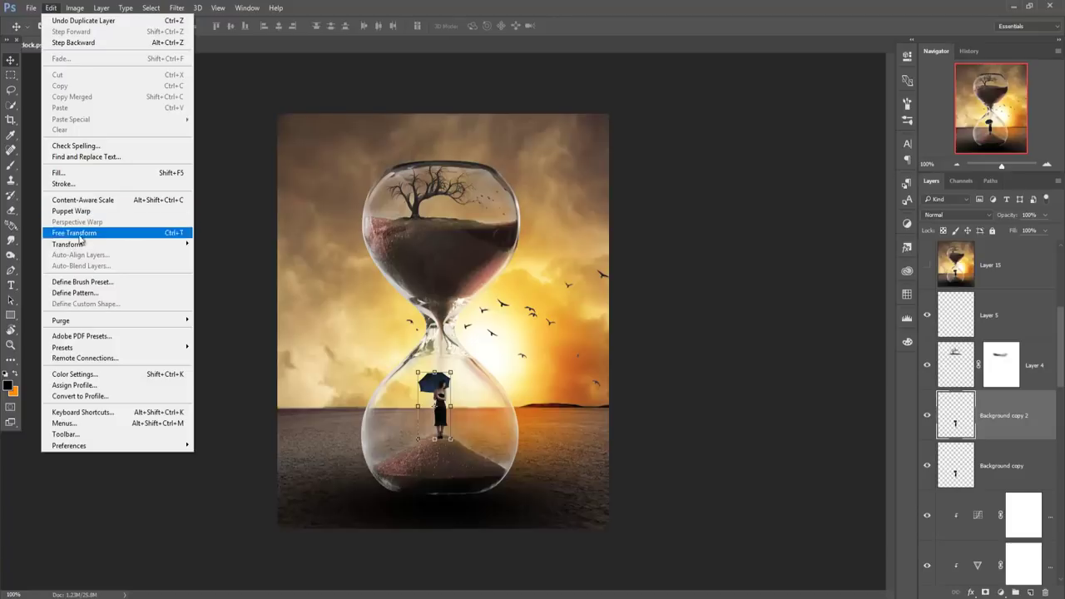
mouse_move(68, 244)
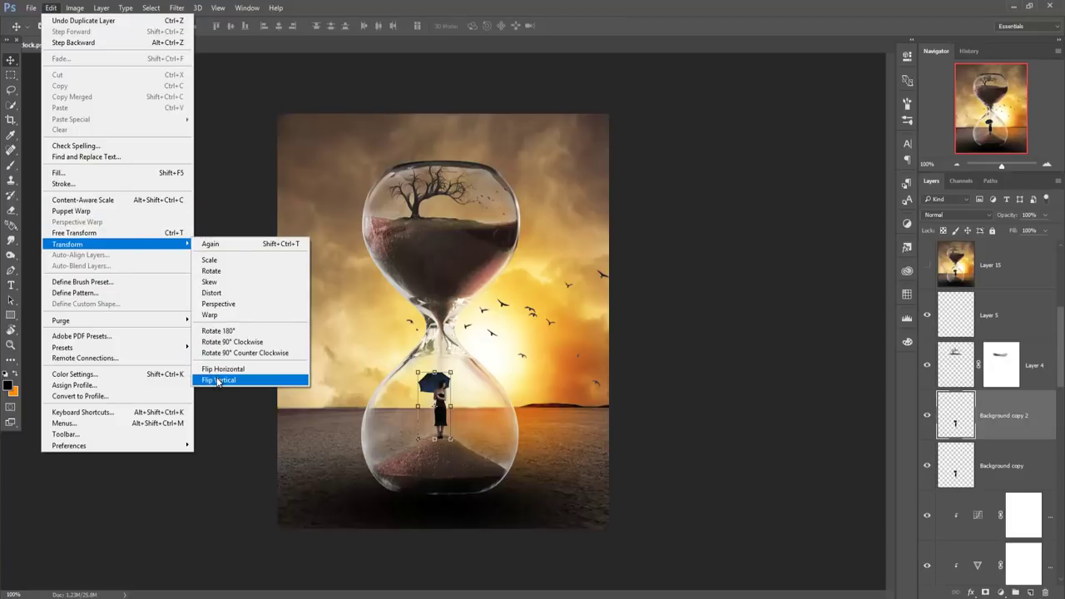
left_click(218, 381)
- Move the flipped copy beneath the woman's feet and skew it into a slanted shadow
left_click_drag(1010, 414, 1007, 483)
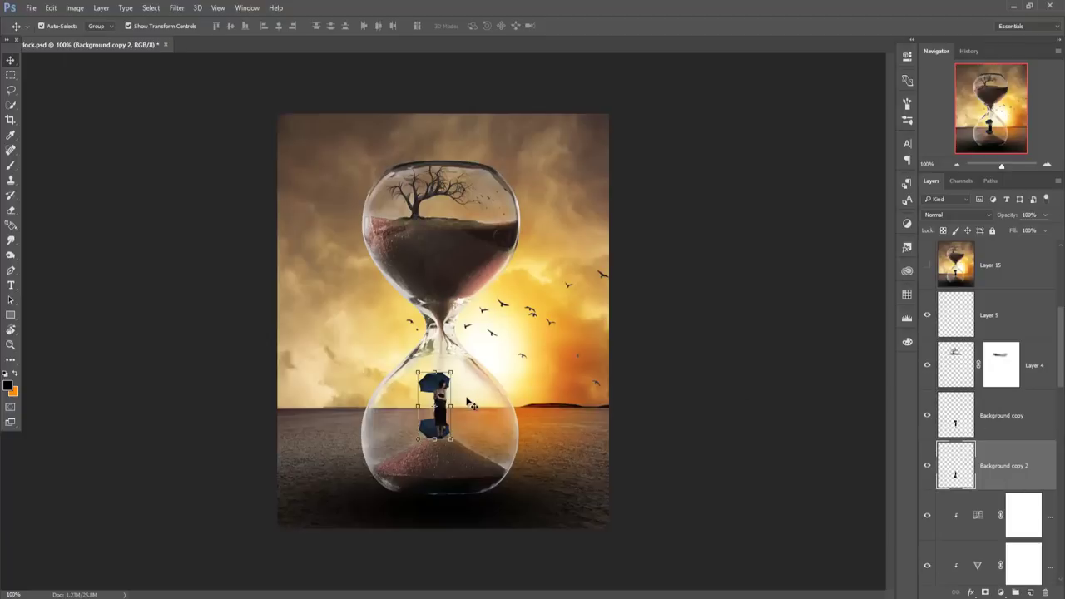
left_click_drag(444, 399, 443, 424)
key("shift+Down")
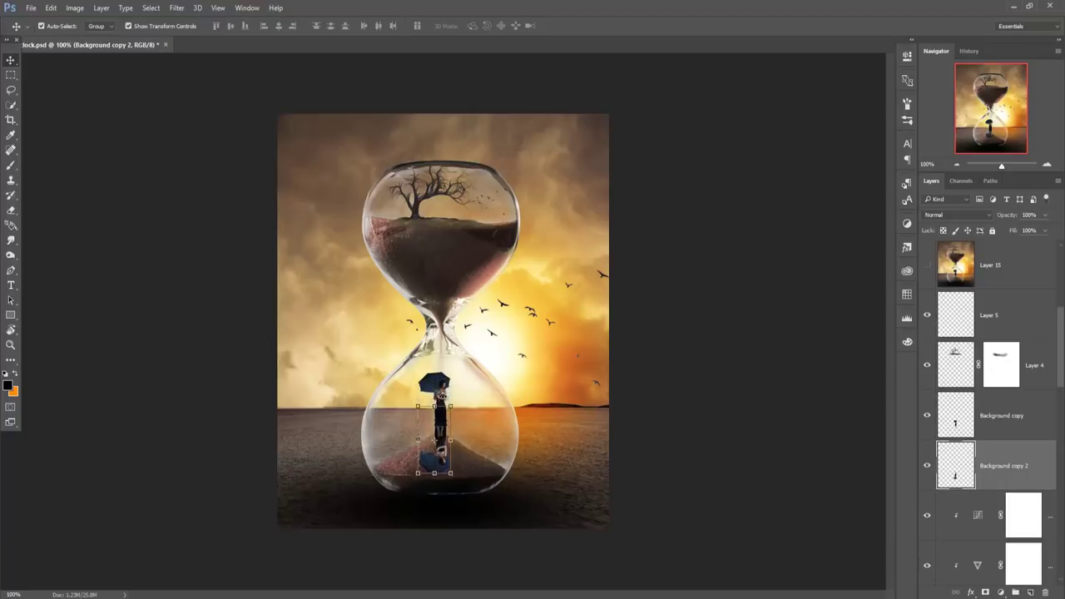
key("shift+Down")
key("shift+Down")
key("shift+Down")
key("Down")
key("Down")
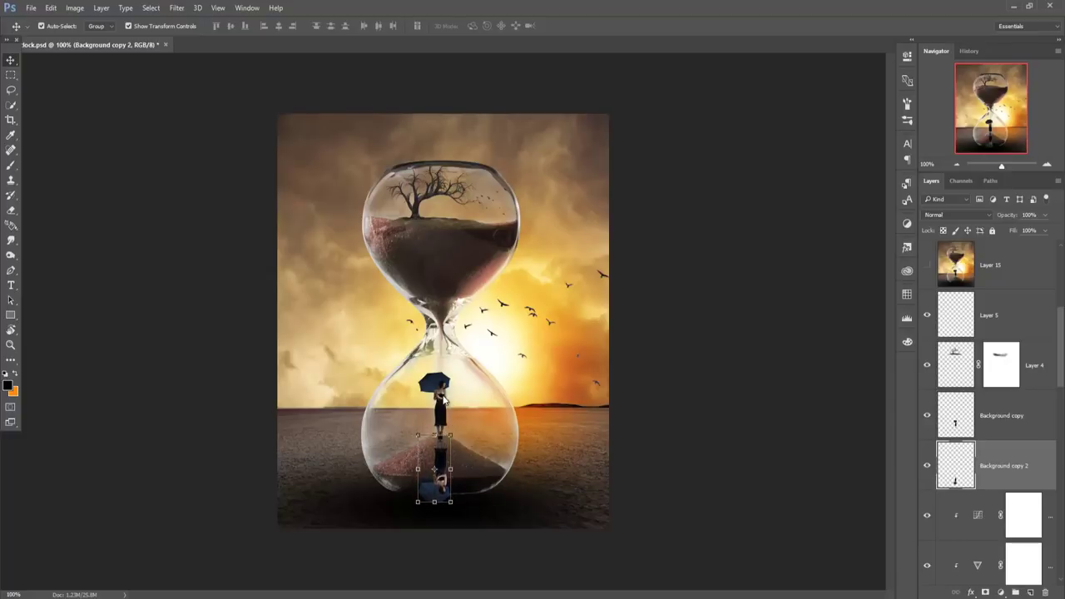
key("Down")
key("Down")
key("Down")
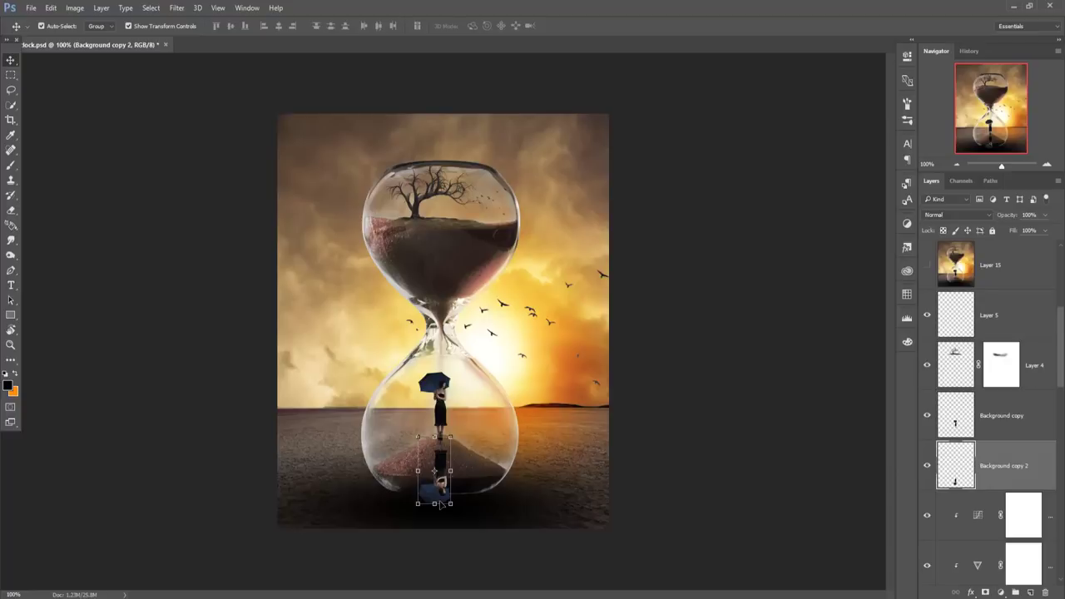
key("ctrl")
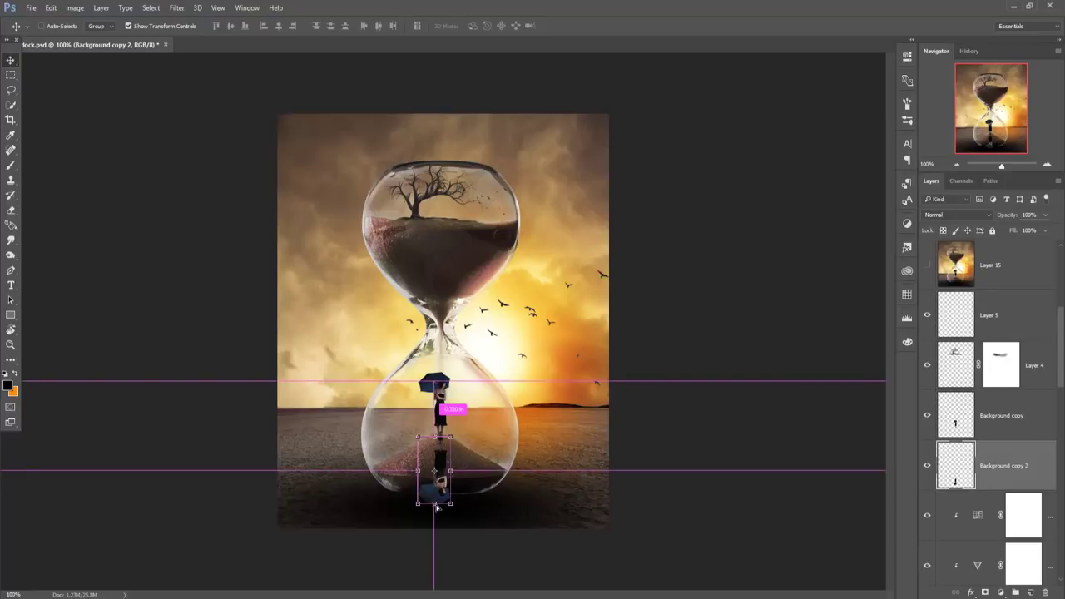
left_click_drag(435, 504, 423, 501)
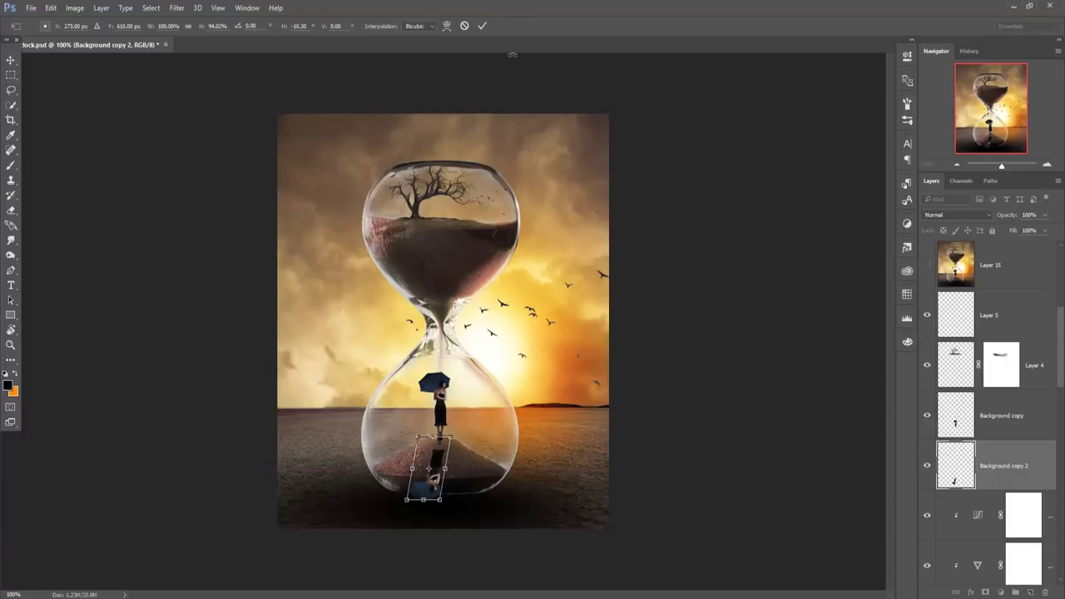
left_click(482, 27)
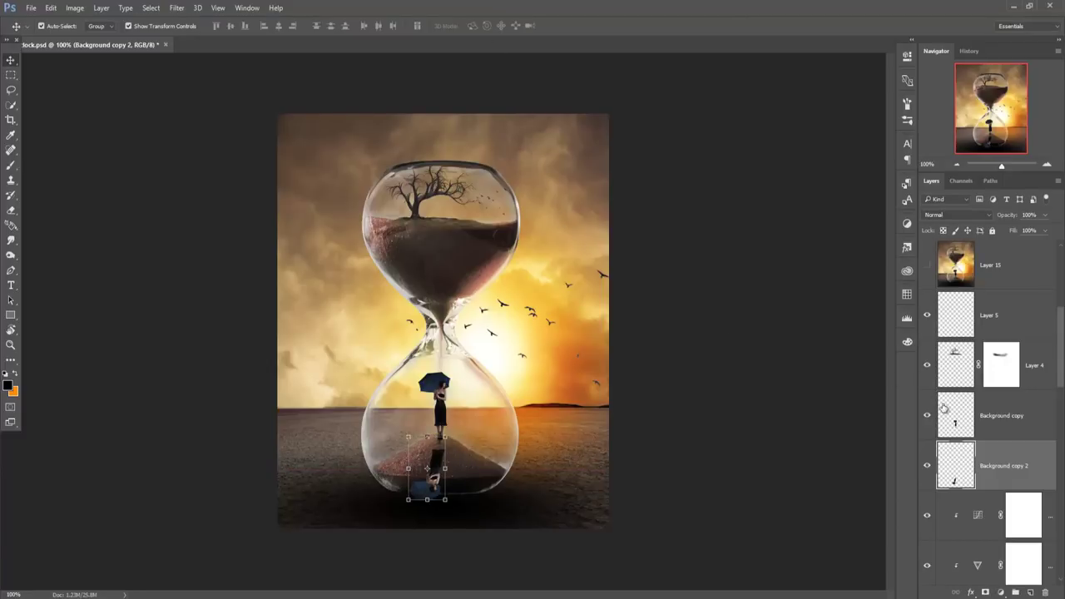
- Add a black Color Overlay effect to Background copy 2 and set its opacity to 60%
left_click(971, 593)
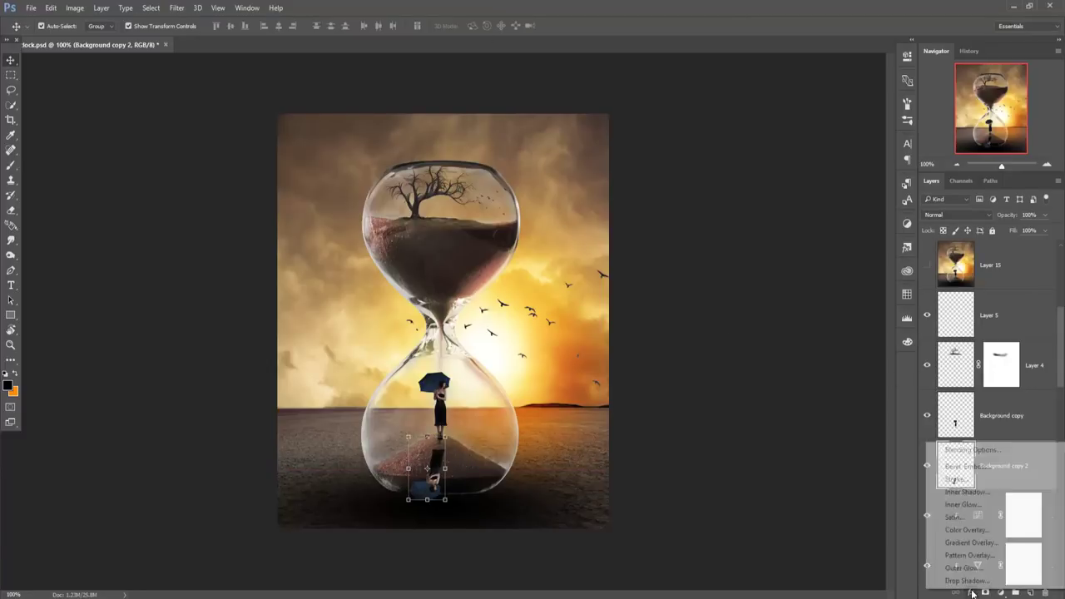
left_click(967, 530)
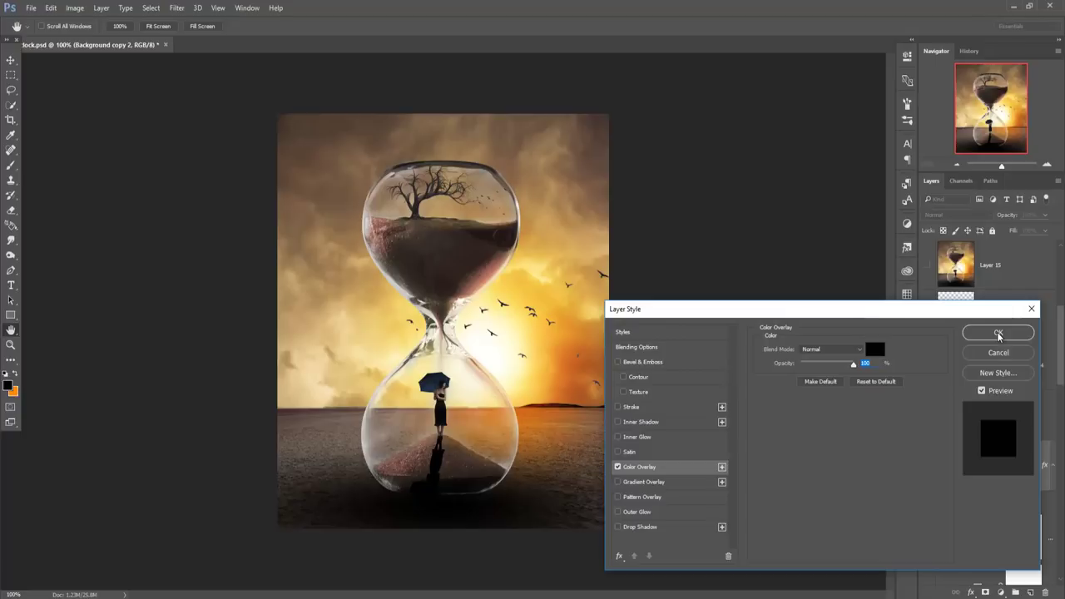
left_click(999, 334)
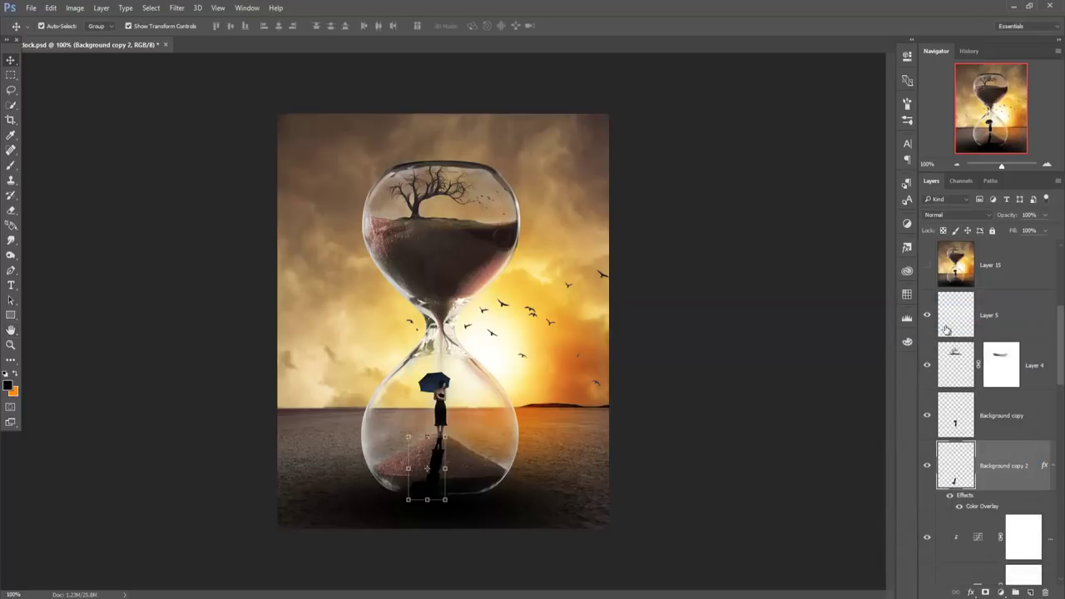
left_click(1046, 217)
left_click_drag(1047, 231, 1024, 233)
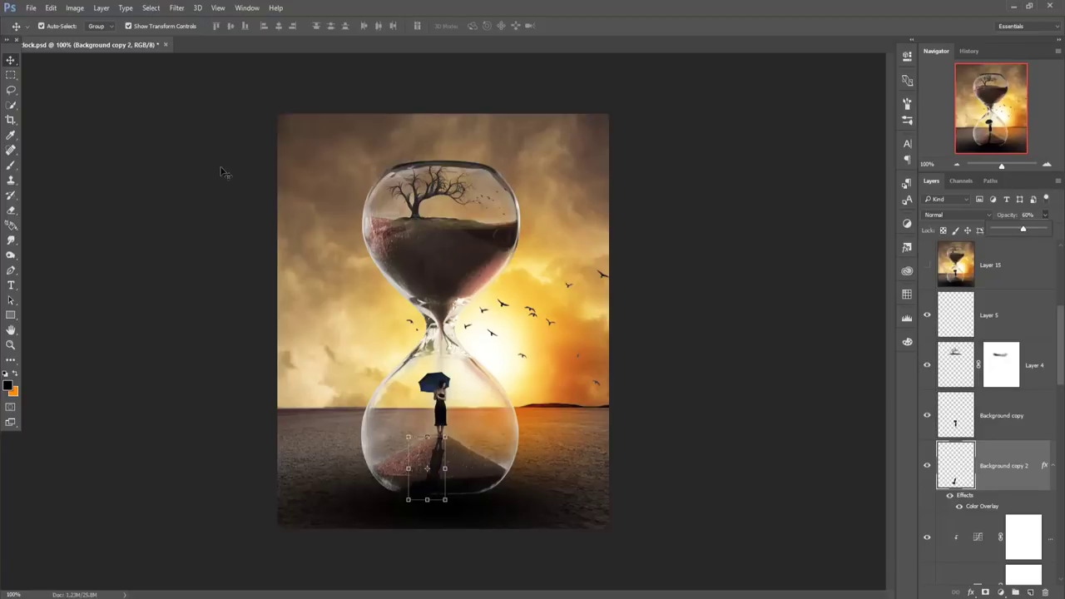
left_click(10, 60)
- Stamp all visible layers into Layer 18 above Layer 5, then duplicate it as Layer 18 copy
left_click(1025, 319)
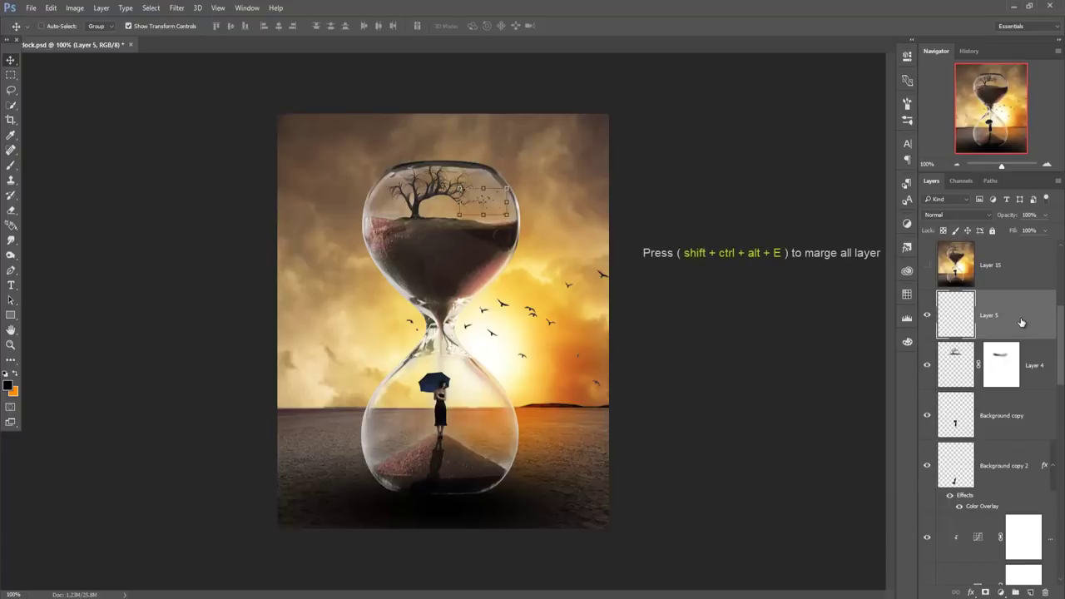
key("shift+ctrl+alt+e")
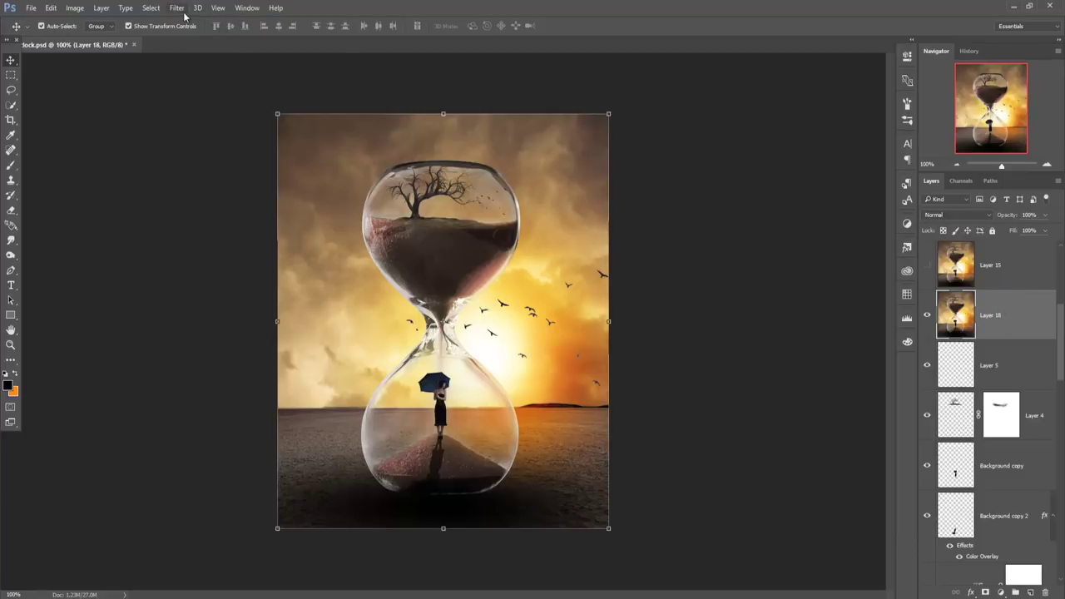
right_click(999, 310)
left_click(882, 125)
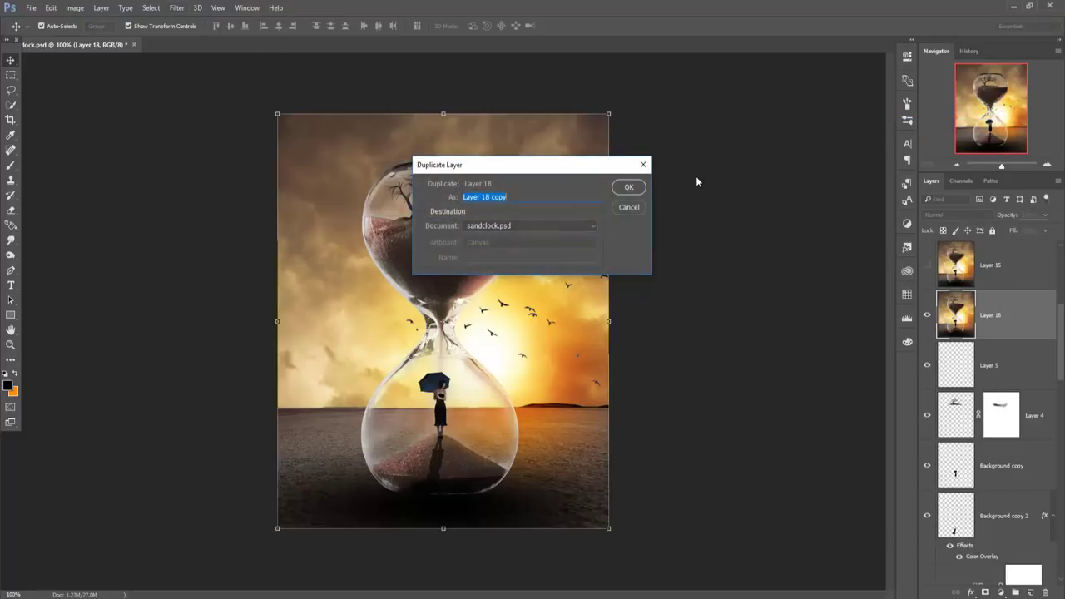
left_click(628, 187)
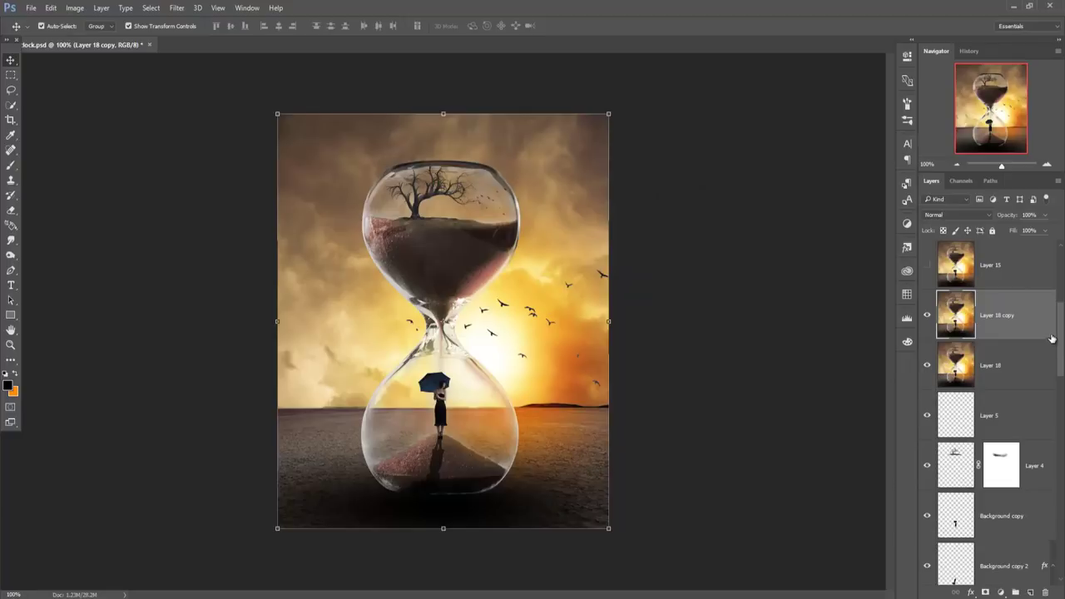
scroll(1032, 333, "down", 2)
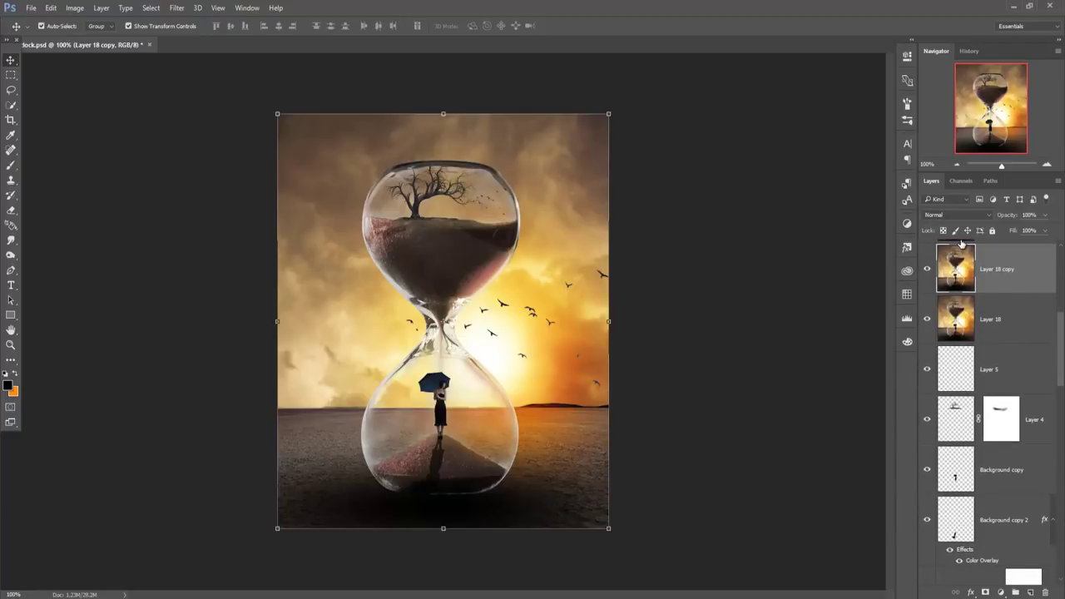
- Camera Raw on Layer 18 copy: warmer temperature, highlight hue 39 saturation 6, vignette −12
left_click(177, 10)
left_click(215, 76)
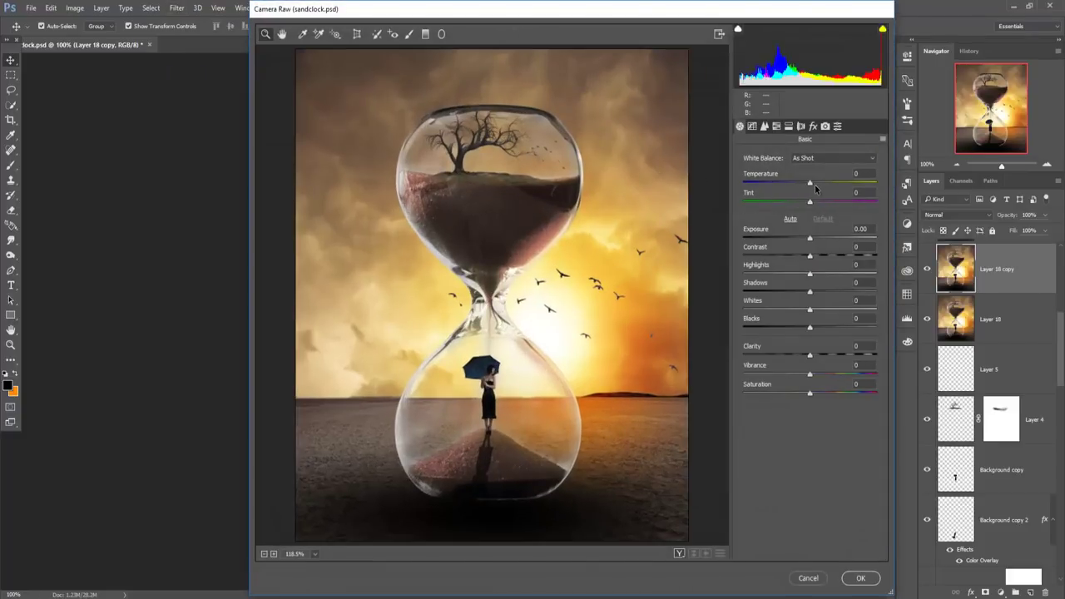
left_click_drag(811, 187, 815, 188)
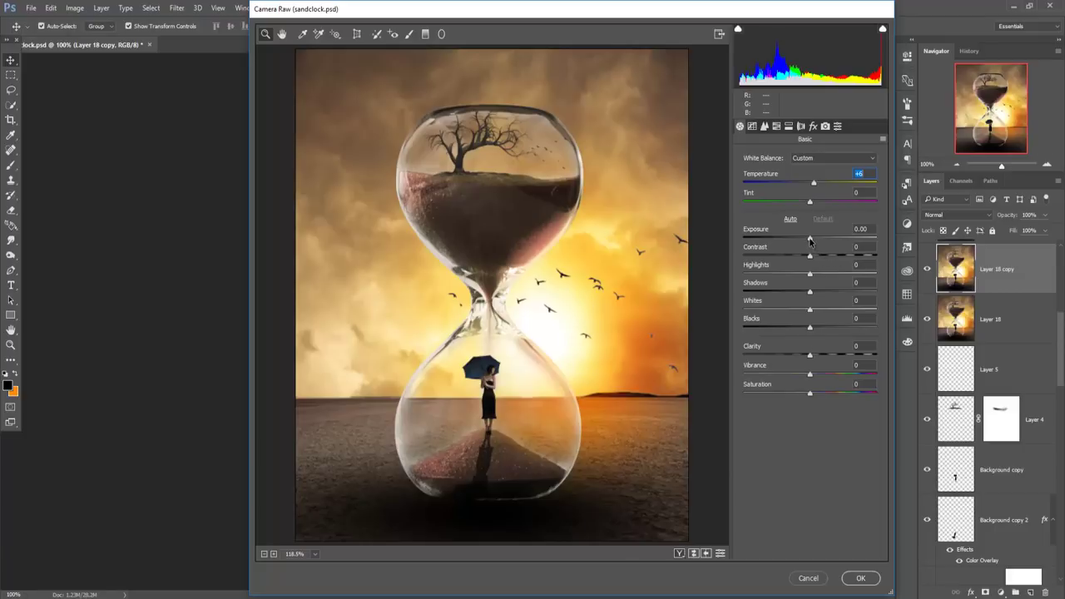
left_click(789, 127)
left_click_drag(743, 173, 757, 173)
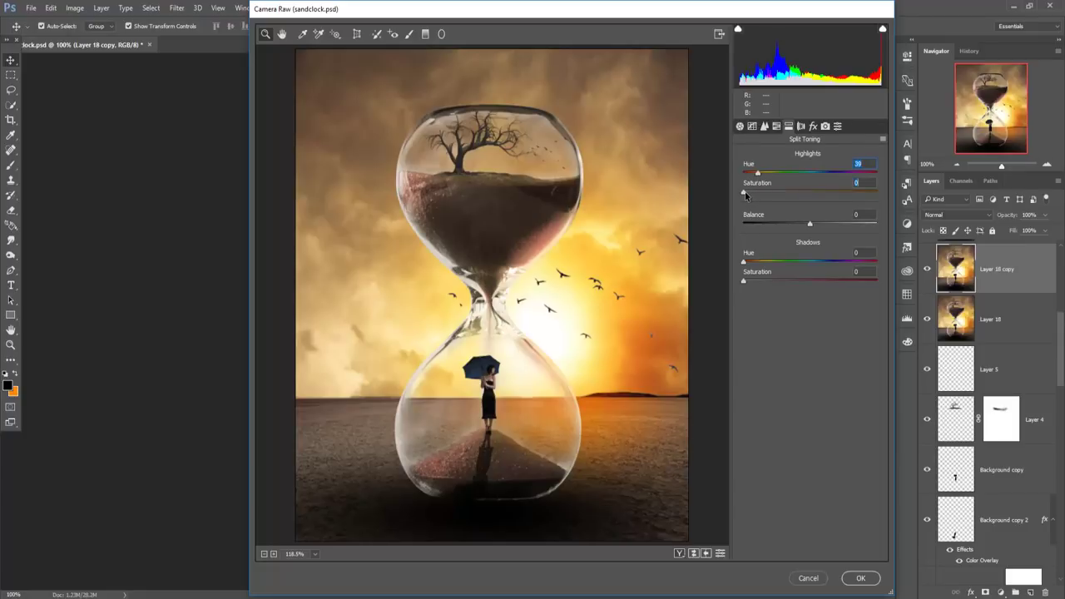
left_click_drag(748, 195, 755, 194)
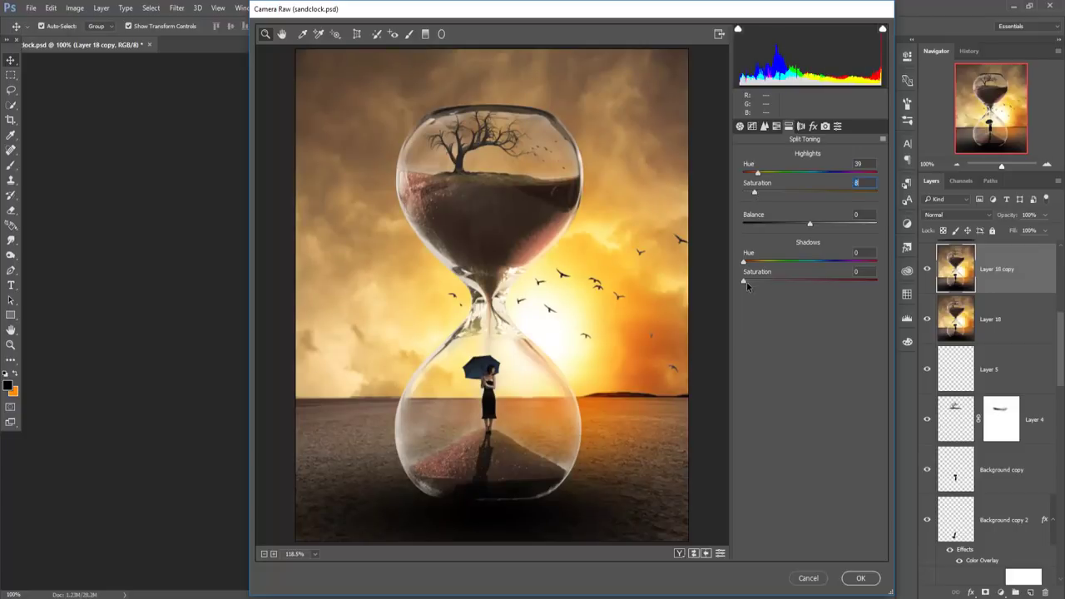
left_click(813, 126)
left_click_drag(811, 319, 802, 319)
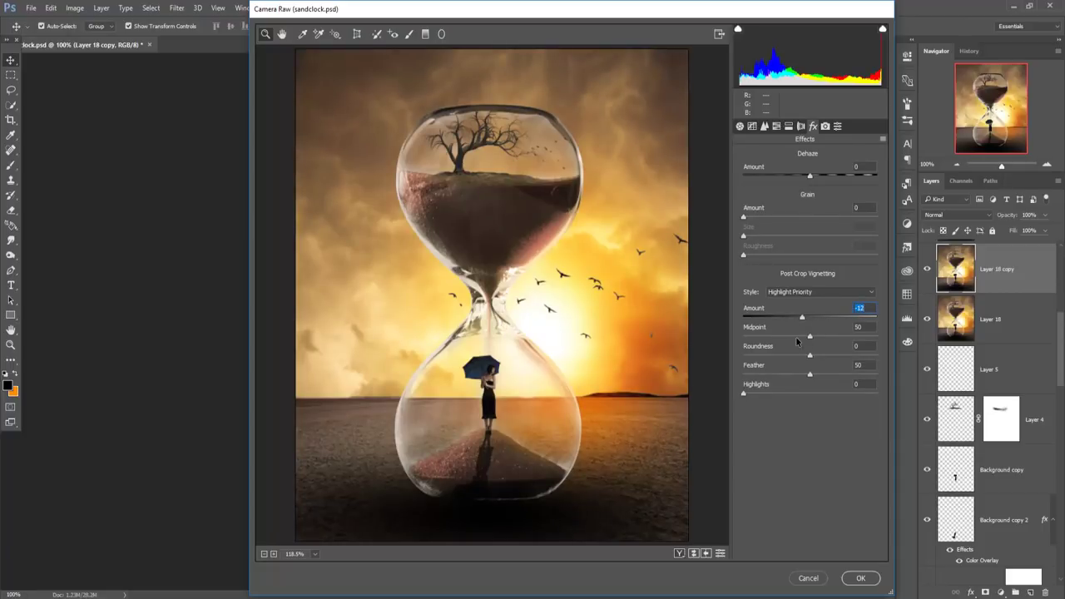
left_click(863, 579)
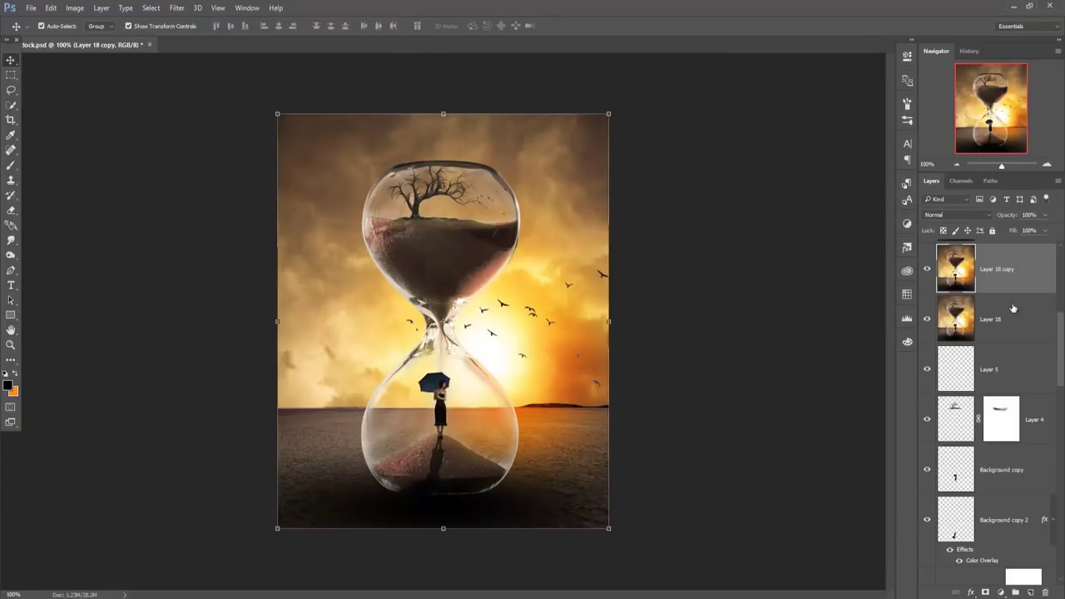
- Apply the Color Efex Pro 4 Cross Processing filter with raised highlights
left_click(177, 7)
mouse_move(197, 249)
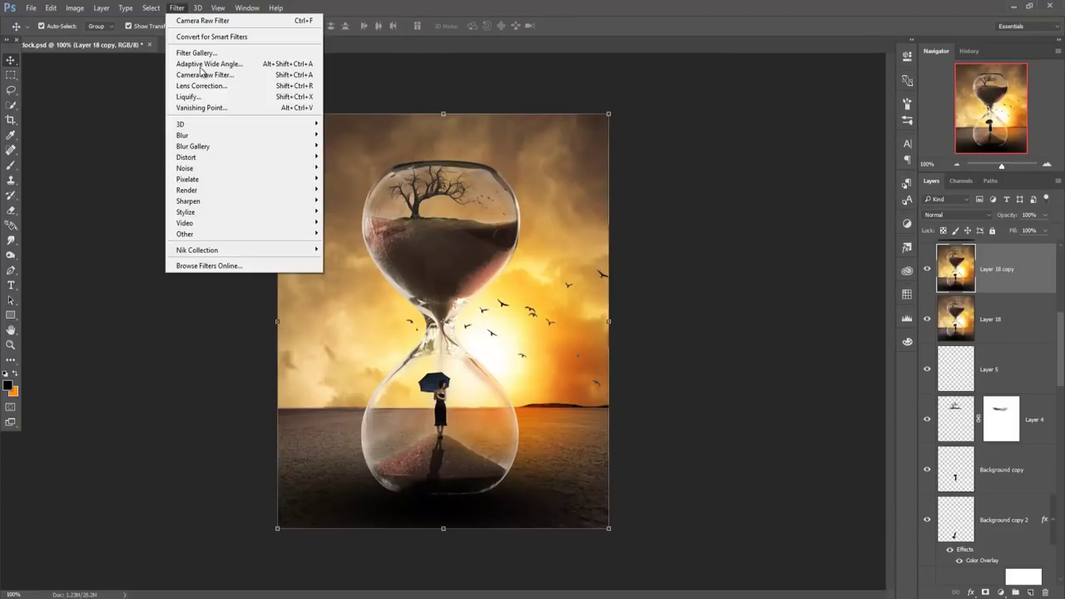
left_click(367, 261)
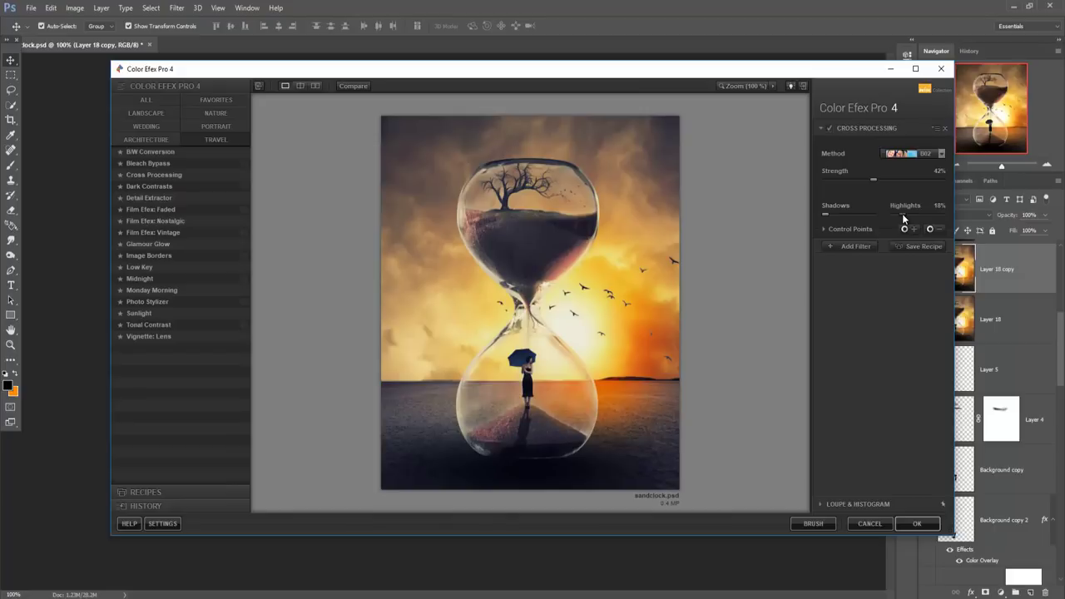
left_click_drag(907, 216, 909, 216)
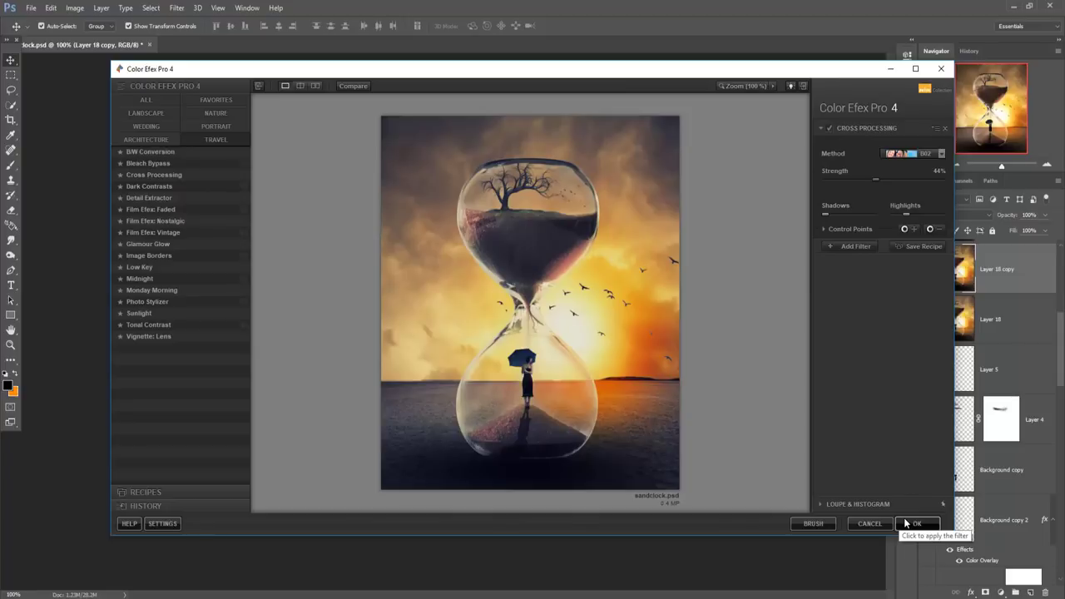
left_click(914, 523)
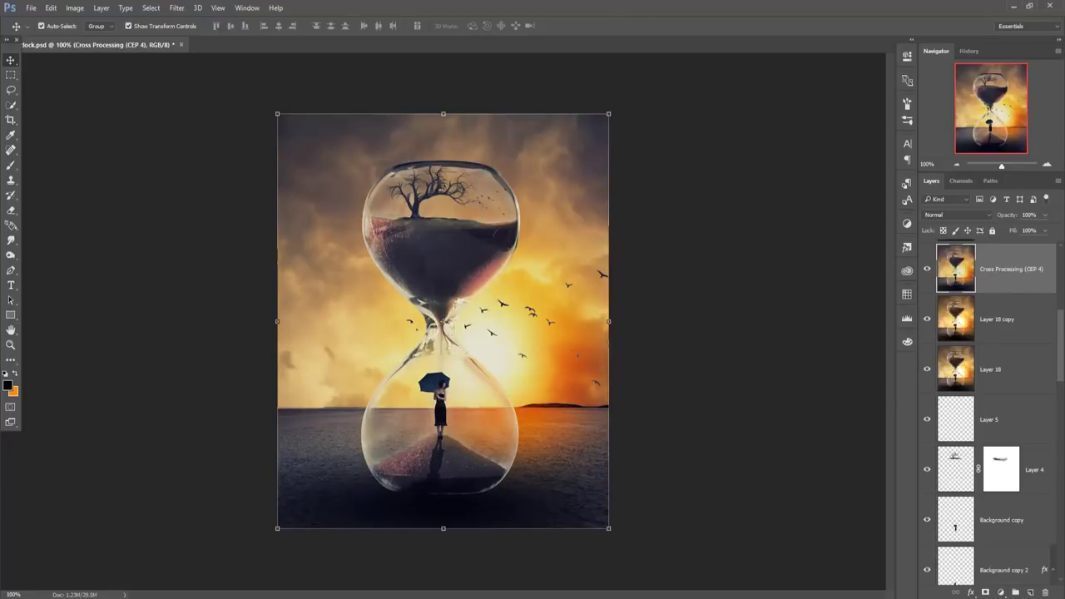
- Add a new Layer 19 filled with 50% gray and set to Soft Light blend mode
left_click(1031, 591)
left_click(51, 7)
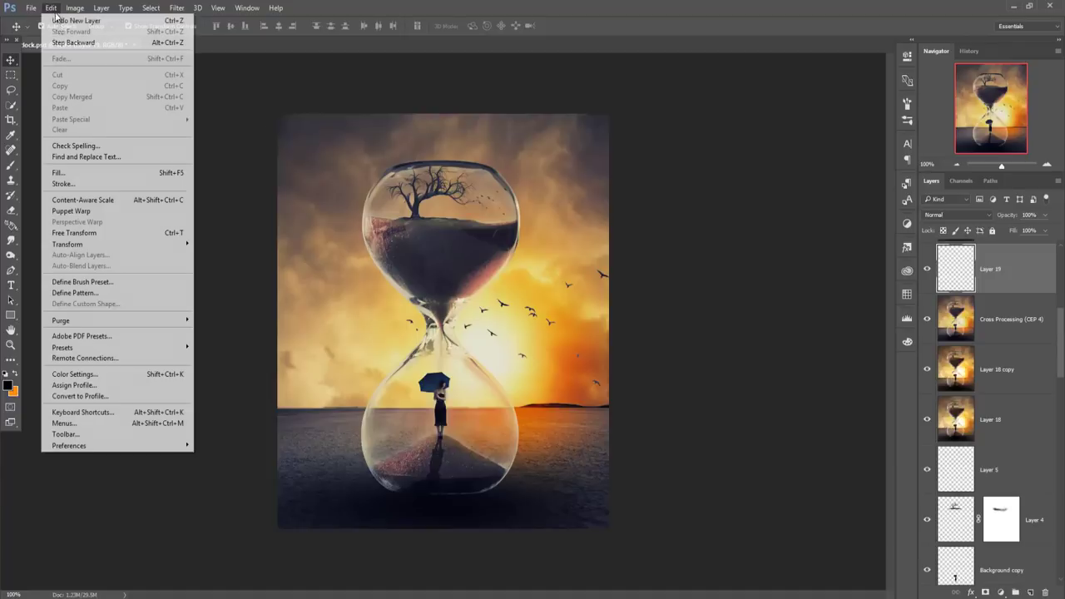
left_click(87, 172)
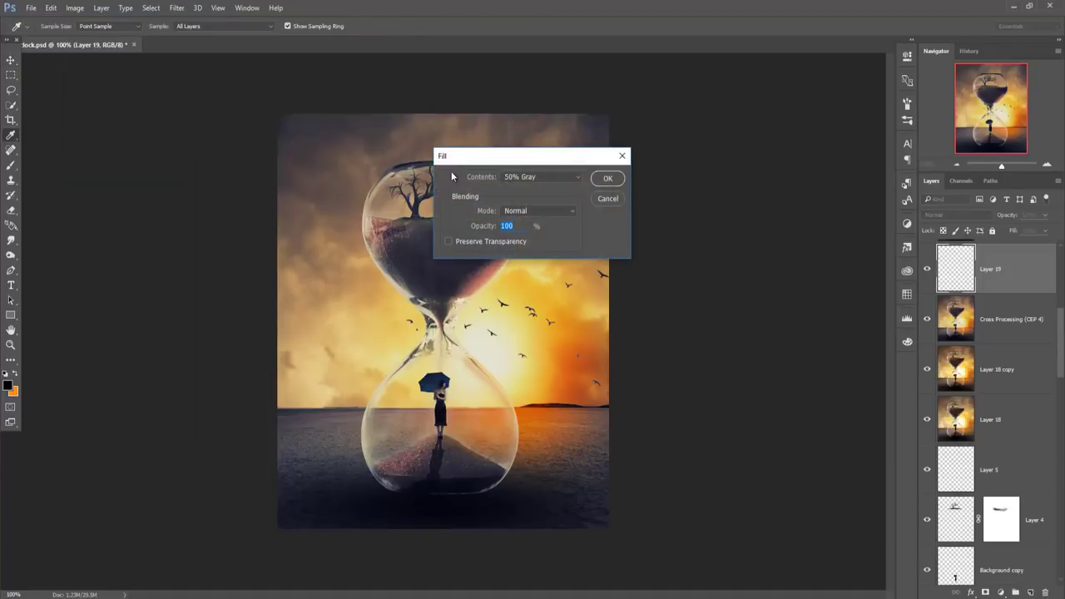
left_click(607, 178)
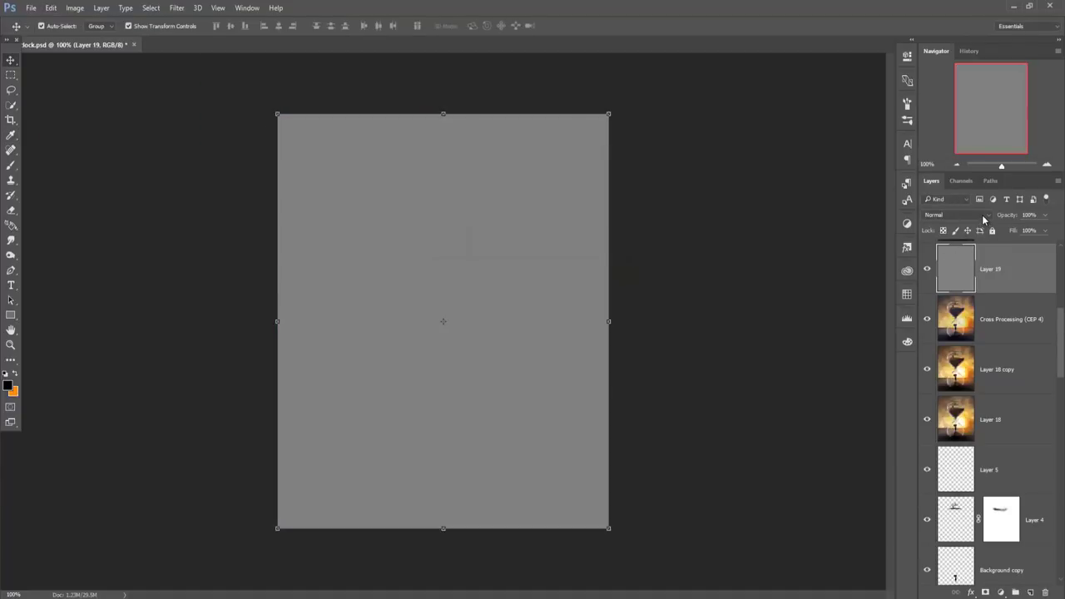
left_click(984, 216)
left_click(949, 337)
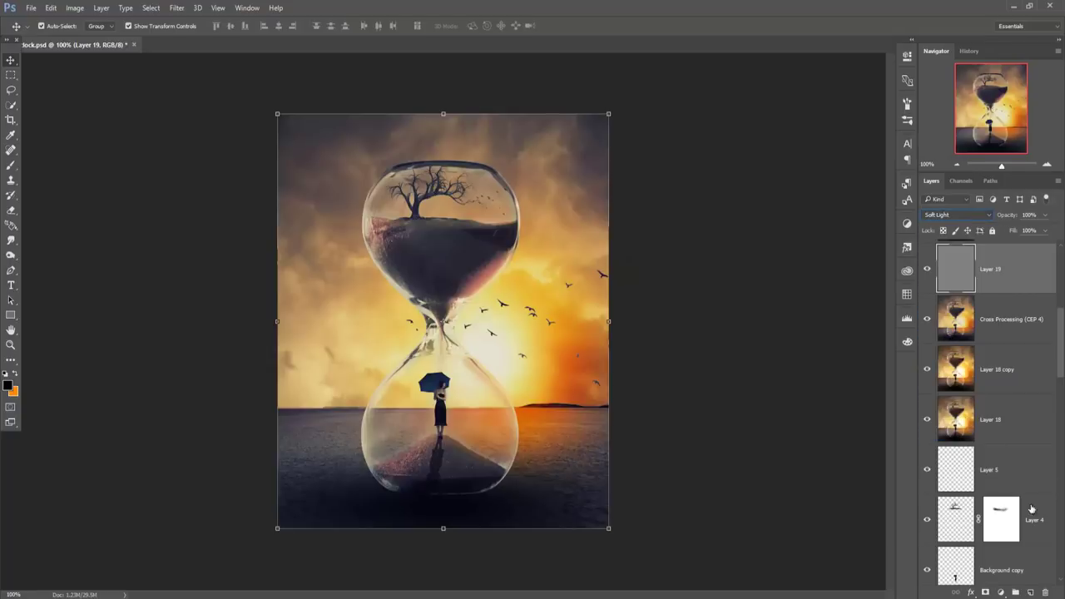
- Add a 25% Warming Filter (85) Photo Filter, then stamp all visible layers into Layer 20
left_click(1002, 593)
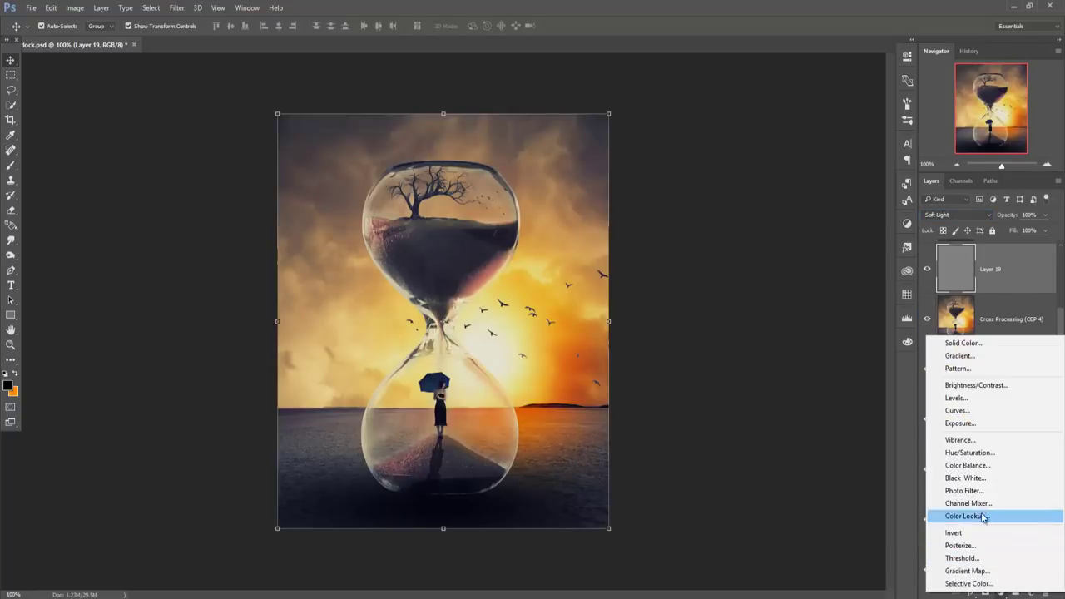
left_click(966, 491)
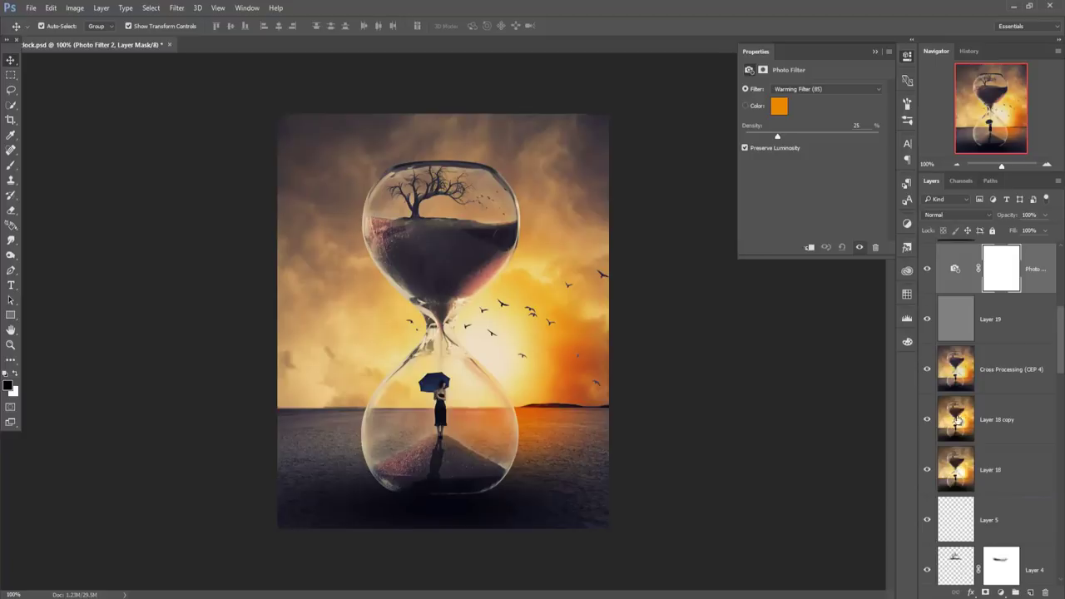
left_click(874, 53)
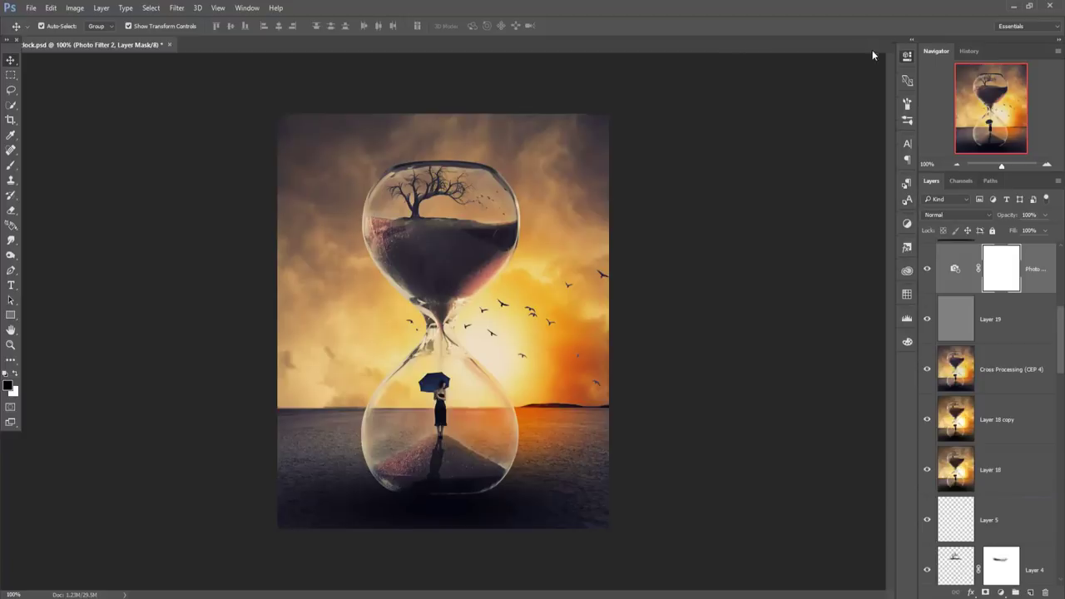
left_click(1044, 284)
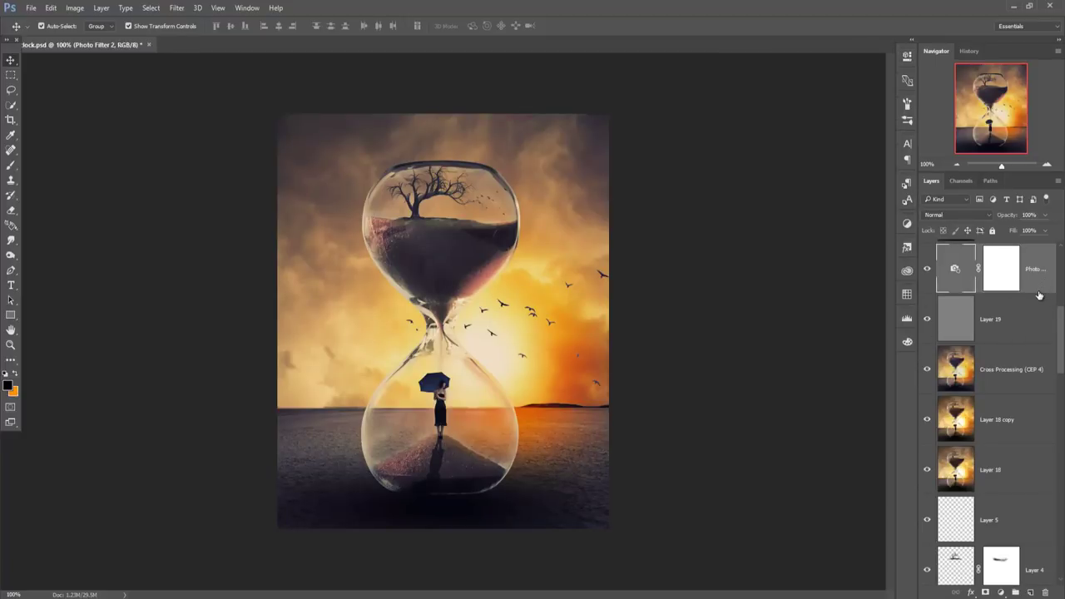
key("ctrl+shift+alt+e")
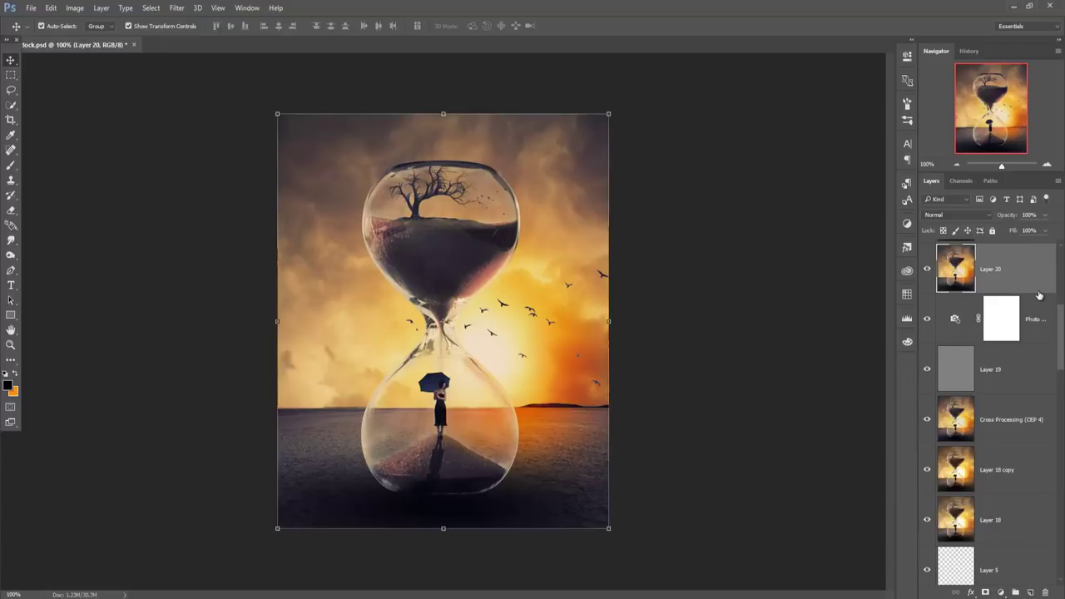